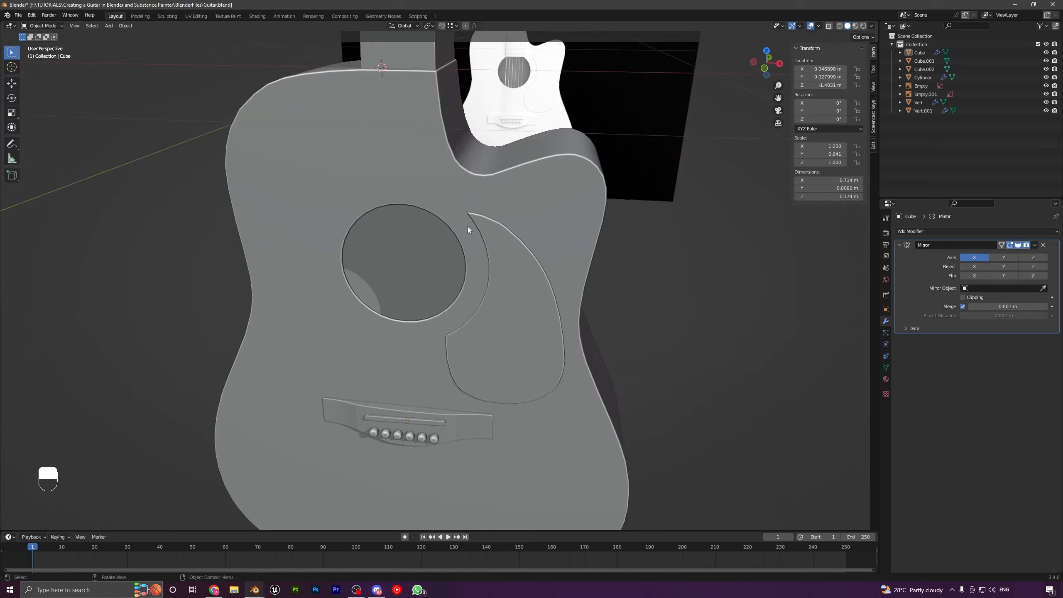
# In the guitar body's mesh, select both halves of the edge loop around the sound hole
pyautogui.click(414, 192)
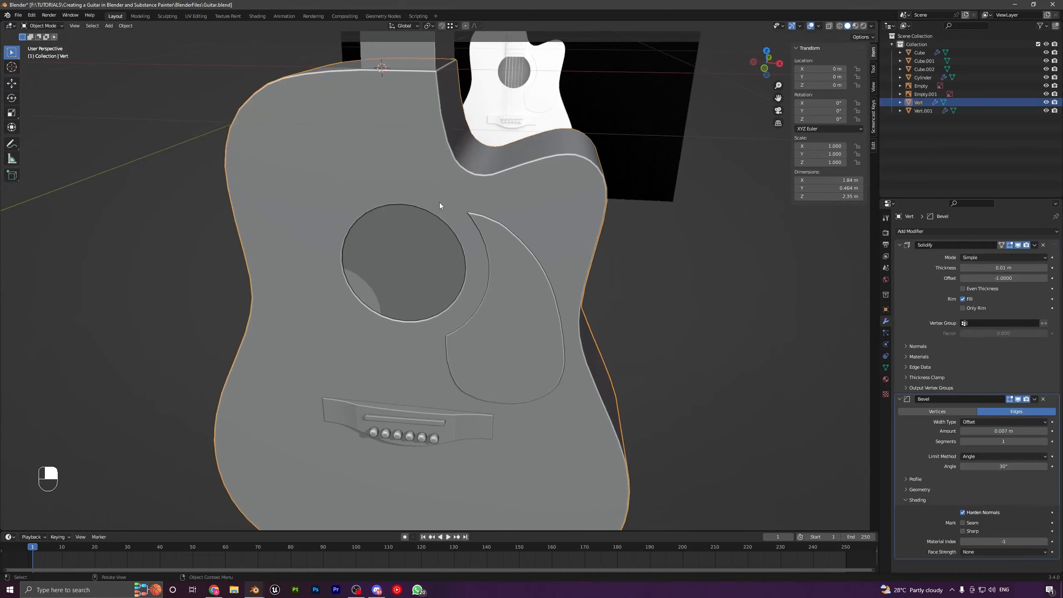
pyautogui.press('Tab')
pyautogui.moveTo(439, 203); pyautogui.dragTo(354, 227, button='middle')
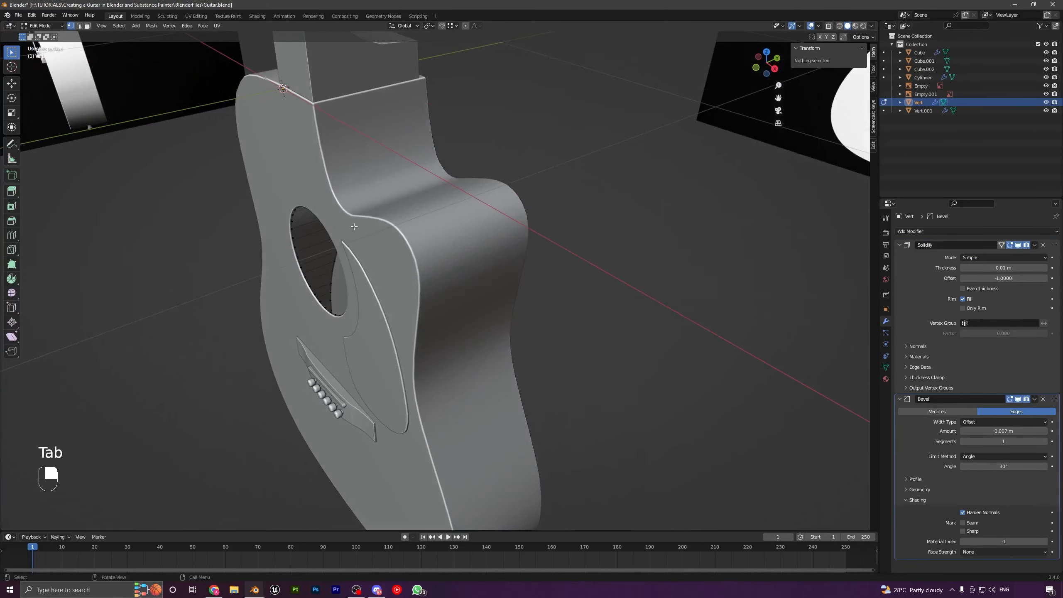
pyautogui.click(828, 26)
pyautogui.scroll(3, 406, 237)
pyautogui.moveTo(335, 219); pyautogui.dragTo(369, 228, button='middle')
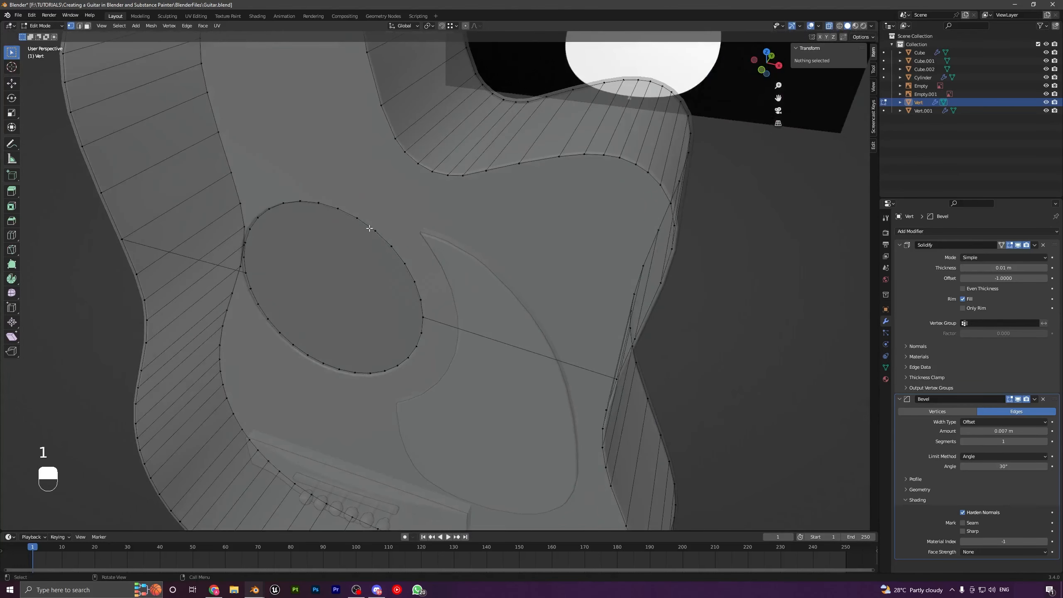
pyautogui.keyDown('alt'); pyautogui.click(368, 226); pyautogui.keyUp('alt')
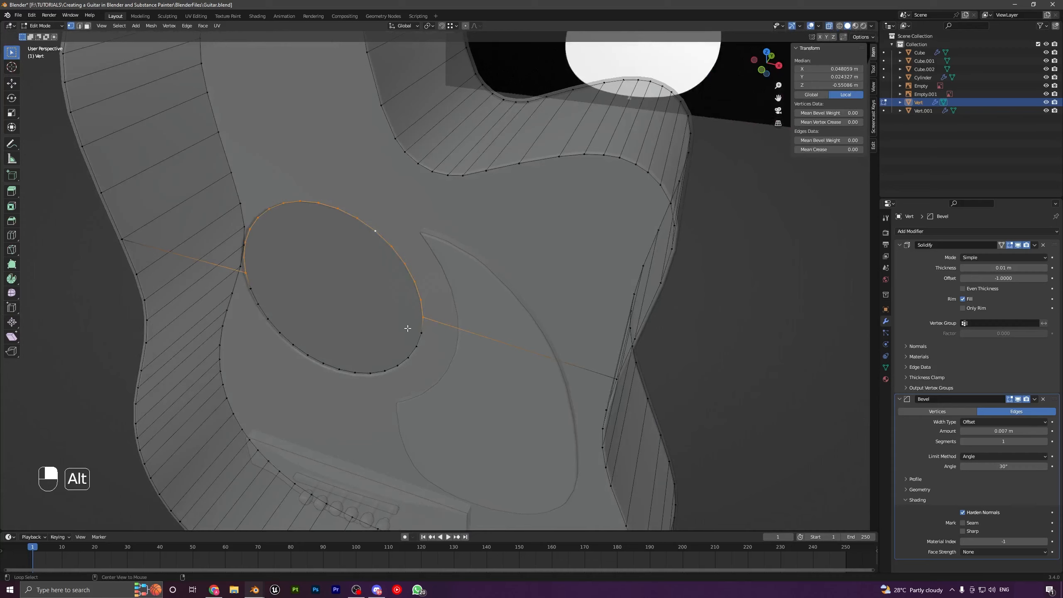
pyautogui.keyDown('alt'); pyautogui.keyDown('shift'); pyautogui.click(419, 340); pyautogui.keyUp('shift'); pyautogui.keyUp('alt')
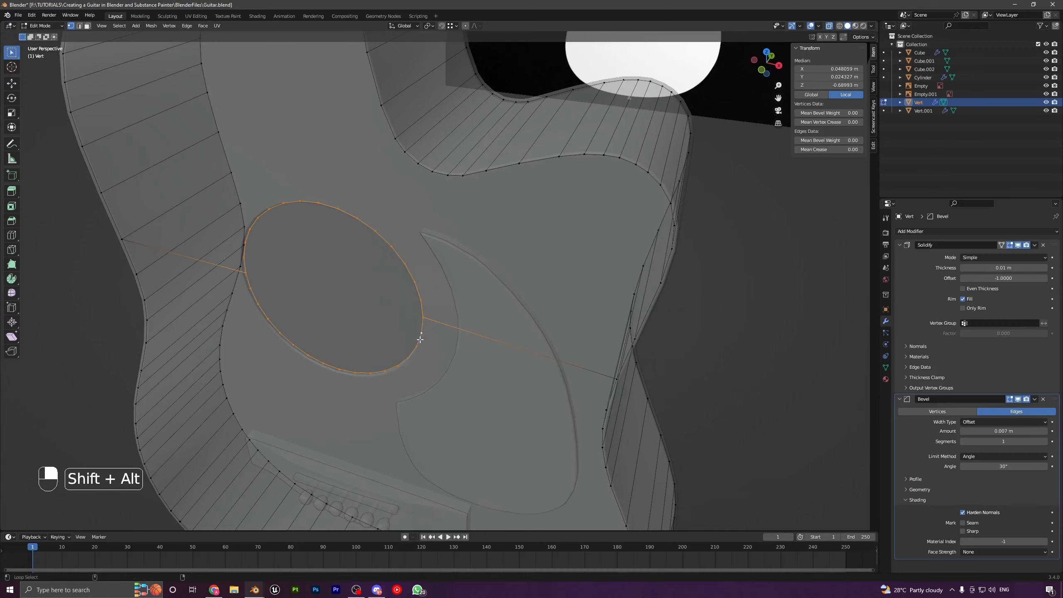
pyautogui.scroll(-5, 420, 339)
pyautogui.moveTo(411, 328)
pyautogui.mouseDown(button='middle')
pyautogui.moveTo(482, 304)
pyautogui.moveTo(428, 324)
pyautogui.mouseUp(button='middle')
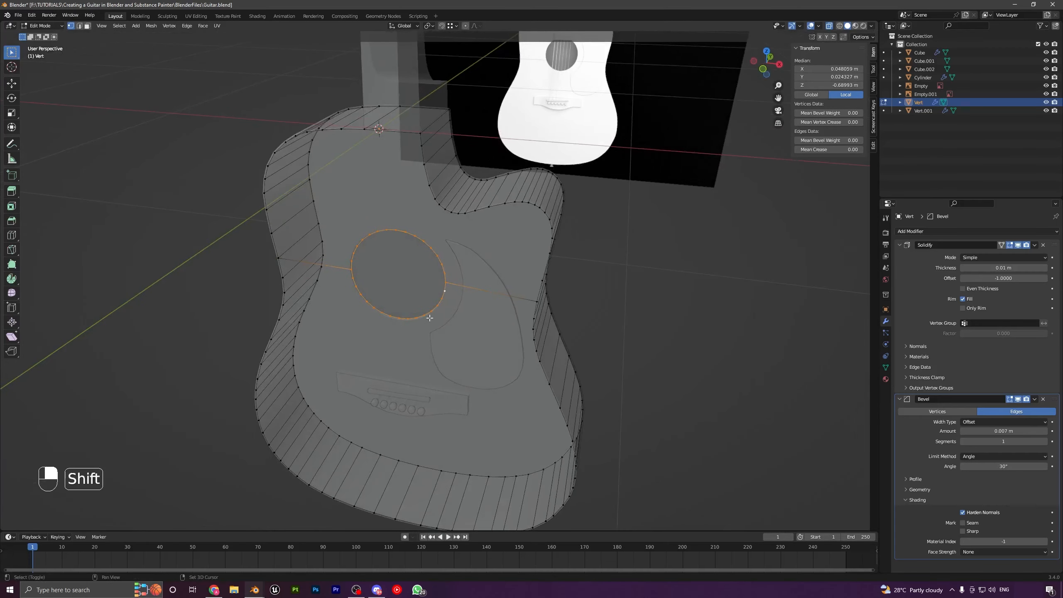
# Duplicate the sound-hole edge loop in place and separate the copy into its own object
pyautogui.hotkey('shift', 'd')
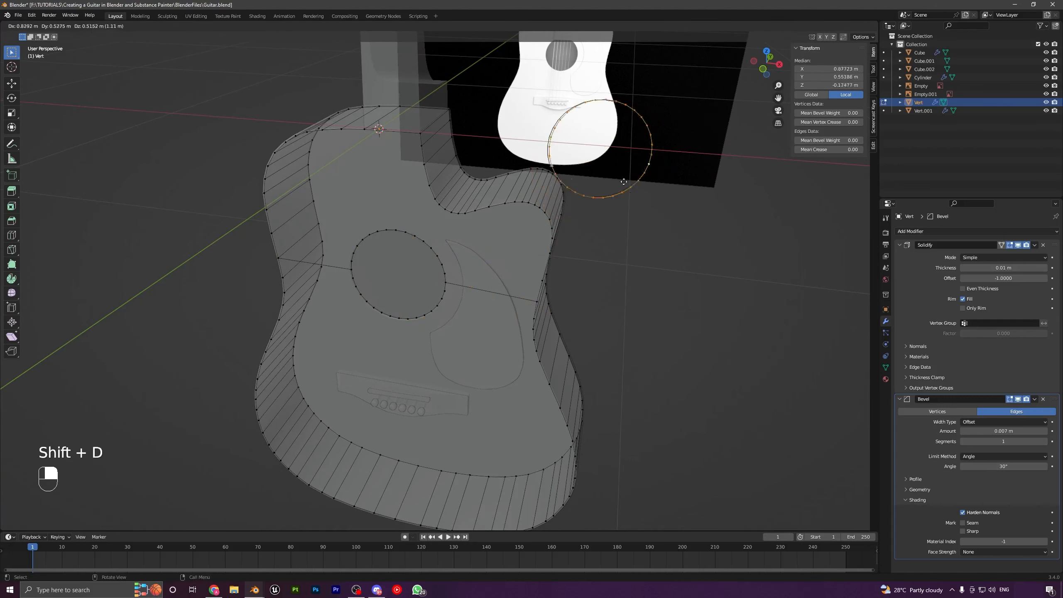
pyautogui.rightClick(487, 190)
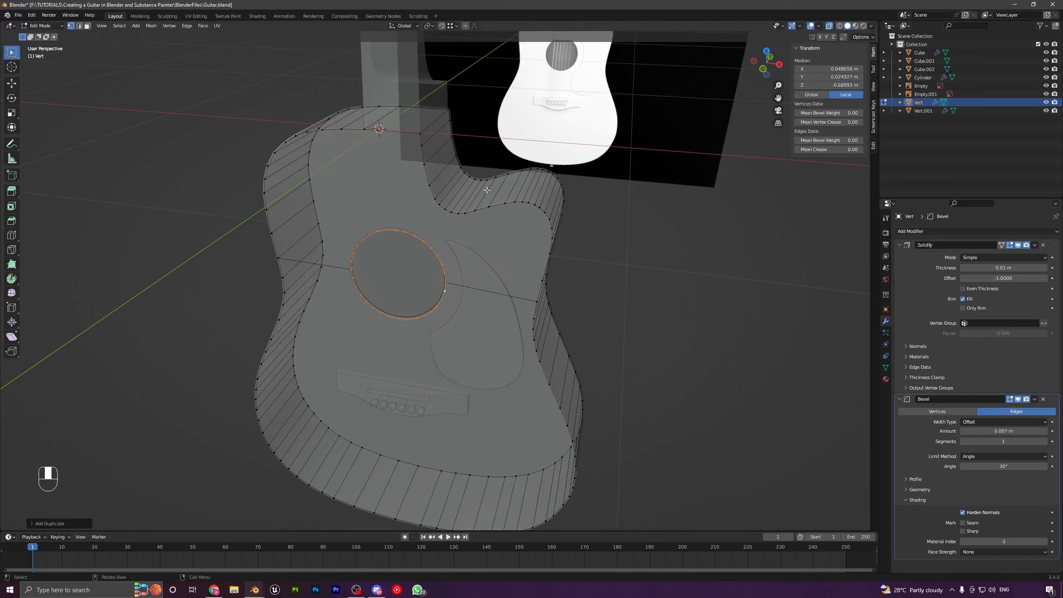
pyautogui.press('g')
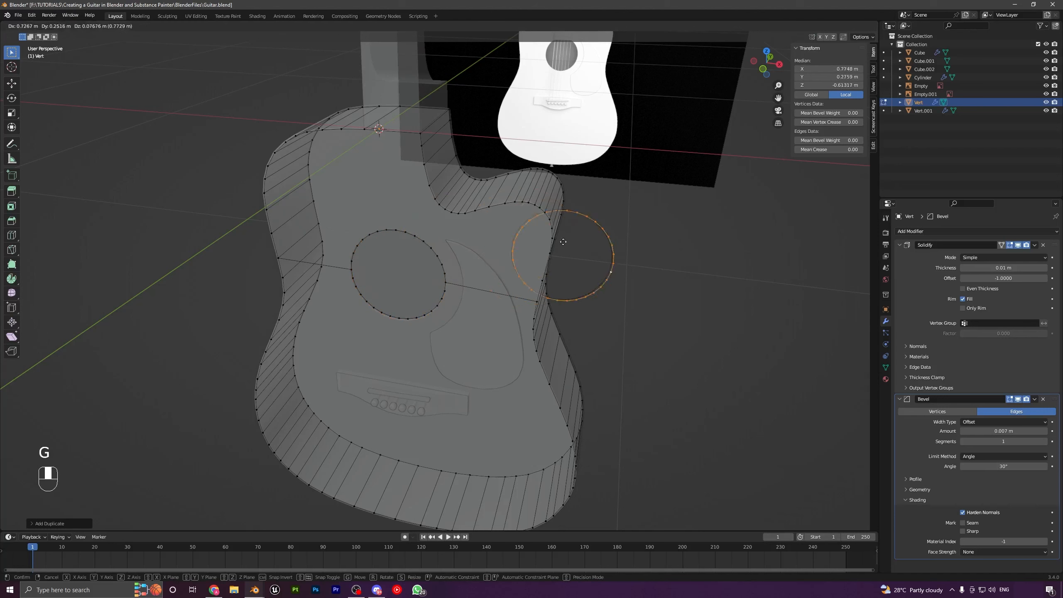
pyautogui.rightClick(628, 149)
pyautogui.press('g')
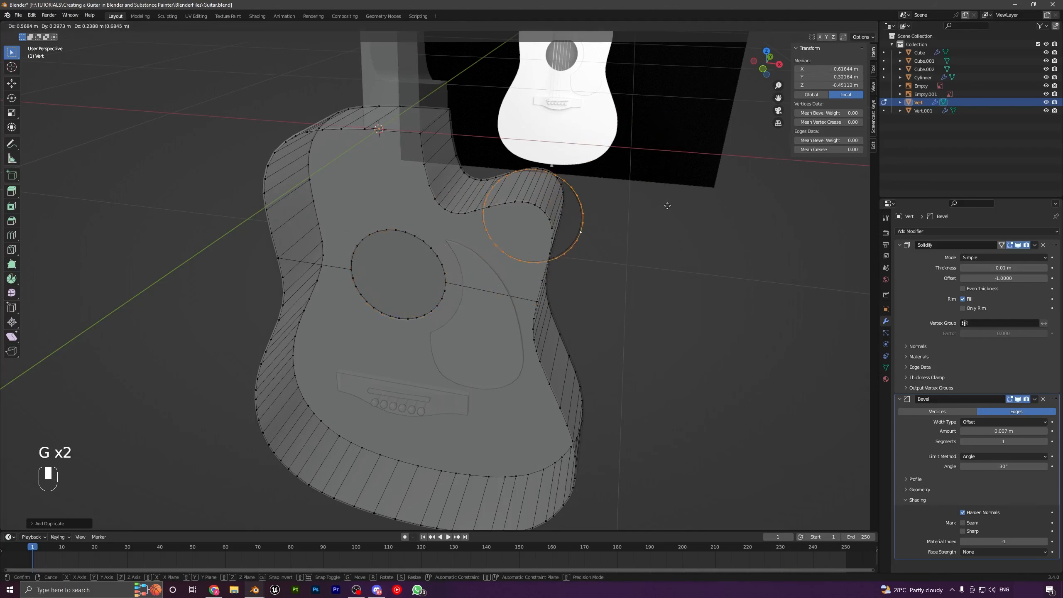
pyautogui.rightClick(500, 245)
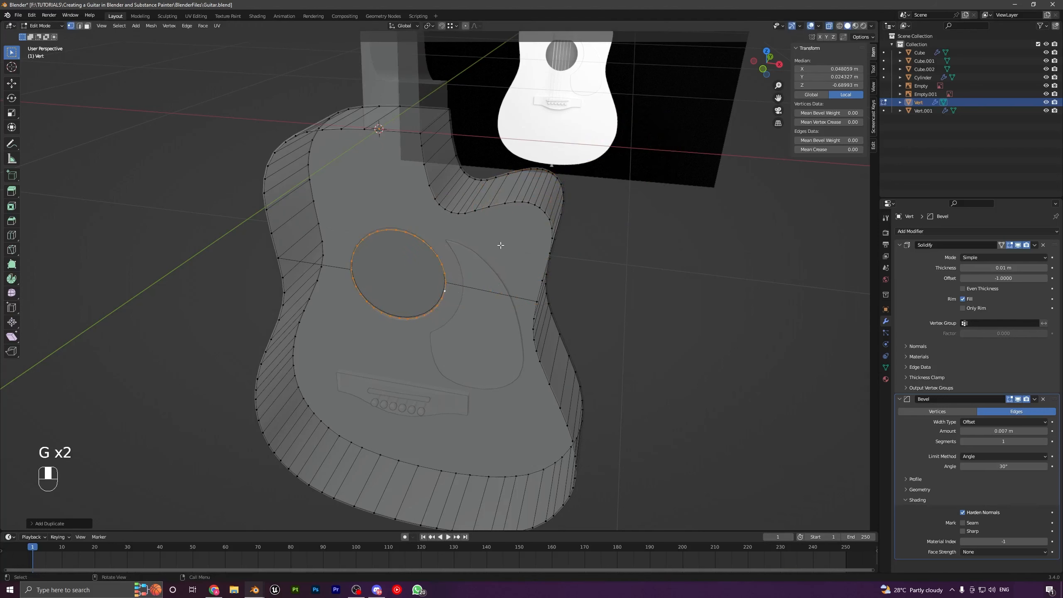
pyautogui.press('p')
pyautogui.click(463, 262)
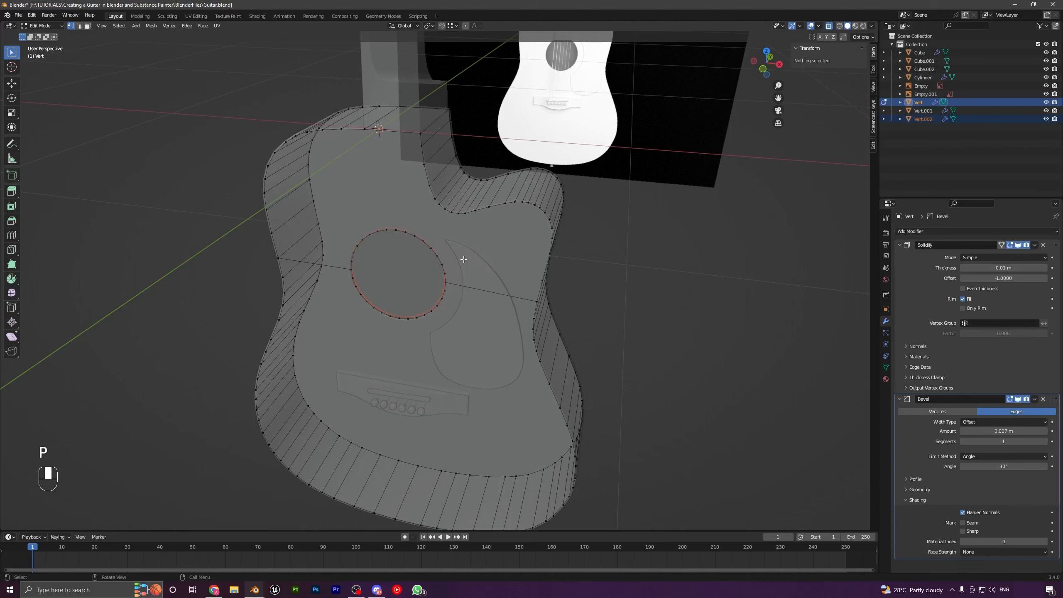
pyautogui.press('Tab')
# Select the separated sound-hole loop and remove its Solidify and Bevel modifiers
pyautogui.scroll(5, 466, 268)
pyautogui.click(446, 231)
pyautogui.scroll(-4, 444, 233)
pyautogui.press('g')
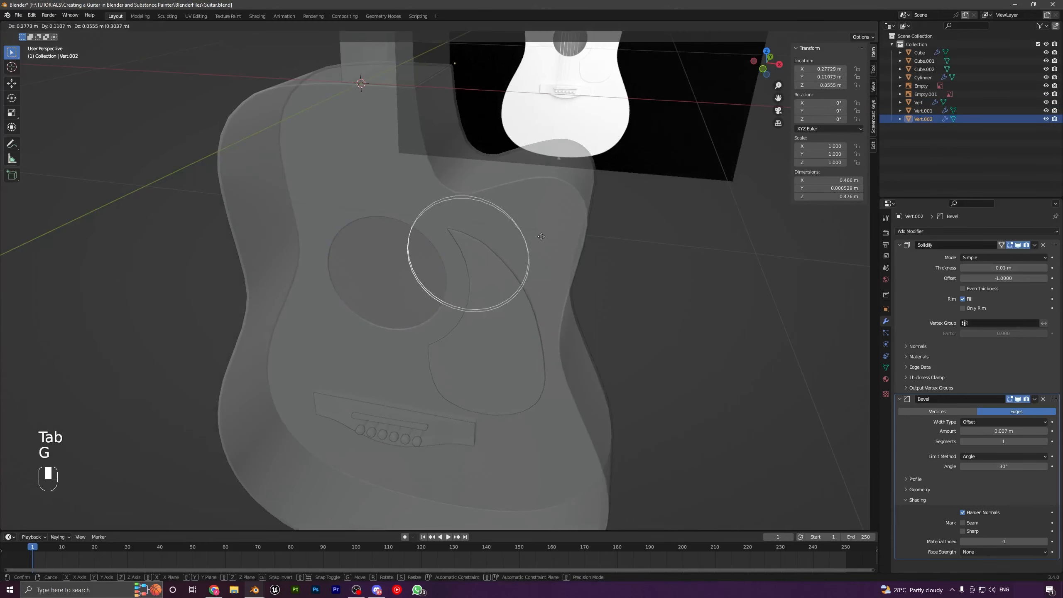
pyautogui.rightClick(524, 219)
pyautogui.click(440, 249)
pyautogui.click(438, 249)
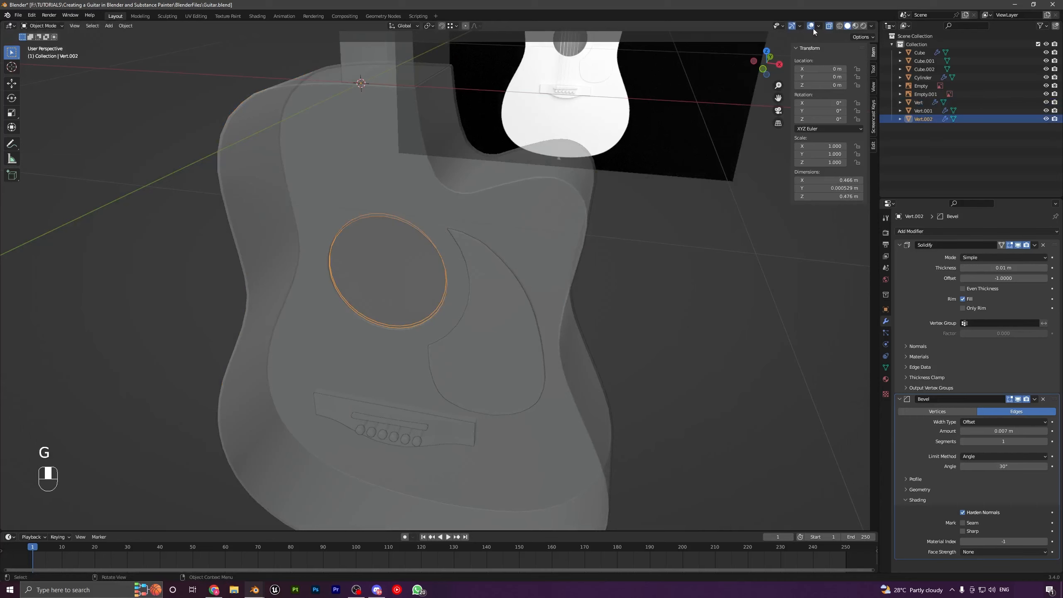
pyautogui.click(829, 26)
pyautogui.scroll(4, 438, 271)
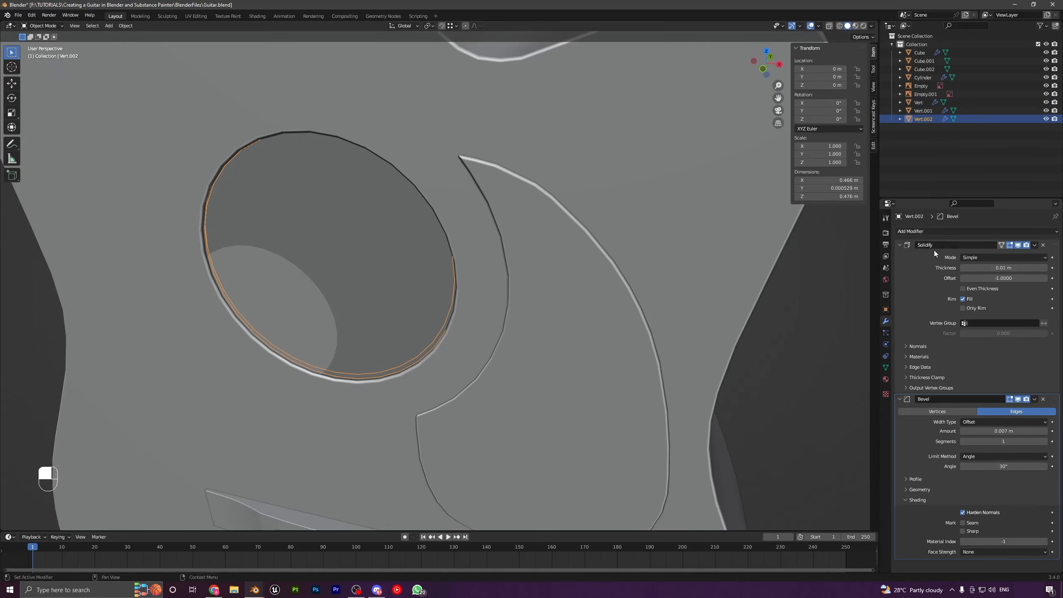
pyautogui.click(900, 245)
pyautogui.click(900, 255)
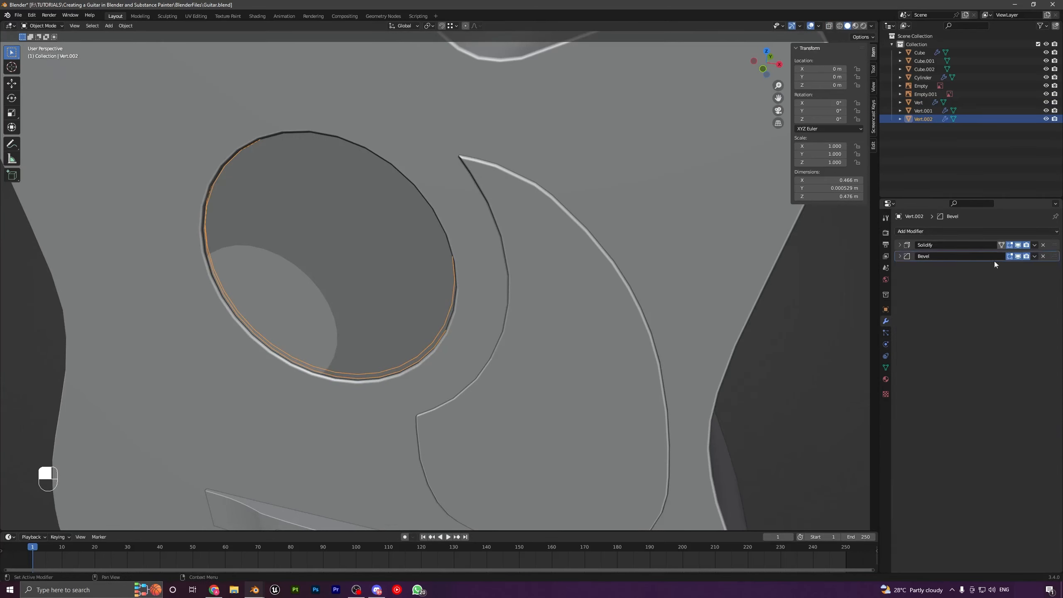
pyautogui.click(1043, 245)
pyautogui.click(1043, 245)
# Extrude the sound-hole loop outward into a flat ring in front view, scaling the outer edge to about 1.35
pyautogui.moveTo(437, 263); pyautogui.dragTo(457, 264, button='middle')
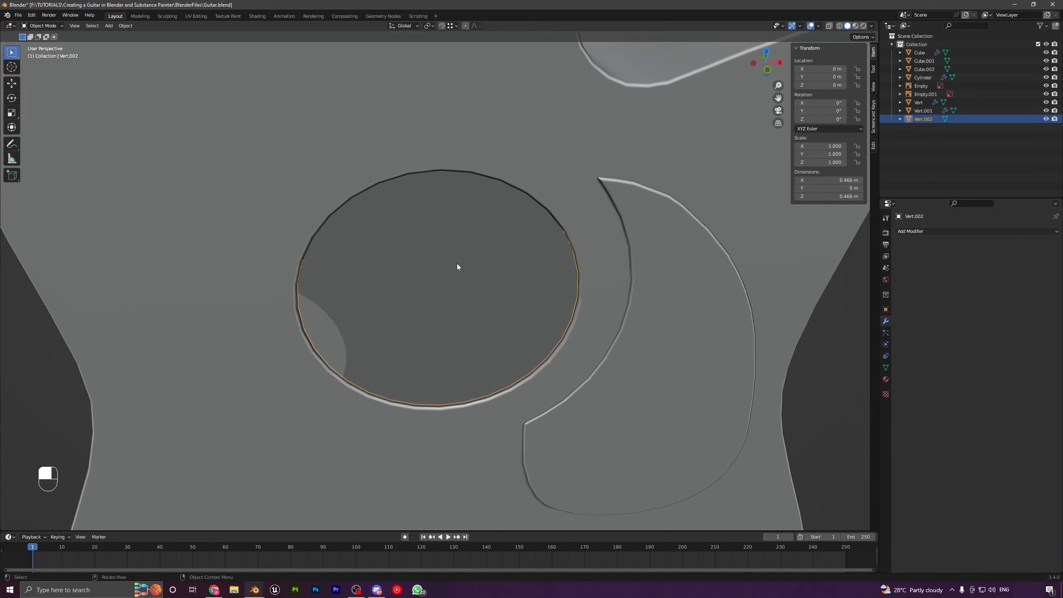
pyautogui.press('Tab')
pyautogui.scroll(-5, 457, 264)
pyautogui.press('KP_1')
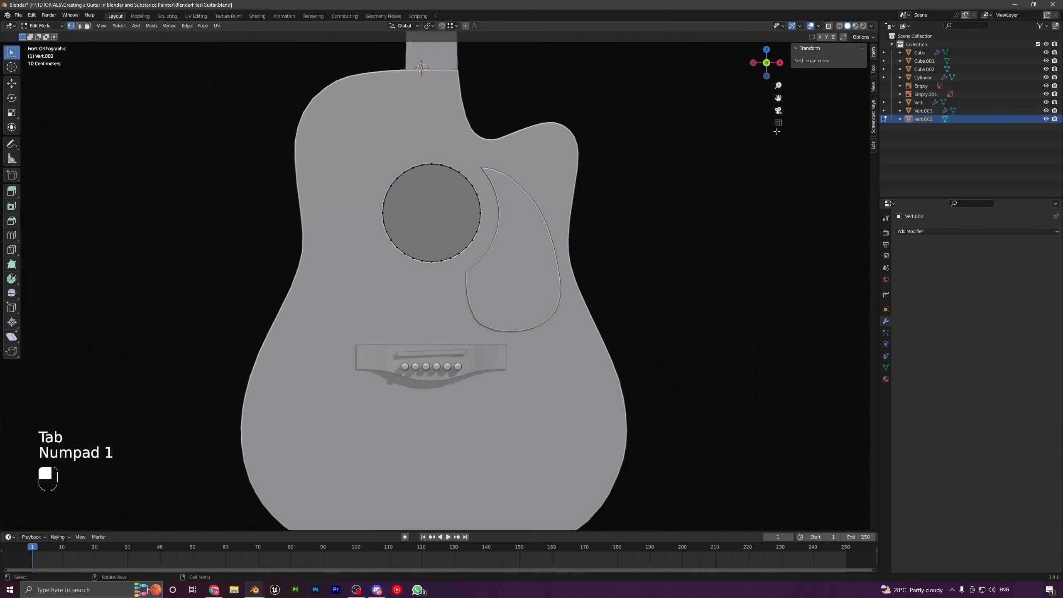
pyautogui.click(830, 26)
pyautogui.scroll(3, 489, 310)
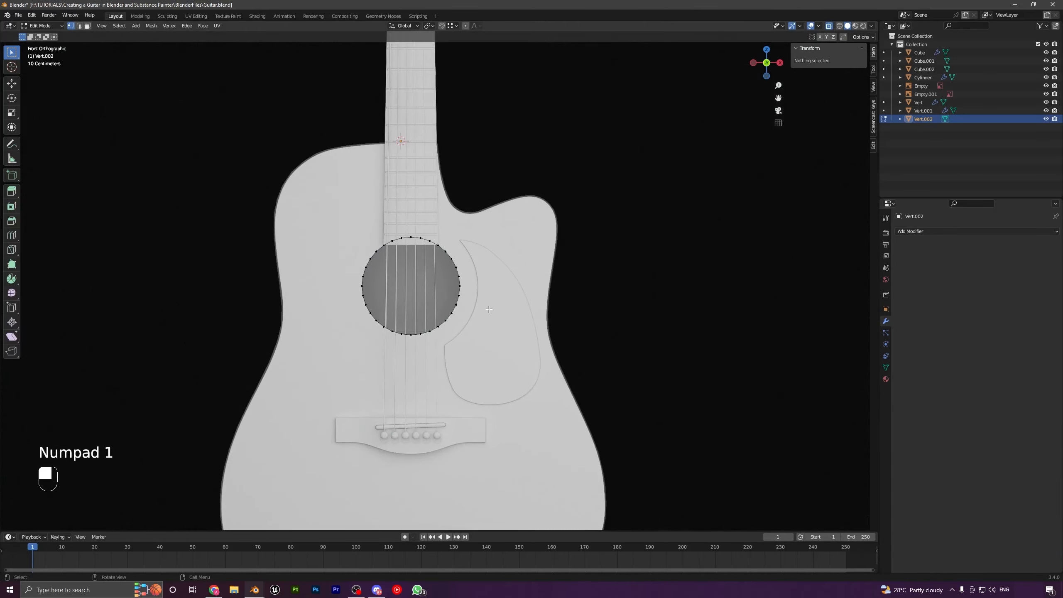
pyautogui.press('a')
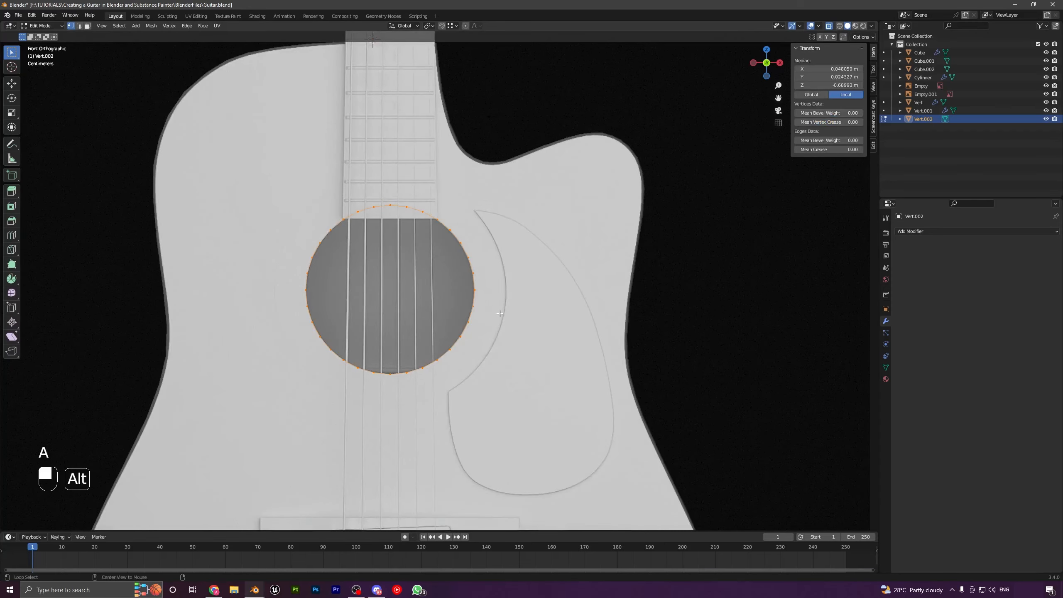
pyautogui.hotkey('ctrl', 'z')
pyautogui.press('e')
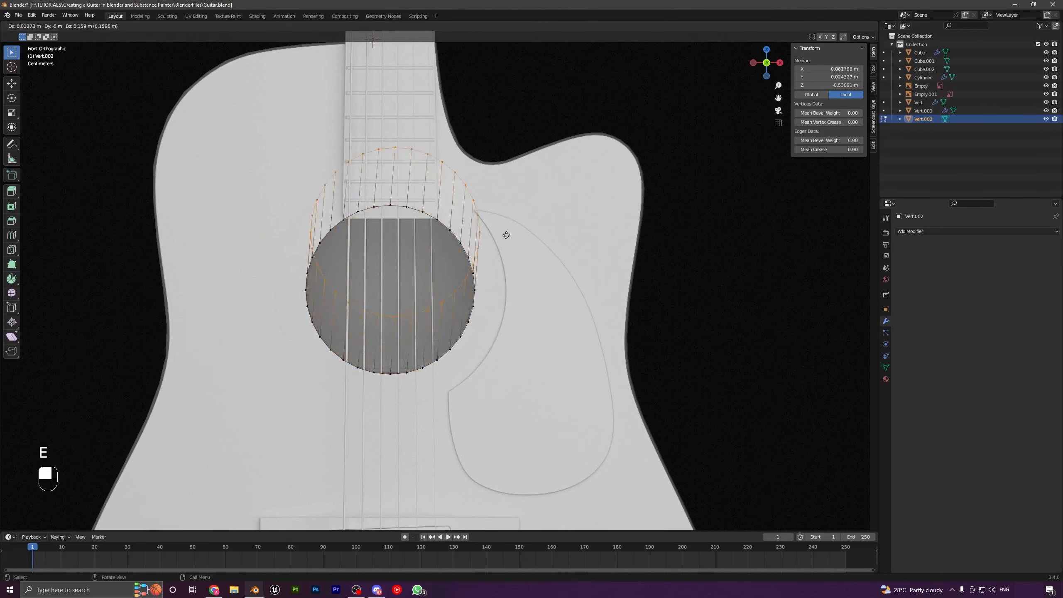
pyautogui.rightClick(376, 209)
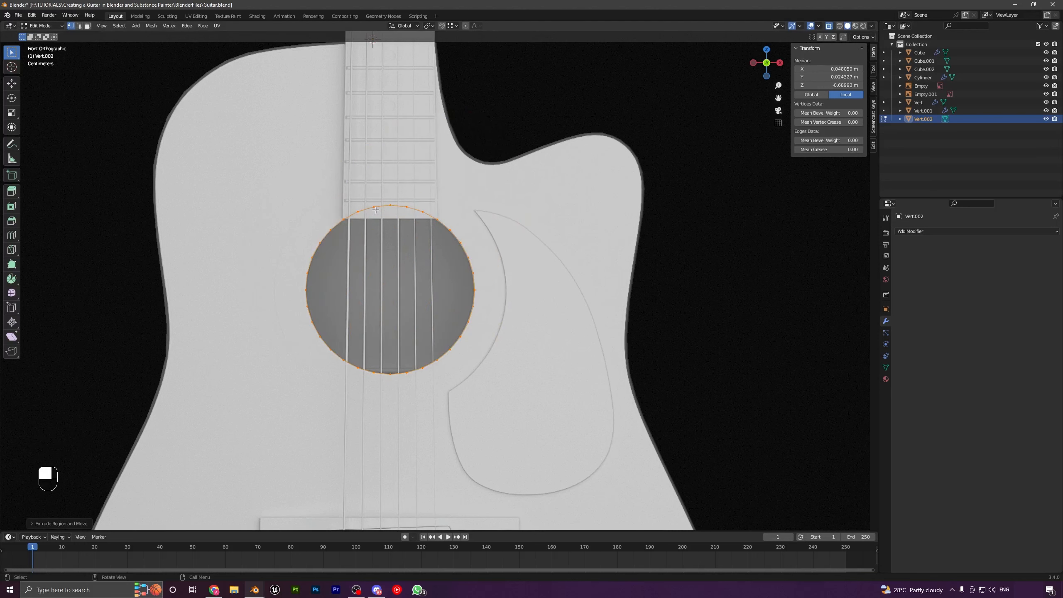
pyautogui.press('s')
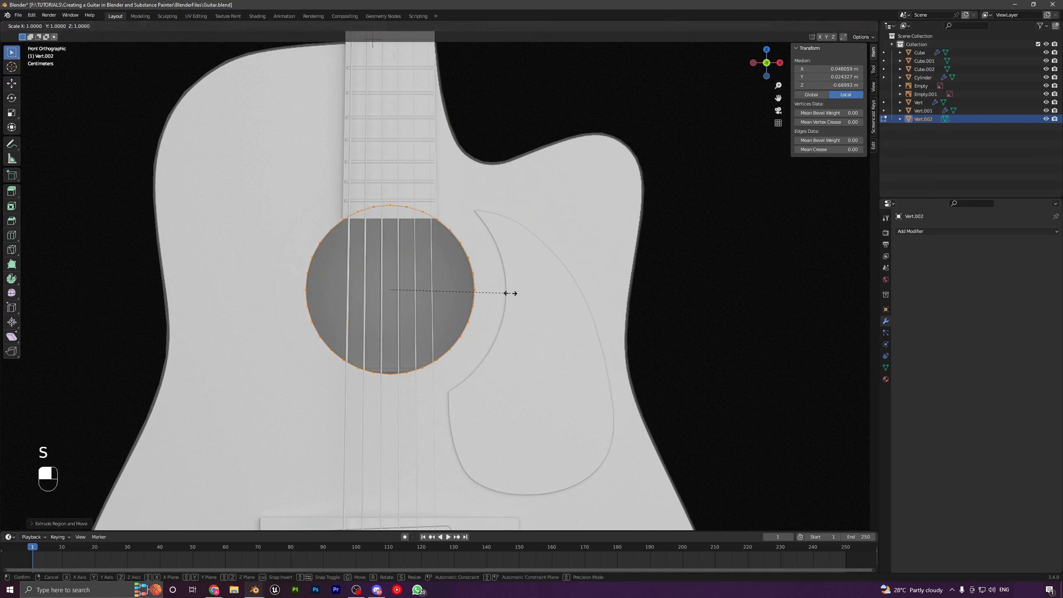
pyautogui.press('shift')
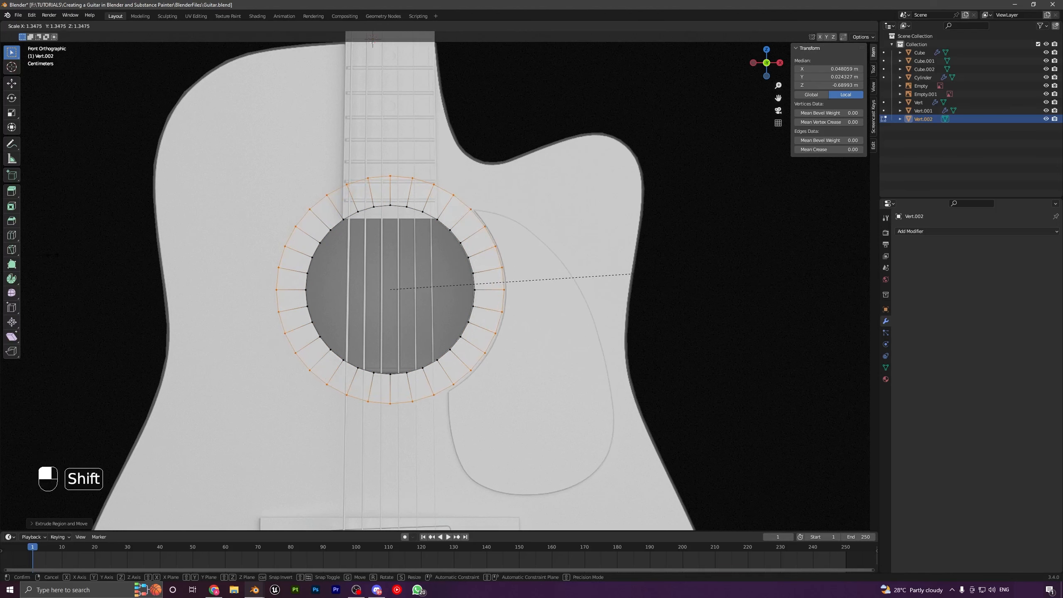
pyautogui.click(633, 274)
# Extrude the whole sound-hole ring along its normal to a thickness of about 0.014 m
pyautogui.scroll(-4, 408, 162)
pyautogui.moveTo(408, 161); pyautogui.dragTo(418, 318, button='middle')
pyautogui.click(829, 26)
pyautogui.scroll(4, 361, 326)
pyautogui.press('a')
pyautogui.press('e')
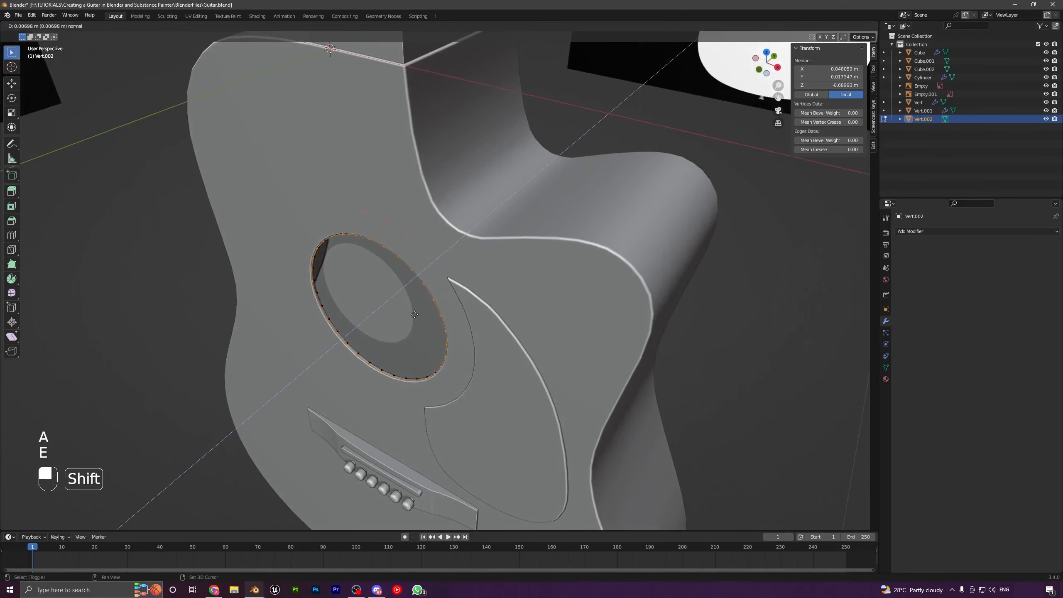
pyautogui.click(405, 335)
pyautogui.press('Tab')
pyautogui.press('a')
pyautogui.press('a')
pyautogui.scroll(-5, 409, 331)
pyautogui.moveTo(409, 331); pyautogui.dragTo(426, 301, button='middle')
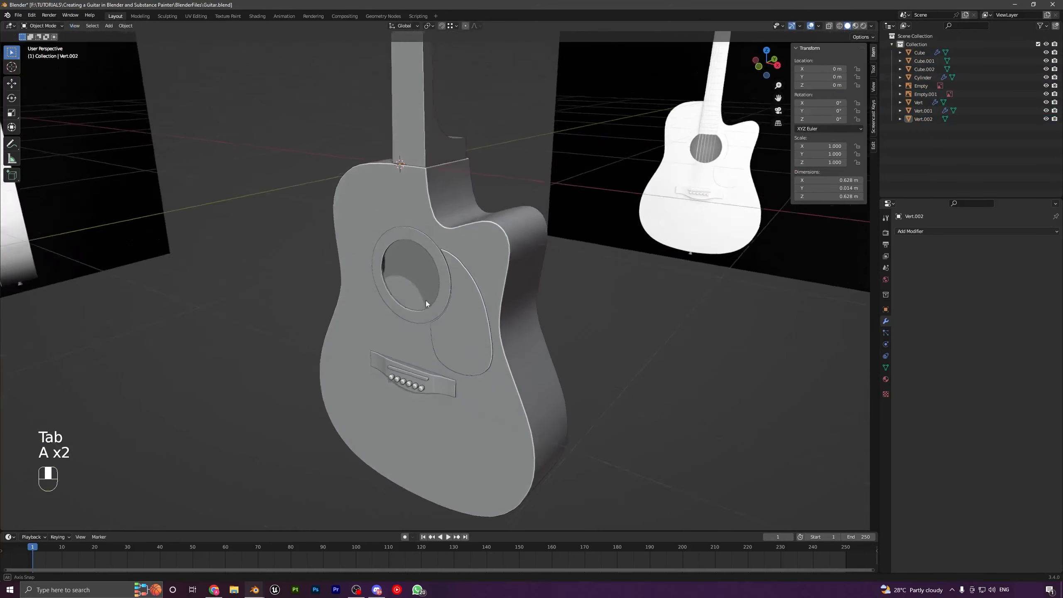
# Add a Bevel modifier to the sound-hole ring and apply its object transform
pyautogui.scroll(3, 426, 302)
pyautogui.click(436, 262)
pyautogui.click(930, 231)
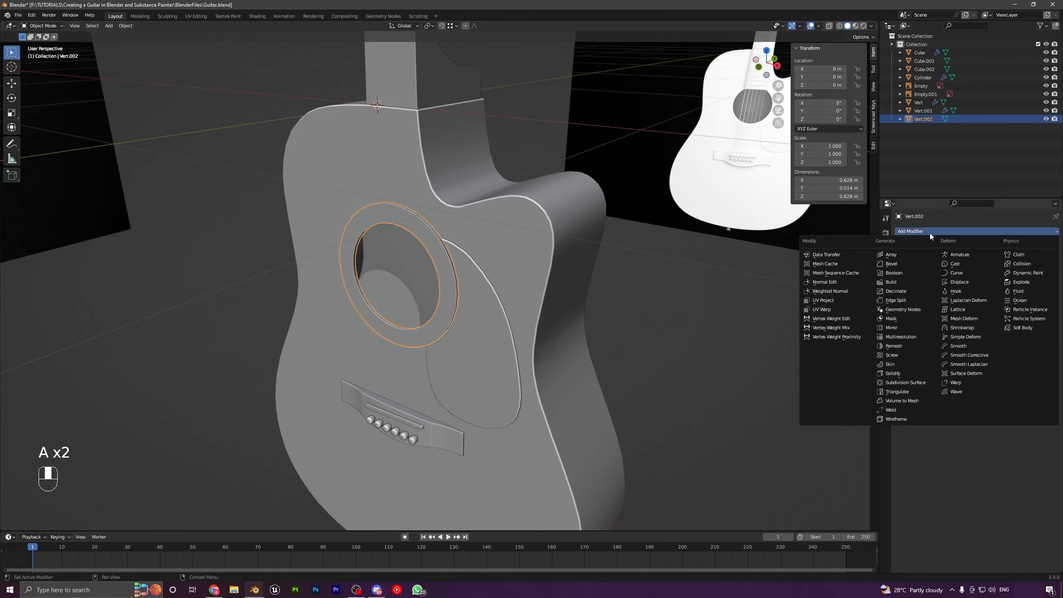
pyautogui.click(898, 262)
pyautogui.scroll(4, 486, 304)
pyautogui.hotkey('ctrl', 'a')
pyautogui.click(487, 288)
# Shade the sound-hole ring smooth and enable Auto Smooth for its normals
pyautogui.rightClick(445, 236)
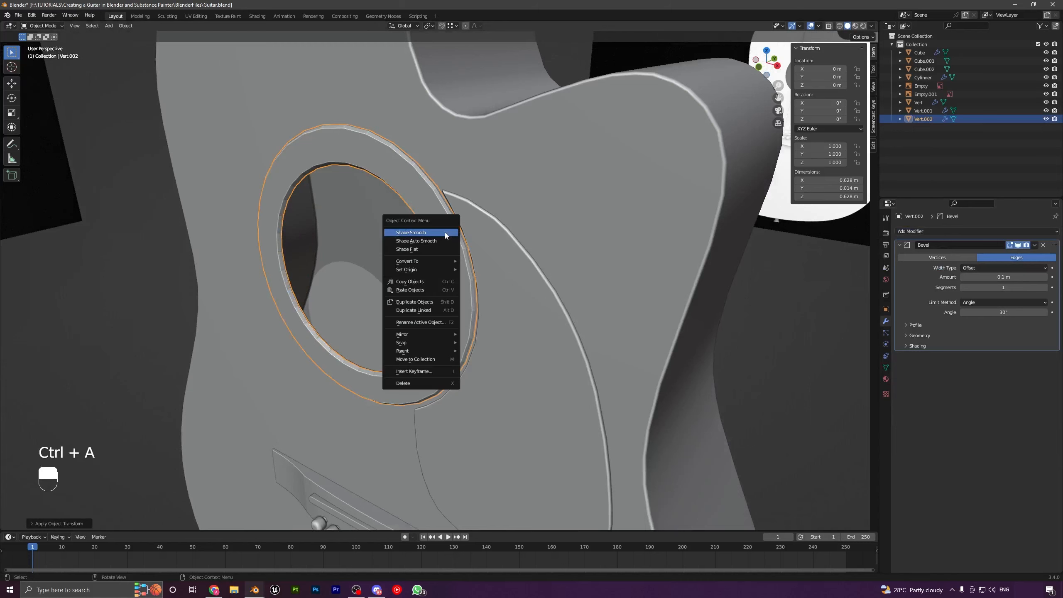
pyautogui.click(446, 236)
pyautogui.click(885, 367)
pyautogui.click(961, 414)
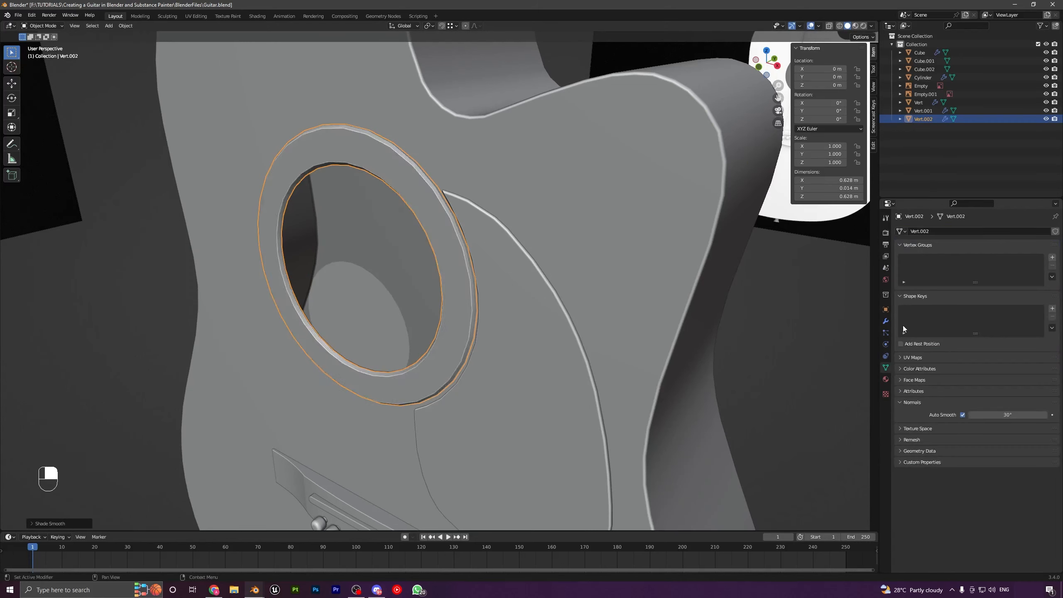
# Set the ring's bevel amount to 0.003 m and enable Harden Normals
pyautogui.click(885, 320)
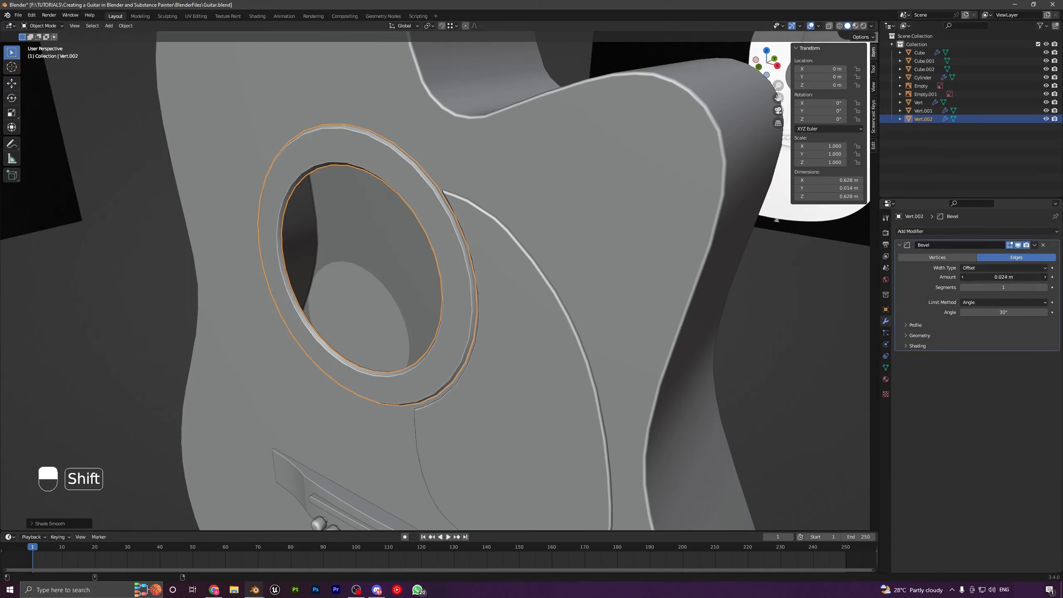
pyautogui.moveTo(1003, 277)
pyautogui.keyDown('shift'); pyautogui.mouseDown()
pyautogui.moveTo(975, 277)
pyautogui.moveTo(1015, 279)
pyautogui.mouseUp(); pyautogui.keyUp('shift')
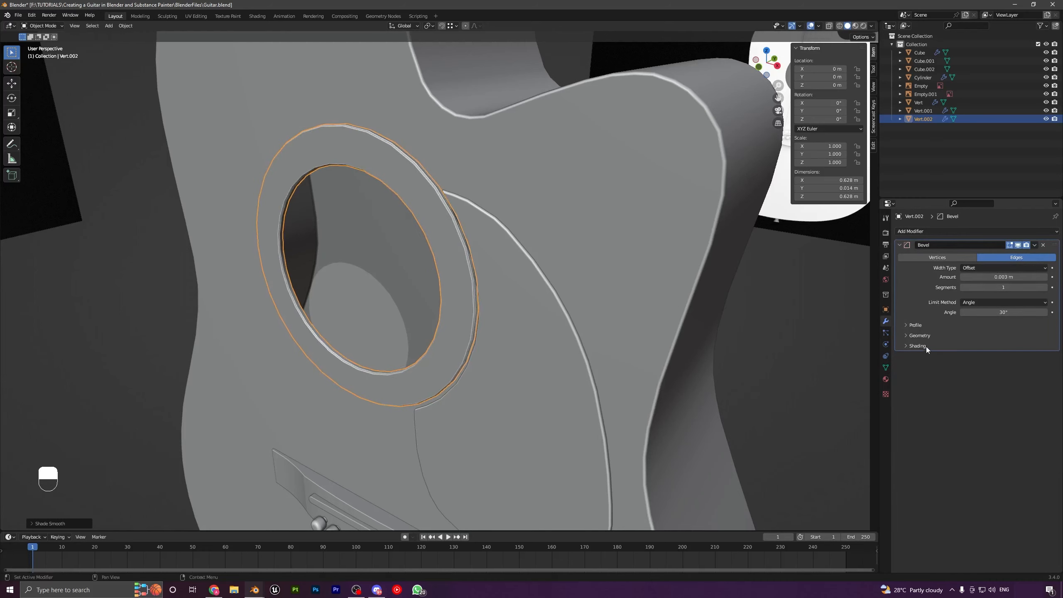
pyautogui.click(927, 346)
pyautogui.click(886, 367)
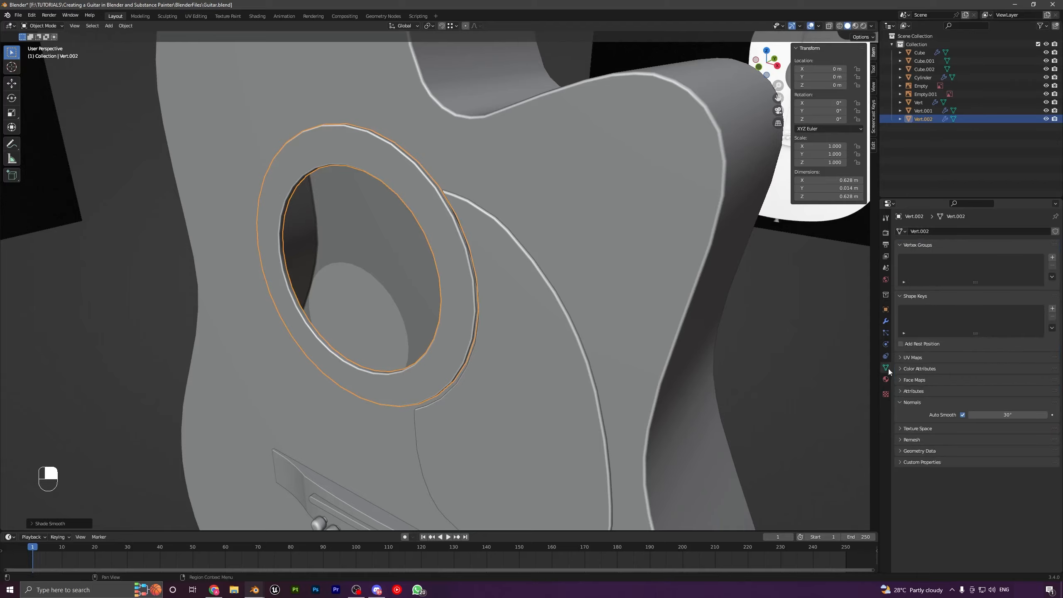
pyautogui.click(886, 320)
pyautogui.scroll(-8, 408, 288)
pyautogui.press('a')
pyautogui.press('a')
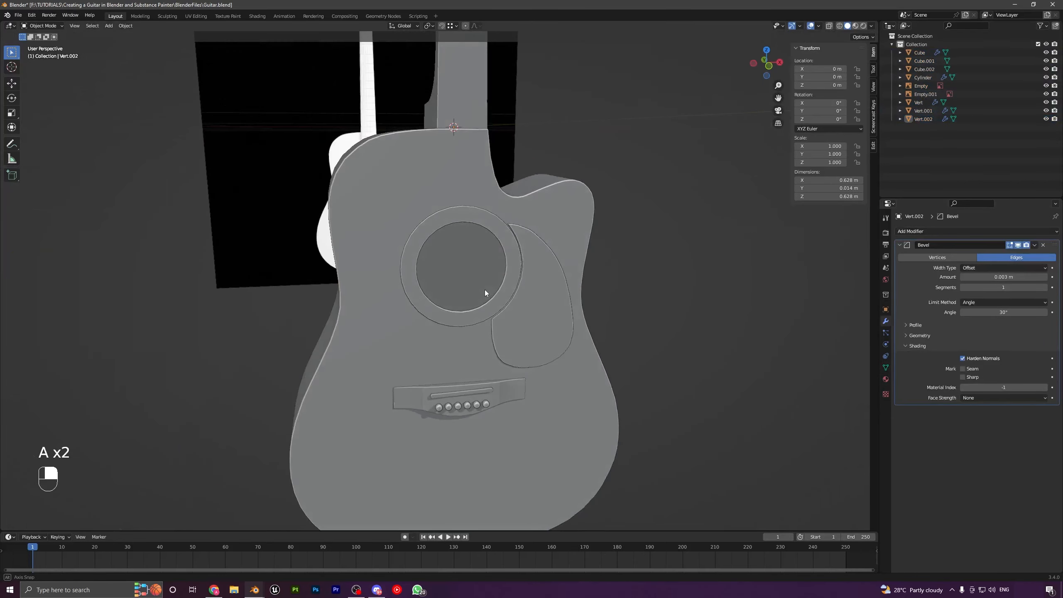
# Add a Bevel modifier to the guitar's bridge plate and apply the plate's scale
pyautogui.moveTo(485, 287); pyautogui.dragTo(412, 341, button='middle')
pyautogui.scroll(3, 454, 342)
pyautogui.scroll(3, 453, 342)
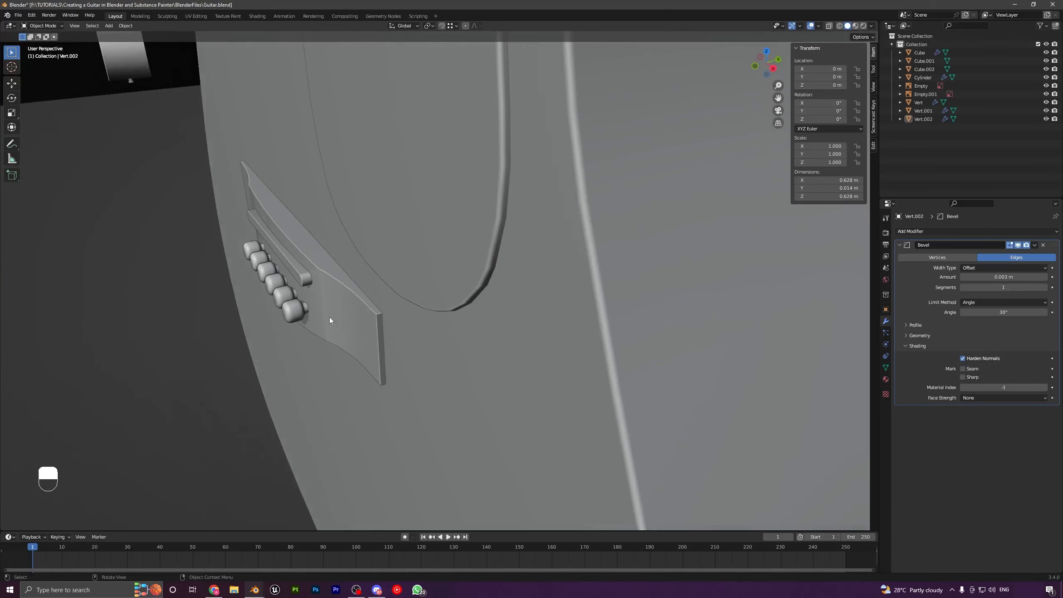
pyautogui.moveTo(329, 317); pyautogui.dragTo(400, 312, button='middle')
pyautogui.click(399, 312)
pyautogui.click(921, 233)
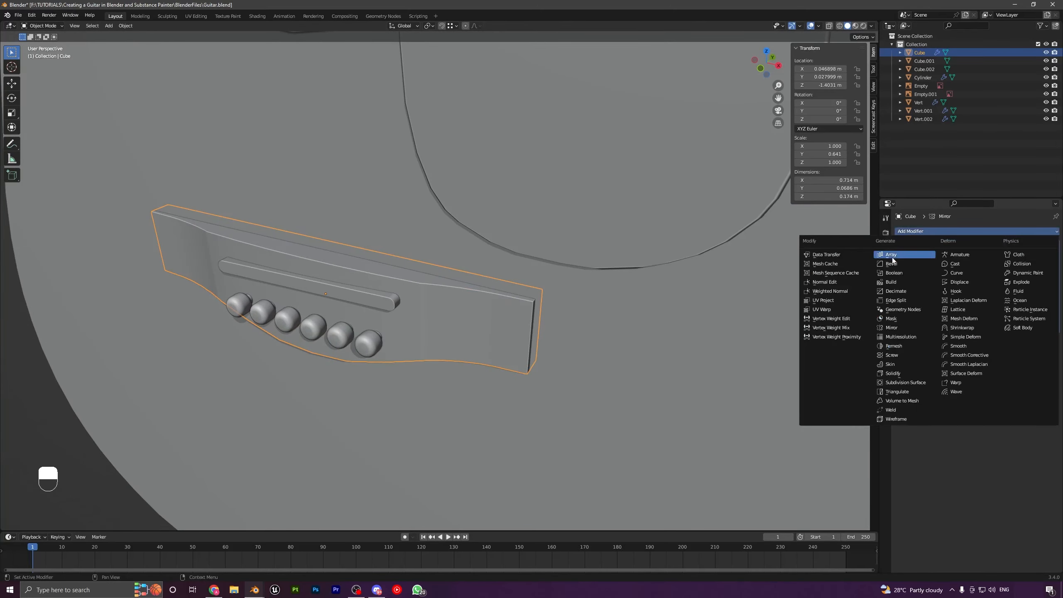
pyautogui.click(892, 261)
pyautogui.moveTo(523, 302); pyautogui.dragTo(463, 309, button='middle')
pyautogui.scroll(-3, 556, 318)
pyautogui.scroll(3, 502, 330)
pyautogui.hotkey('ctrl', 'a')
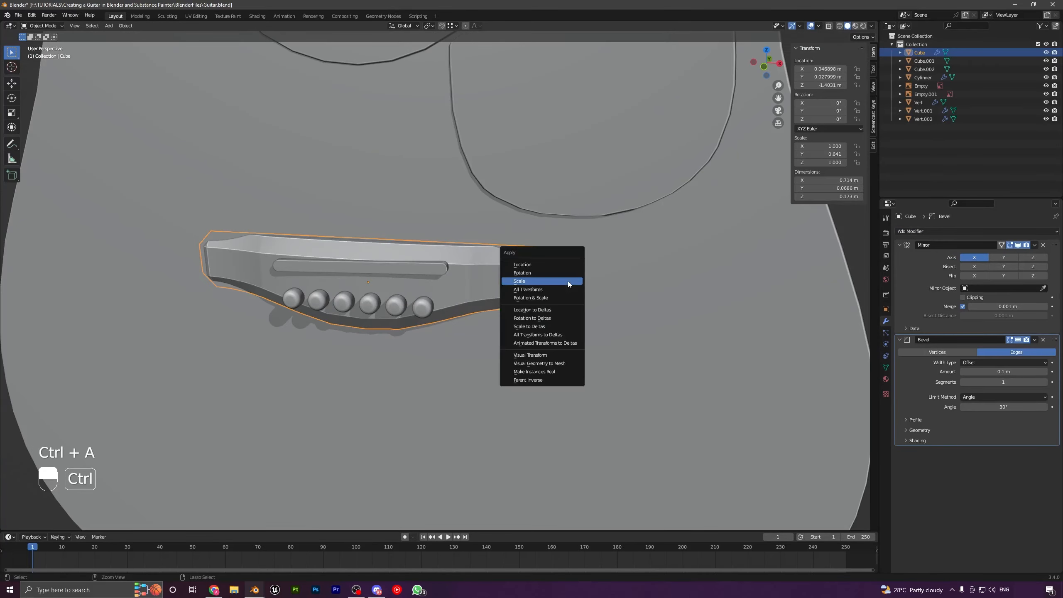
pyautogui.click(566, 281)
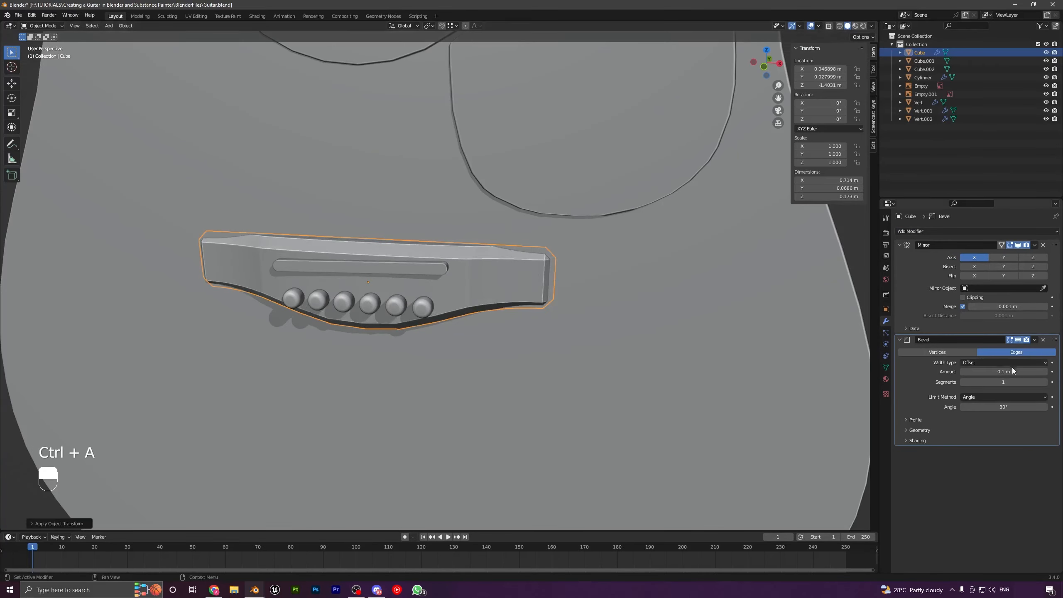
# Set the bridge plate's bevel amount to 0.003 m and deselect everything
pyautogui.keyDown('shift'); pyautogui.moveTo(1004, 371); pyautogui.dragTo(980, 371); pyautogui.keyUp('shift')
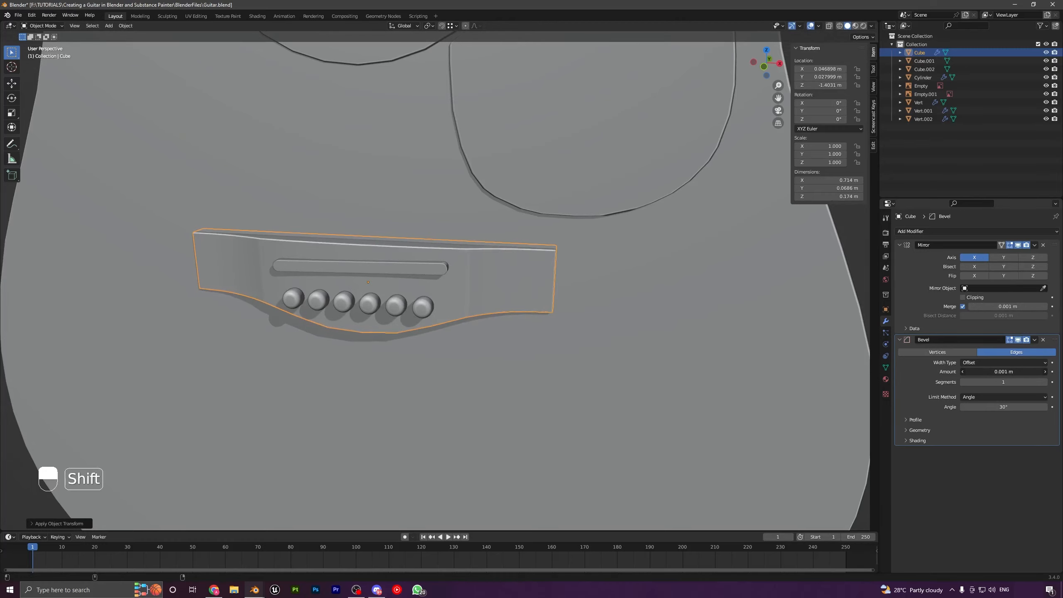
pyautogui.press('a')
pyautogui.press('a')
pyautogui.scroll(-6, 512, 278)
pyautogui.moveTo(468, 275); pyautogui.dragTo(400, 260, button='middle')
pyautogui.scroll(5, 400, 261)
pyautogui.scroll(2, 416, 298)
# Move the bridge plate, its pins and its saddle along Y, bringing the plate to about 0.0244 m, and deselect everything
pyautogui.click(420, 288)
pyautogui.scroll(2, 413, 289)
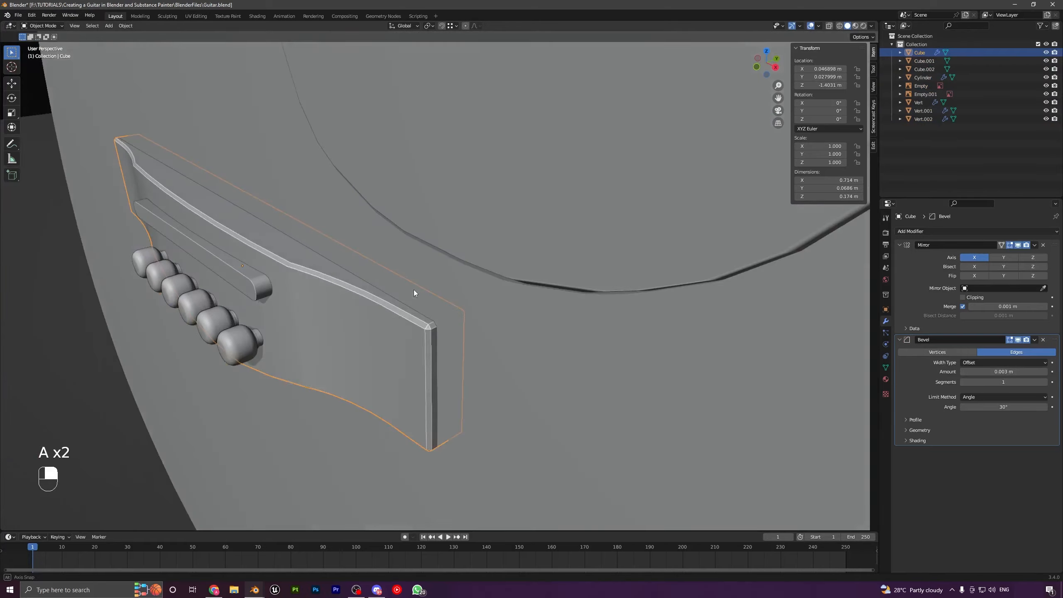
pyautogui.press('g')
pyautogui.rightClick(304, 311)
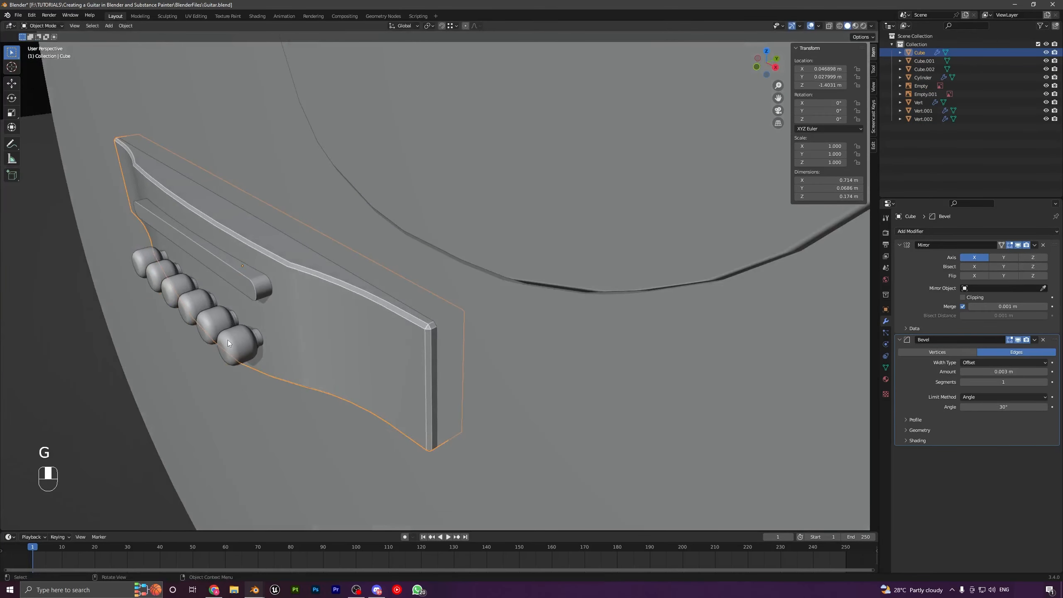
pyautogui.click(229, 340)
pyautogui.keyDown('shift'); pyautogui.click(262, 290); pyautogui.keyUp('shift')
pyautogui.keyDown('shift'); pyautogui.click(322, 316); pyautogui.keyUp('shift')
pyautogui.press('g')
pyautogui.press('y')
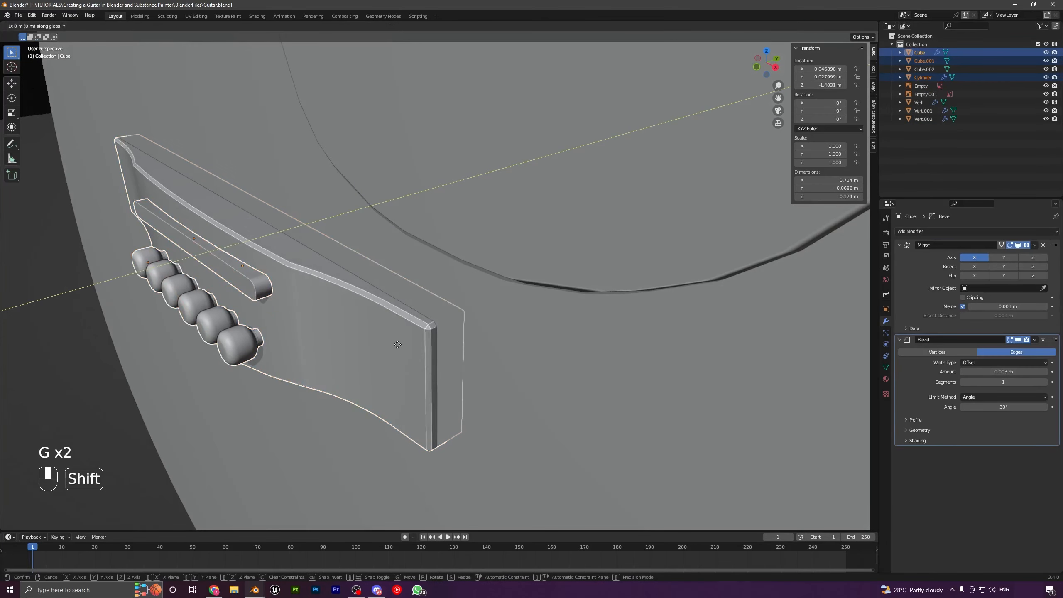
pyautogui.click(369, 353)
pyautogui.press('a')
pyautogui.press('a')
pyautogui.scroll(-4, 387, 344)
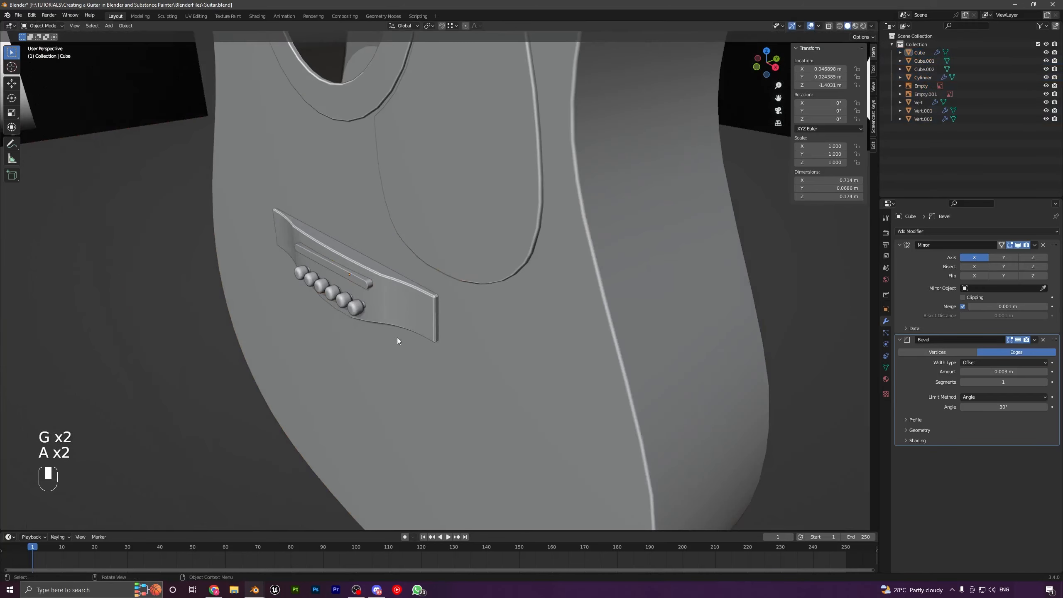
# Set the bridge plate's bevel amount to 0.002 m and deselect it
pyautogui.moveTo(397, 337); pyautogui.dragTo(436, 318, button='middle')
pyautogui.click(429, 254)
pyautogui.scroll(2, 436, 318)
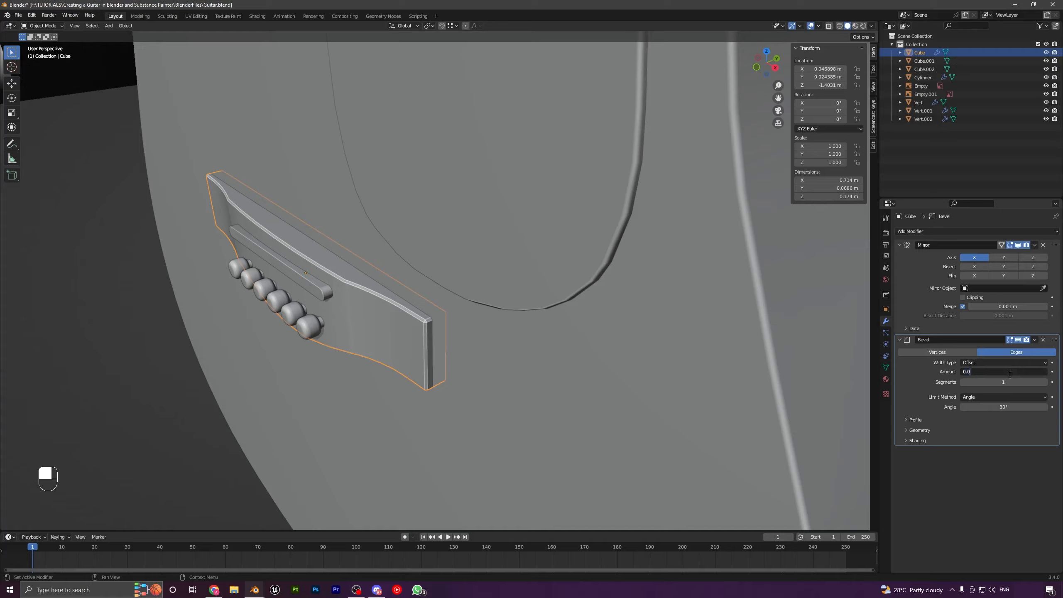
pyautogui.press('Return')
pyautogui.press('a')
pyautogui.press('a')
pyautogui.scroll(-4, 475, 367)
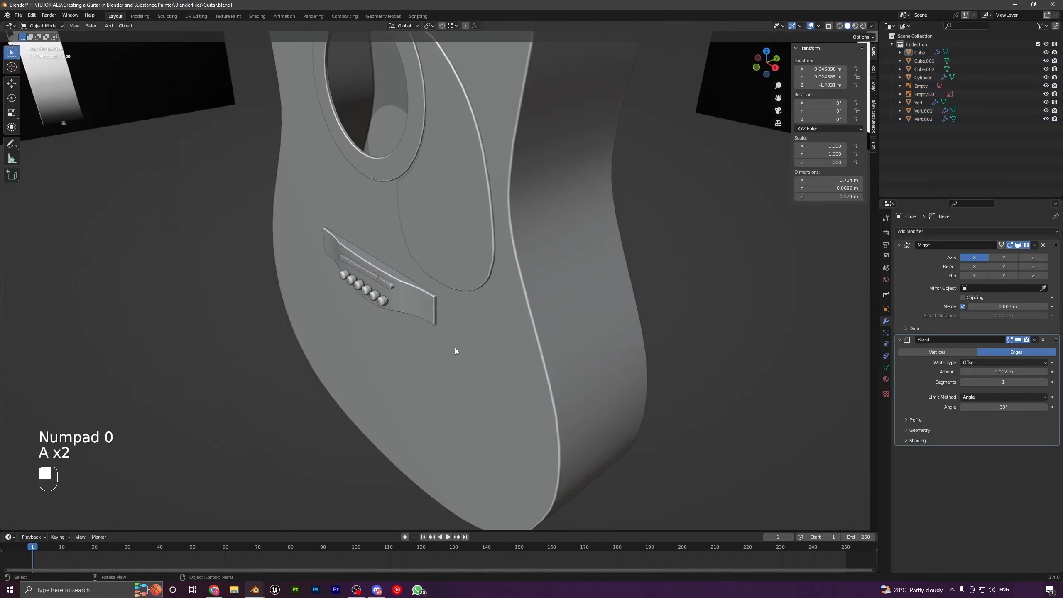
pyautogui.moveTo(455, 347); pyautogui.dragTo(479, 294, button='middle')
pyautogui.scroll(3, 441, 311)
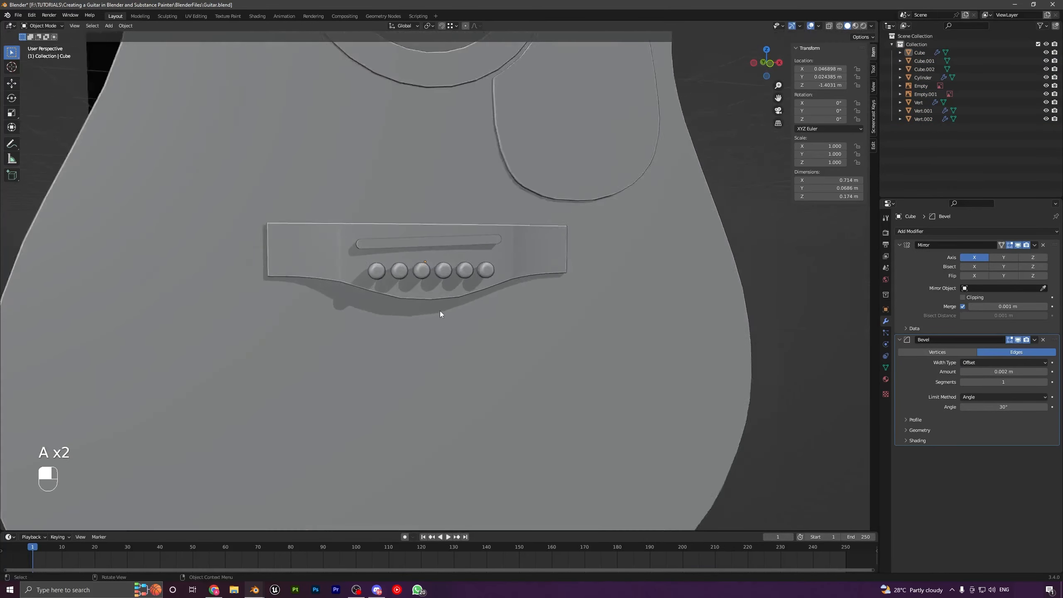
# Add a Bevel modifier to the saddle bar on the bridge and apply its object transform
pyautogui.click(488, 243)
pyautogui.moveTo(488, 243); pyautogui.dragTo(510, 272, button='middle')
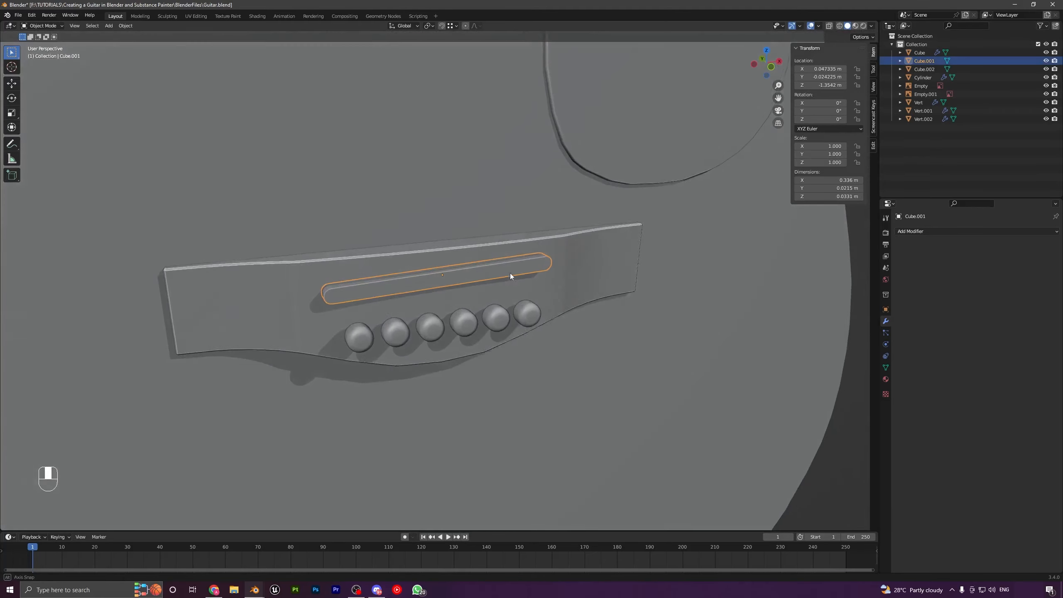
pyautogui.click(925, 231)
pyautogui.click(915, 263)
pyautogui.hotkey('ctrl', 'a')
pyautogui.click(570, 268)
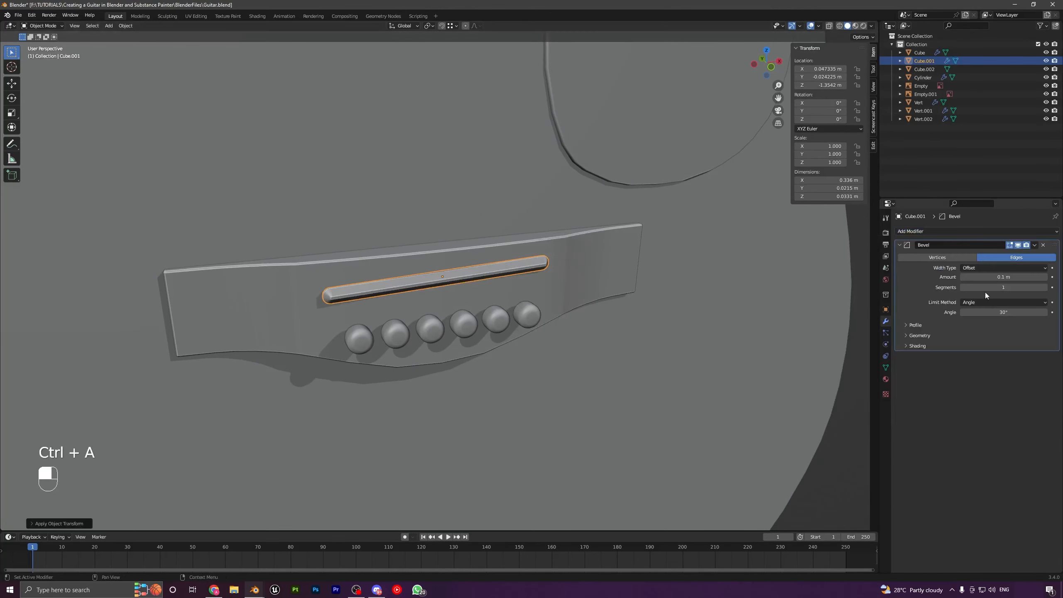
# Set the saddle bar's bevel amount to 0.002 m and deselect it
pyautogui.keyDown('shift'); pyautogui.moveTo(1003, 277); pyautogui.dragTo(984, 276); pyautogui.keyUp('shift')
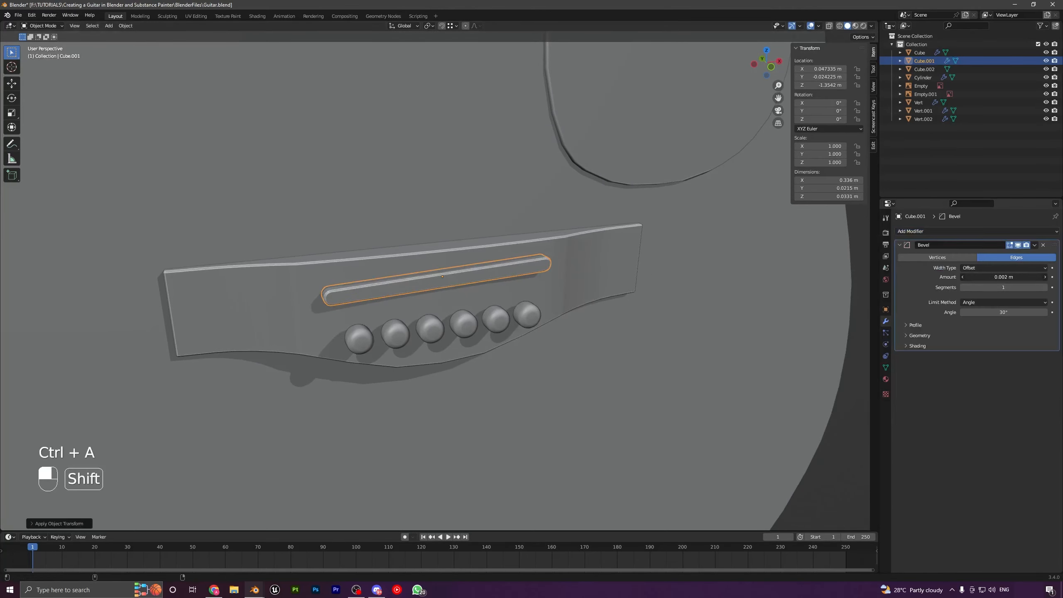
pyautogui.press('a')
pyautogui.press('a')
pyautogui.scroll(-5, 503, 311)
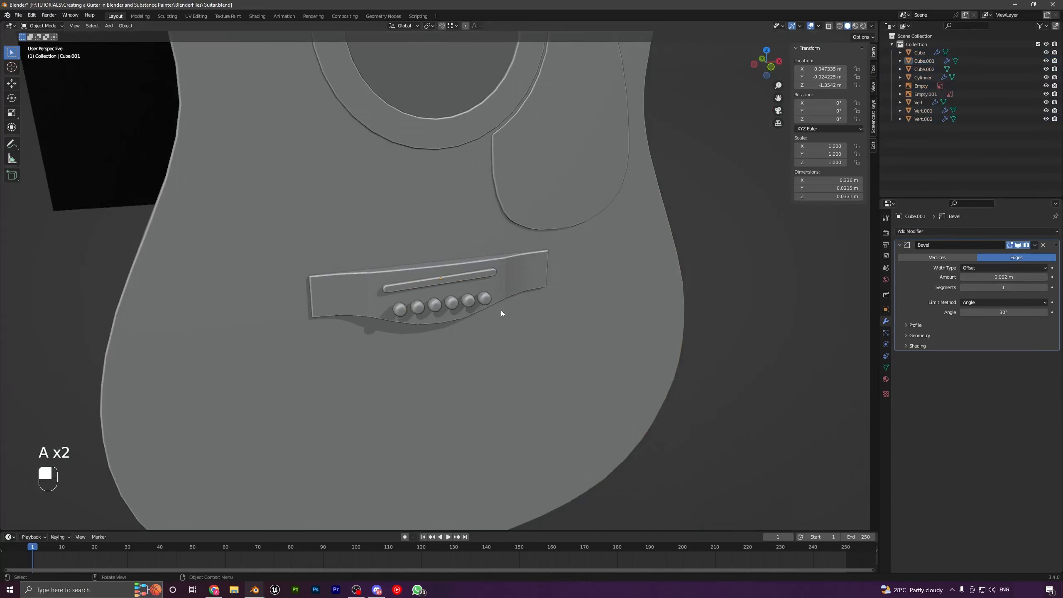
# Enable Harden Normals in the bridge plate's Bevel modifier
pyautogui.moveTo(503, 311); pyautogui.dragTo(467, 268, button='middle')
pyautogui.click(467, 269)
pyautogui.click(917, 440)
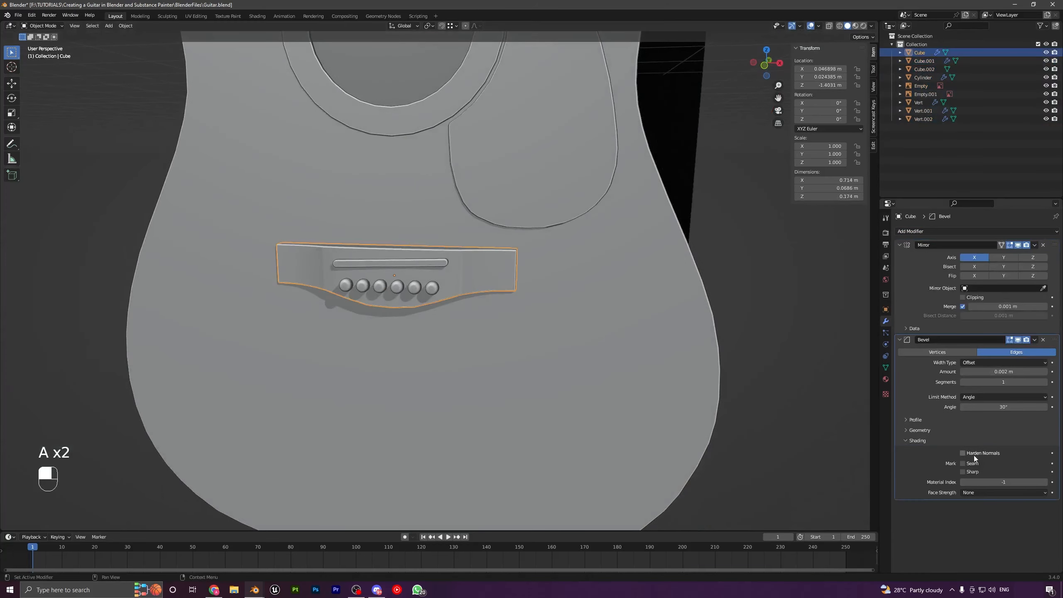
pyautogui.scroll(4, 479, 299)
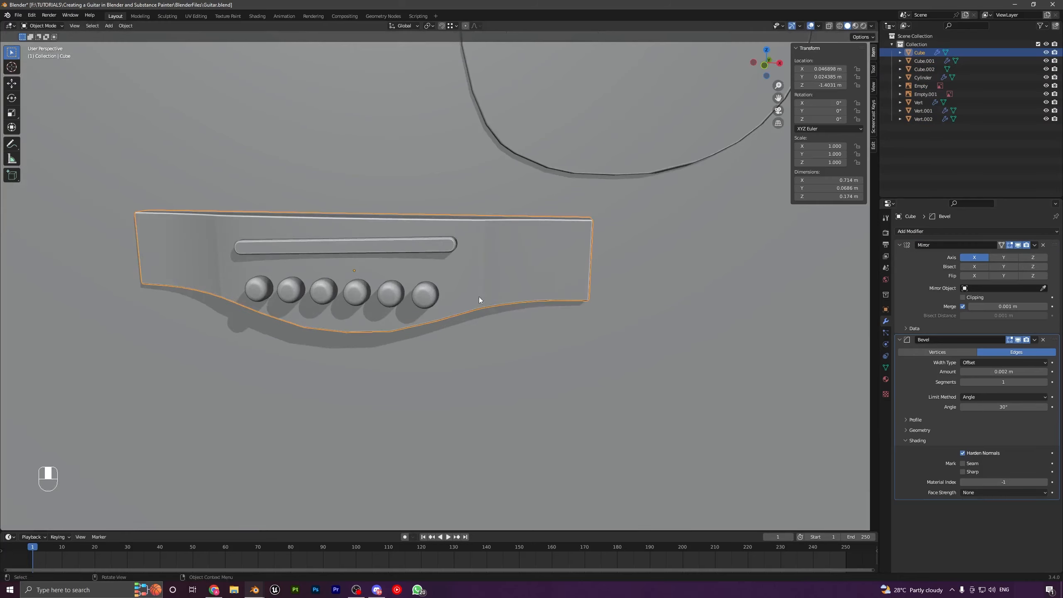
# Enable Harden Normals in the saddle bar's Bevel modifier and deselect everything
pyautogui.click(417, 251)
pyautogui.click(917, 346)
pyautogui.scroll(6, 405, 264)
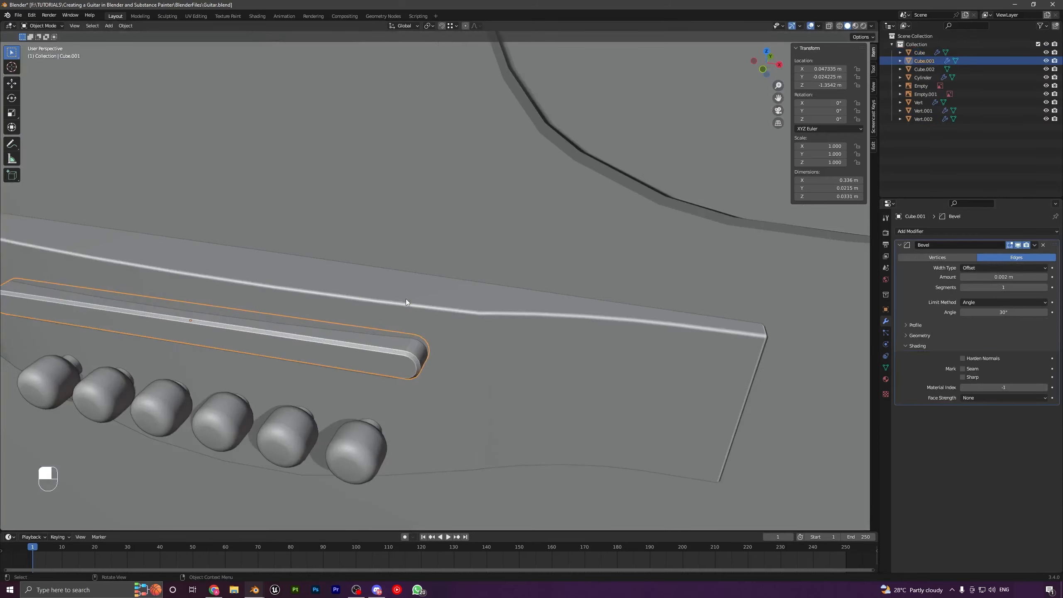
pyautogui.keyDown('shift'); pyautogui.moveTo(435, 359); pyautogui.dragTo(454, 320, button='middle'); pyautogui.keyUp('shift')
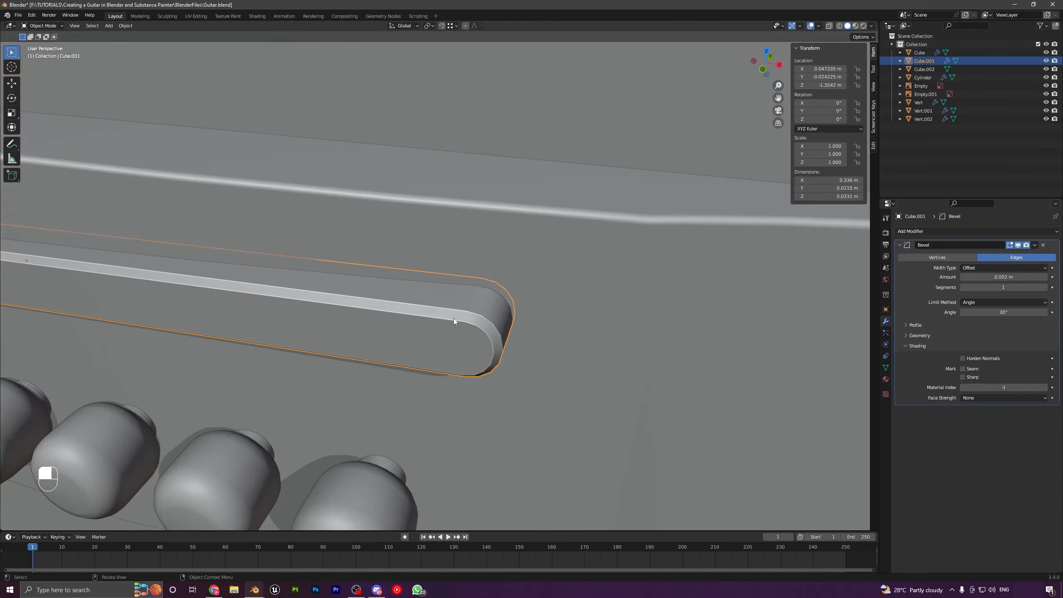
pyautogui.click(962, 358)
pyautogui.scroll(-6, 411, 318)
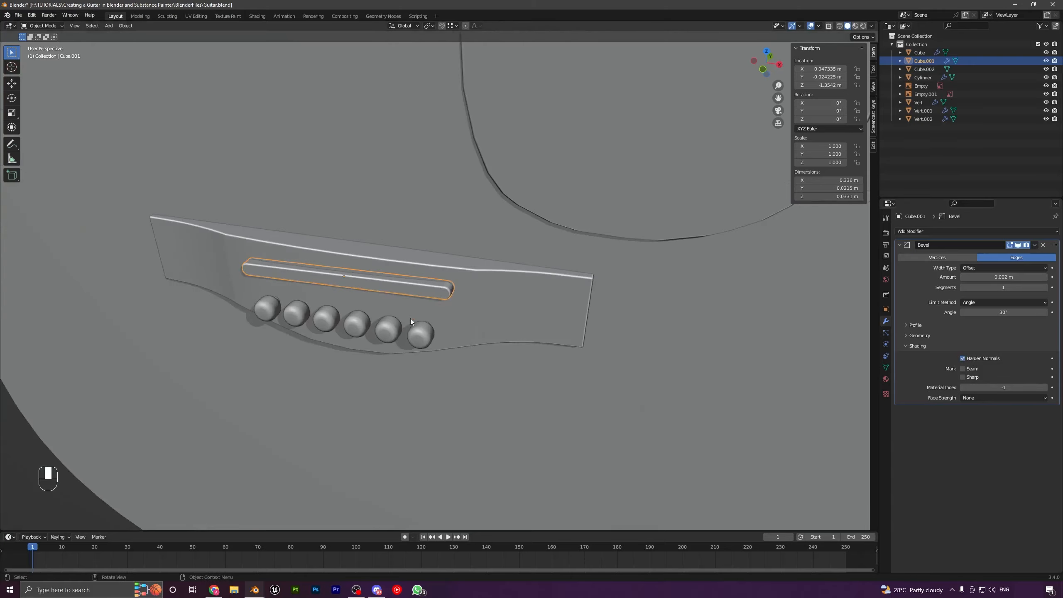
pyautogui.press('a')
pyautogui.press('a')
# Show the guitar in front orthographic view with X-ray enabled, so the reference image's fretboard can be traced
pyautogui.scroll(-5, 420, 324)
pyautogui.moveTo(420, 325); pyautogui.dragTo(372, 366, button='middle')
pyautogui.scroll(-4, 451, 272)
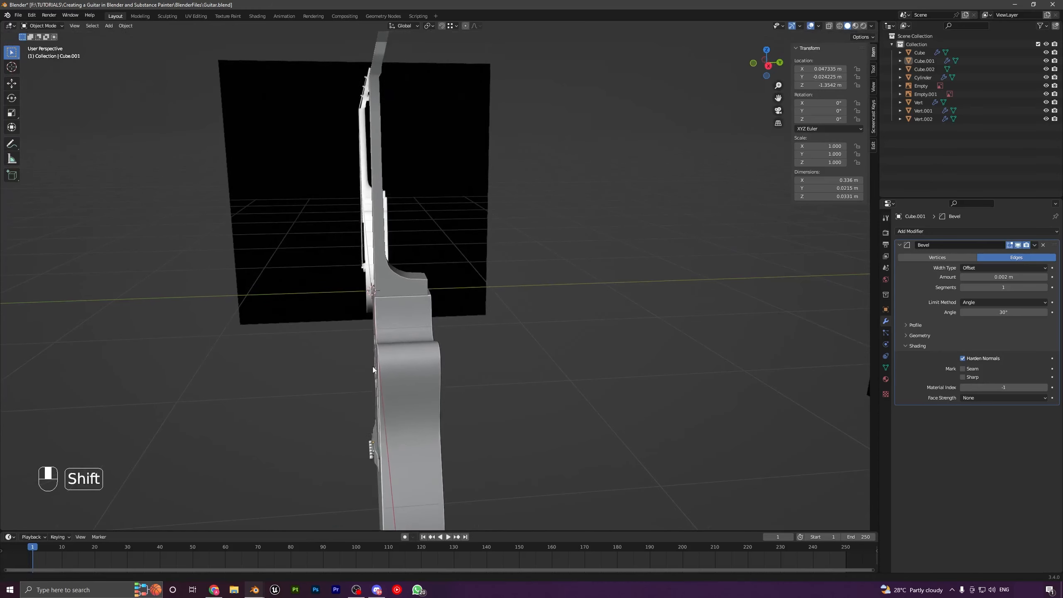
pyautogui.press('KP_1')
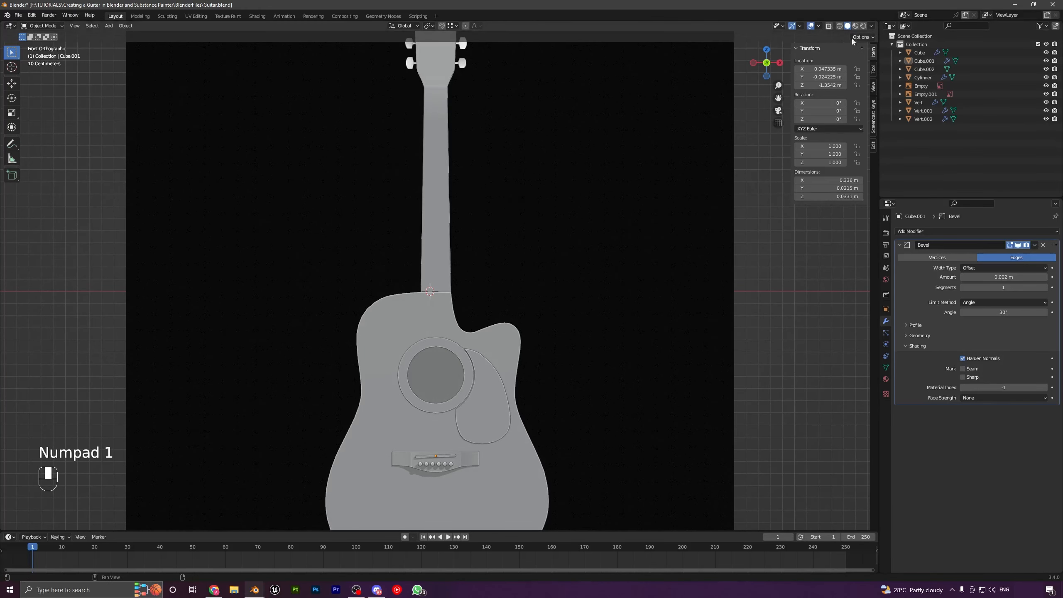
pyautogui.click(832, 26)
pyautogui.scroll(2, 523, 250)
pyautogui.keyDown('shift'); pyautogui.moveTo(505, 211); pyautogui.dragTo(494, 365, button='middle'); pyautogui.keyUp('shift')
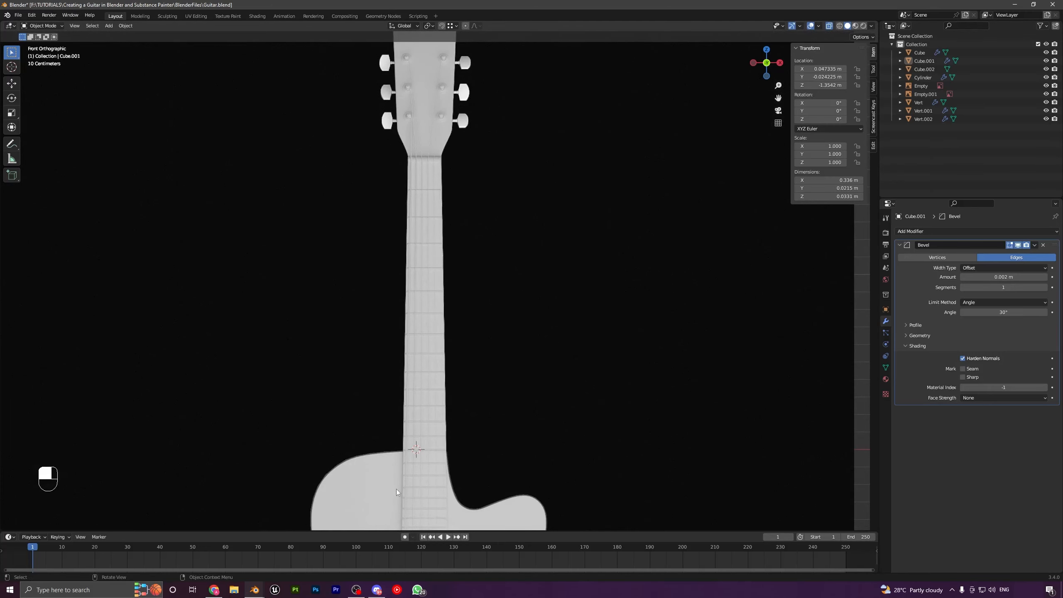
pyautogui.keyDown('shift'); pyautogui.moveTo(396, 489); pyautogui.dragTo(432, 403, button='middle'); pyautogui.keyUp('shift')
# Add a cube at the 3D cursor and scale it down uniformly to about 0.231 m
pyautogui.hotkey('shift', 'a')
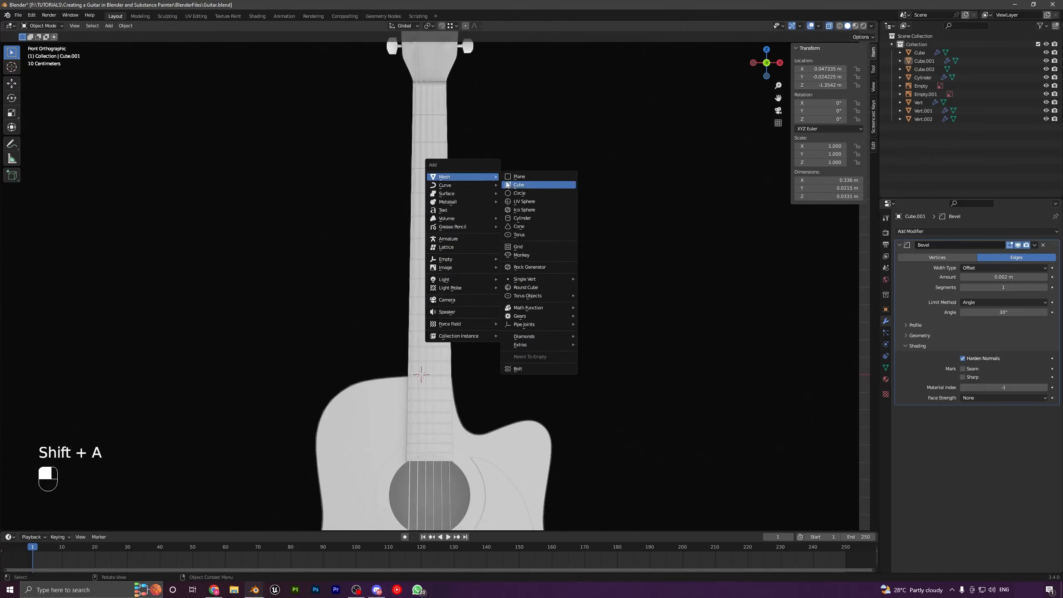
pyautogui.click(512, 185)
pyautogui.press('Home')
pyautogui.scroll(3, 589, 330)
pyautogui.press('s')
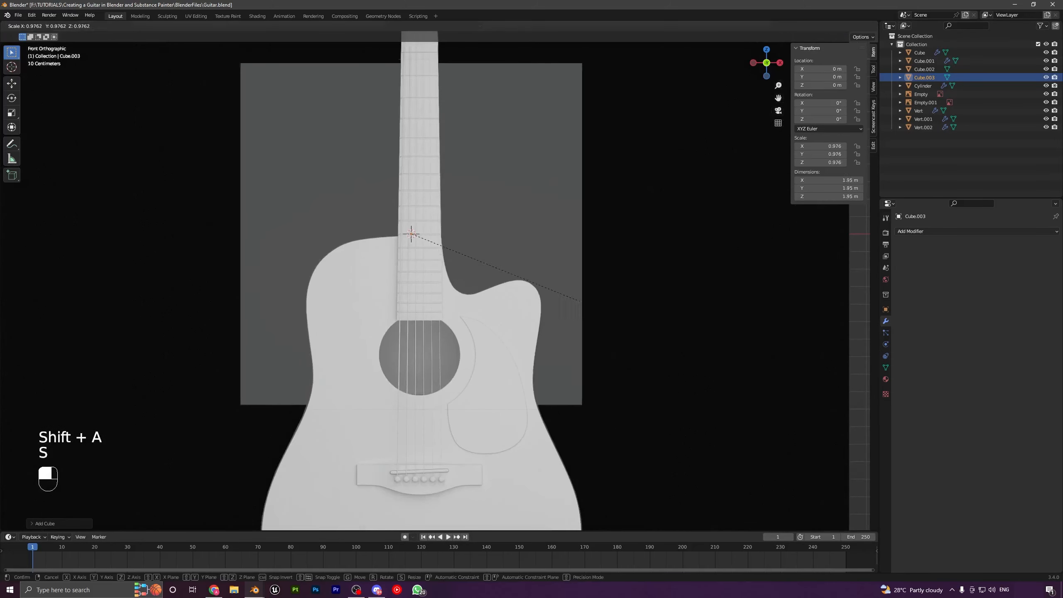
pyautogui.click(445, 258)
pyautogui.scroll(6, 440, 257)
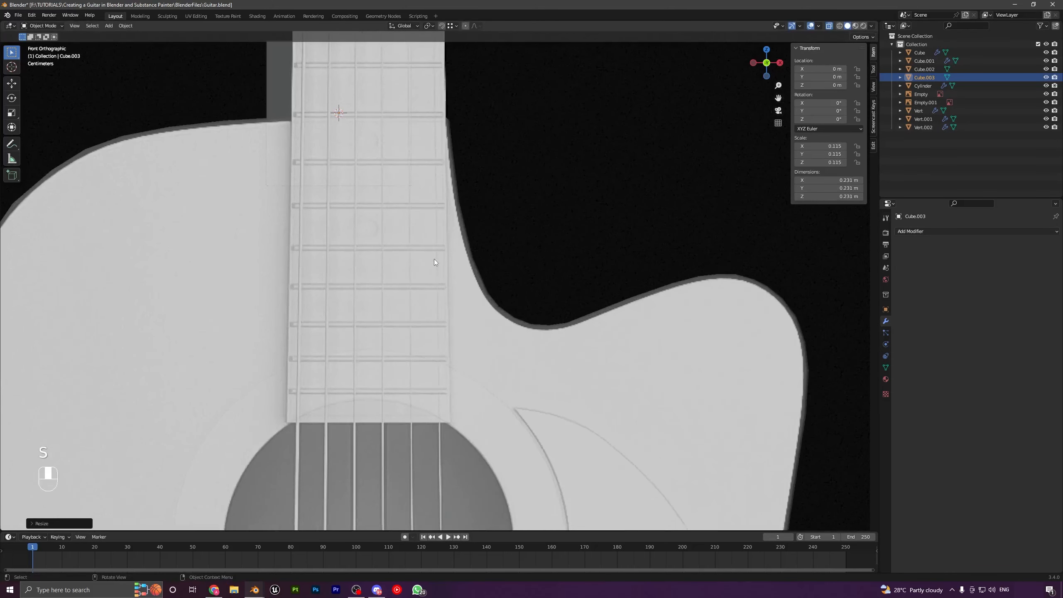
# Place the cube over the fretboard's end just above the sound hole and scale it along X to about 0.265 m wide
pyautogui.press('g')
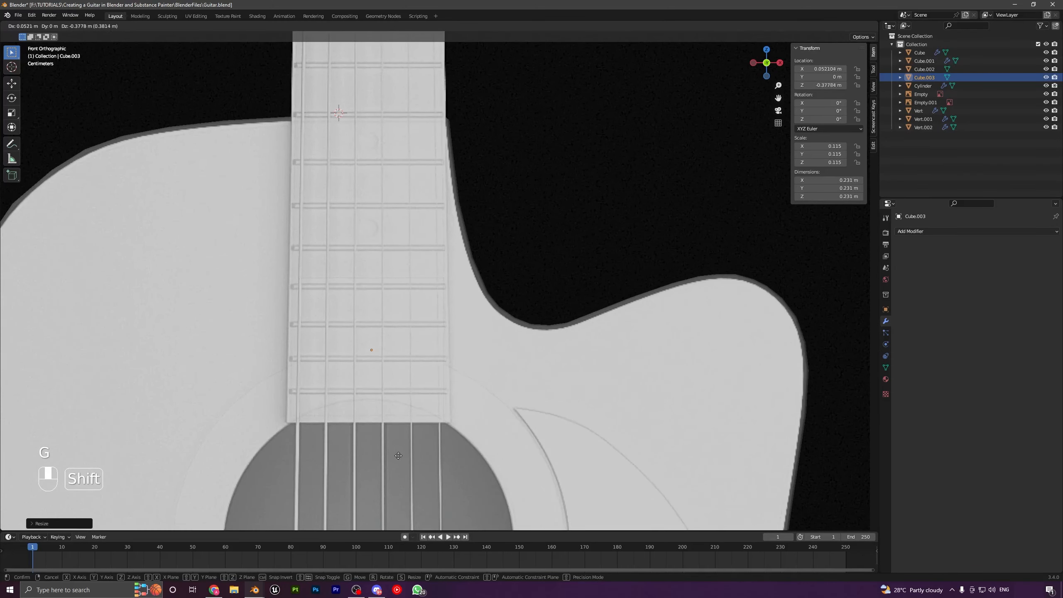
pyautogui.click(372, 458)
pyautogui.press('s')
pyautogui.press('x')
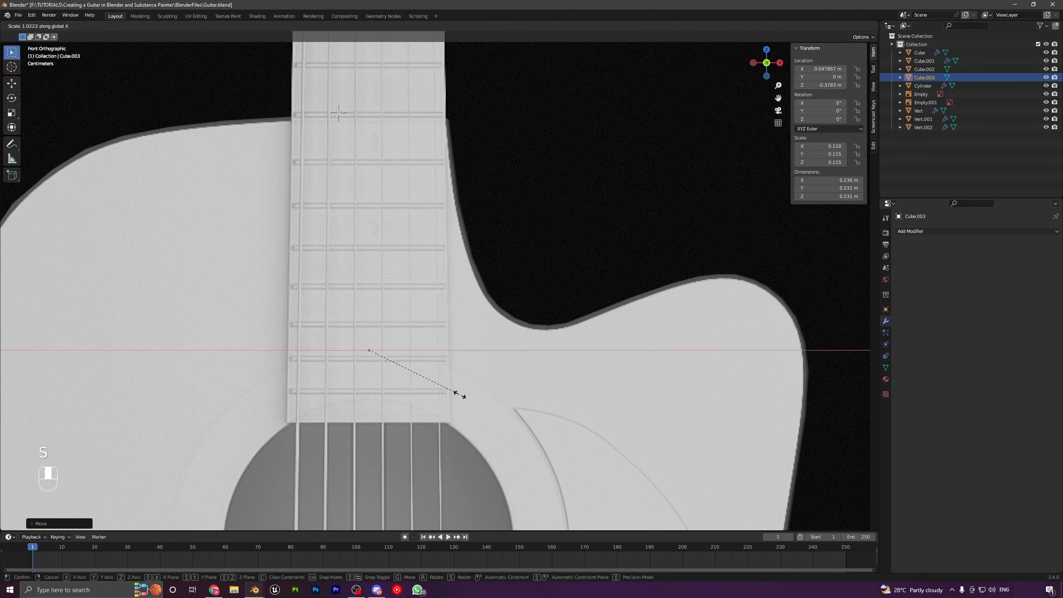
pyautogui.click(580, 418)
pyautogui.press('g')
pyautogui.press('x')
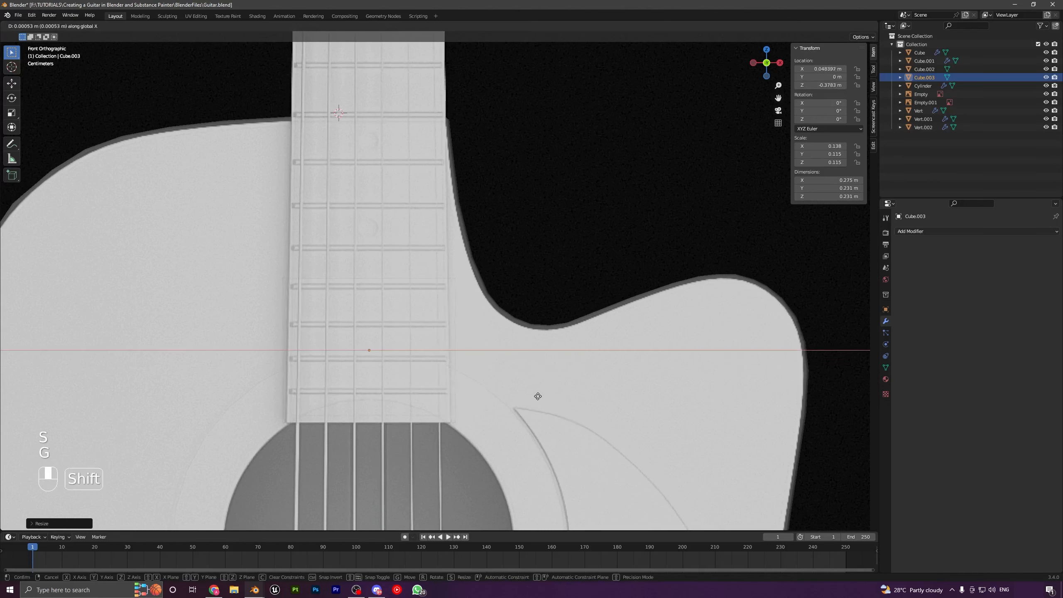
pyautogui.click(532, 396)
pyautogui.press('s')
pyautogui.press('x')
pyautogui.click(468, 384)
# Turn off X-ray and flatten the cube along Y to a thickness of about 0.025 m
pyautogui.moveTo(476, 366); pyautogui.dragTo(731, 121, button='middle')
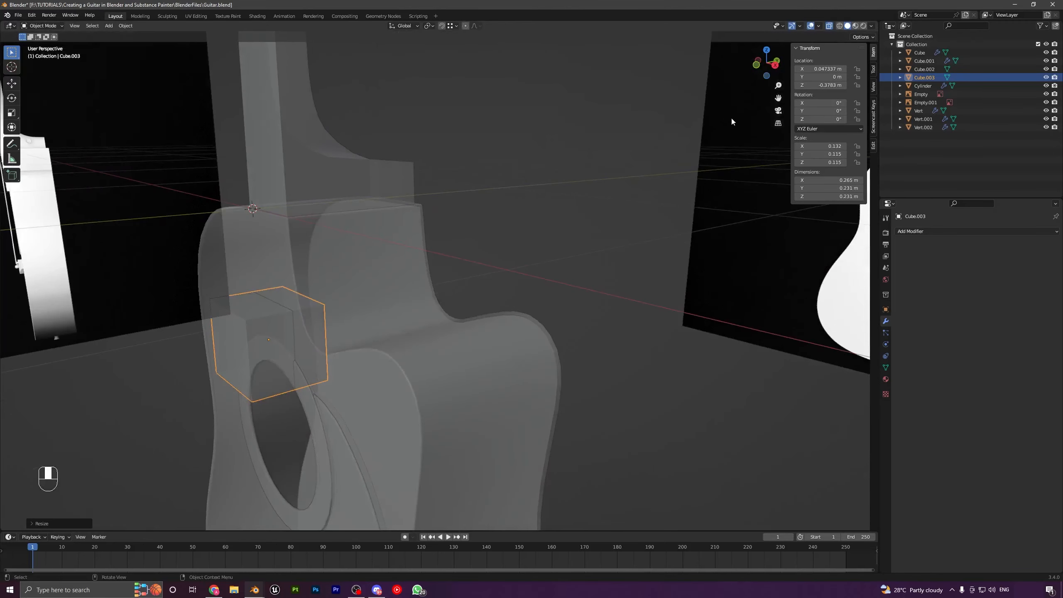
pyautogui.click(828, 26)
pyautogui.moveTo(485, 235); pyautogui.dragTo(454, 264, button='middle')
pyautogui.press('g')
pyautogui.rightClick(454, 264)
pyautogui.press('s')
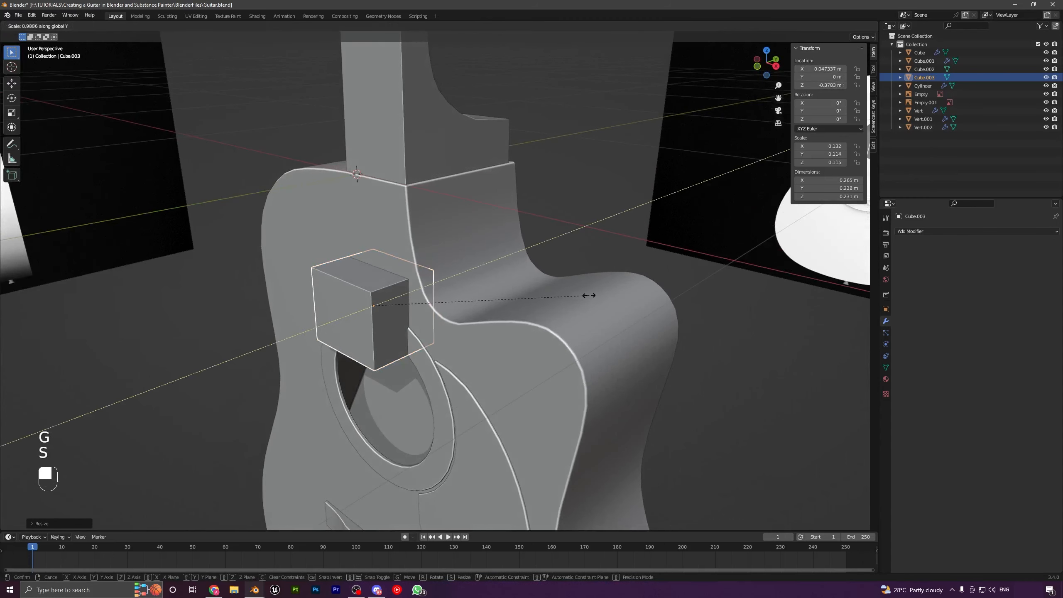
pyautogui.press('y')
pyautogui.click(397, 306)
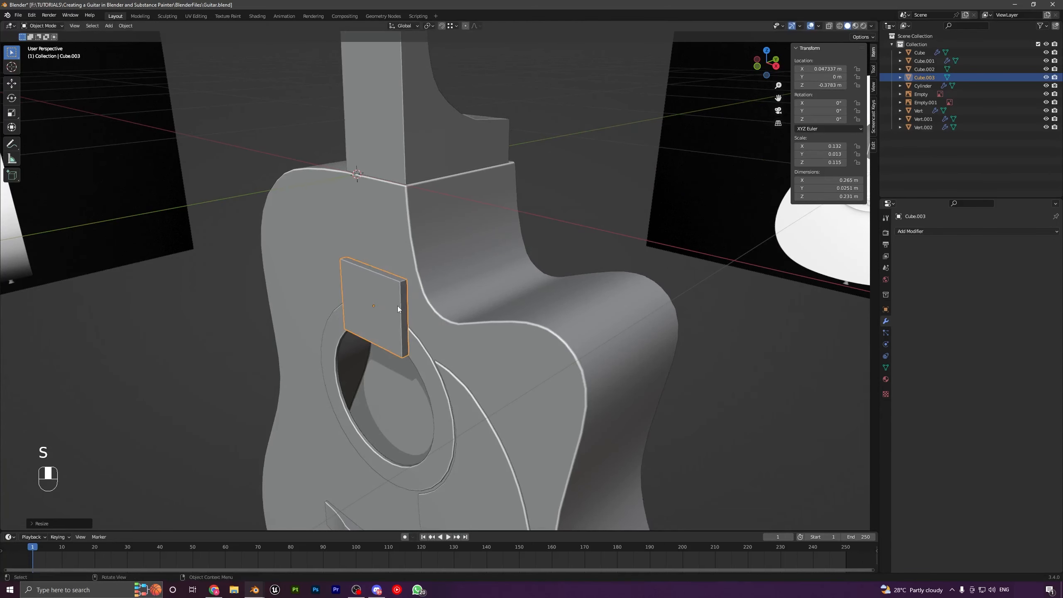
# In front X-ray view, raise the fretboard cube's upper vertices along Z to the base of the headstock, following the reference image
pyautogui.press('KP_1')
pyautogui.click(829, 27)
pyautogui.scroll(5, 582, 280)
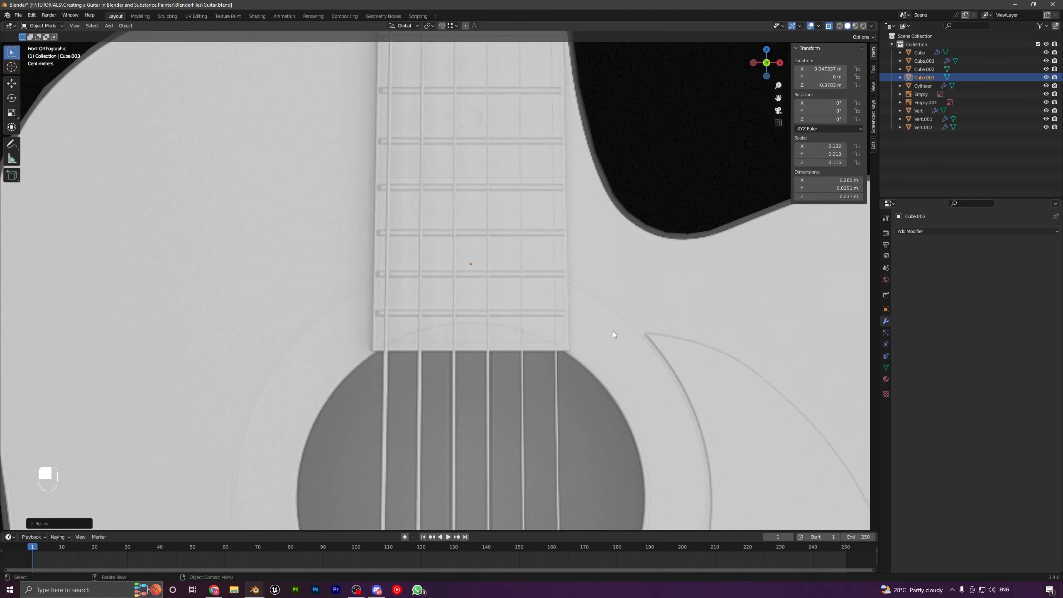
pyautogui.scroll(-5, 613, 331)
pyautogui.press('Tab')
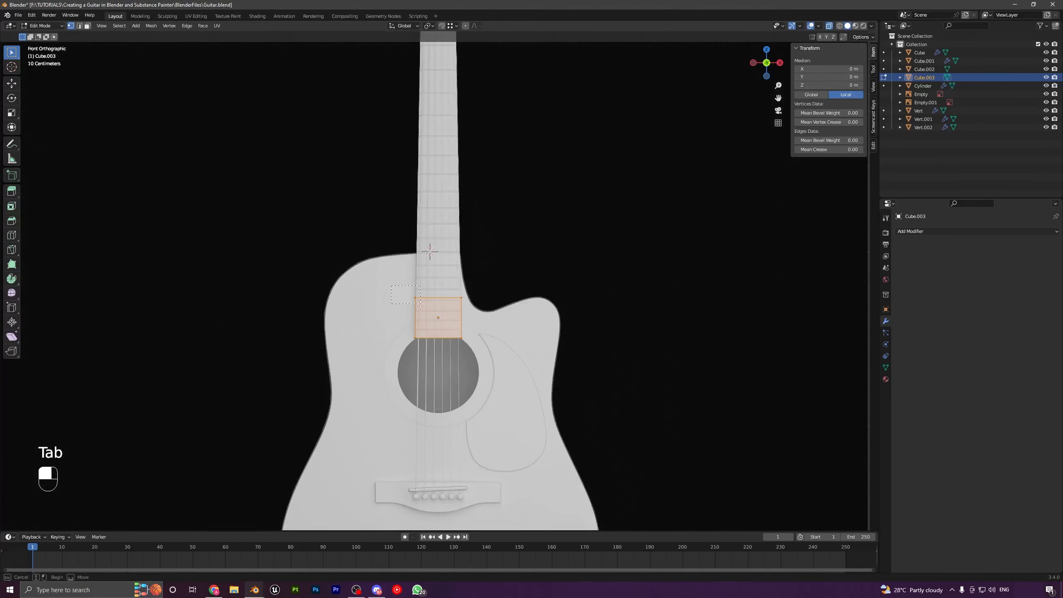
pyautogui.moveTo(420, 304); pyautogui.dragTo(526, 314)
pyautogui.keyDown('shift'); pyautogui.moveTo(512, 300); pyautogui.dragTo(524, 400, button='middle'); pyautogui.keyUp('shift')
pyautogui.press('g')
pyautogui.press('z')
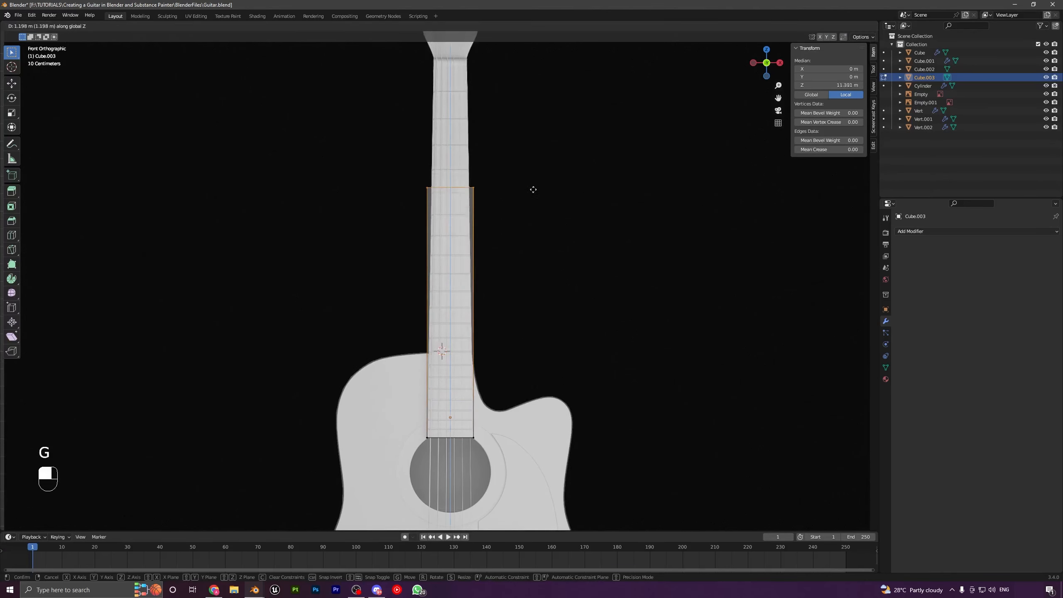
pyautogui.click(535, 58)
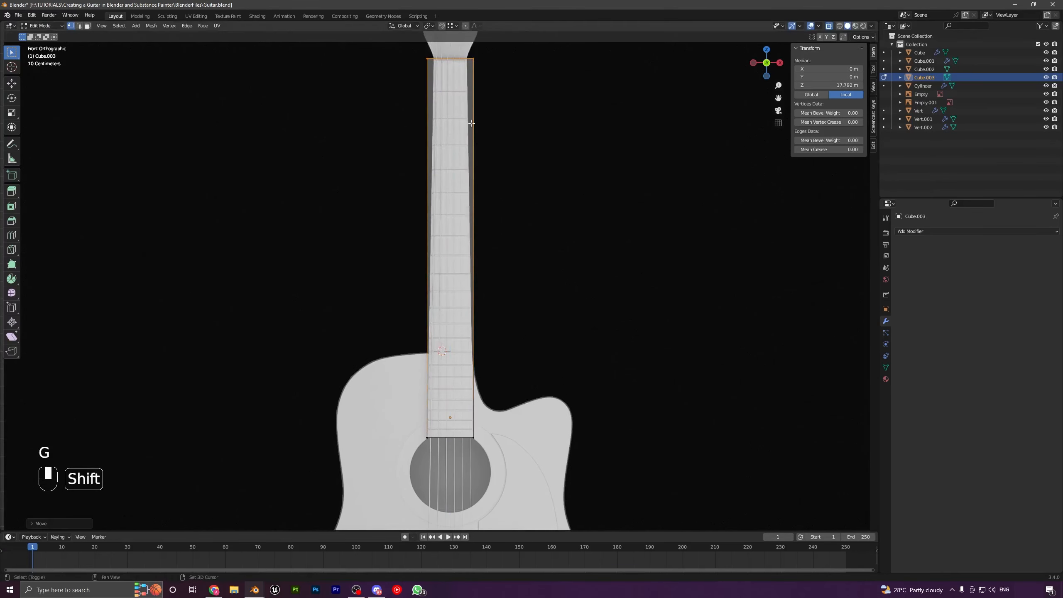
# Scale the fretboard's upper vertices along X to match the neck's narrower width at the headstock in the reference
pyautogui.scroll(4, 519, 191)
pyautogui.press('s')
pyautogui.press('x')
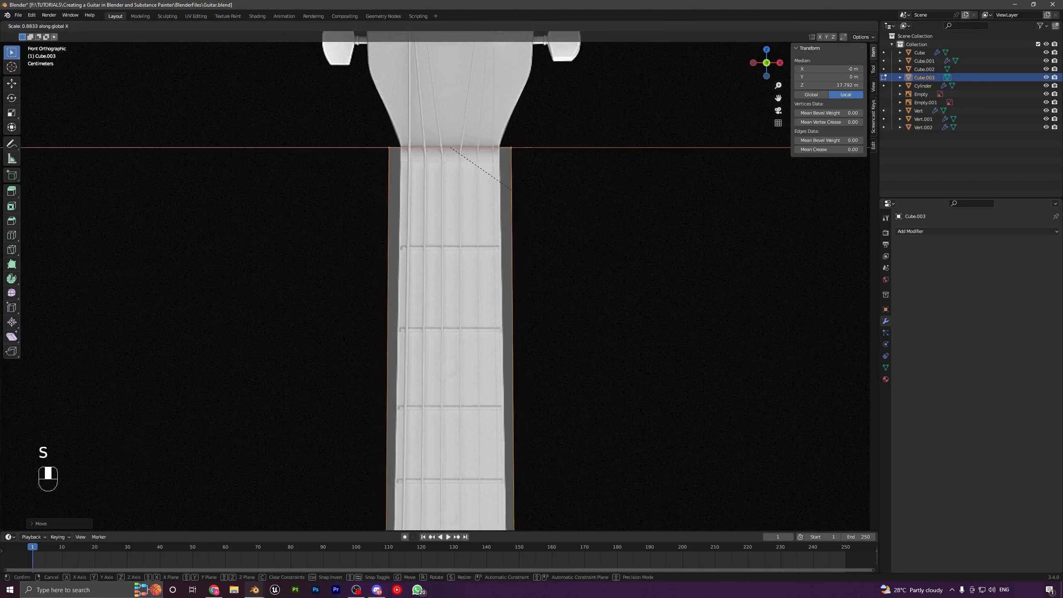
pyautogui.press('shift')
pyautogui.click(500, 187)
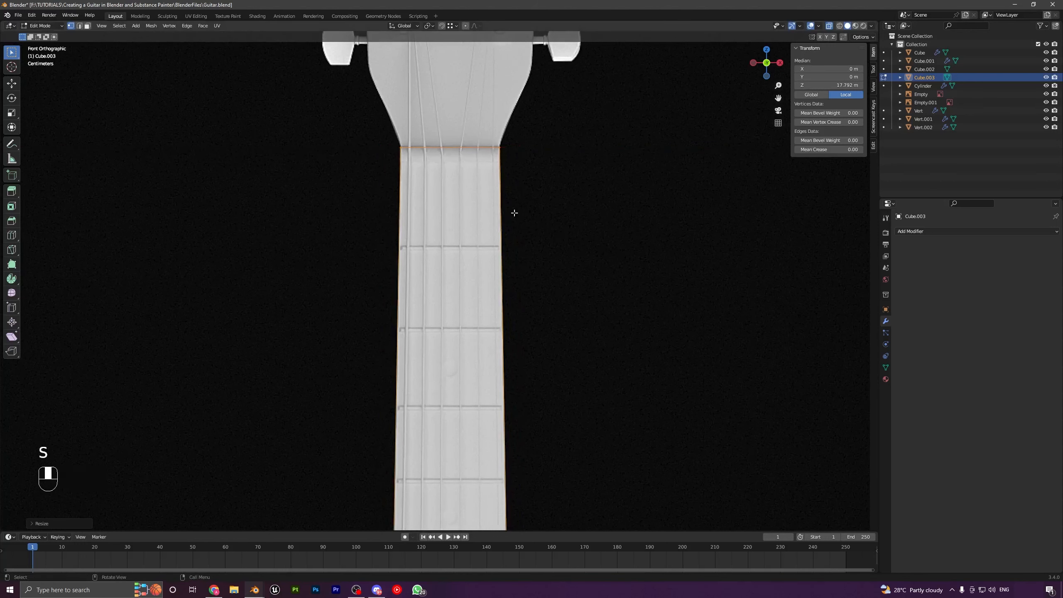
# Lower the fretboard's upper end along Z to the underside of the nut and refine its X width to the reference
pyautogui.scroll(4, 464, 303)
pyautogui.press('g')
pyautogui.press('z')
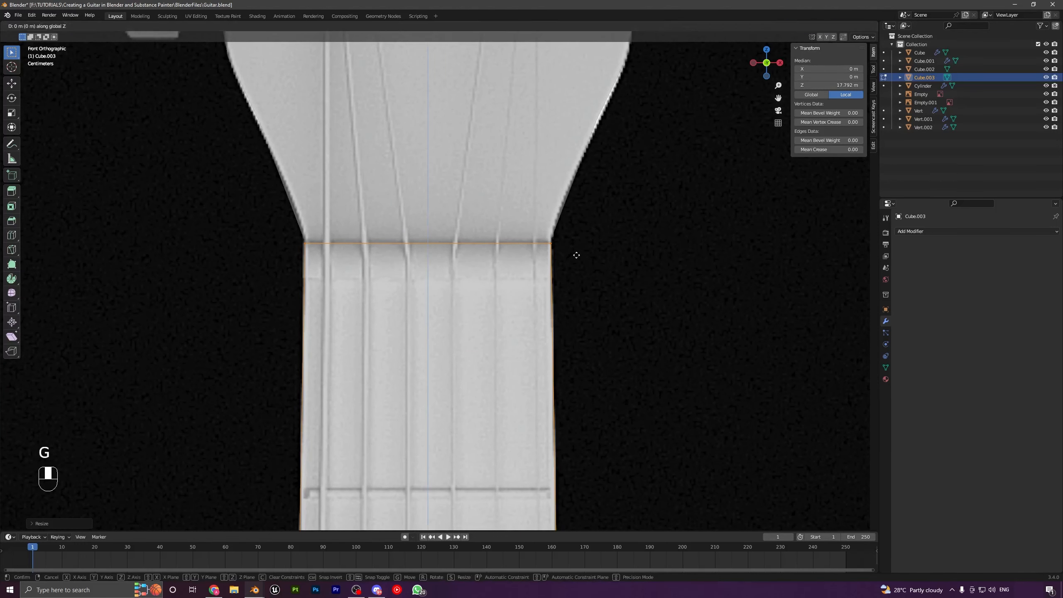
pyautogui.press('shift')
pyautogui.click(587, 314)
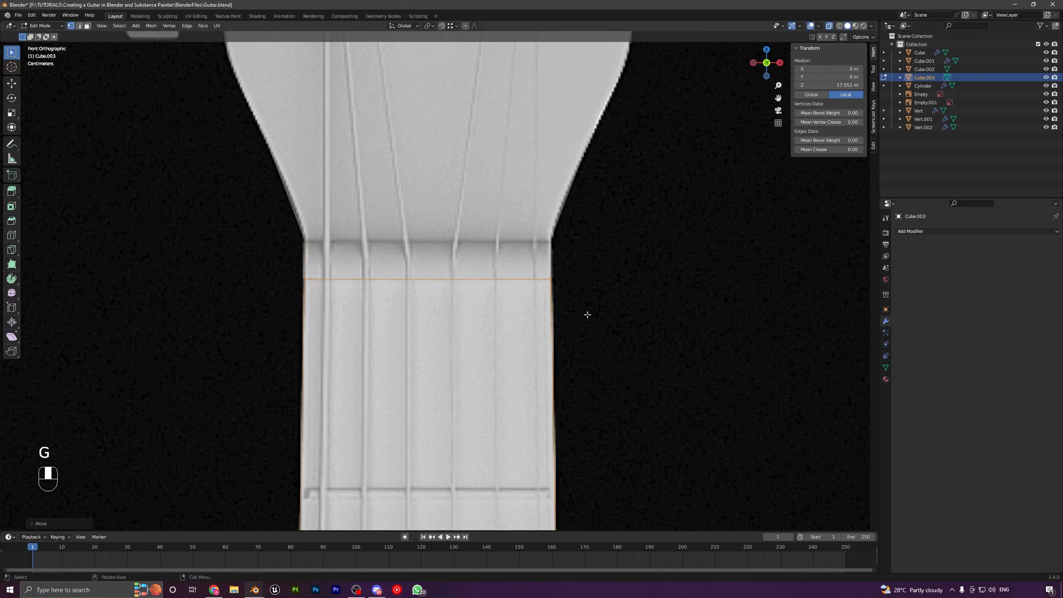
pyautogui.press('s')
pyautogui.press('x')
pyautogui.click(553, 309)
pyautogui.scroll(-8, 512, 323)
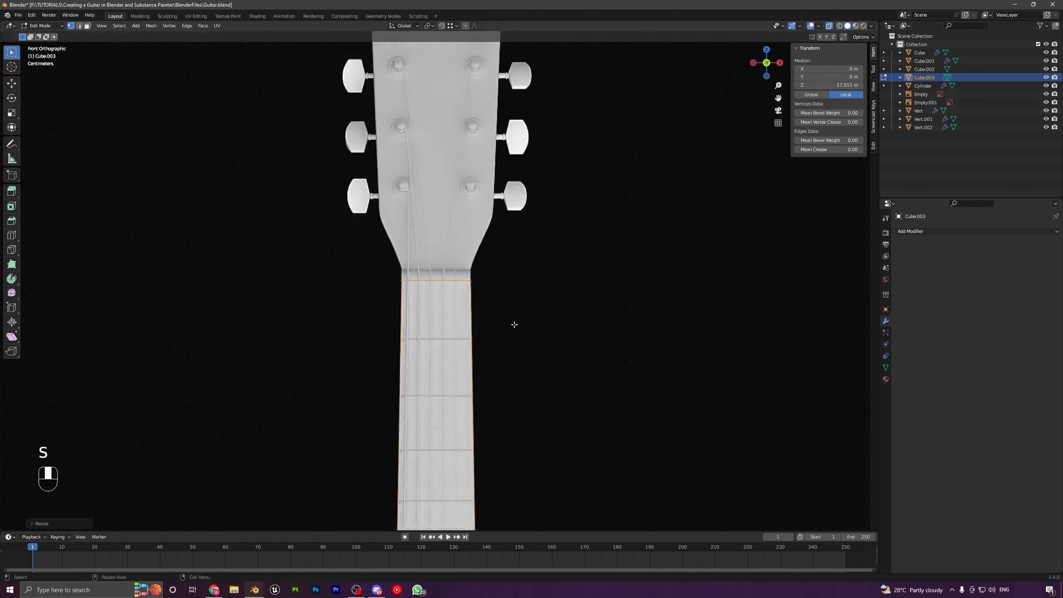
# Turn off X-ray, return to Object Mode and move the fretboard along Y to about 0.0075 m, towards the neck
pyautogui.moveTo(488, 401); pyautogui.dragTo(443, 285, button='middle')
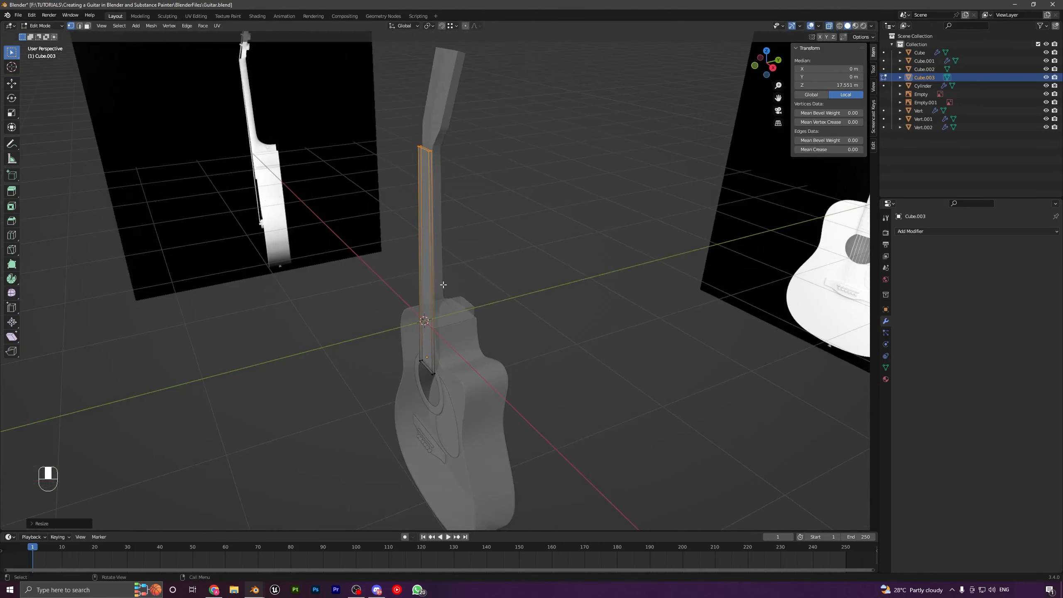
pyautogui.click(828, 27)
pyautogui.scroll(3, 520, 177)
pyautogui.moveTo(463, 211); pyautogui.dragTo(437, 296, button='middle')
pyautogui.press('Tab')
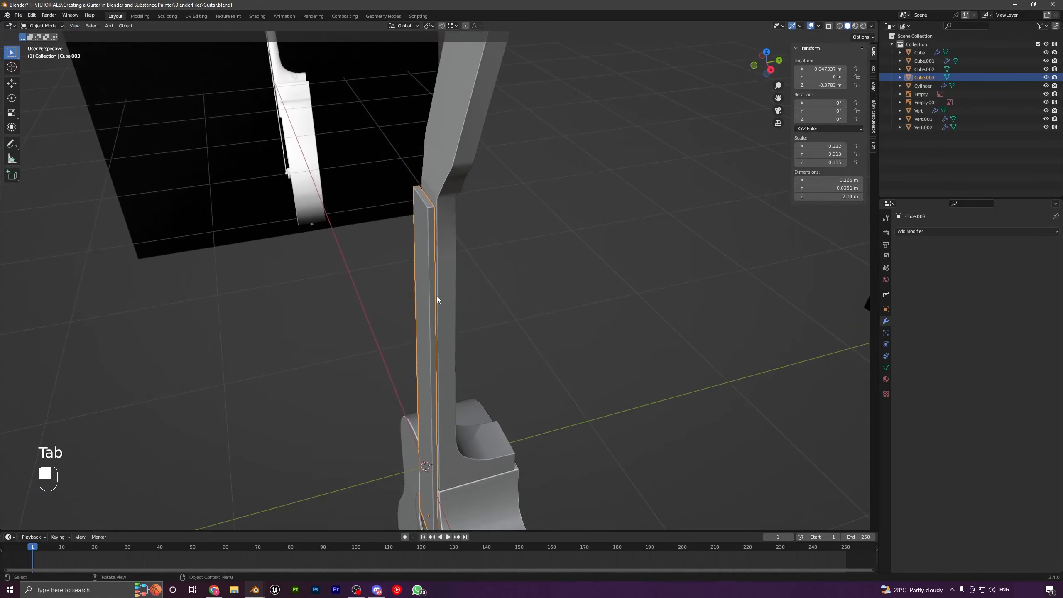
pyautogui.press('g')
pyautogui.click(449, 295)
pyautogui.press('a')
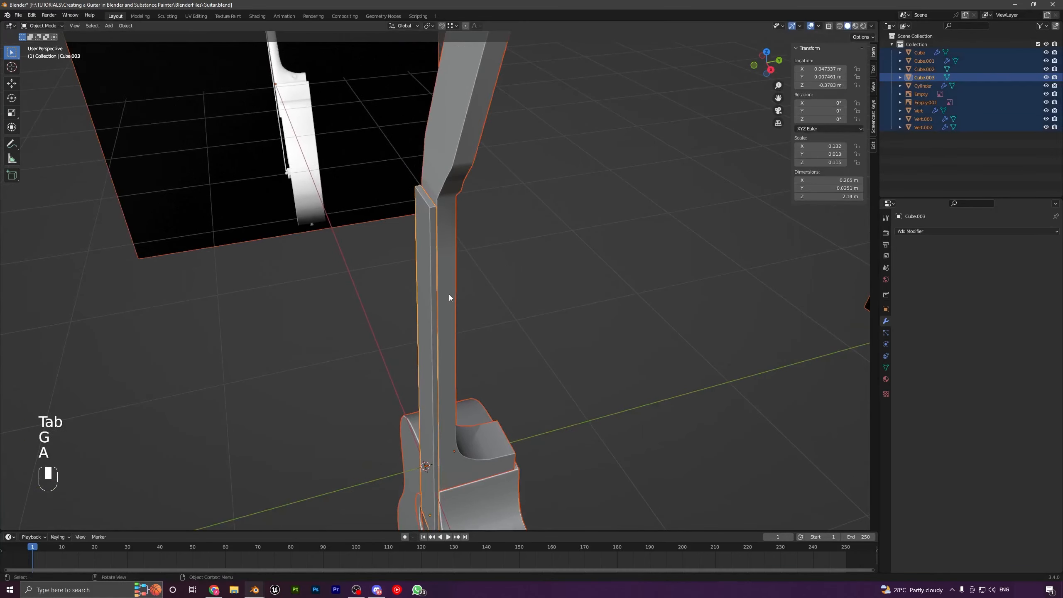
pyautogui.press('a')
# Nudge the fretboard along Y to about 0.0063 m against the guitar body and neck, then deselect everything
pyautogui.scroll(-5, 450, 240)
pyautogui.moveTo(504, 234); pyautogui.dragTo(480, 274, button='middle')
pyautogui.click(381, 366)
pyautogui.click(398, 304)
pyautogui.press('g')
pyautogui.middleClick(425, 356)
pyautogui.click(428, 372)
pyautogui.press('a')
pyautogui.press('a')
pyautogui.scroll(-5, 429, 375)
pyautogui.scroll(-3, 496, 383)
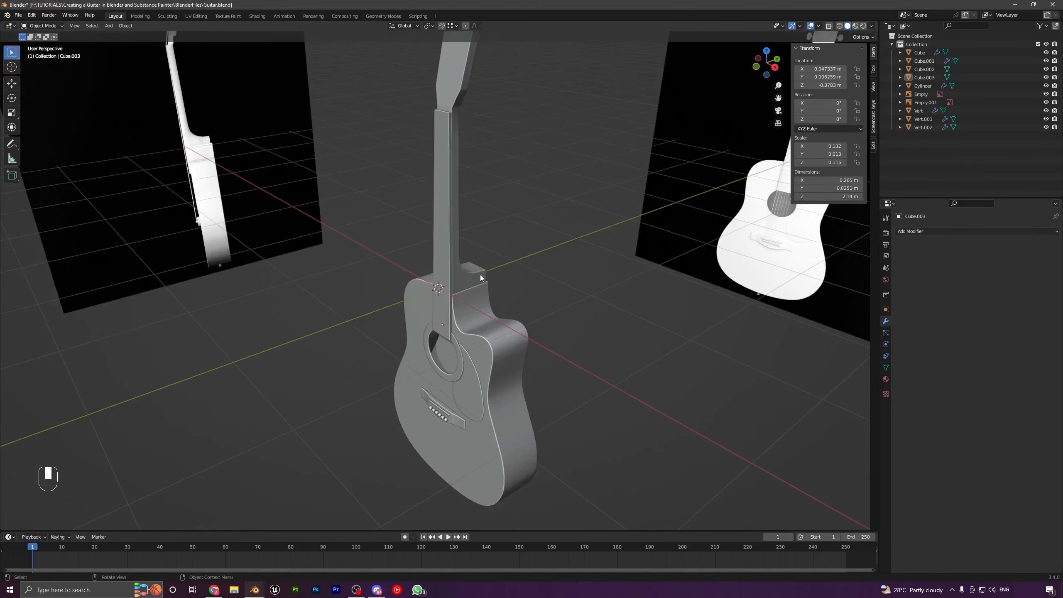
# Select the fretboard and apply its scale
pyautogui.scroll(2, 480, 275)
pyautogui.keyDown('shift'); pyautogui.moveTo(467, 189); pyautogui.dragTo(393, 357, button='middle'); pyautogui.keyUp('shift')
pyautogui.click(357, 291)
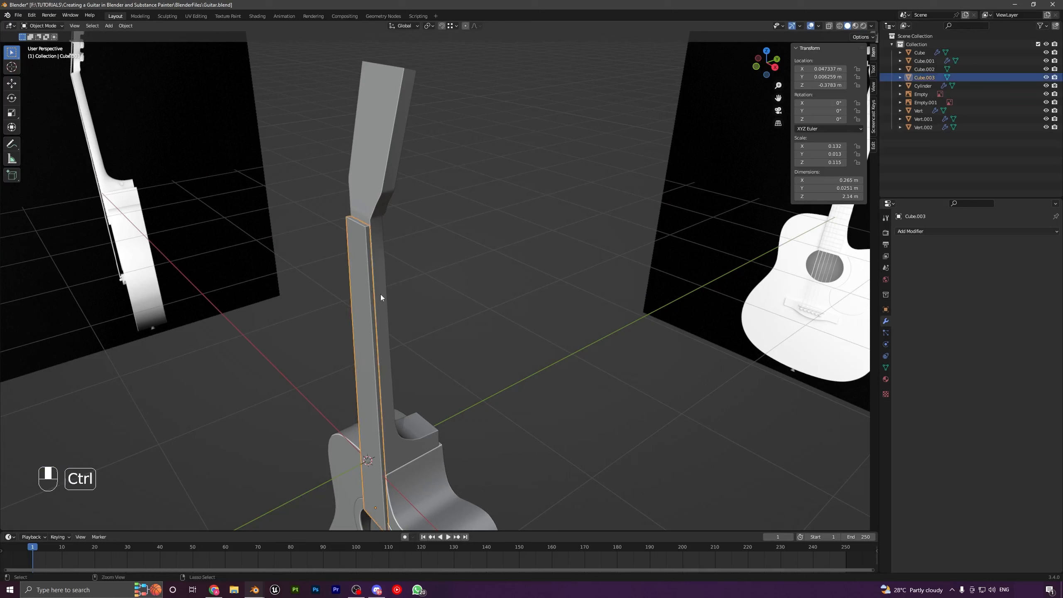
pyautogui.hotkey('ctrl', 'a')
# Add a Bevel modifier of 0.003 m with Harden Normals to the fretboard and enable Auto Smooth on its mesh
pyautogui.click(916, 231)
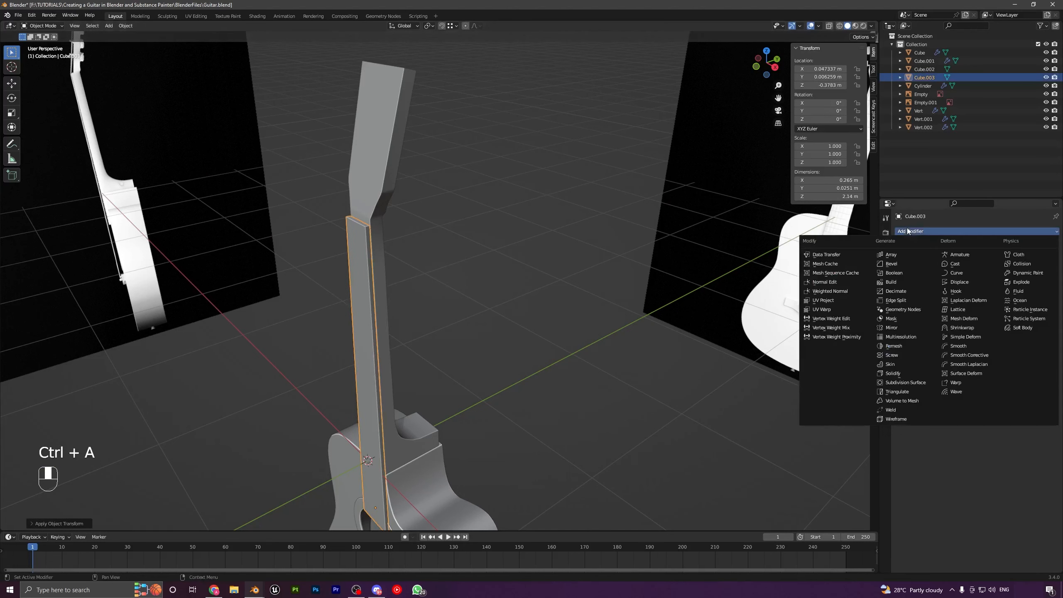
pyautogui.click(904, 264)
pyautogui.keyDown('shift'); pyautogui.moveTo(1013, 277); pyautogui.dragTo(979, 277); pyautogui.keyUp('shift')
pyautogui.click(921, 346)
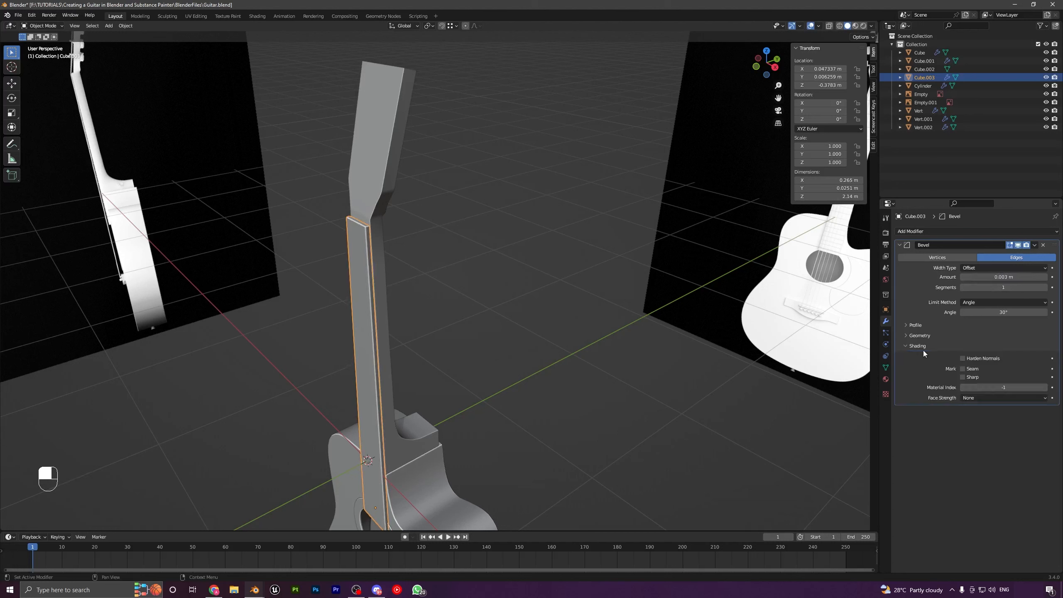
pyautogui.click(975, 358)
pyautogui.click(886, 368)
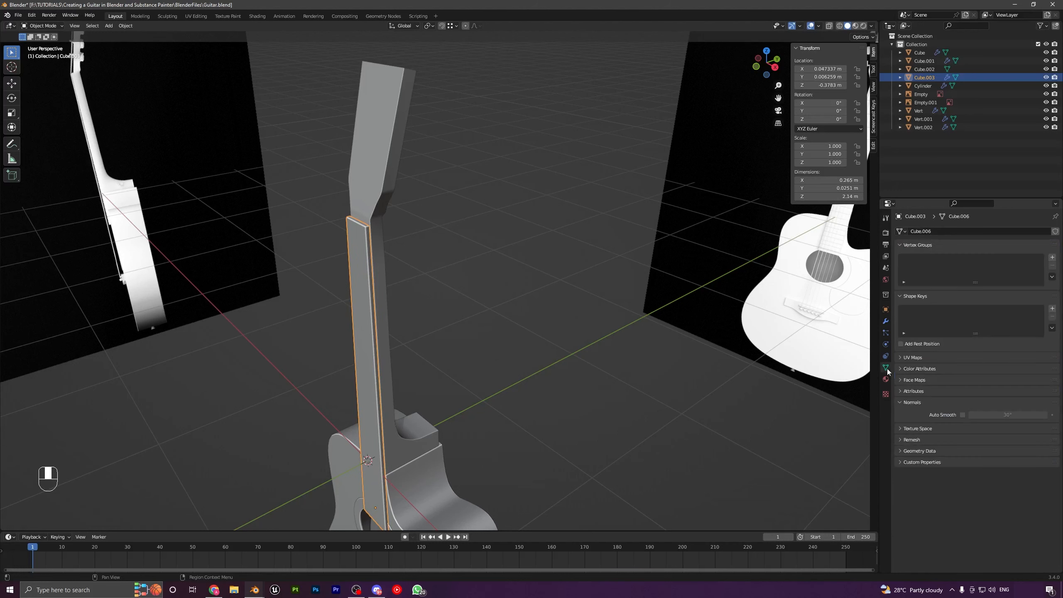
pyautogui.click(962, 415)
pyautogui.click(885, 321)
# Move the fretboard along Y to about 0.0092 m, closer to the neck, and deselect everything
pyautogui.scroll(5, 287, 242)
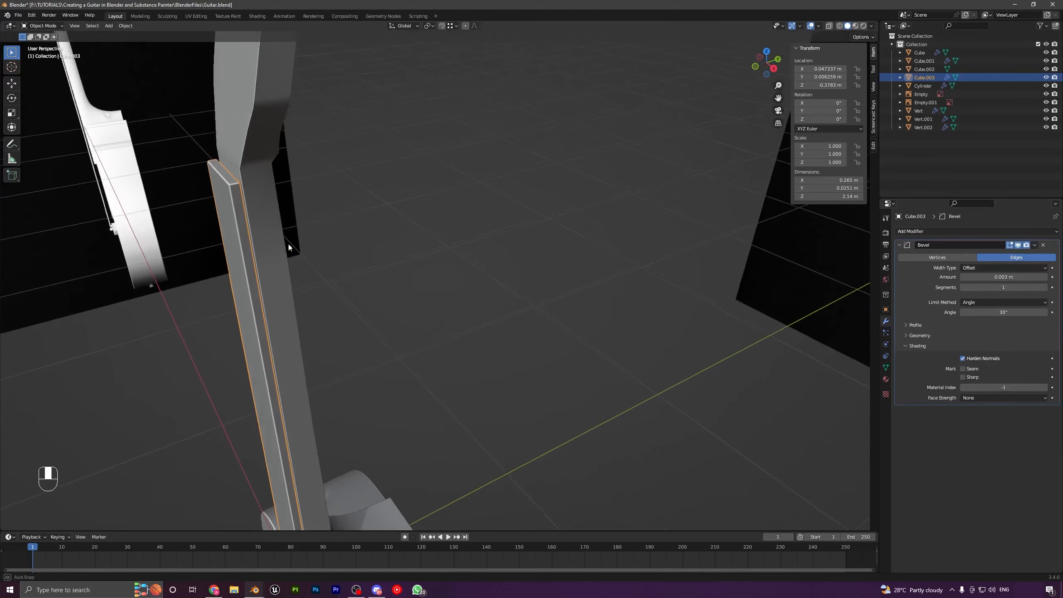
pyautogui.press('a')
pyautogui.press('a')
pyautogui.moveTo(276, 245); pyautogui.dragTo(246, 240, button='middle')
pyautogui.click(240, 281)
pyautogui.press('g')
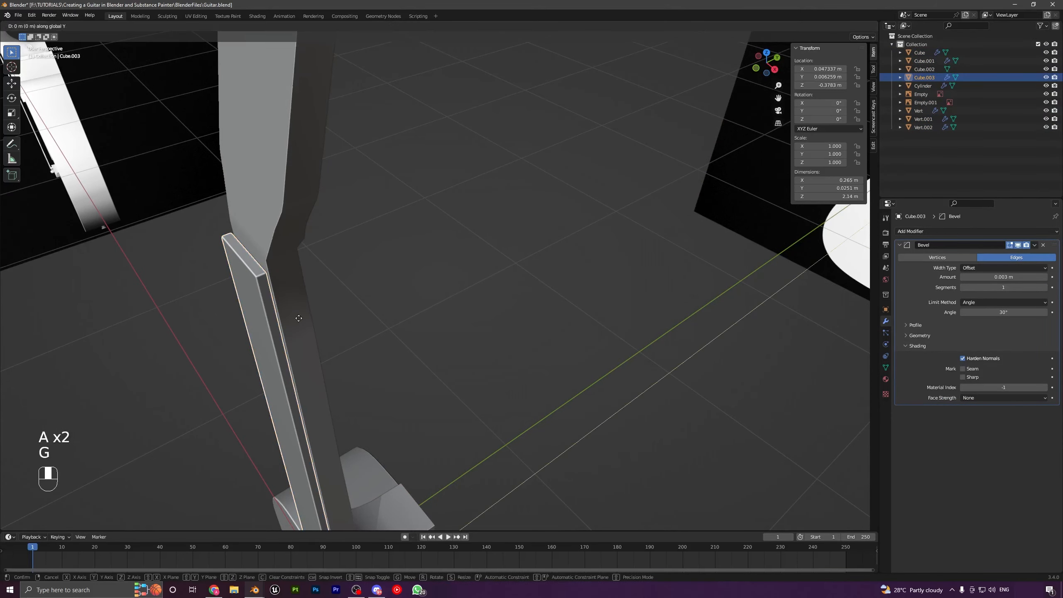
pyautogui.click(306, 318)
pyautogui.press('a')
pyautogui.press('a')
# Examine the nut, frets and fretboard end on the reference image in front X-ray view
pyautogui.press('KP_1')
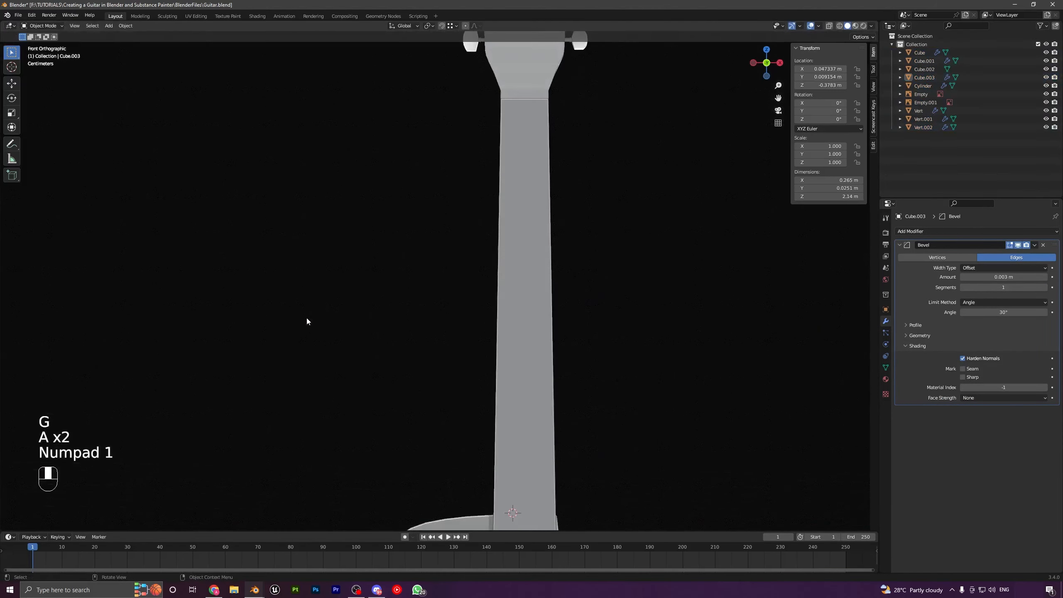
pyautogui.keyDown('shift'); pyautogui.moveTo(542, 201); pyautogui.dragTo(472, 362, button='middle'); pyautogui.keyUp('shift')
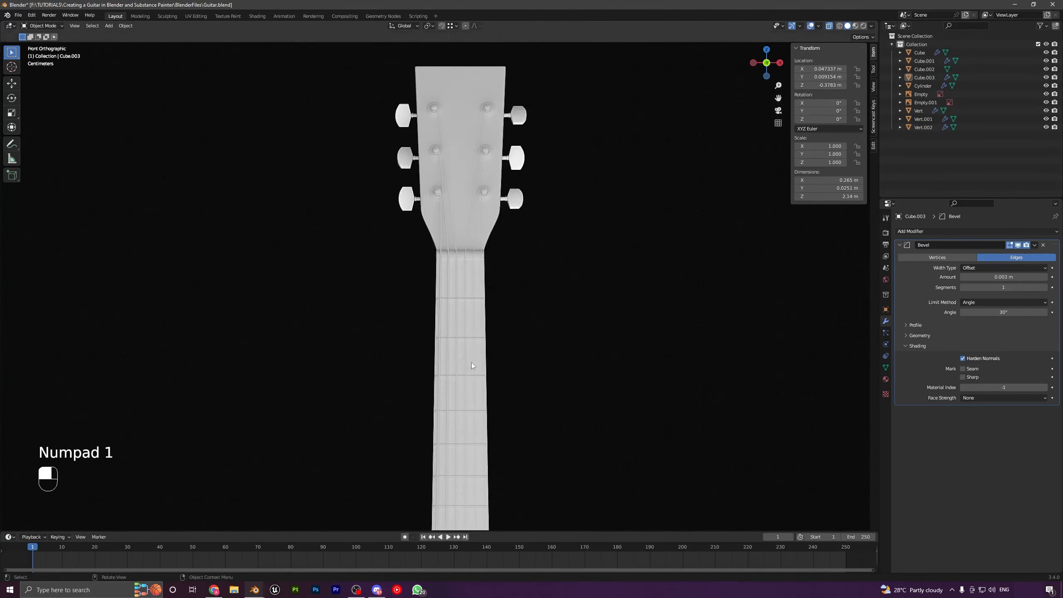
pyautogui.scroll(5, 467, 372)
pyautogui.scroll(3, 467, 372)
pyautogui.scroll(-10, 473, 360)
pyautogui.keyDown('shift'); pyautogui.moveTo(480, 400); pyautogui.dragTo(430, 255, button='middle'); pyautogui.keyUp('shift')
pyautogui.scroll(3, 453, 402)
pyautogui.keyDown('shift'); pyautogui.moveTo(426, 430); pyautogui.dragTo(449, 300, button='middle'); pyautogui.keyUp('shift')
pyautogui.scroll(6, 420, 384)
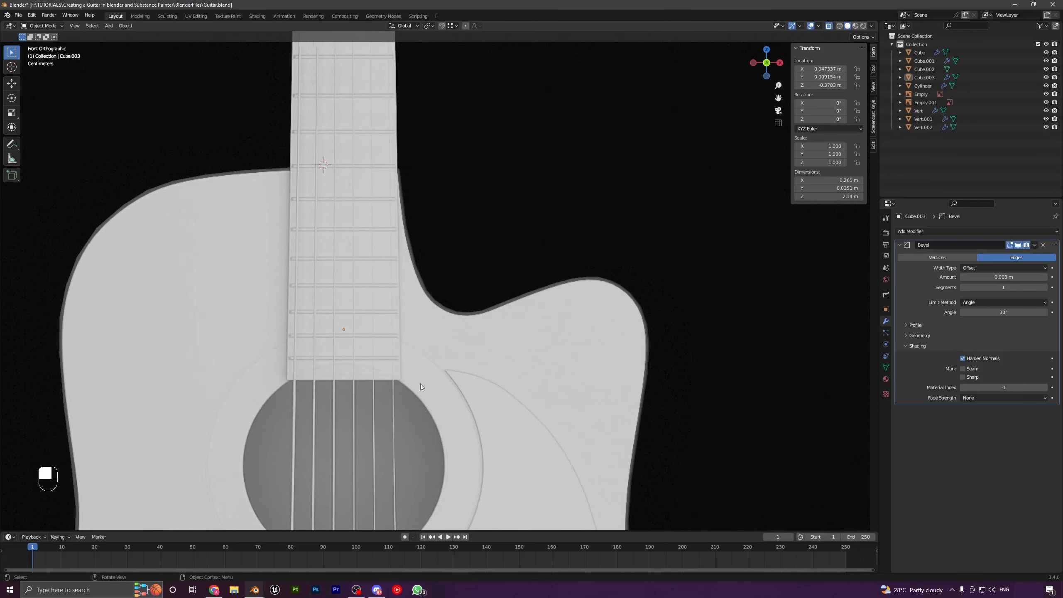
# In right side view, scale the fretboard along Y to a thickness of about 0.0289 m, following the side reference
pyautogui.press('KP_3')
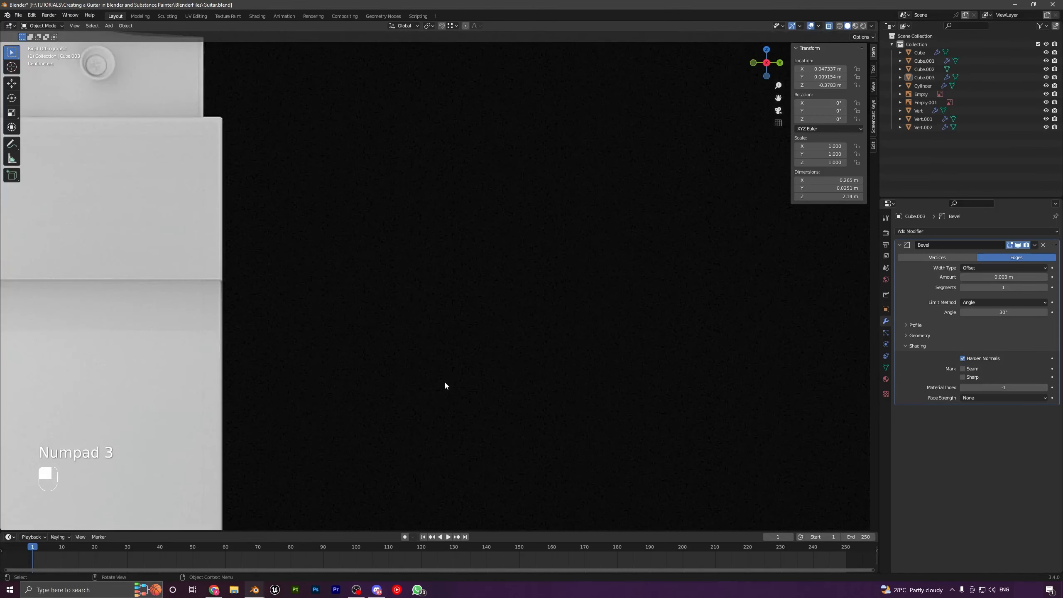
pyautogui.scroll(-5, 444, 381)
pyautogui.keyDown('shift'); pyautogui.moveTo(240, 306); pyautogui.dragTo(389, 451, button='middle'); pyautogui.keyUp('shift')
pyautogui.scroll(5, 414, 440)
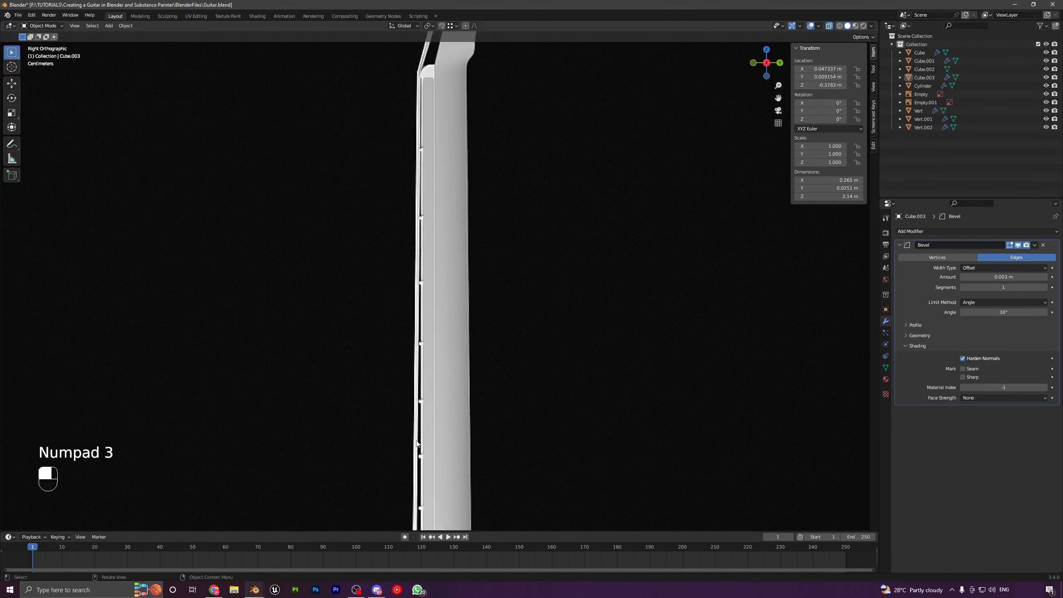
pyautogui.keyDown('shift'); pyautogui.moveTo(439, 278); pyautogui.dragTo(440, 386, button='middle'); pyautogui.keyUp('shift')
pyautogui.scroll(3, 440, 386)
pyautogui.click(472, 248)
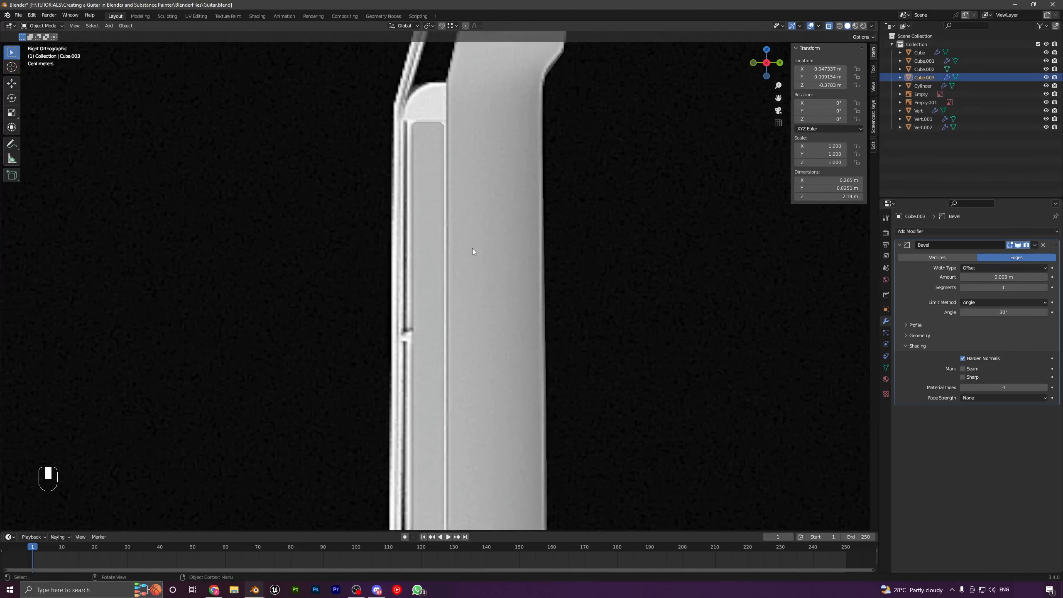
pyautogui.click(830, 27)
pyautogui.press('s')
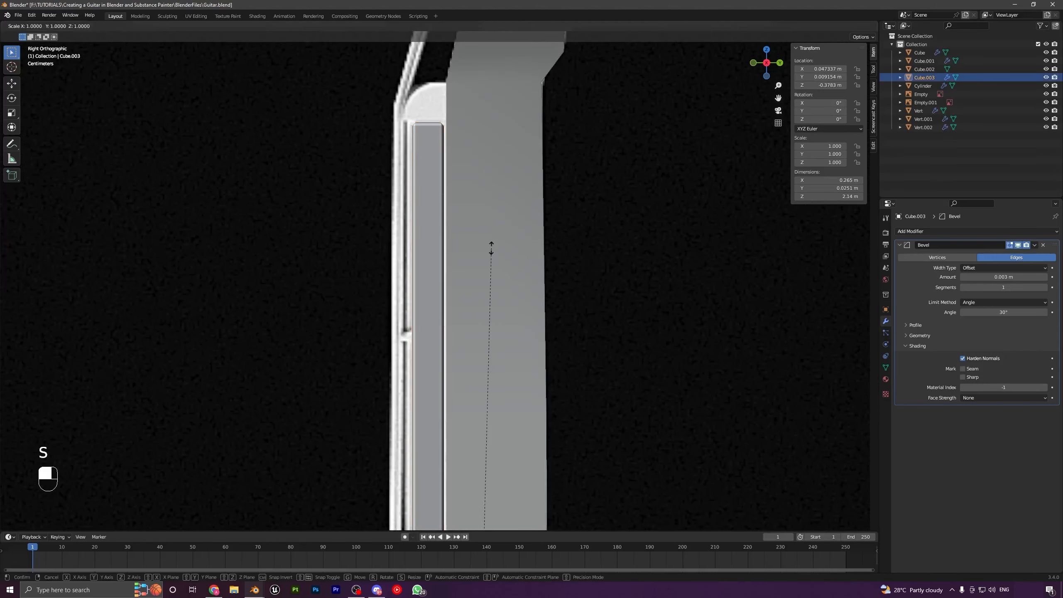
pyautogui.press('Escape')
pyautogui.press('s')
pyautogui.press('y')
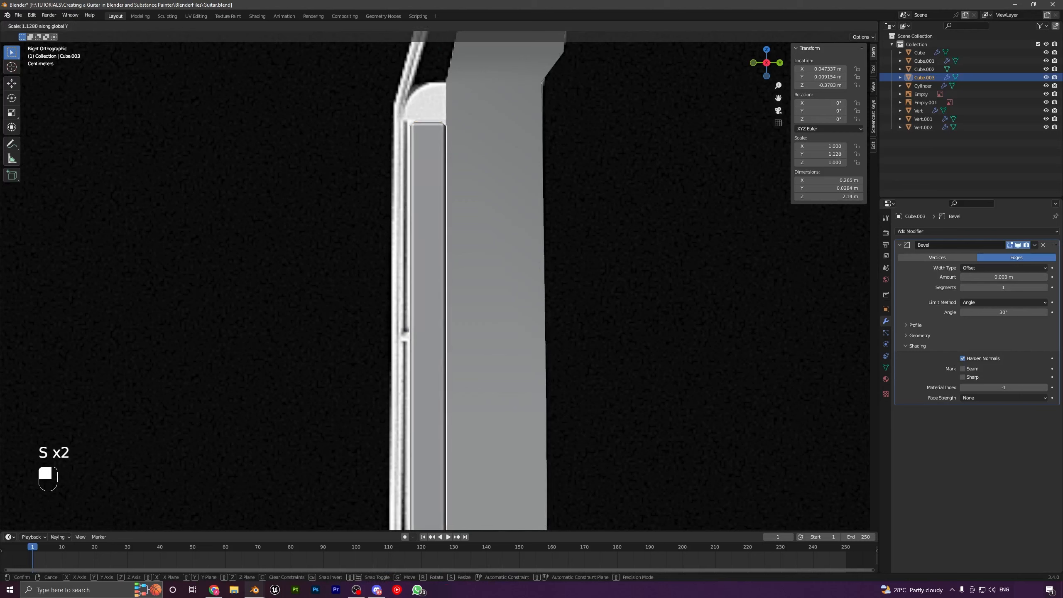
pyautogui.click(787, 78)
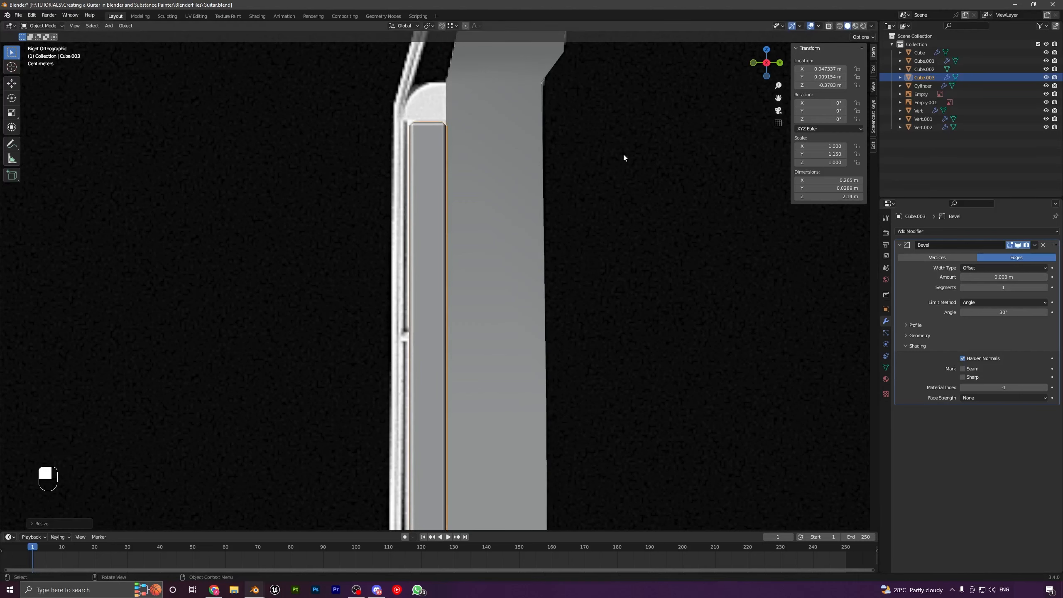
# With X-ray on, shift the fretboard along Y to about 0.0076 m to line up with the side reference
pyautogui.click(830, 25)
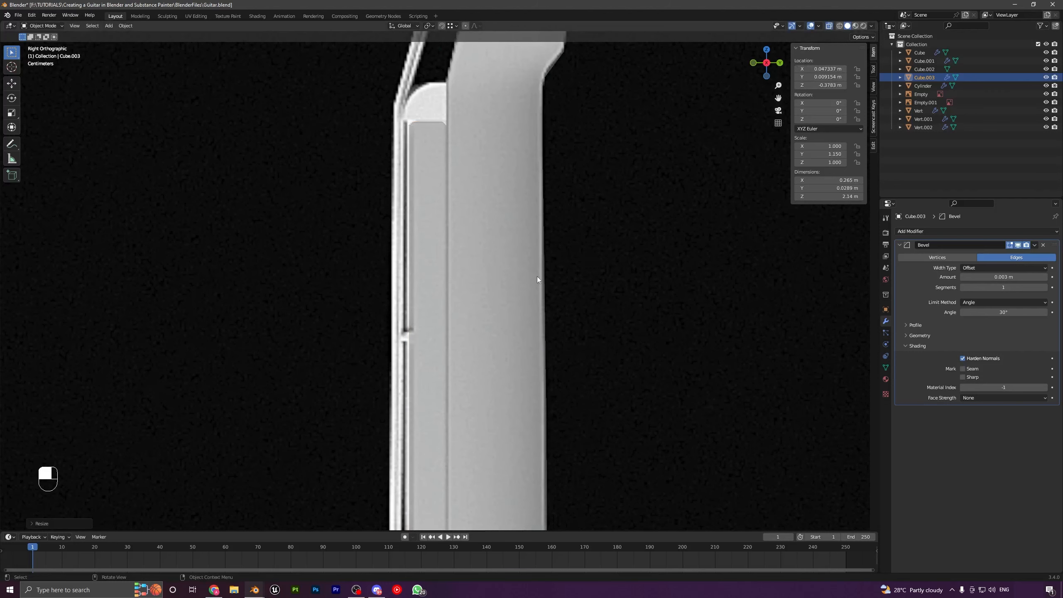
pyautogui.press('g')
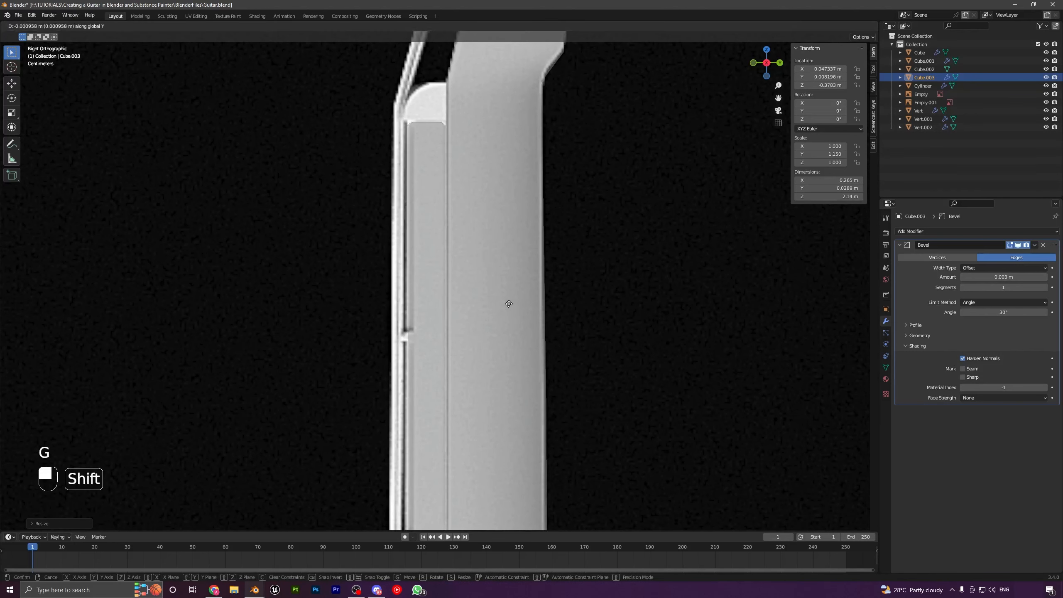
pyautogui.click(504, 305)
# Thicken the fretboard along Y to about 0.0313 m and shift it to Y 0.0082 m to match the side reference
pyautogui.press('s')
pyautogui.middleClick(500, 297)
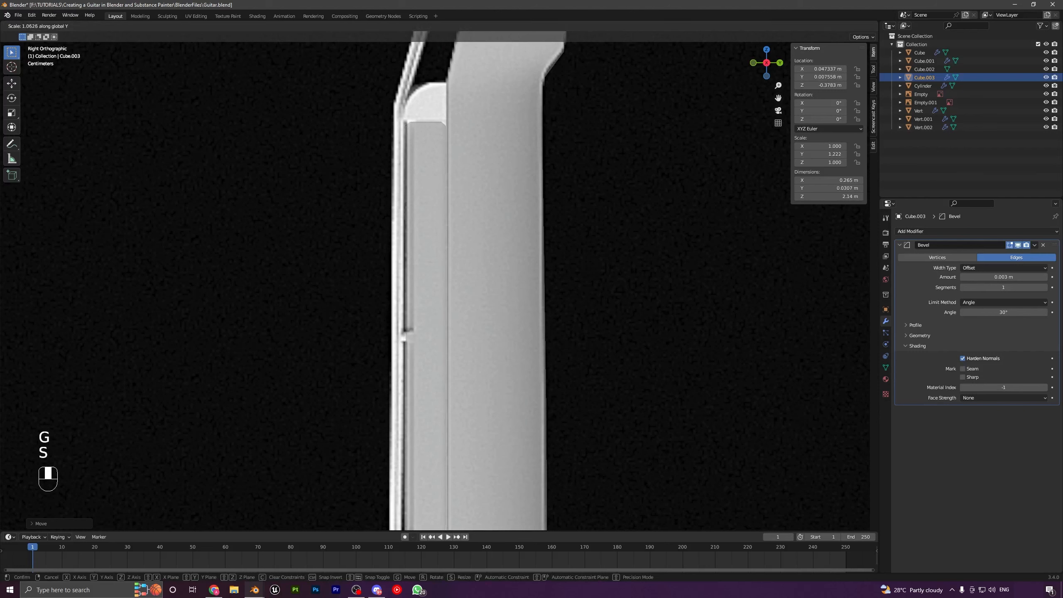
pyautogui.click(706, 115)
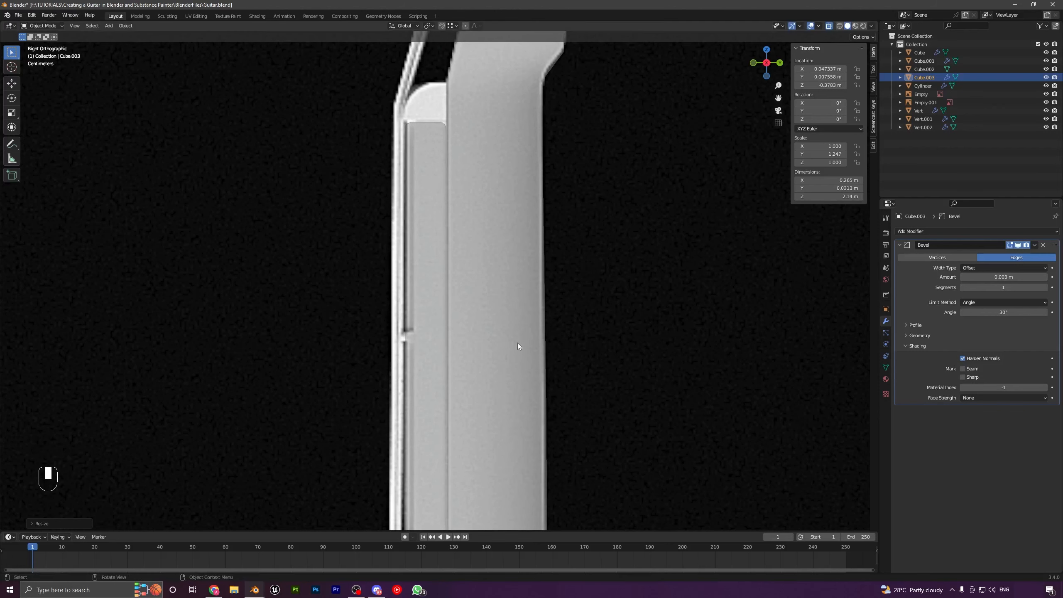
pyautogui.press('g')
pyautogui.click(504, 312)
pyautogui.press('a')
pyautogui.press('a')
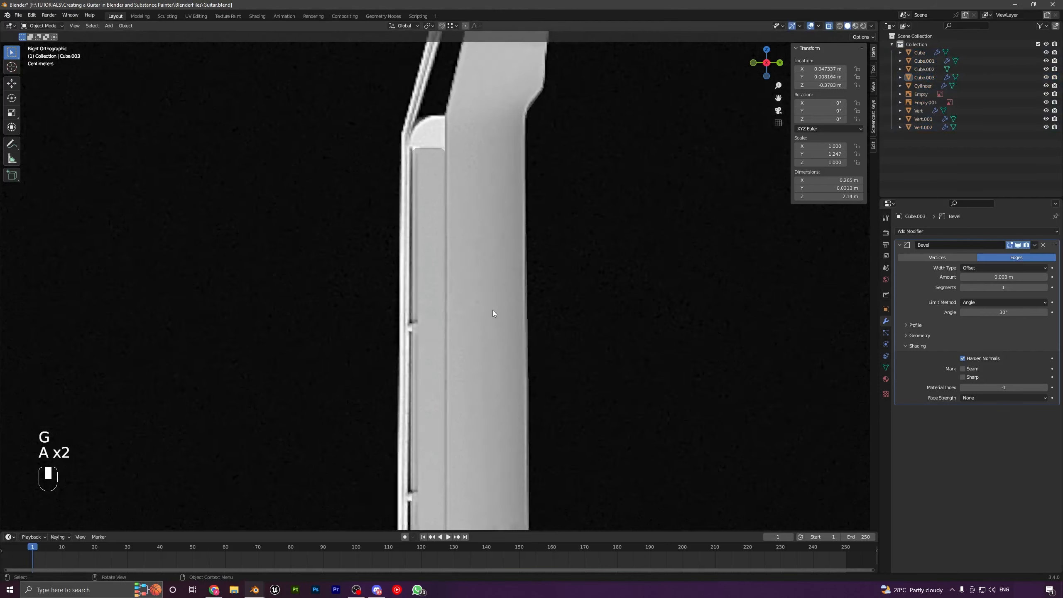
# Turn off X-ray and apply the resized fretboard's scale
pyautogui.scroll(-8, 493, 313)
pyautogui.moveTo(396, 295)
pyautogui.mouseDown(button='middle')
pyautogui.moveTo(372, 322)
pyautogui.moveTo(385, 281)
pyautogui.mouseUp(button='middle')
pyautogui.click(360, 293)
pyautogui.hotkey('ctrl', 'a')
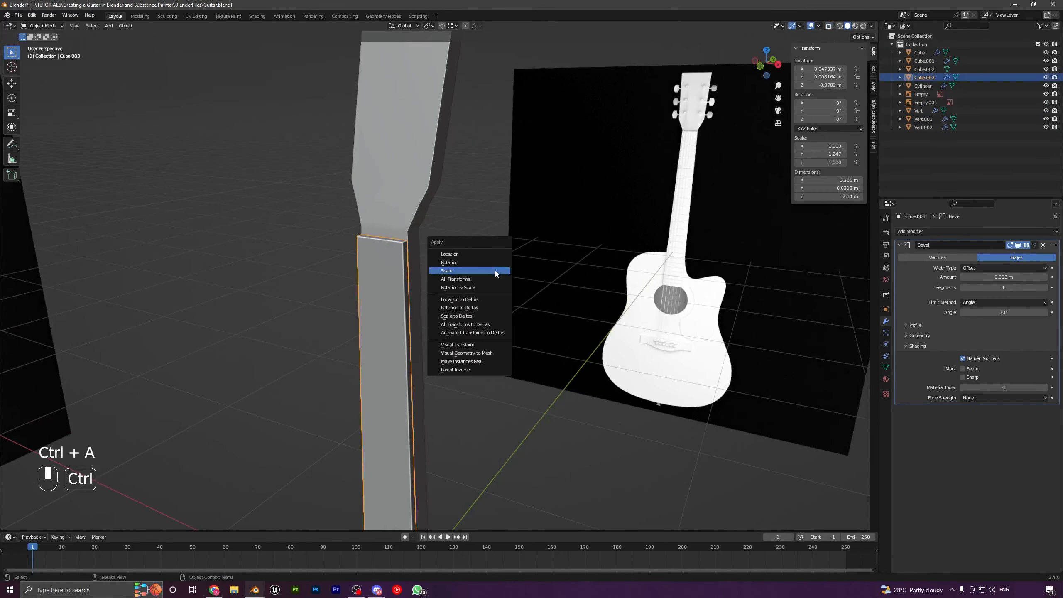
pyautogui.click(497, 271)
pyautogui.moveTo(497, 270); pyautogui.dragTo(366, 283, button='middle')
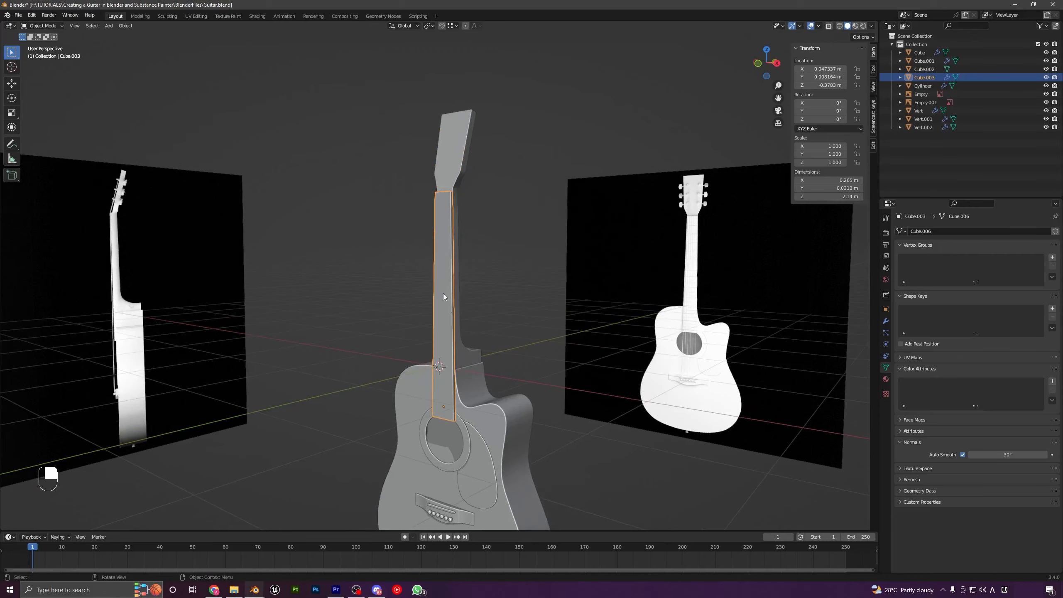
# Open the fretboard mesh in Edit Mode and bring its headstock end into close view
pyautogui.moveTo(443, 297); pyautogui.dragTo(485, 348, button='middle')
pyautogui.keyDown('shift'); pyautogui.moveTo(486, 348); pyautogui.dragTo(482, 378, button='middle'); pyautogui.keyUp('shift')
pyautogui.press('Tab')
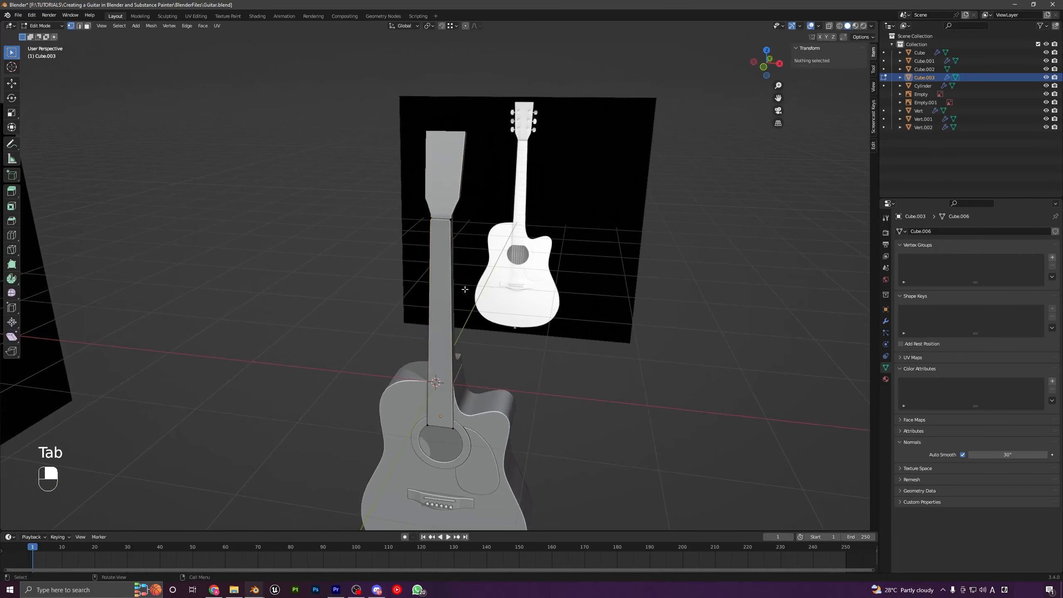
pyautogui.scroll(3, 480, 304)
pyautogui.moveTo(468, 268); pyautogui.dragTo(474, 290, button='middle')
pyautogui.hotkey('ctrl', 'r')
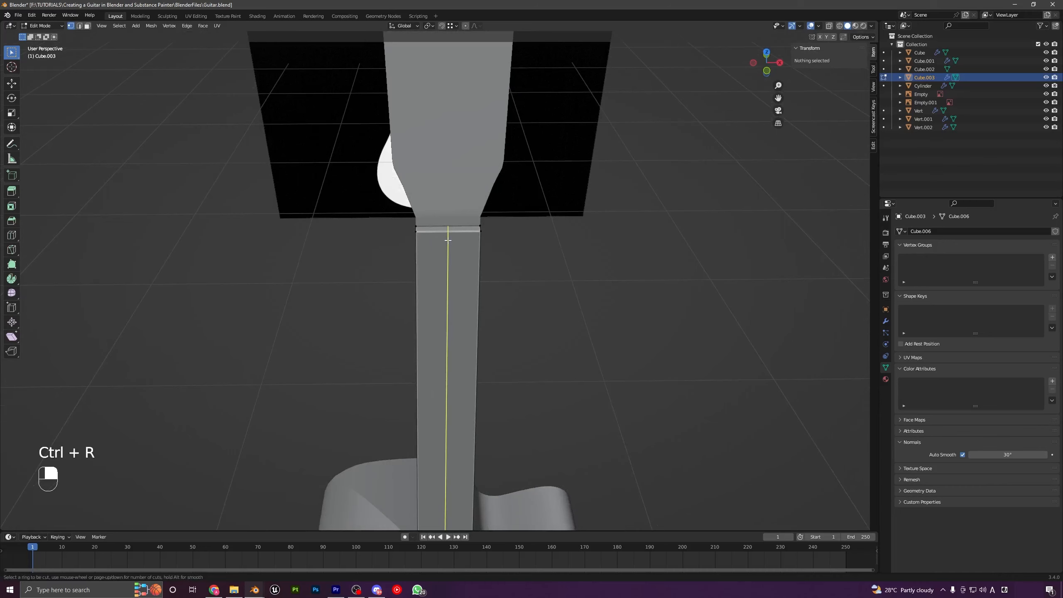
pyautogui.click(447, 240)
pyautogui.click(459, 245)
pyautogui.hotkey('ctrl', 'z')
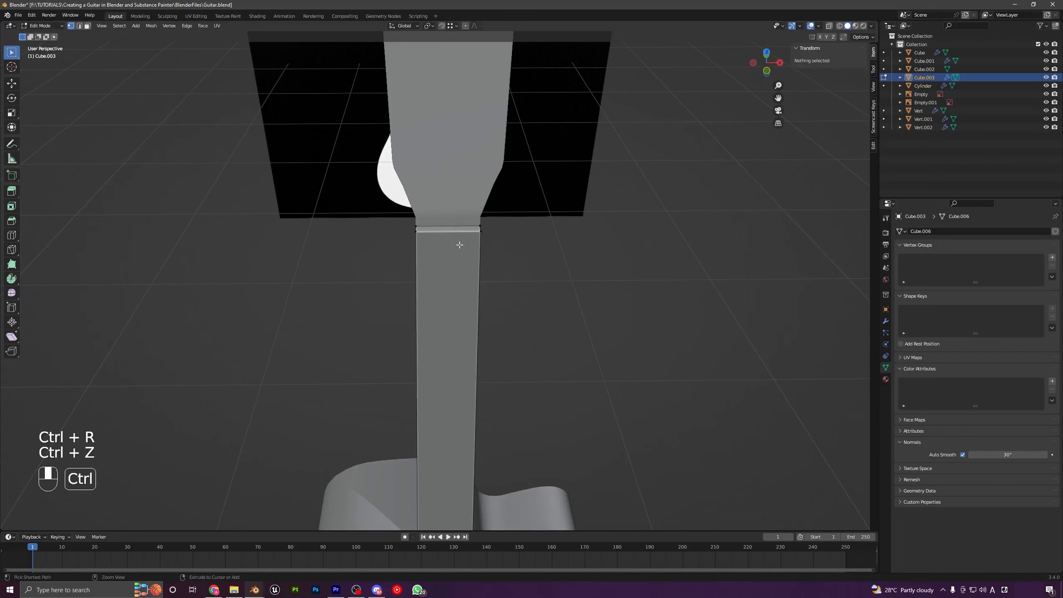
# Add two evenly spaced loop cuts running lengthwise along the fretboard
pyautogui.moveTo(459, 245); pyautogui.dragTo(438, 246, button='middle')
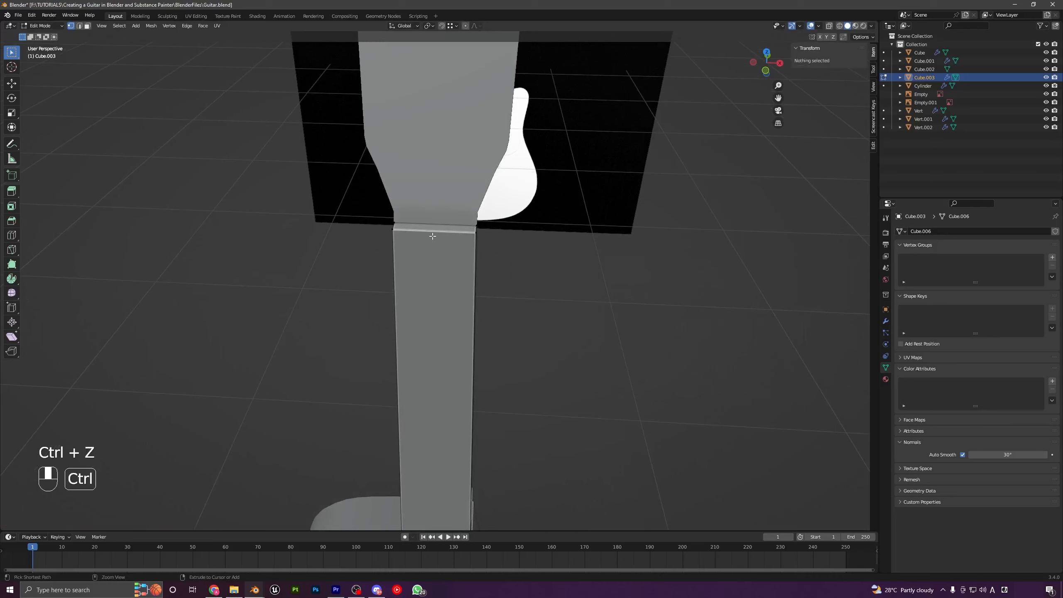
pyautogui.hotkey('ctrl', 'r')
pyautogui.scroll(1, 433, 237)
pyautogui.click(428, 238)
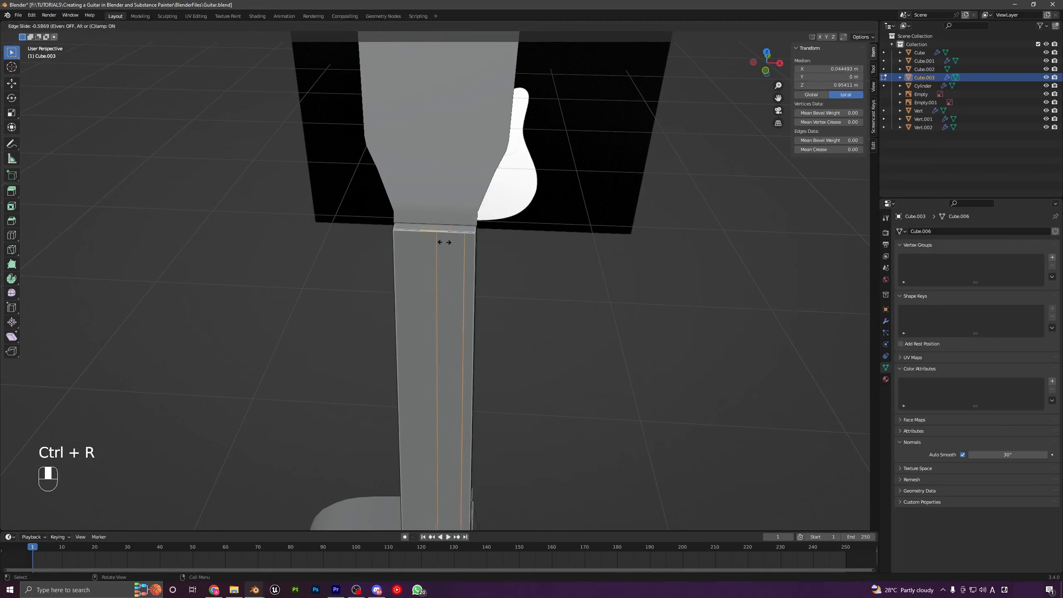
pyautogui.click(425, 239)
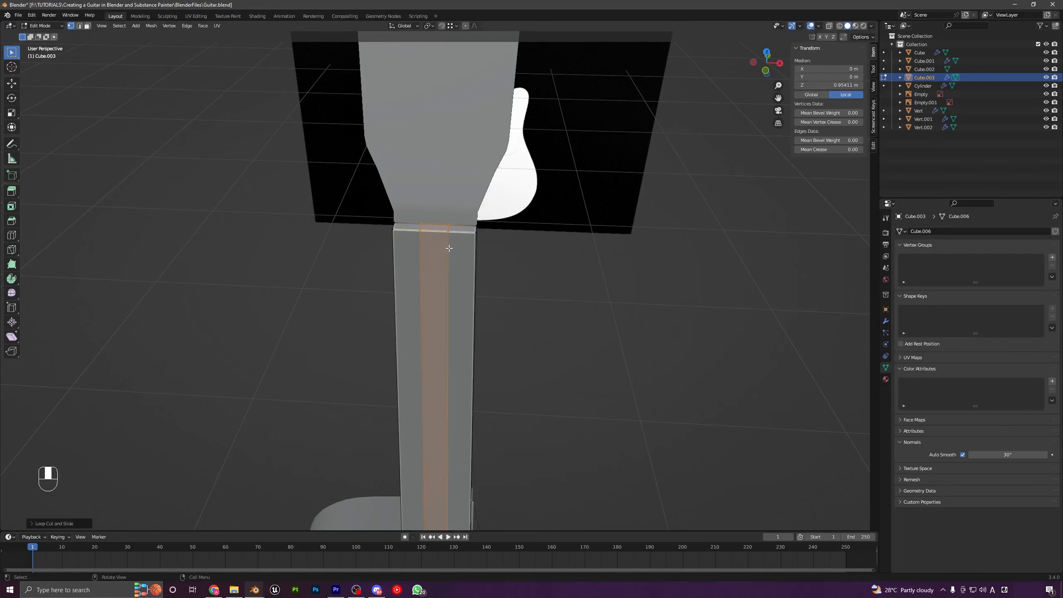
# In front view with X-ray on, try scaling the two loop cuts apart along X to match the reference fretboard's side borders
pyautogui.press('KP_1')
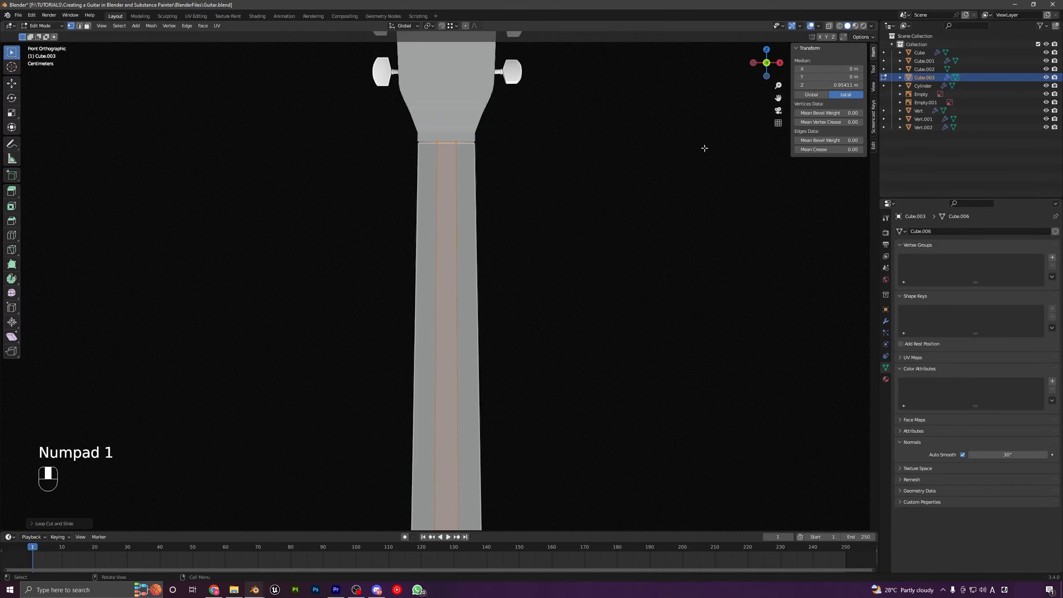
pyautogui.click(828, 26)
pyautogui.scroll(-3, 545, 192)
pyautogui.keyDown('shift'); pyautogui.scroll(3, 506, 311); pyautogui.keyUp('shift')
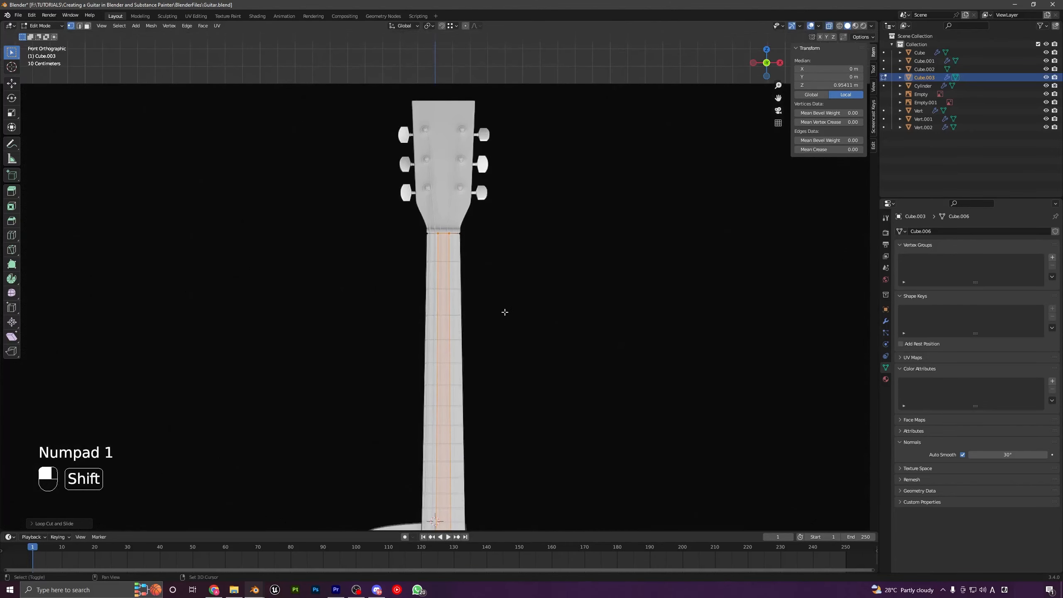
pyautogui.scroll(3, 502, 293)
pyautogui.scroll(1, 500, 277)
pyautogui.press('s')
pyautogui.press('x')
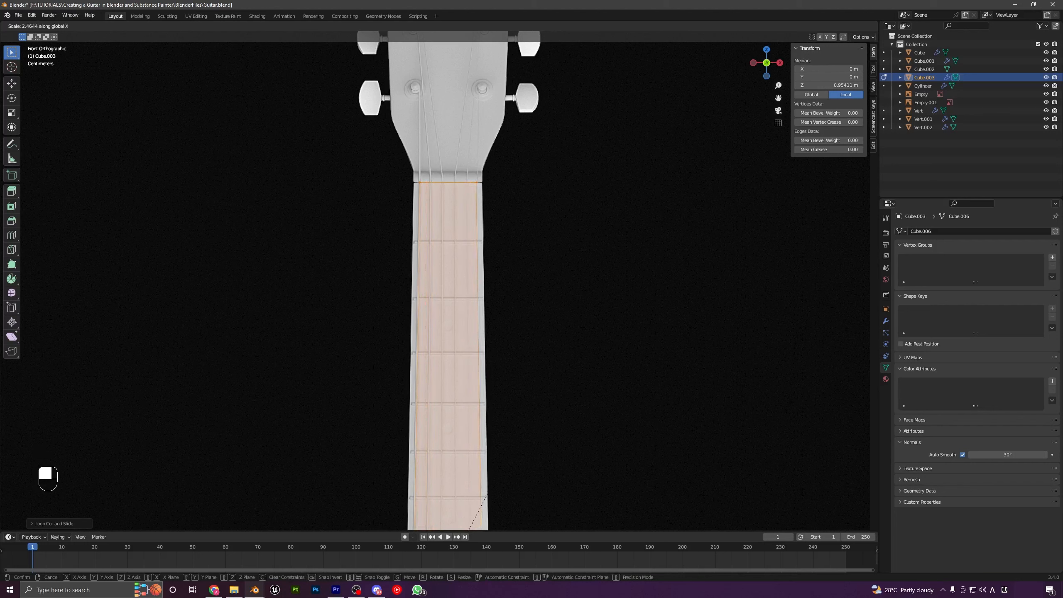
pyautogui.press('shift')
pyautogui.click(522, 392)
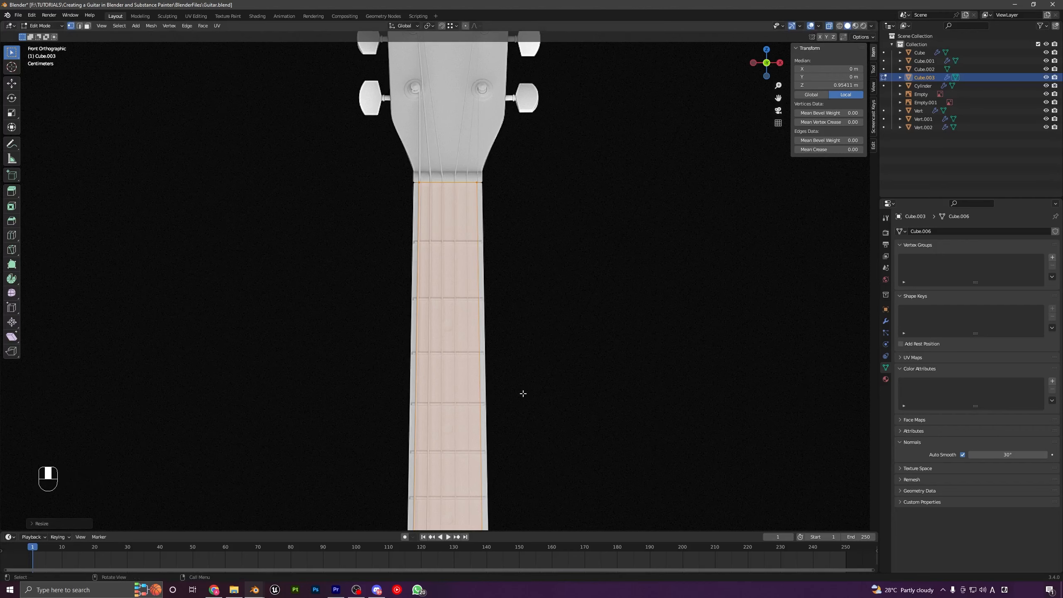
# Turn off X-ray and undo the X scaling of the two fretboard loops
pyautogui.scroll(-3, 486, 429)
pyautogui.scroll(2, 564, 259)
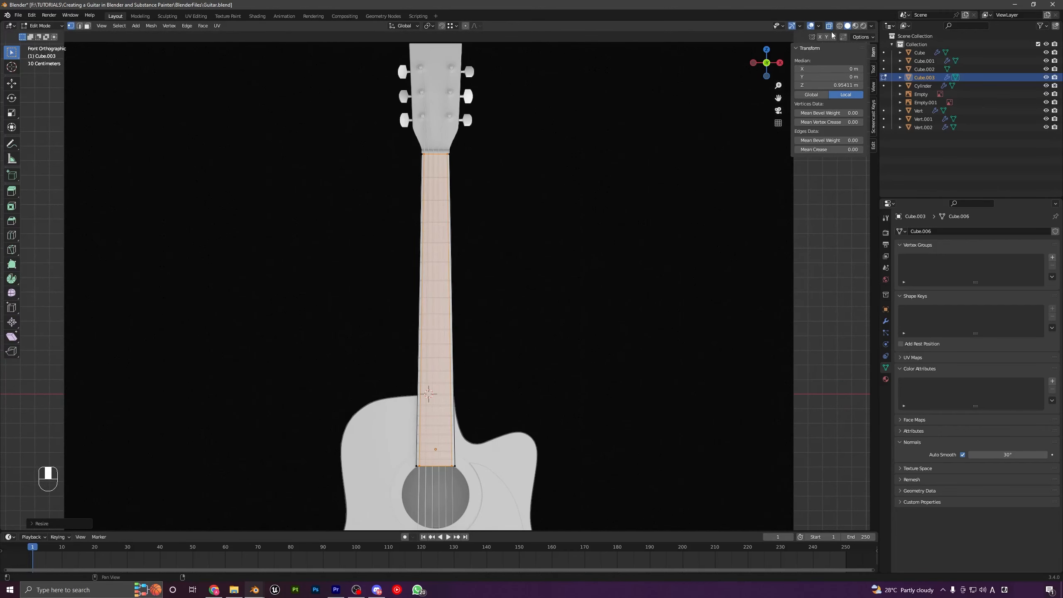
pyautogui.click(829, 26)
pyautogui.scroll(3, 439, 272)
pyautogui.hotkey('ctrl', 'z')
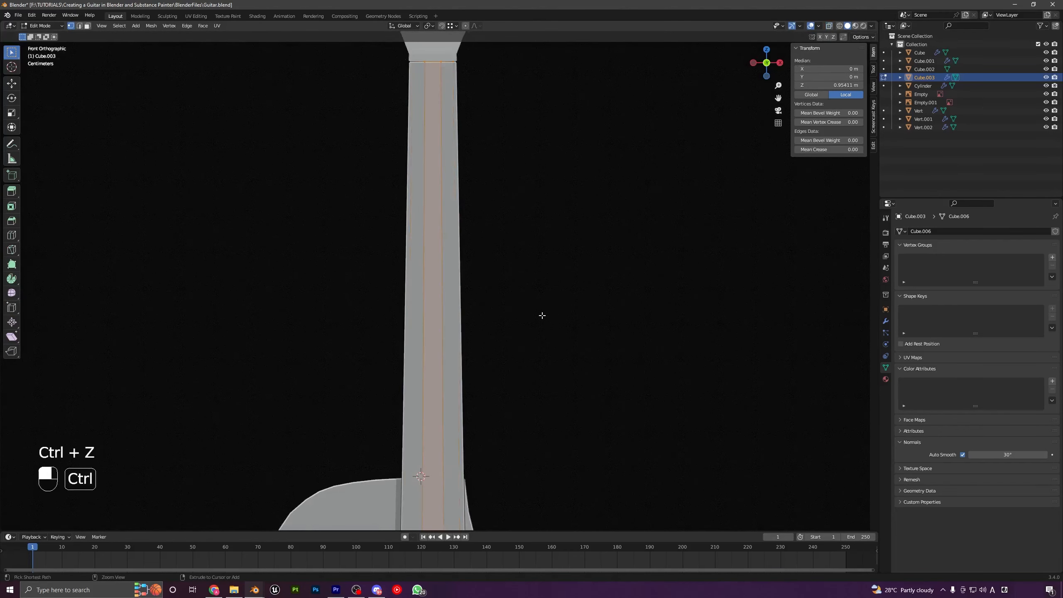
# Scale the two lengthwise loops apart along X by about 2.33, close to the fretboard's long edges
pyautogui.press('s')
pyautogui.press('x')
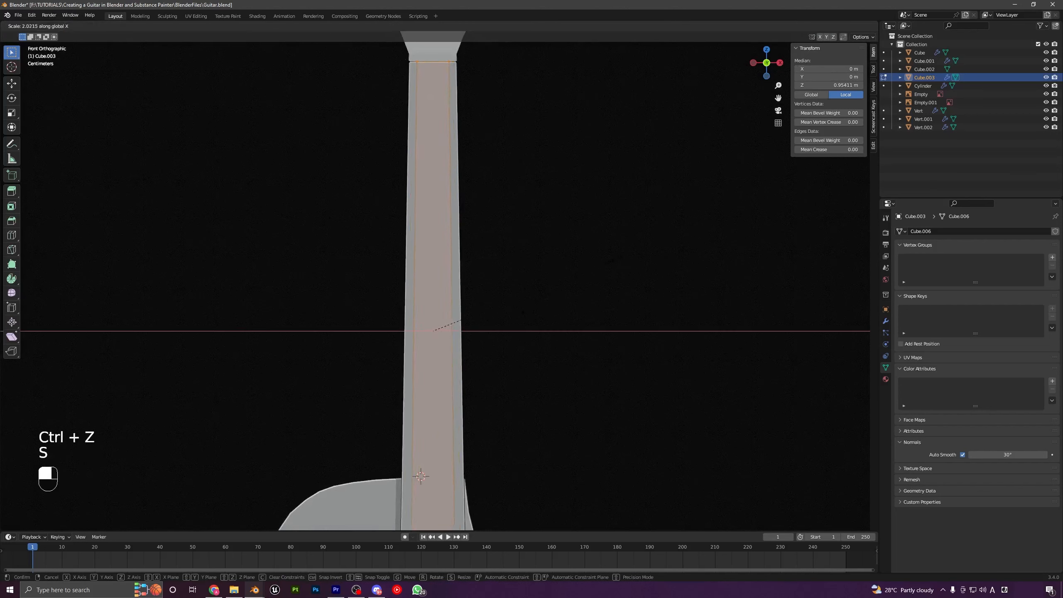
pyautogui.press('shift')
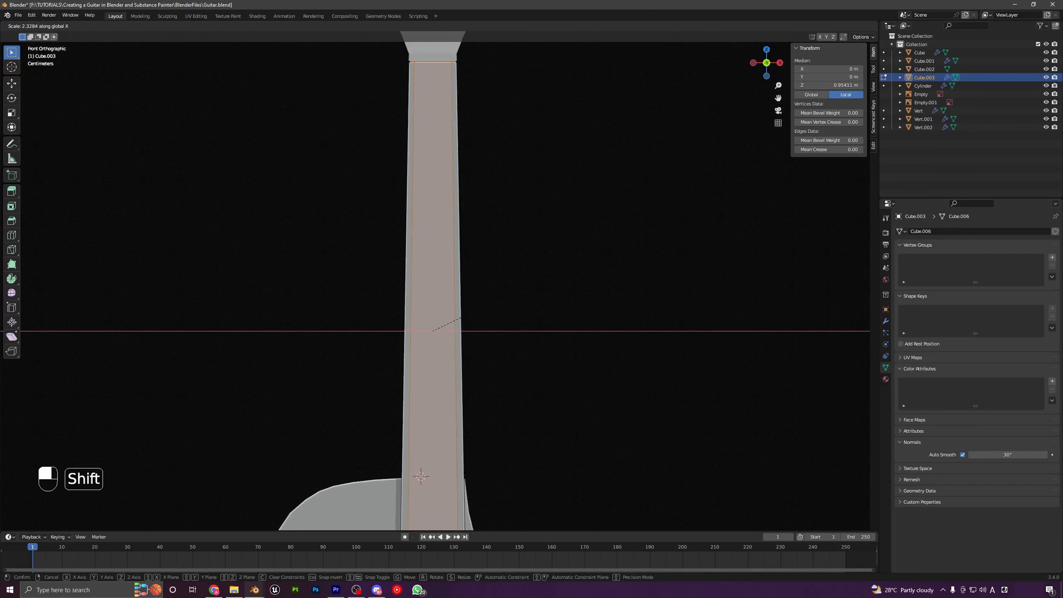
pyautogui.click(795, 223)
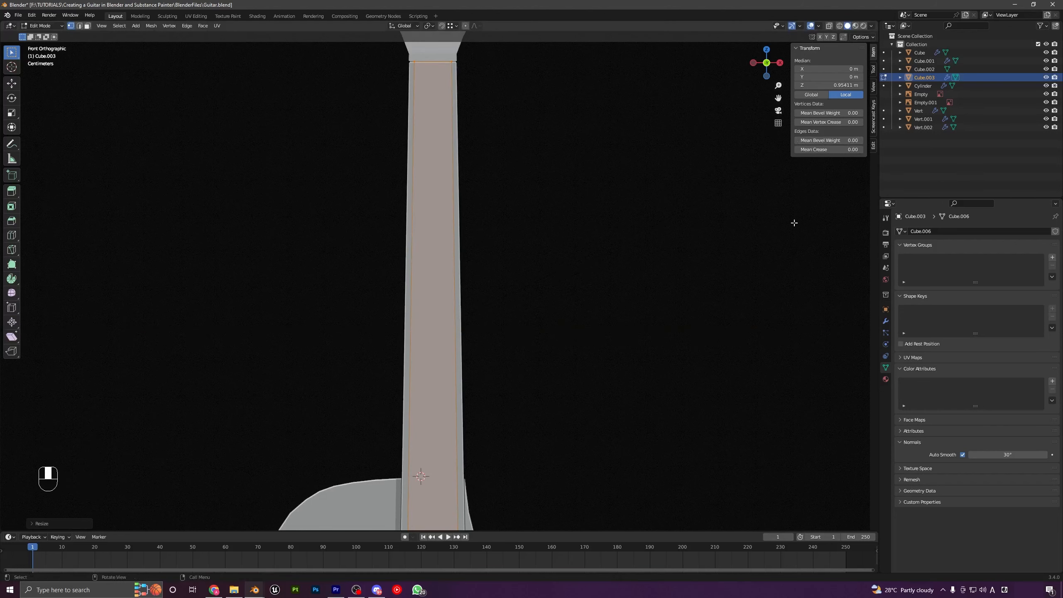
# Isolate the fretboard in local view and add a centred lengthwise loop cut between the two outer loops
pyautogui.press('KP_Divide')
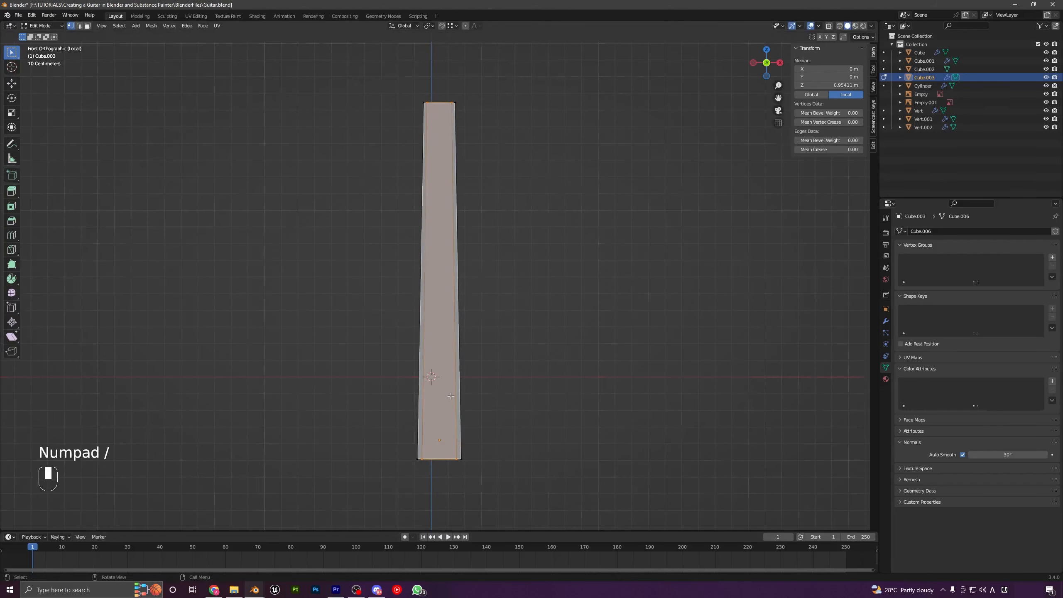
pyautogui.moveTo(582, 402); pyautogui.dragTo(399, 382, button='middle')
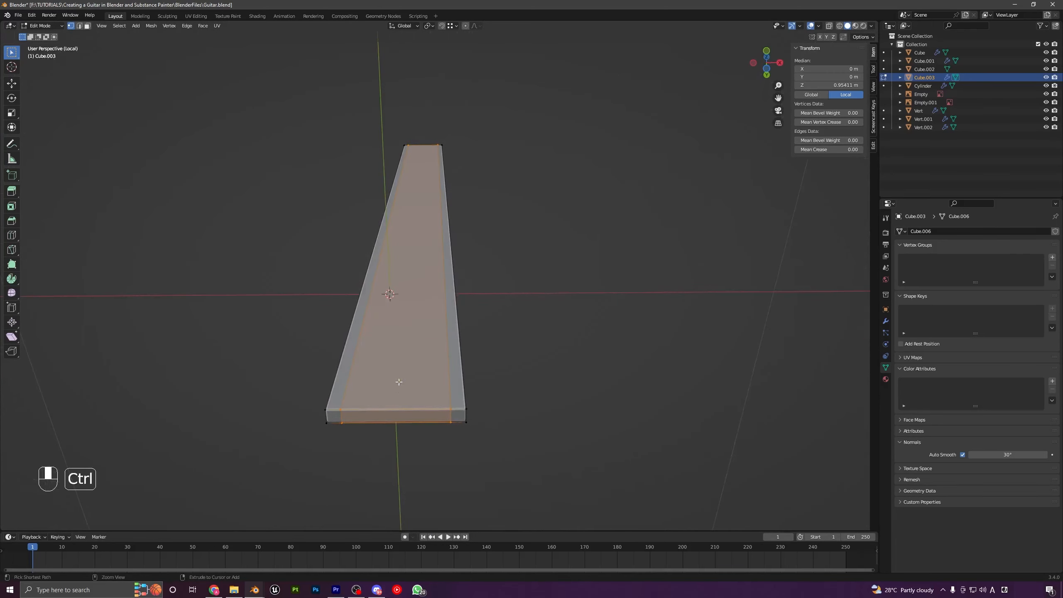
pyautogui.hotkey('ctrl', 'r')
pyautogui.click(392, 418)
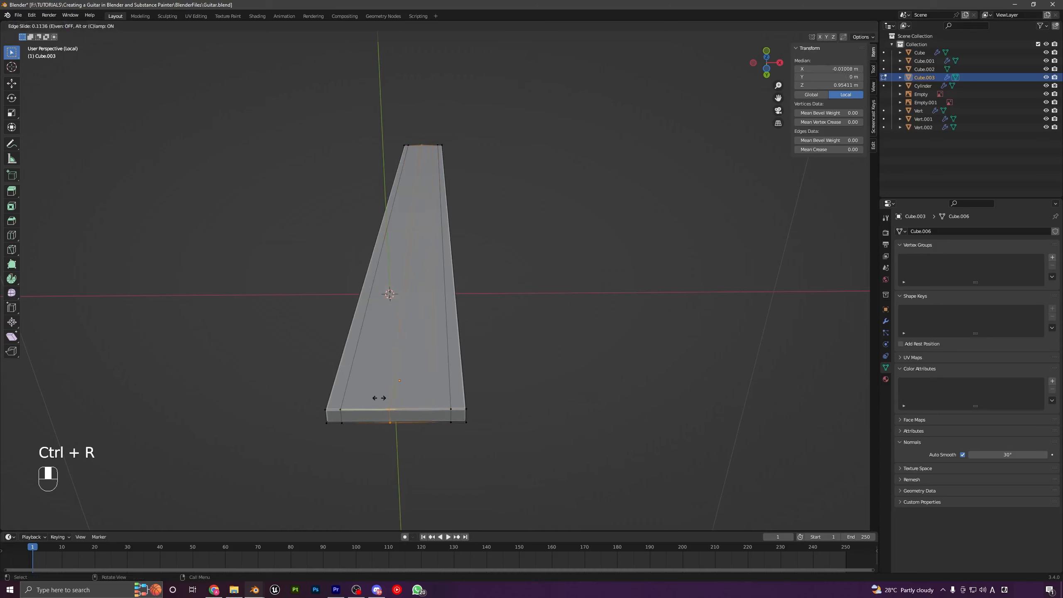
pyautogui.moveTo(379, 398); pyautogui.dragTo(408, 401)
pyautogui.rightClick(402, 383)
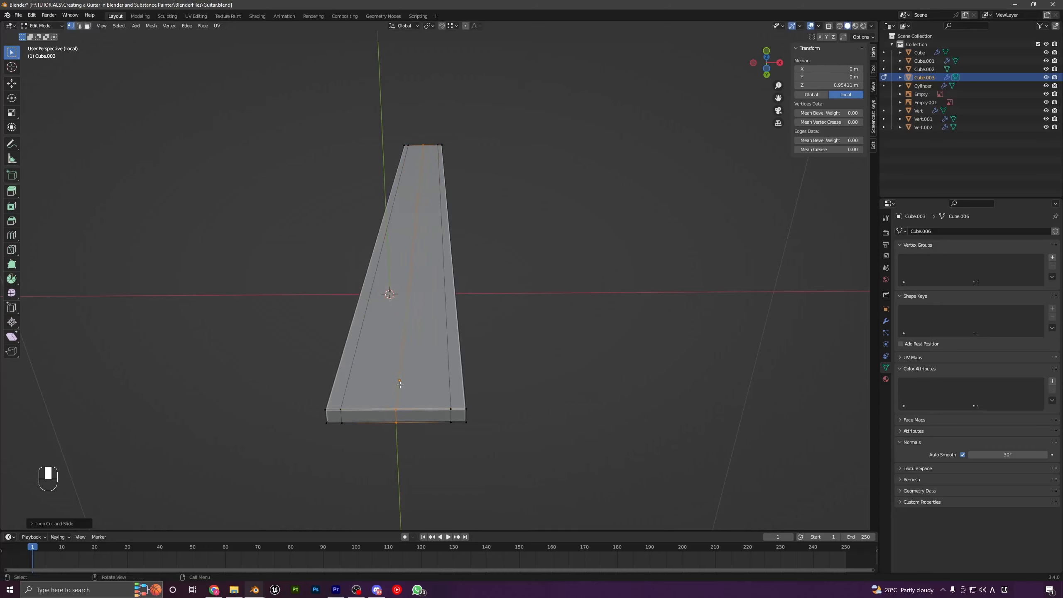
# Raise the fretboard's front centre edge along Y to a local Y of about -0.0306 m
pyautogui.press('2')
pyautogui.click(399, 365)
pyautogui.moveTo(399, 364); pyautogui.dragTo(465, 384, button='middle')
pyautogui.press('g')
pyautogui.middleClick(463, 372)
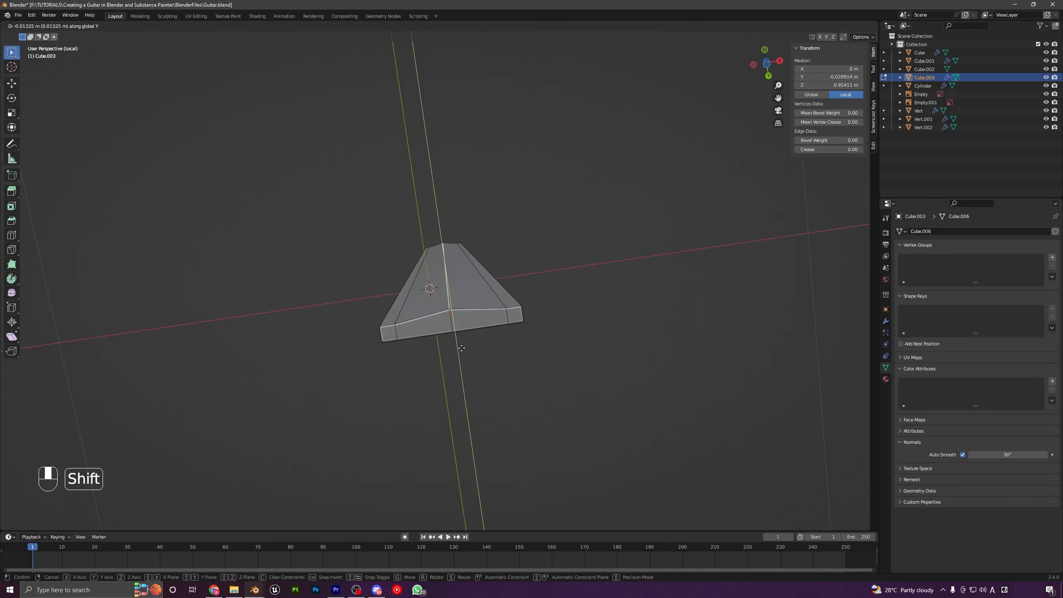
pyautogui.click(458, 344)
pyautogui.moveTo(458, 344); pyautogui.dragTo(457, 357, button='middle')
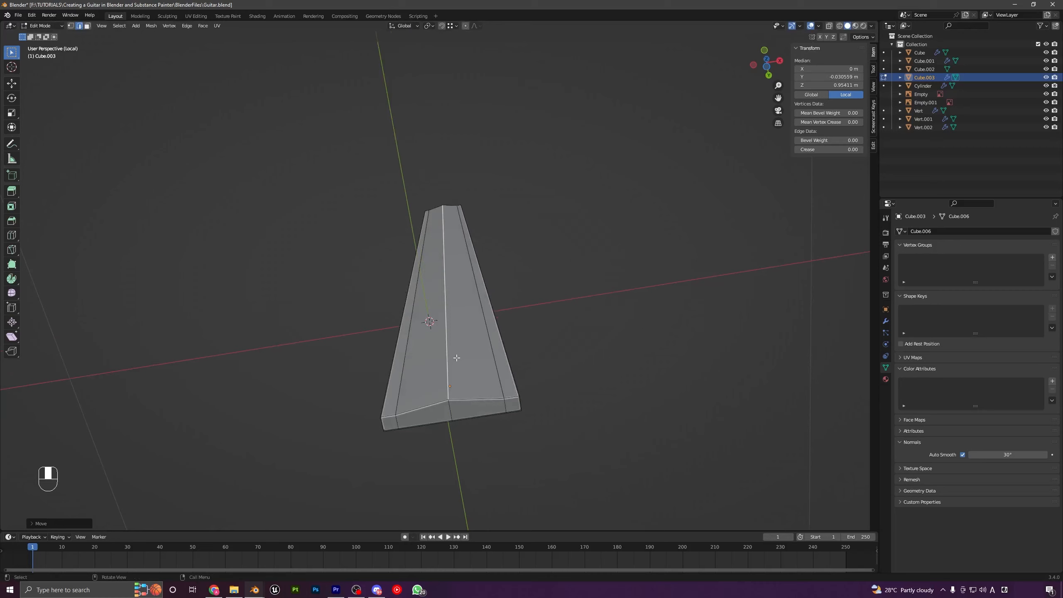
# Bevel the fretboard's centre edge loop with 4 segments and a width of about 0.076 m to round the playing surface
pyautogui.keyDown('alt'); pyautogui.click(453, 408); pyautogui.keyUp('alt')
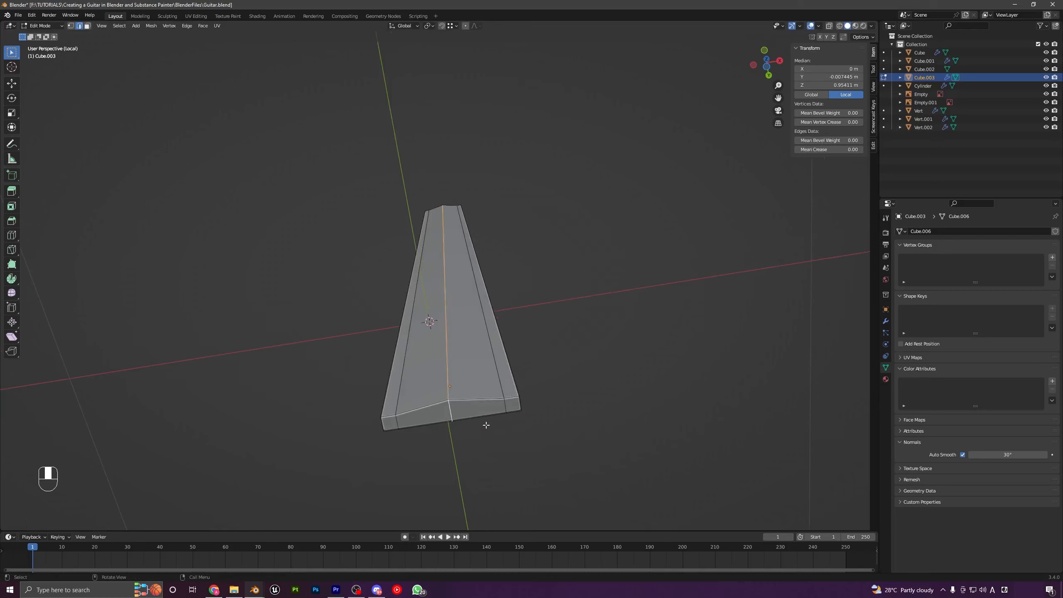
pyautogui.hotkey('ctrl', 'b')
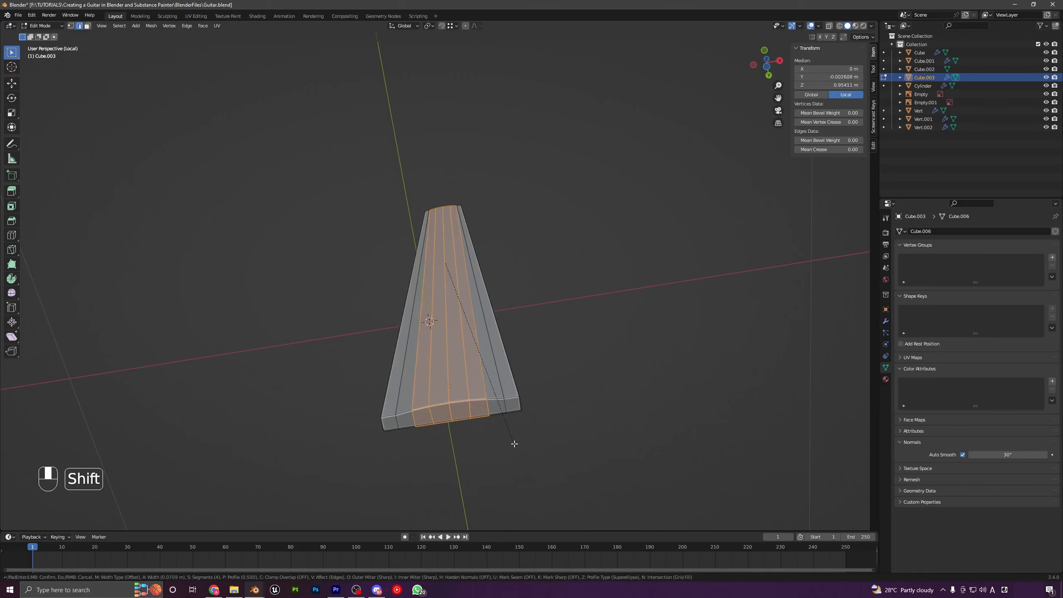
pyautogui.click(514, 443)
# Leave Edit Mode, shade the fretboard smooth with Auto Smooth at 30°, and deselect it
pyautogui.press('Tab')
pyautogui.moveTo(466, 394); pyautogui.dragTo(477, 485, button='middle')
pyautogui.moveTo(465, 315); pyautogui.dragTo(485, 384, button='middle')
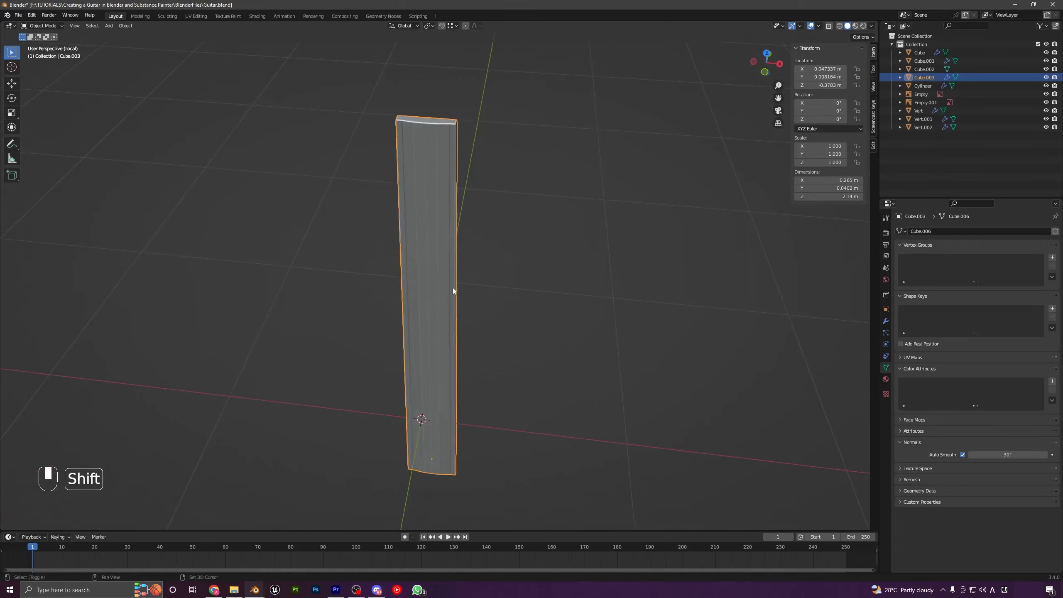
pyautogui.keyDown('shift'); pyautogui.moveTo(452, 288); pyautogui.dragTo(458, 271, button='middle'); pyautogui.keyUp('shift')
pyautogui.rightClick(458, 271)
pyautogui.click(456, 274)
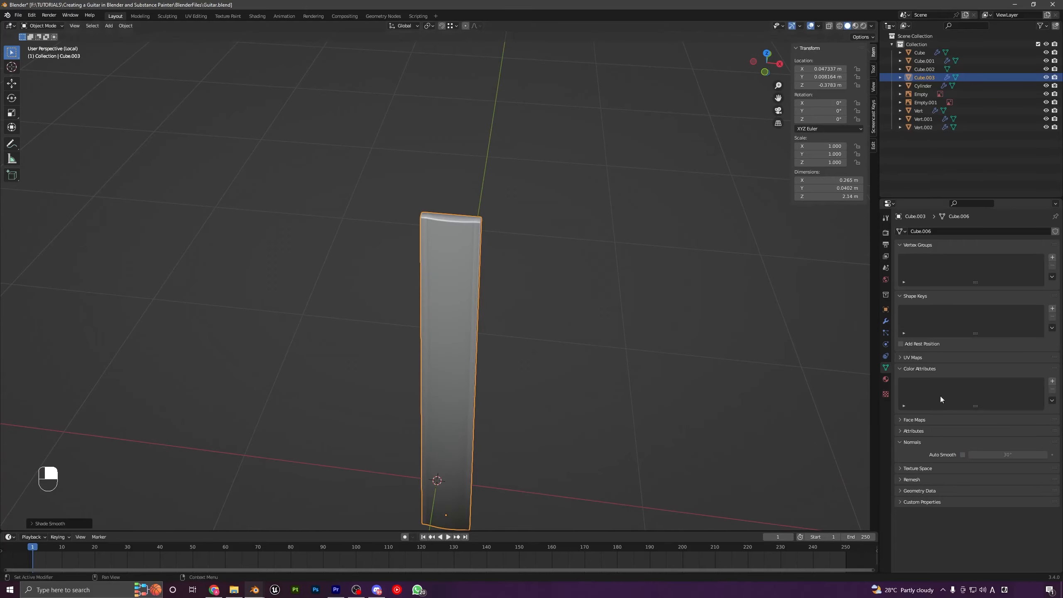
pyautogui.click(962, 455)
pyautogui.press('a')
pyautogui.press('a')
# In face selection mode, select the two face loops forming the strips along the fretboard's long sides
pyautogui.moveTo(502, 369)
pyautogui.mouseDown(button='middle')
pyautogui.moveTo(464, 300)
pyautogui.moveTo(450, 365)
pyautogui.moveTo(444, 324)
pyautogui.mouseUp(button='middle')
pyautogui.press('Tab')
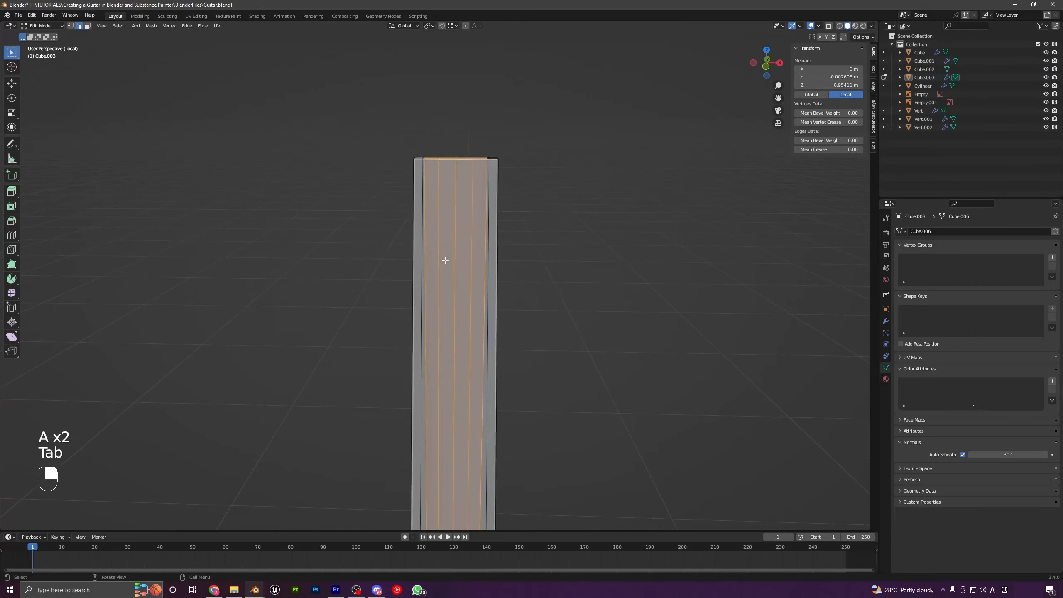
pyautogui.scroll(4, 427, 309)
pyautogui.press('3')
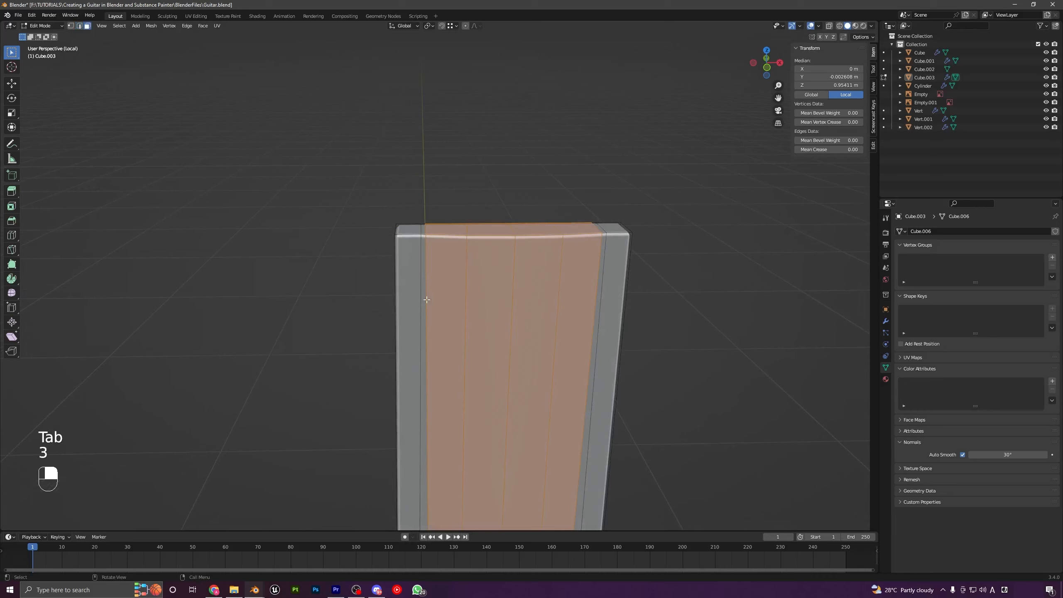
pyautogui.keyDown('alt'); pyautogui.click(405, 234); pyautogui.keyUp('alt')
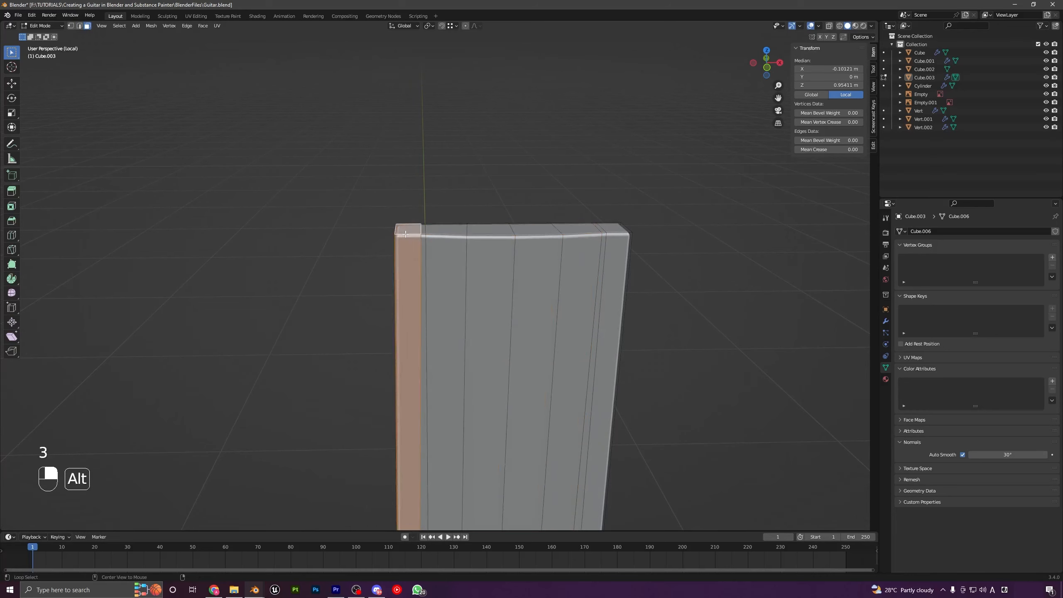
pyautogui.keyDown('alt'); pyautogui.keyDown('shift'); pyautogui.click(617, 234); pyautogui.keyUp('shift'); pyautogui.keyUp('alt')
pyautogui.moveTo(617, 233); pyautogui.dragTo(585, 276, button='middle')
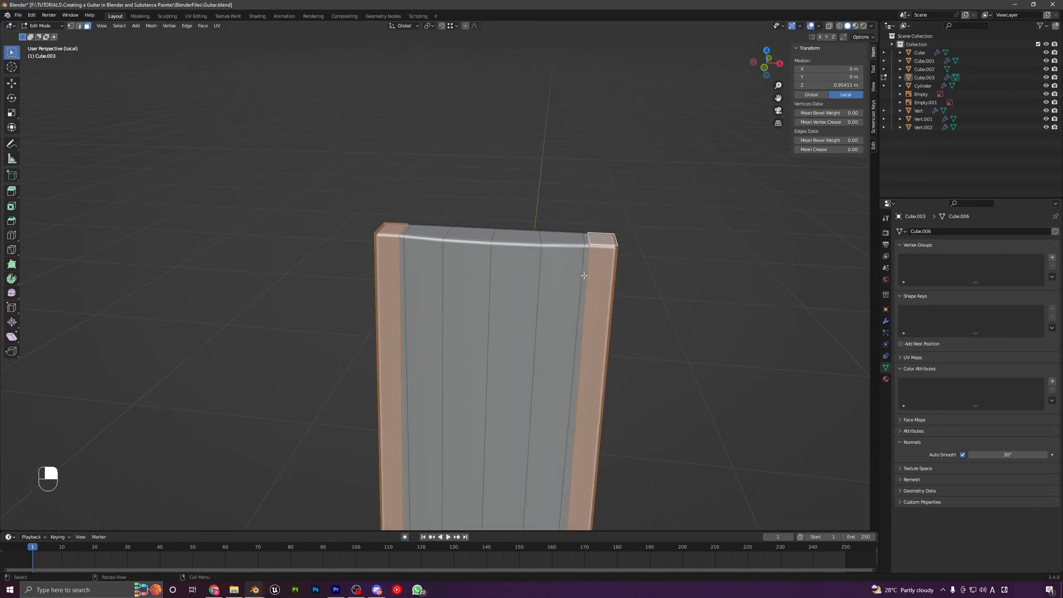
# Separate the two side strips into their own object and try moving the remaining fretboard to check the split
pyautogui.press('p')
pyautogui.click(583, 276)
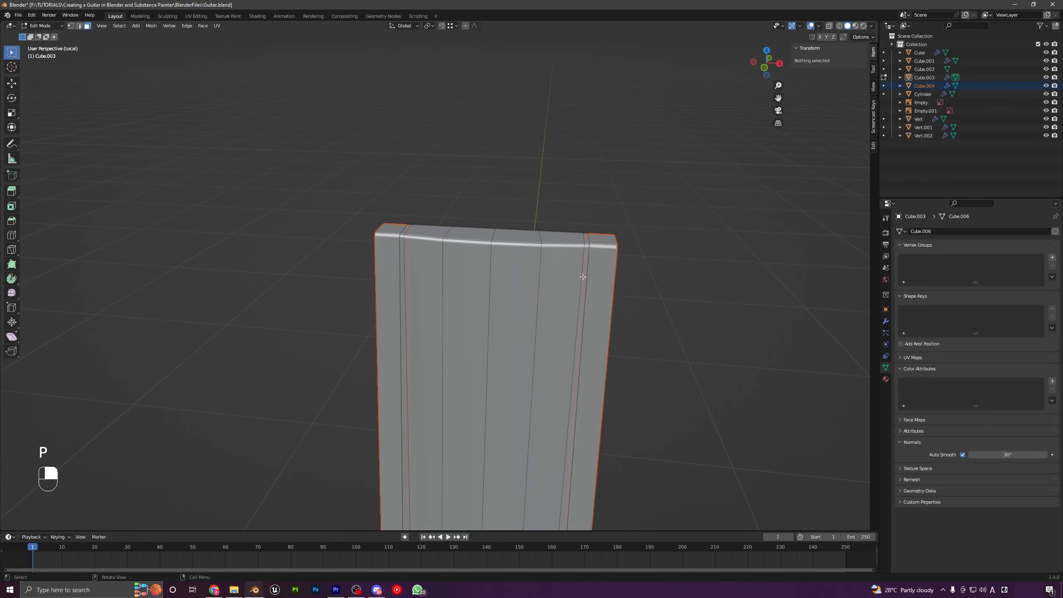
pyautogui.press('Tab')
pyautogui.click(592, 273)
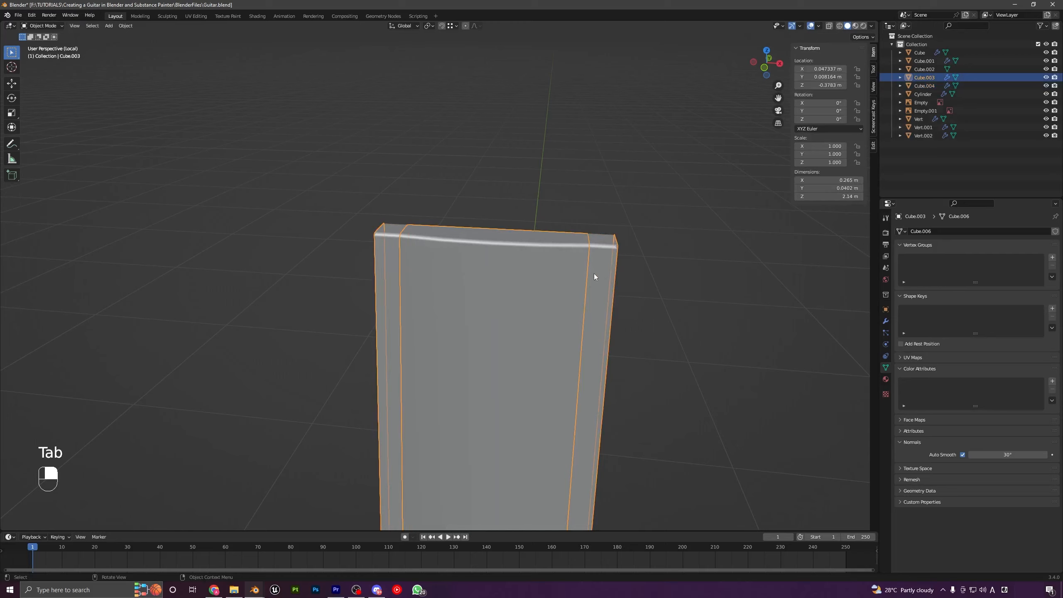
pyautogui.click(472, 290)
pyautogui.press('g')
pyautogui.rightClick(554, 293)
pyautogui.moveTo(414, 282); pyautogui.dragTo(458, 279, button='middle')
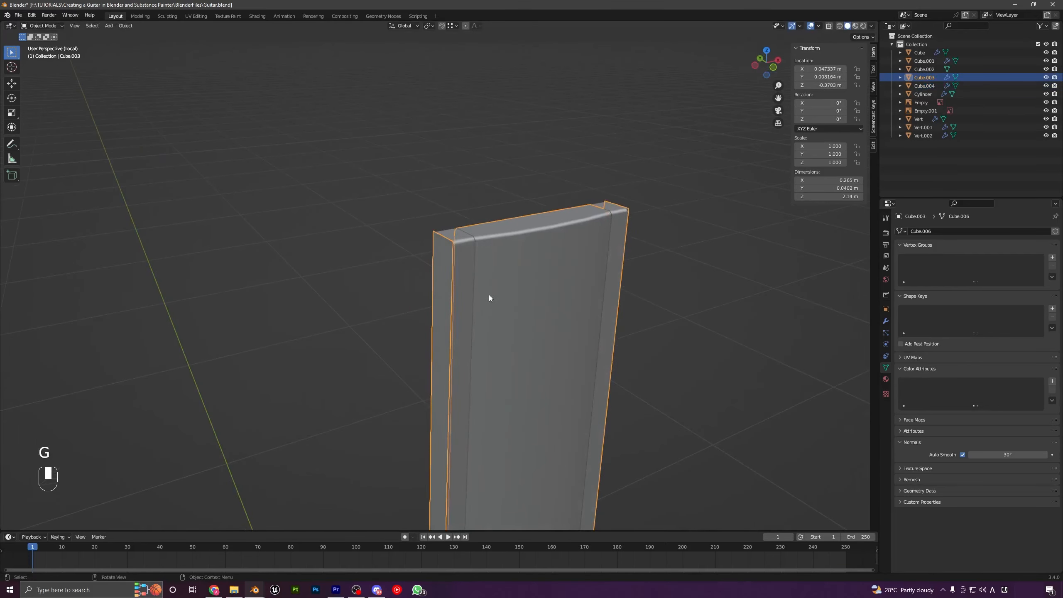
pyautogui.press('g')
pyautogui.rightClick(429, 289)
# Undo the separation of the side strips, going back to the two selected face loops
pyautogui.hotkey('ctrl', 'z')
pyautogui.hotkey('ctrl', 'z')
pyautogui.hotkey('ctrl', 'z')
pyautogui.hotkey('ctrl', 'z')
pyautogui.hotkey('ctrl', 'z')
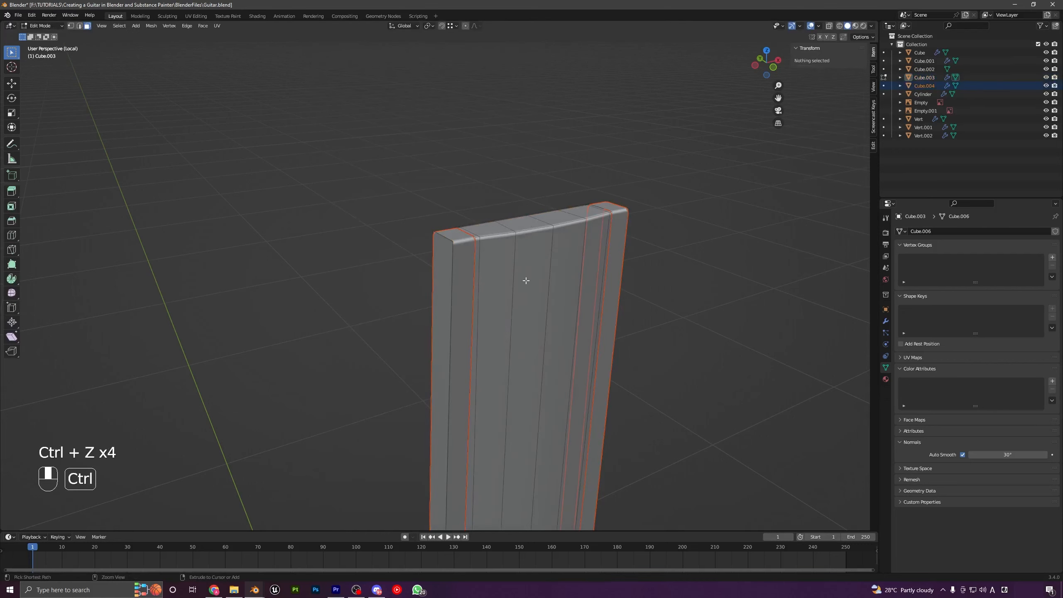
# Separate the two selected side face loops from the fretboard into a new object
pyautogui.moveTo(526, 281); pyautogui.dragTo(463, 261, button='middle')
pyautogui.moveTo(484, 204); pyautogui.dragTo(521, 256, button='middle')
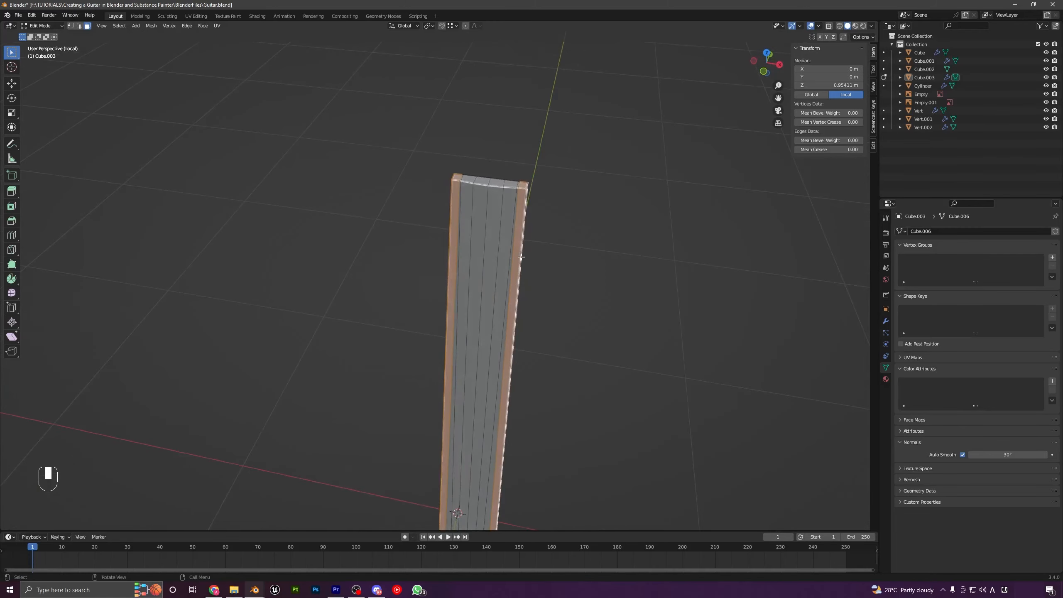
pyautogui.press('p')
pyautogui.click(552, 255)
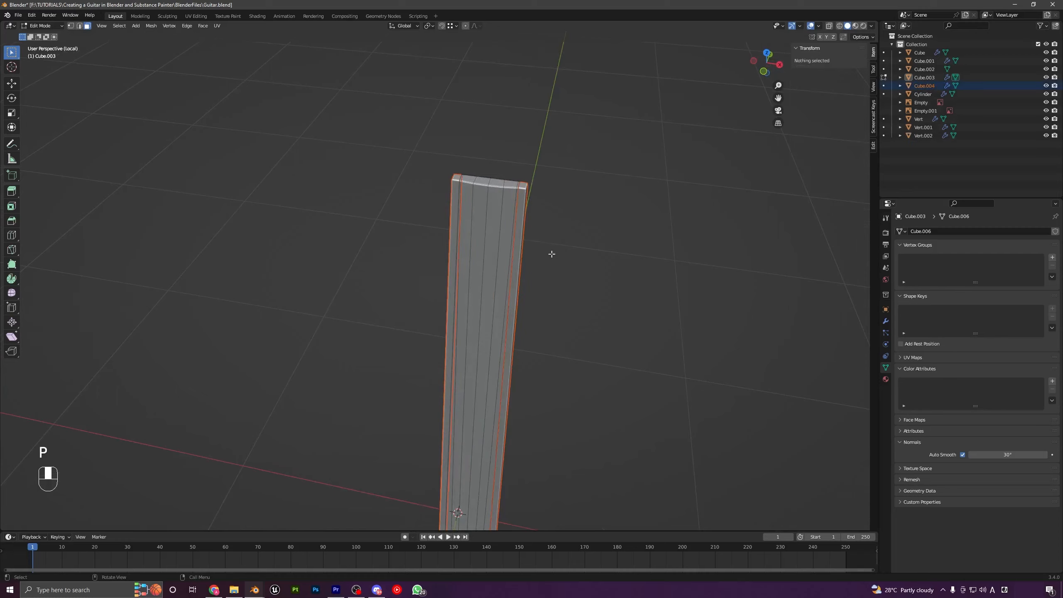
# Leave mesh editing and try moving the separated side strips to check that they are detached from the fretboard, then cancel the move
pyautogui.press('Tab')
pyautogui.press('a')
pyautogui.press('a')
pyautogui.scroll(-3, 475, 364)
pyautogui.moveTo(489, 307); pyautogui.dragTo(477, 387, button='middle')
pyautogui.keyDown('shift'); pyautogui.moveTo(477, 310); pyautogui.dragTo(467, 374, button='middle'); pyautogui.keyUp('shift')
pyautogui.scroll(7, 460, 390)
pyautogui.scroll(5, 492, 348)
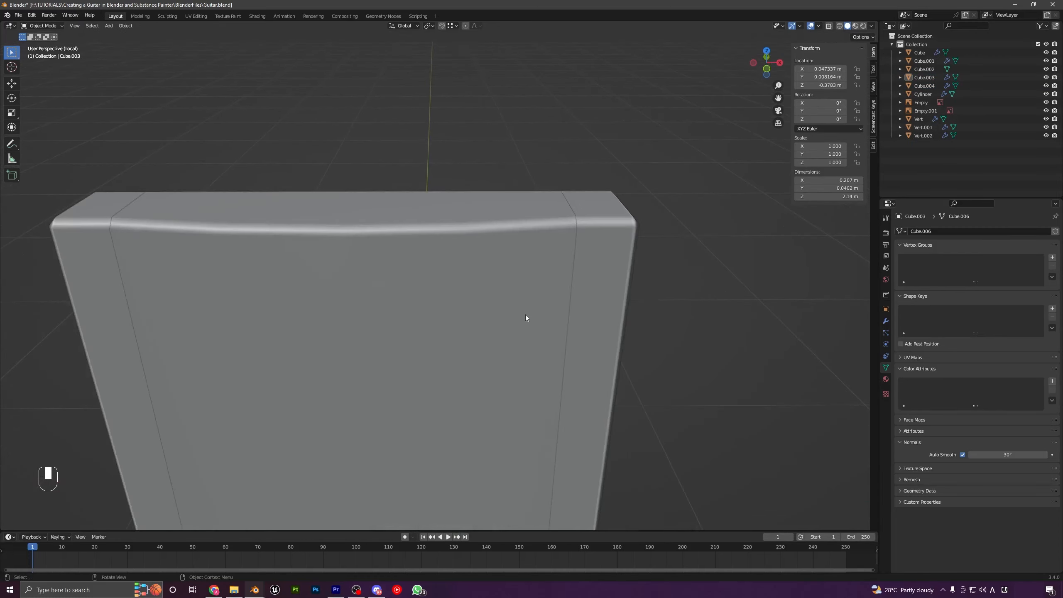
pyautogui.click(602, 255)
pyautogui.press('g')
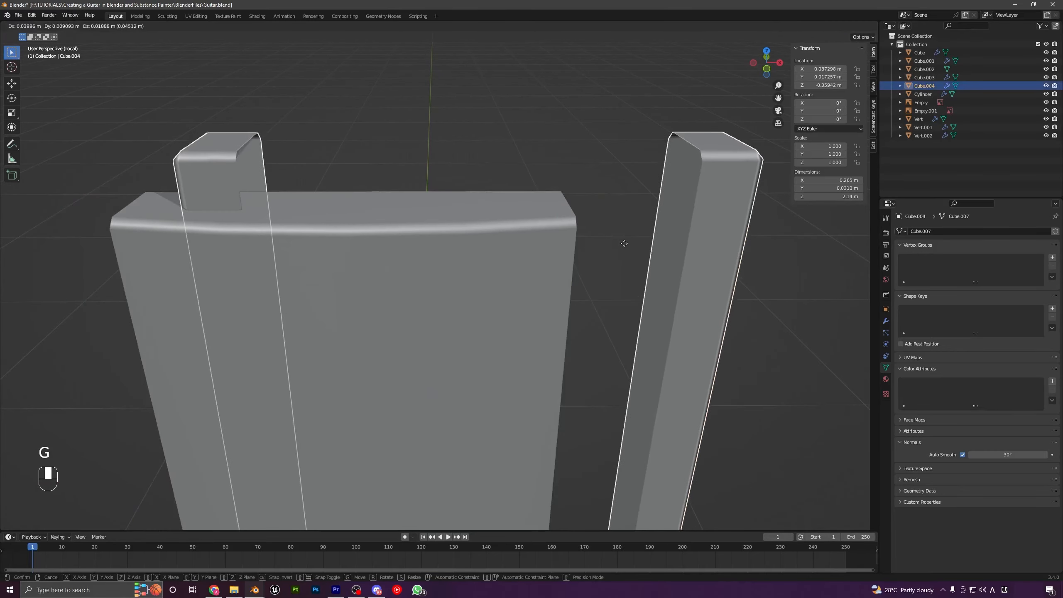
pyautogui.rightClick(624, 242)
pyautogui.scroll(-6, 496, 342)
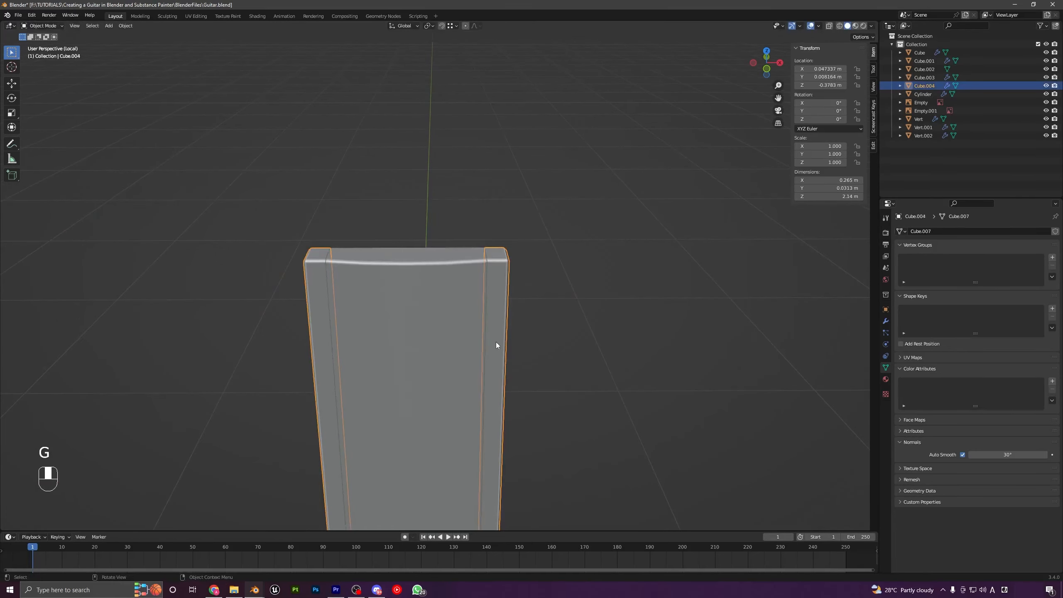
# Isolate the side strips and fill the open inner side of each strip with a face
pyautogui.press('KP_1')
pyautogui.press('KP_Divide')
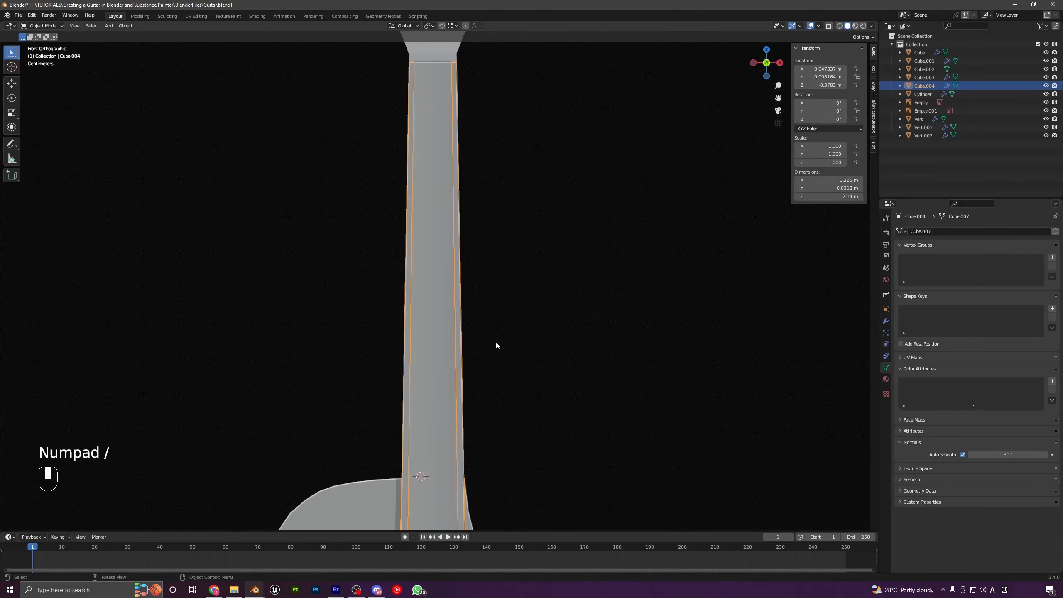
pyautogui.press('KP_Divide')
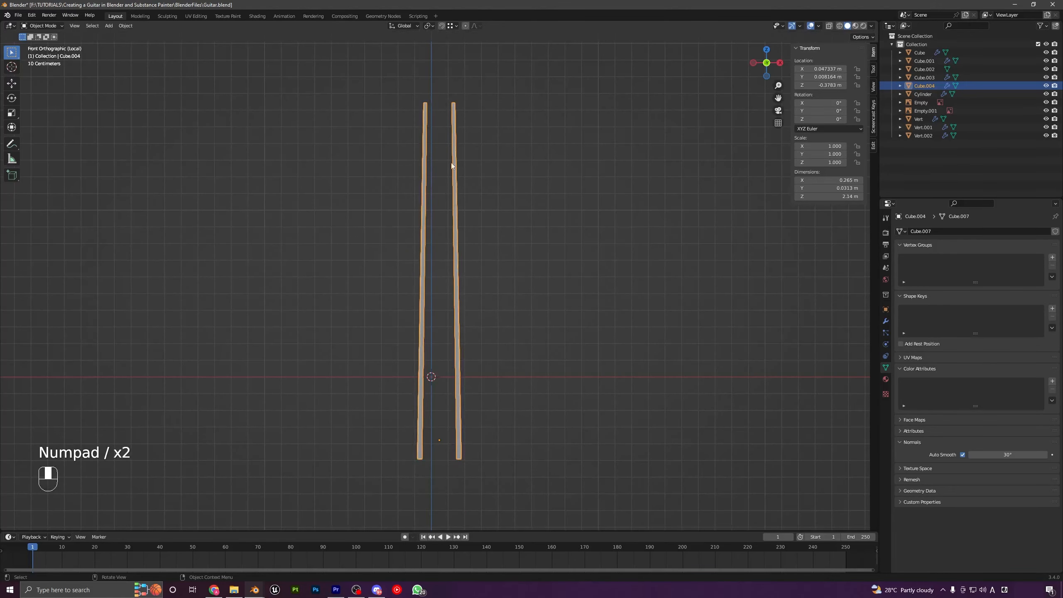
pyautogui.keyDown('shift'); pyautogui.moveTo(451, 163); pyautogui.dragTo(433, 298, button='middle'); pyautogui.keyUp('shift')
pyautogui.press('Tab')
pyautogui.press('2')
pyautogui.moveTo(434, 156); pyautogui.dragTo(418, 117, button='middle')
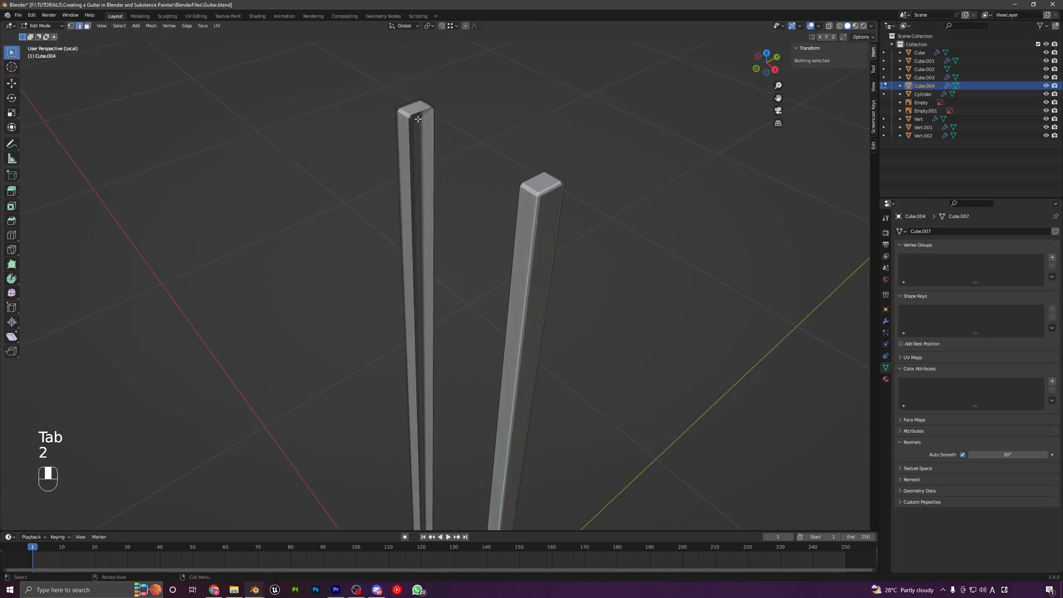
pyautogui.click(418, 113)
pyautogui.press('f')
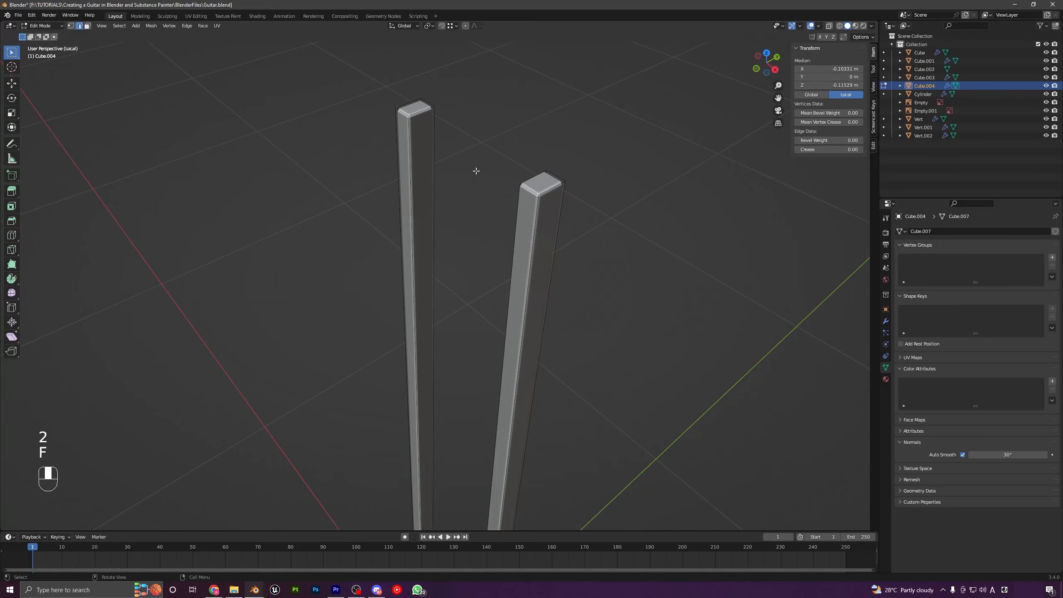
pyautogui.moveTo(476, 170); pyautogui.dragTo(517, 112, button='middle')
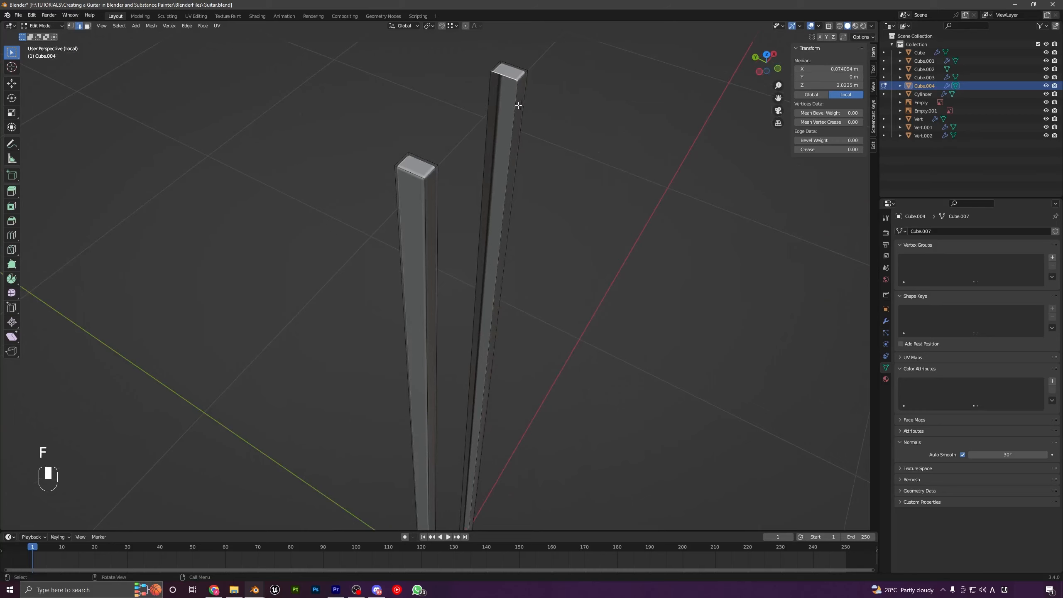
pyautogui.press('f')
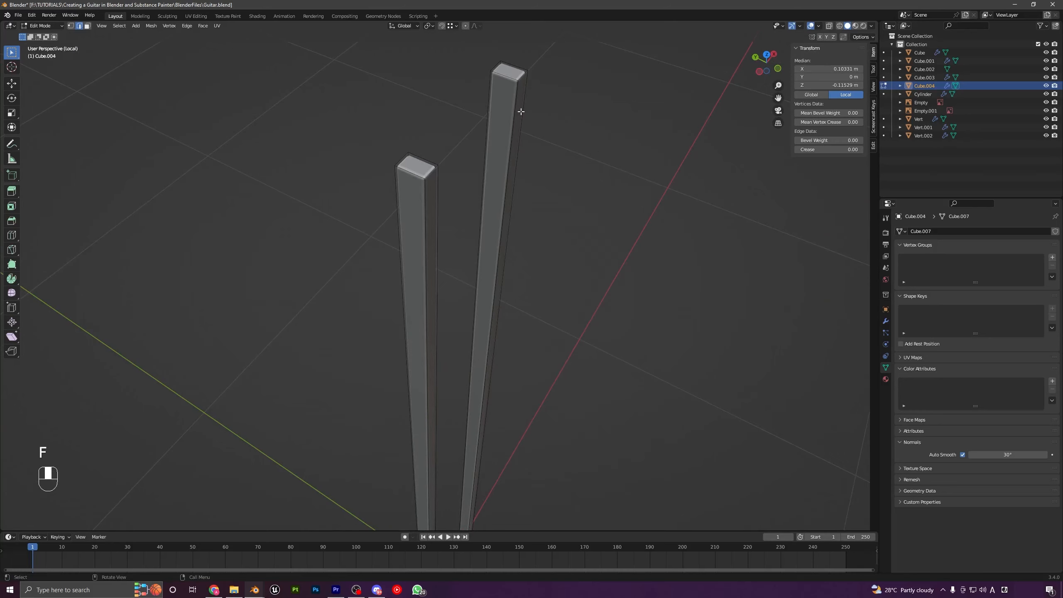
# Isolate the fretboard, fill its two open long sides with faces, and return to the full guitar view
pyautogui.press('KP_Divide')
pyautogui.keyDown('shift'); pyautogui.moveTo(521, 112); pyautogui.dragTo(484, 288, button='middle'); pyautogui.keyUp('shift')
pyautogui.scroll(3, 484, 288)
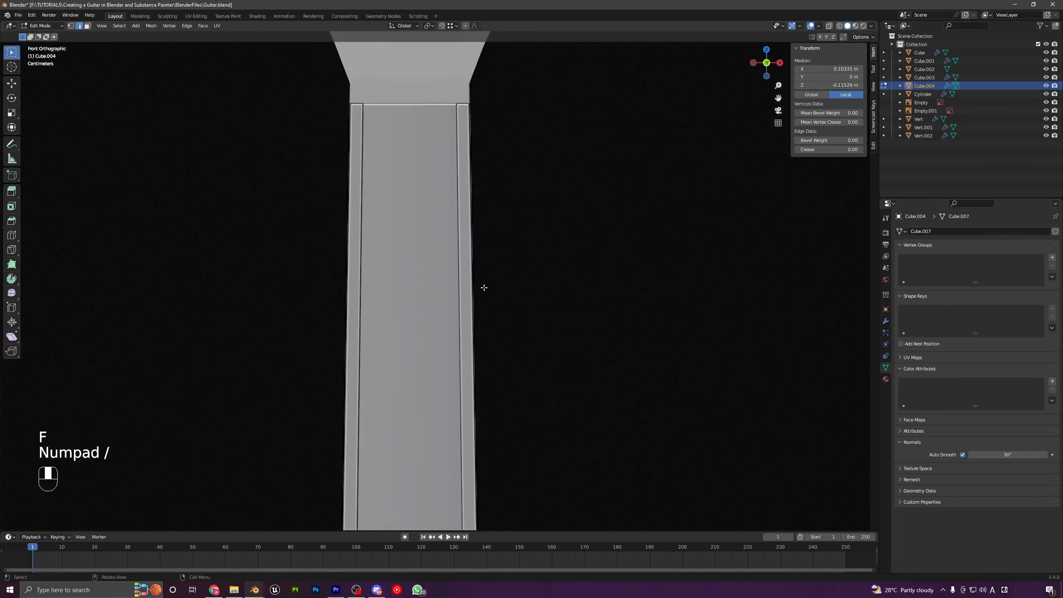
pyautogui.press('Tab')
pyautogui.click(408, 189)
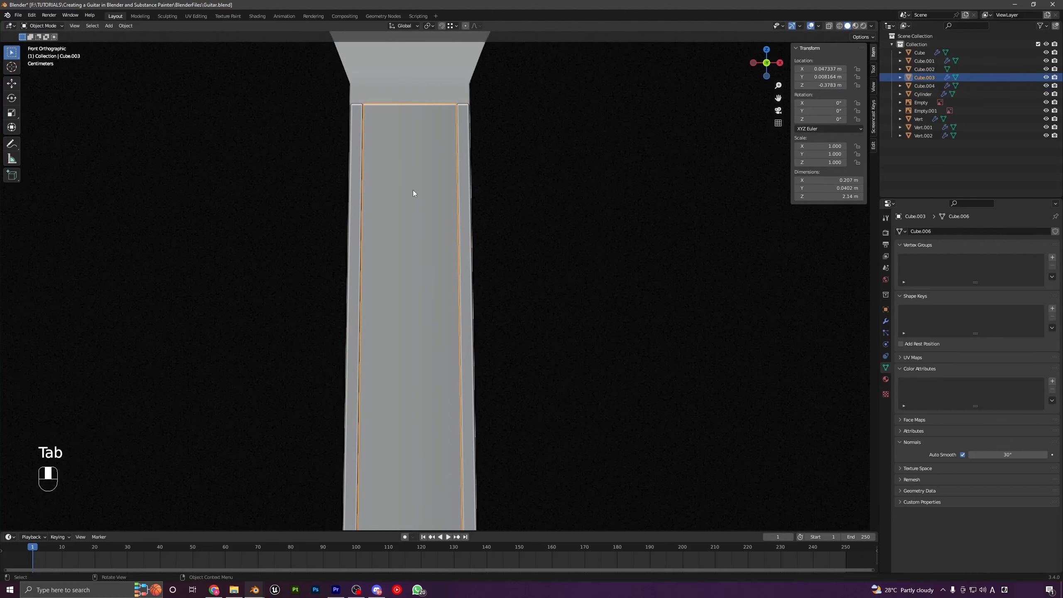
pyautogui.press('KP_Divide')
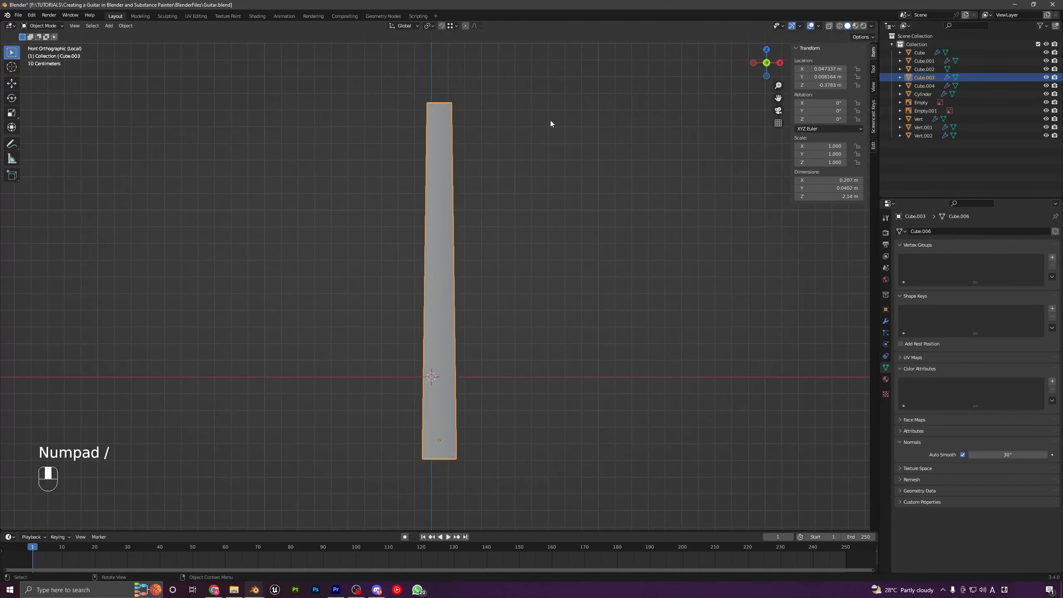
pyautogui.moveTo(551, 122); pyautogui.dragTo(323, 171, button='middle')
pyautogui.press('Tab')
pyautogui.press('2')
pyautogui.click(410, 221)
pyautogui.press('f')
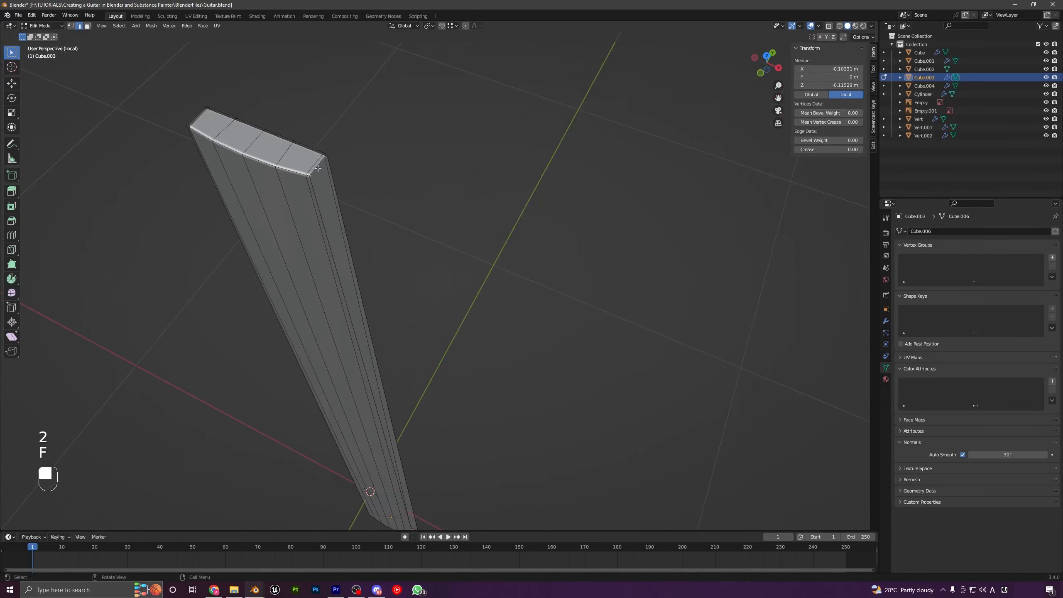
pyautogui.press('f')
pyautogui.press('Tab')
pyautogui.moveTo(386, 268); pyautogui.dragTo(426, 132, button='middle')
pyautogui.press('a')
pyautogui.press('a')
pyautogui.press('KP_Divide')
# Set the Bevel modifier amount of the side strips to 0.0015 m
pyautogui.press('a')
pyautogui.press('a')
pyautogui.scroll(-4, 443, 289)
pyautogui.keyDown('shift'); pyautogui.moveTo(454, 270); pyautogui.dragTo(448, 388, button='middle'); pyautogui.keyUp('shift')
pyautogui.scroll(7, 440, 371)
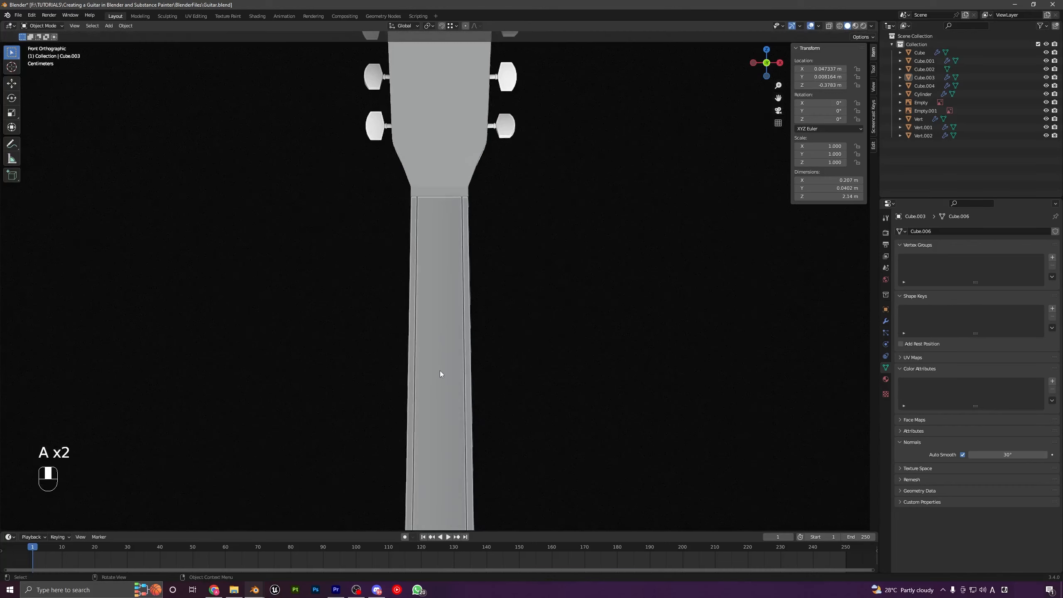
pyautogui.keyDown('shift'); pyautogui.moveTo(399, 206); pyautogui.dragTo(396, 275, button='middle'); pyautogui.keyUp('shift')
pyautogui.scroll(4, 378, 218)
pyautogui.click(411, 230)
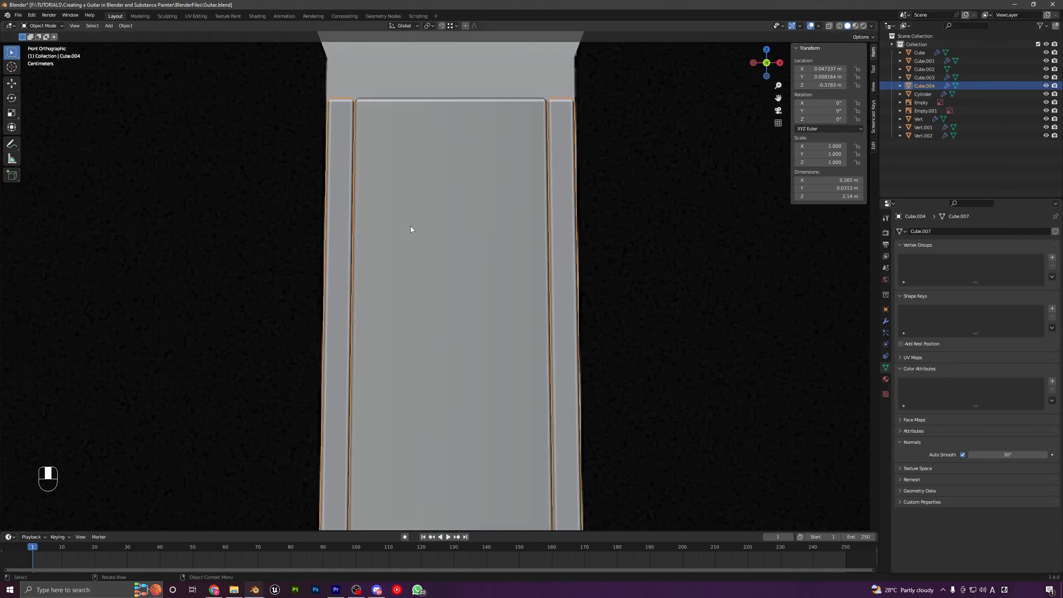
pyautogui.click(886, 321)
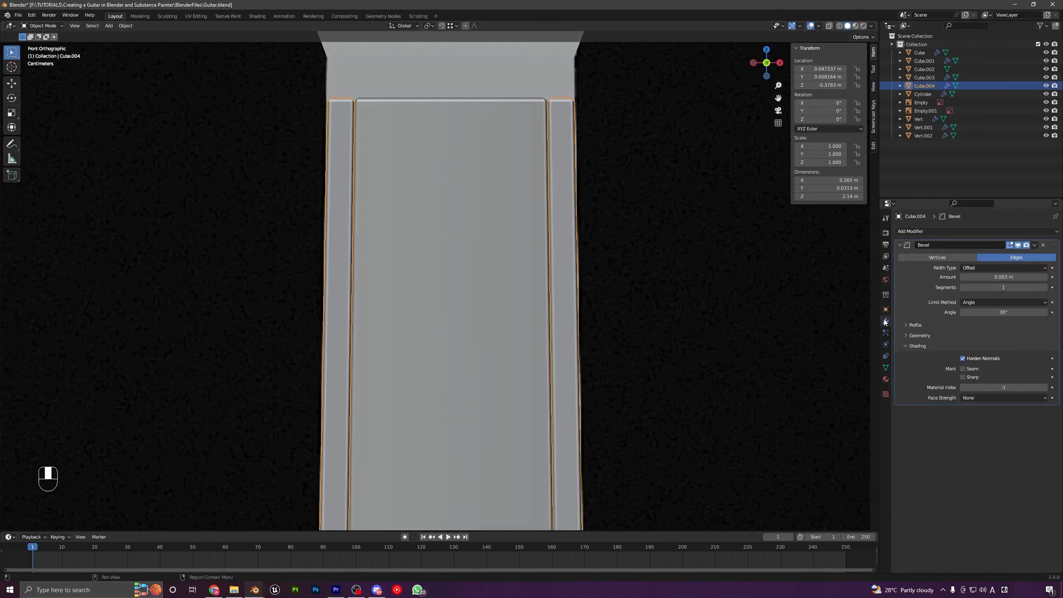
pyautogui.click(1011, 277)
pyautogui.write('0.0015')
pyautogui.press('Return')
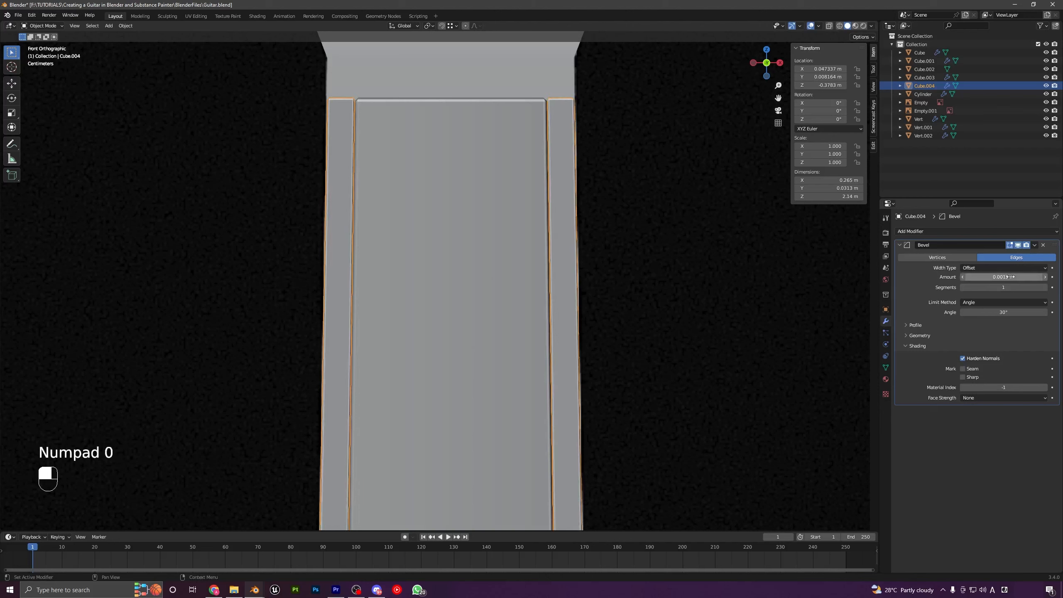
# Set the fretboard's Bevel modifier amount to 0.0015 m and save the file
pyautogui.click(478, 266)
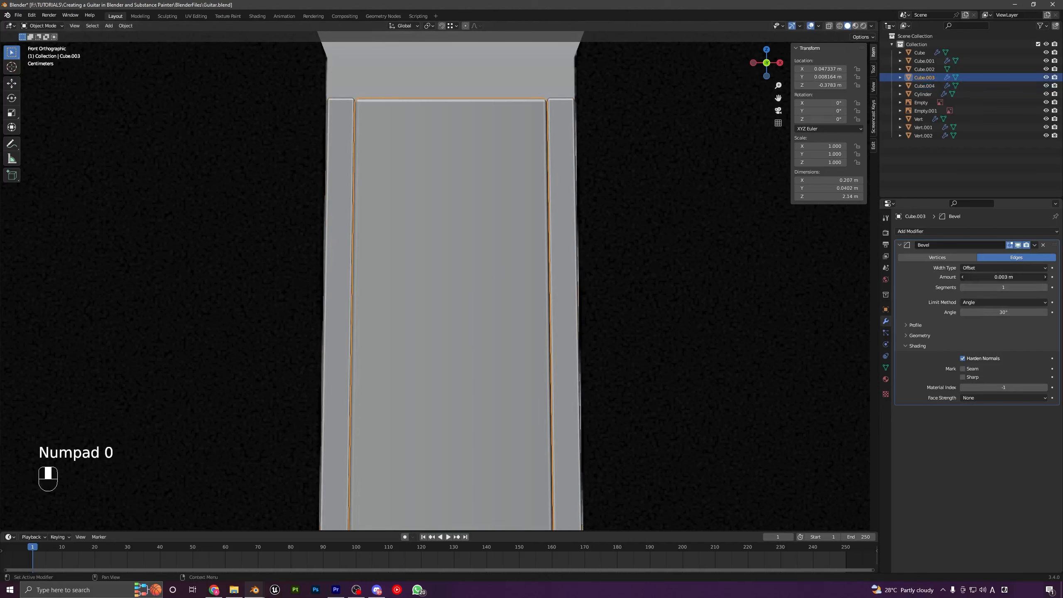
pyautogui.click(1009, 277)
pyautogui.press('Return')
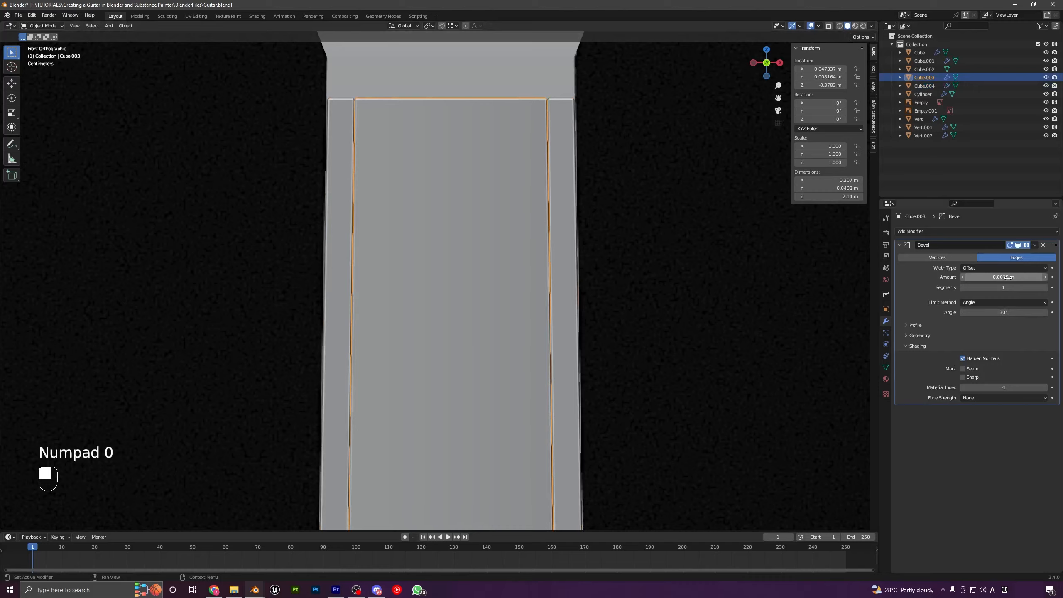
pyautogui.press('a')
pyautogui.press('a')
pyautogui.scroll(-10, 481, 276)
pyautogui.keyDown('shift'); pyautogui.moveTo(473, 368); pyautogui.dragTo(398, 297, button='middle'); pyautogui.keyUp('shift')
pyautogui.scroll(-5, 425, 381)
pyautogui.hotkey('ctrl', 's')
# In front view with X-ray on, examine the nut area of the reference and add a cube for the nut
pyautogui.press('KP_1')
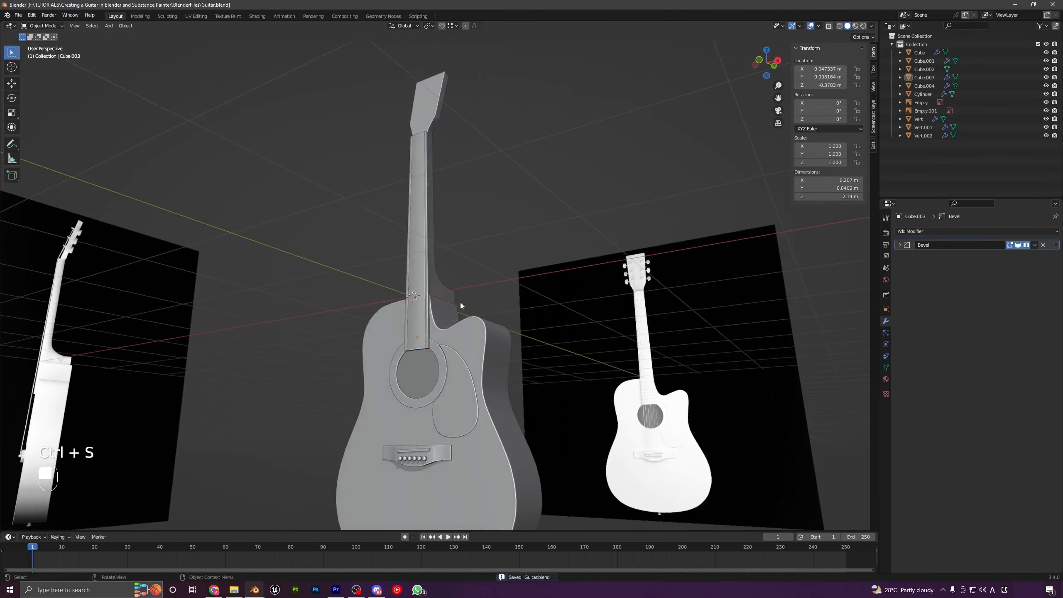
pyautogui.click(829, 26)
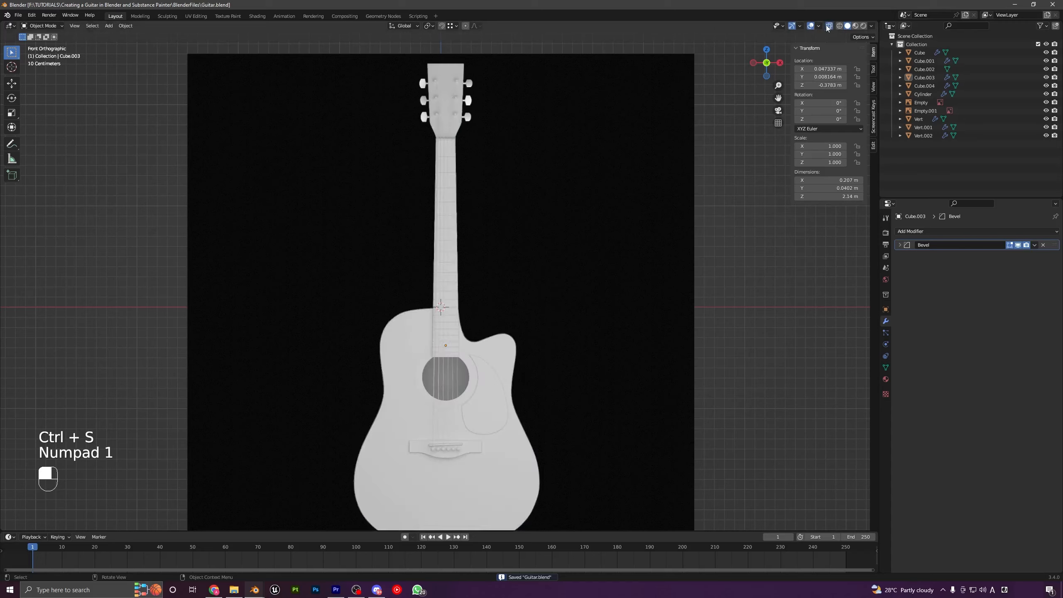
pyautogui.scroll(4, 561, 179)
pyautogui.keyDown('shift'); pyautogui.moveTo(562, 179); pyautogui.dragTo(534, 347, button='middle'); pyautogui.keyUp('shift')
pyautogui.scroll(3, 463, 241)
pyautogui.keyDown('shift'); pyautogui.moveTo(463, 240); pyautogui.dragTo(446, 344, button='middle'); pyautogui.keyUp('shift')
pyautogui.scroll(5, 437, 366)
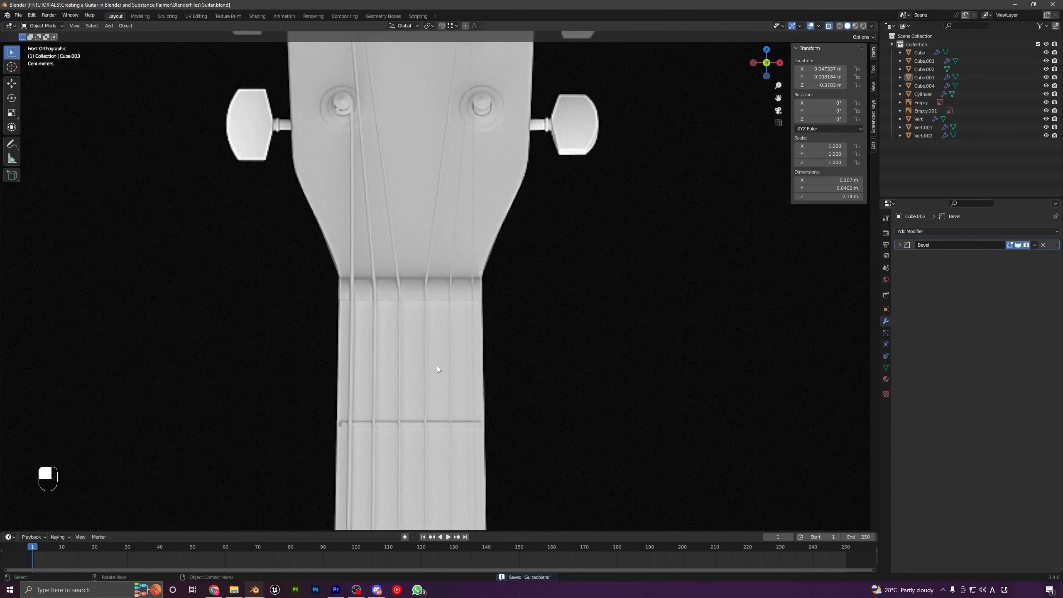
pyautogui.hotkey('shift', 'a')
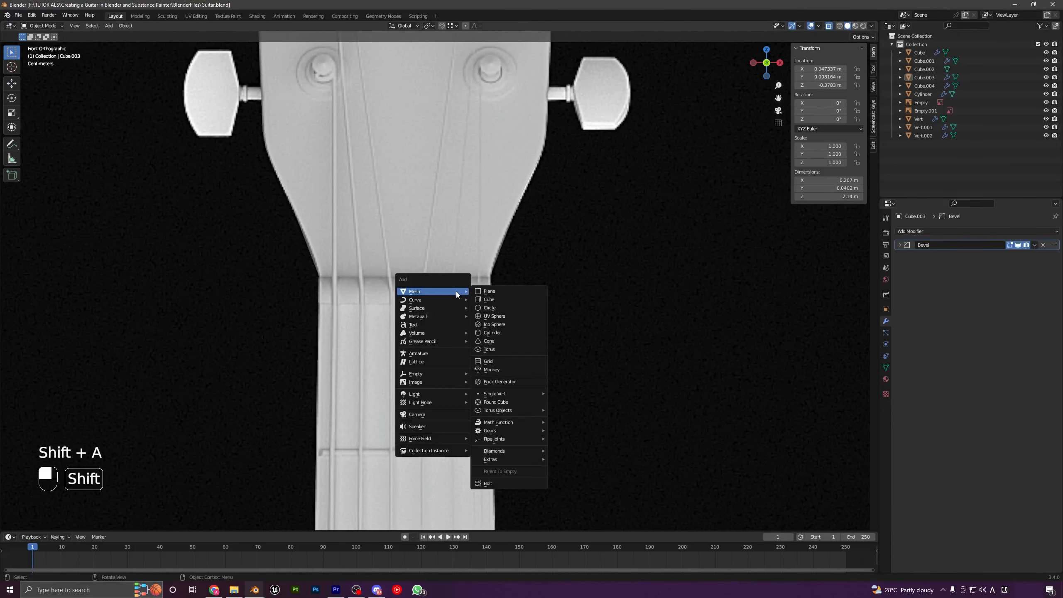
pyautogui.click(478, 301)
# Scale the cube down to about 0.104 m and move it up to where the headstock meets the fretboard
pyautogui.scroll(-8, 494, 353)
pyautogui.press('s')
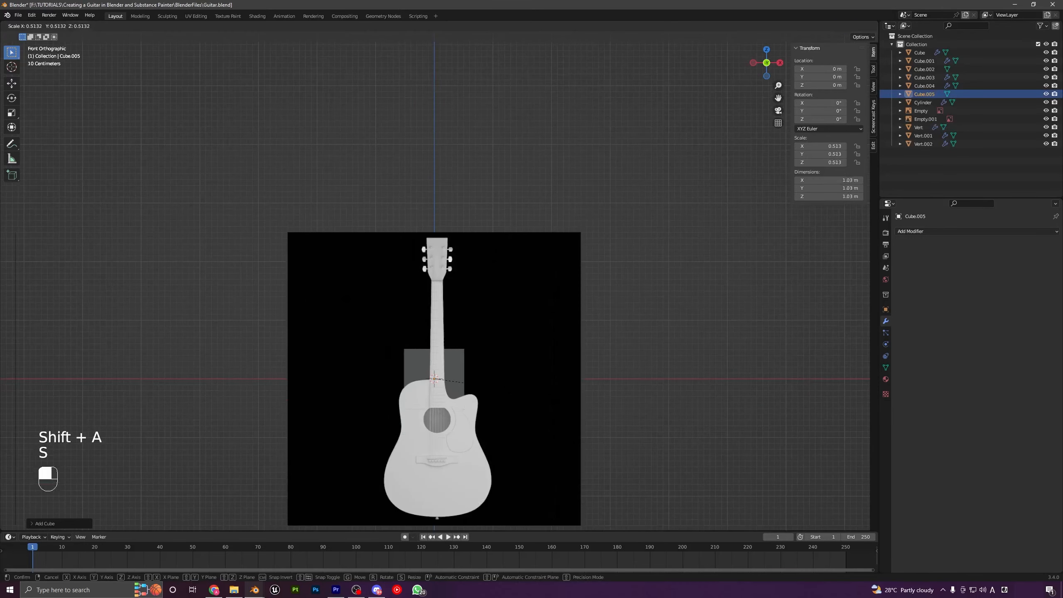
pyautogui.click(437, 377)
pyautogui.scroll(3, 437, 377)
pyautogui.press('g')
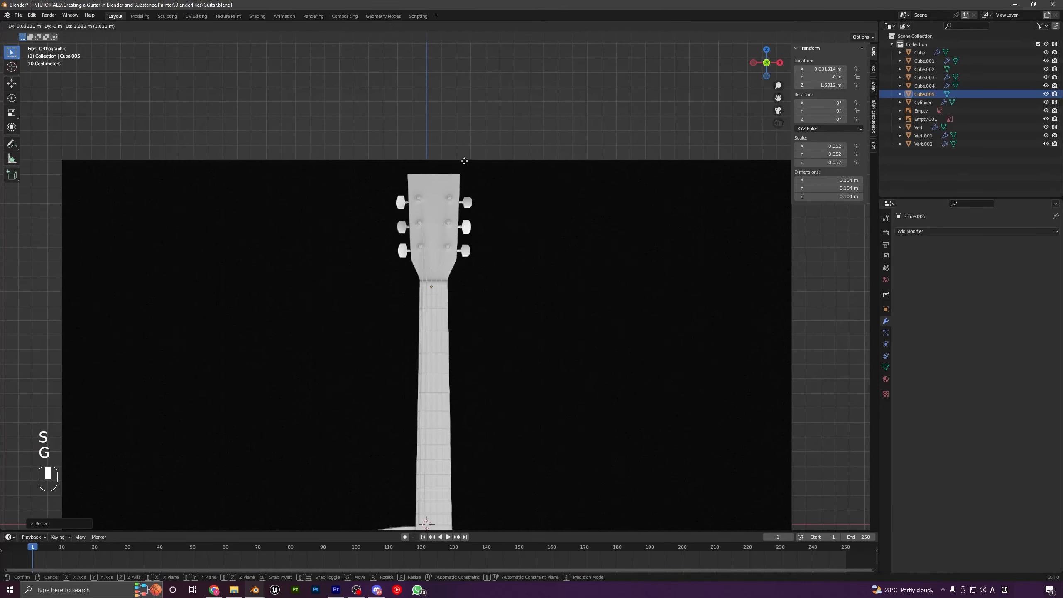
pyautogui.click(463, 156)
# With X-ray off, shrink the cube to about 0.028 m and rest it centred on the fretboard's upper end
pyautogui.click(828, 26)
pyautogui.scroll(5, 524, 307)
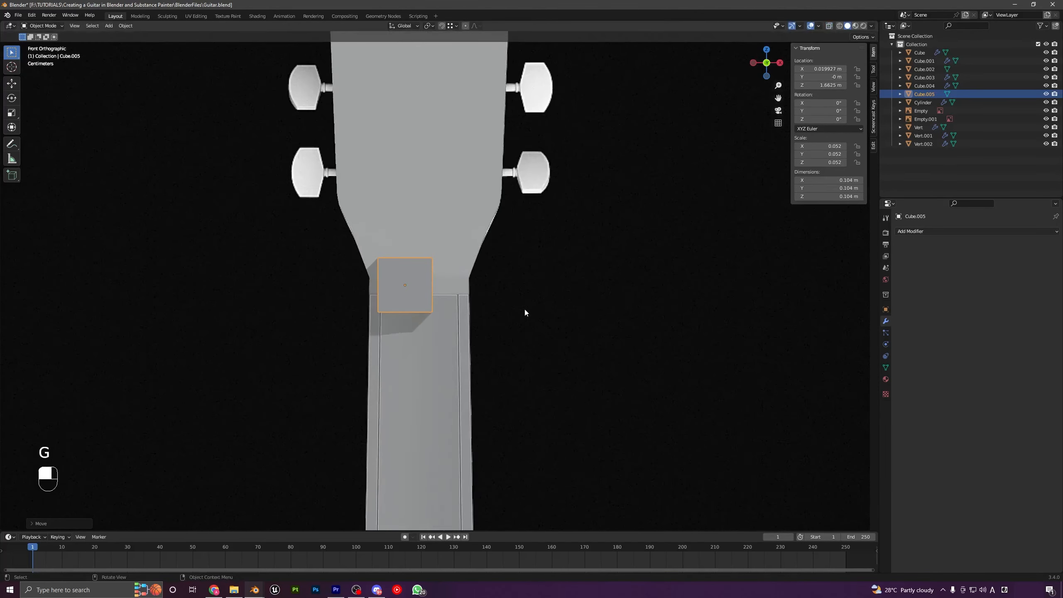
pyautogui.press('s')
pyautogui.click(471, 295)
pyautogui.scroll(3, 431, 325)
pyautogui.press('g')
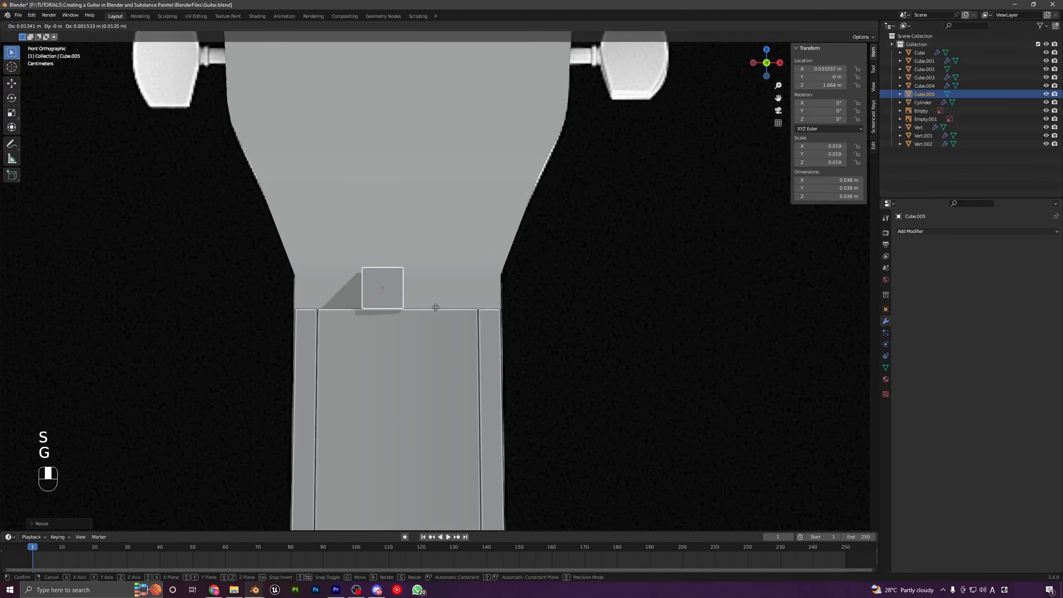
pyautogui.press('s')
pyautogui.click(501, 298)
pyautogui.press('g')
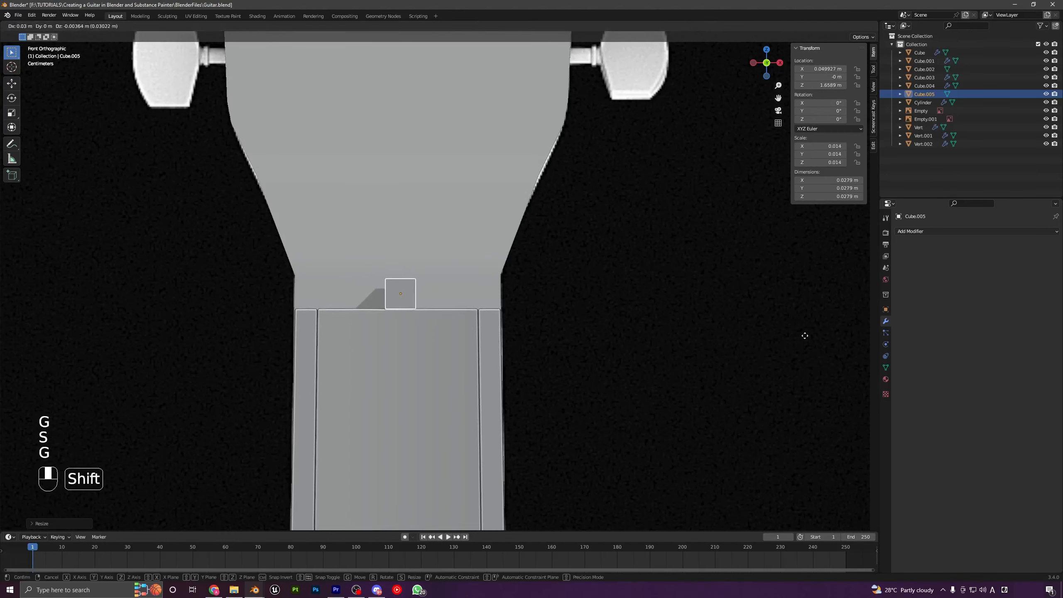
pyautogui.click(804, 335)
# Stretch the nut block along X to about 0.19 m and shift it along X to match the neck's width
pyautogui.press('s')
pyautogui.middleClick(481, 306)
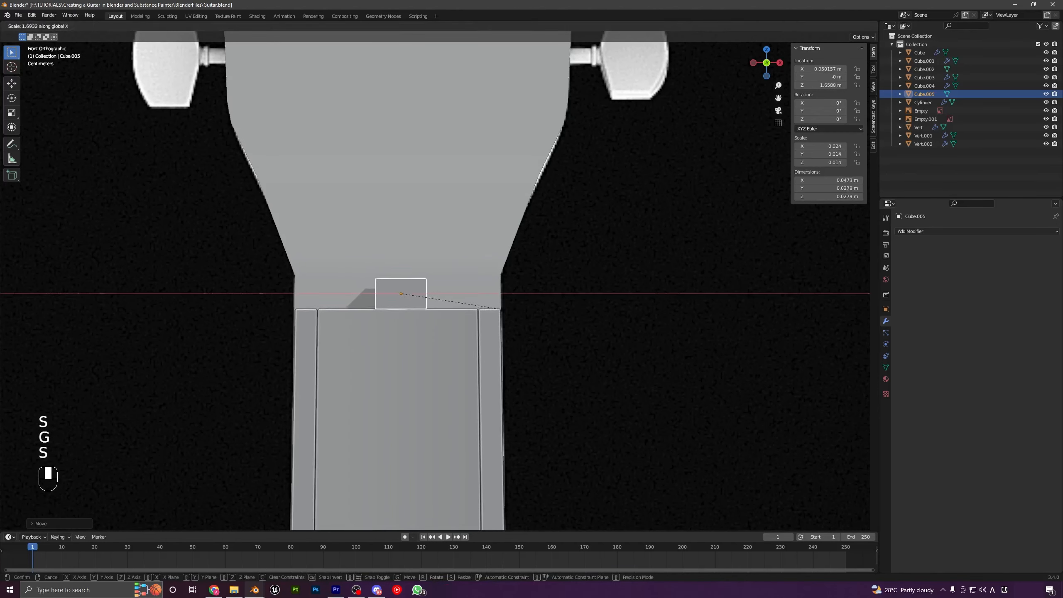
pyautogui.click(497, 363)
pyautogui.press('g')
pyautogui.middleClick(490, 361)
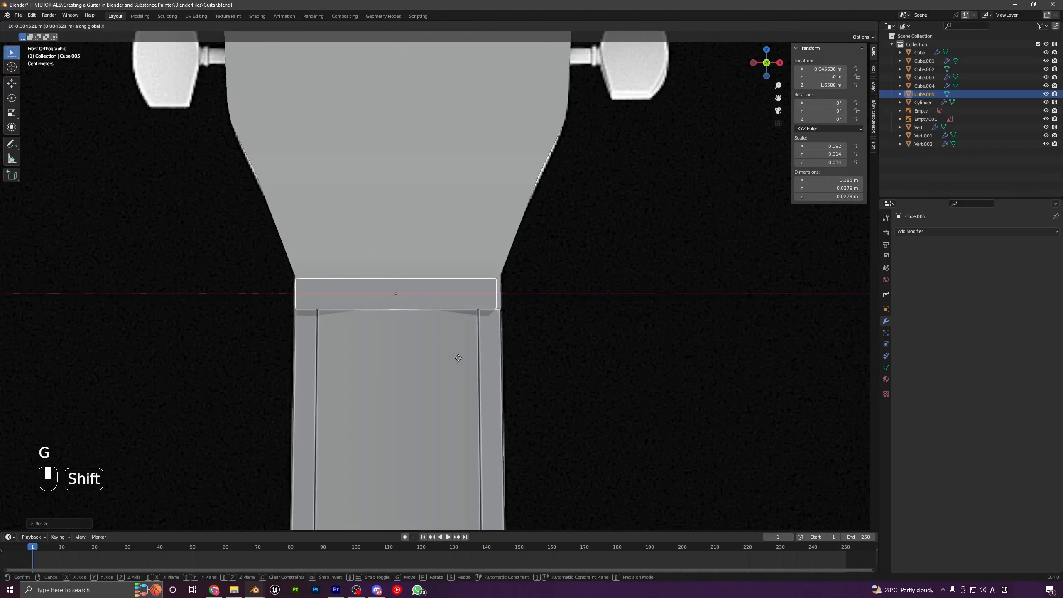
pyautogui.click(490, 358)
pyautogui.press('s')
pyautogui.middleClick(496, 353)
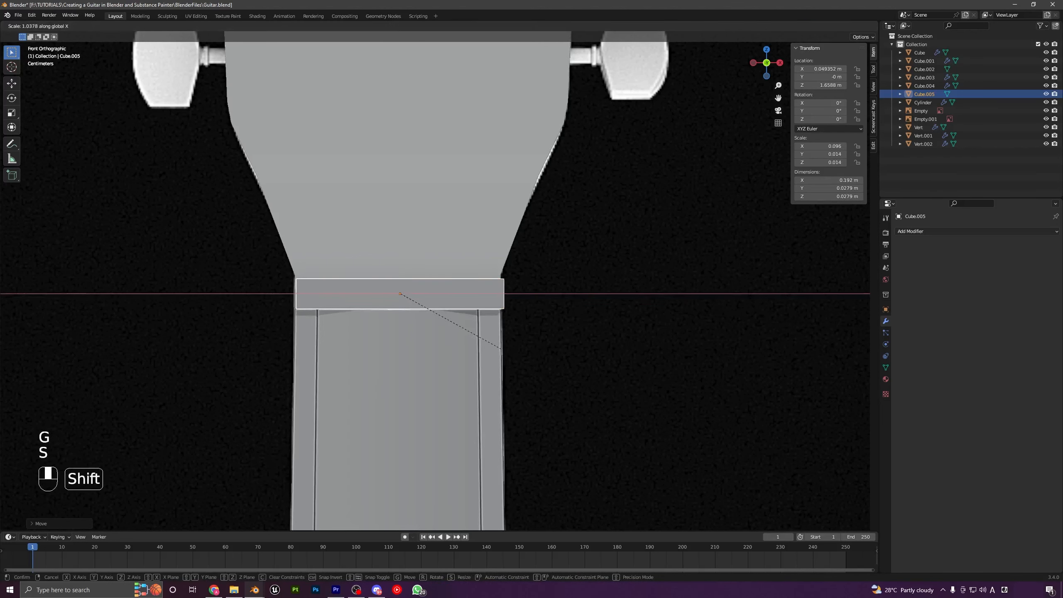
pyautogui.click(515, 360)
pyautogui.press('g')
pyautogui.middleClick(515, 364)
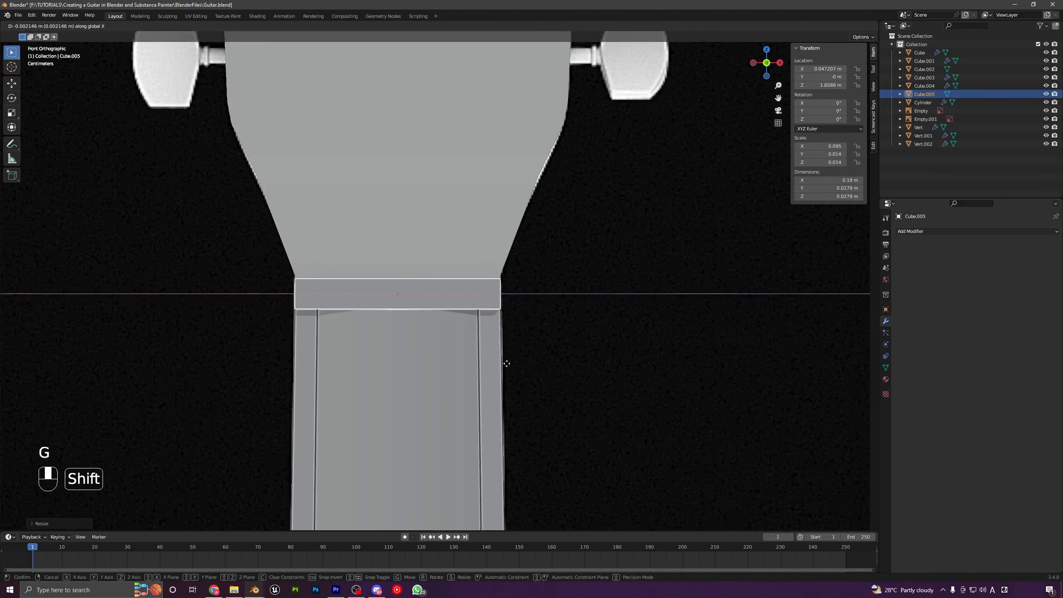
pyautogui.click(507, 363)
pyautogui.press('a')
pyautogui.press('a')
# Inspect the nut block at an angle and compare it with the reference image in front view with X-ray on
pyautogui.moveTo(480, 316); pyautogui.dragTo(447, 326, button='middle')
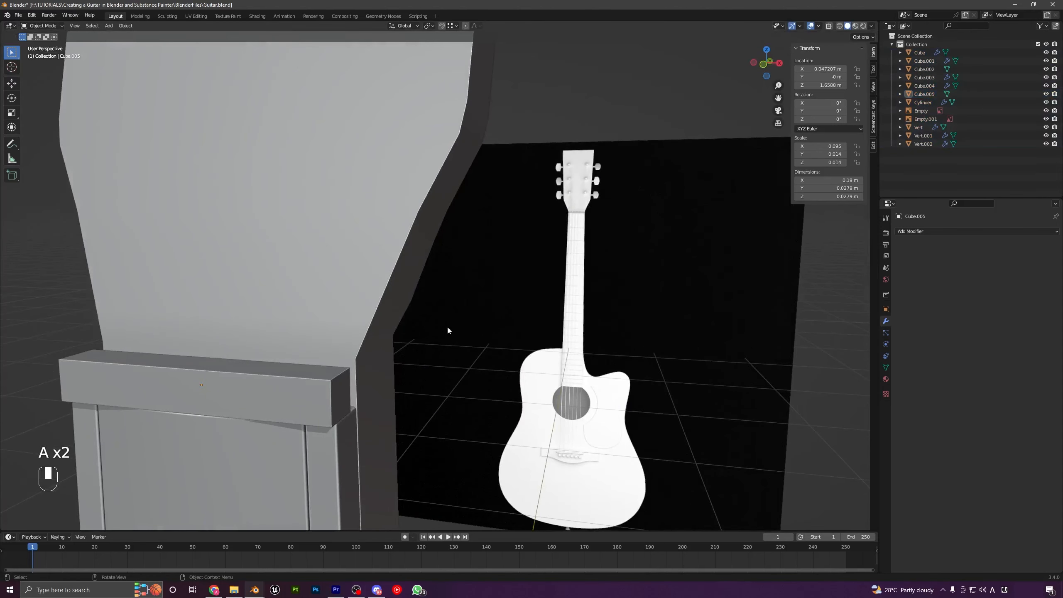
pyautogui.press('KP_1')
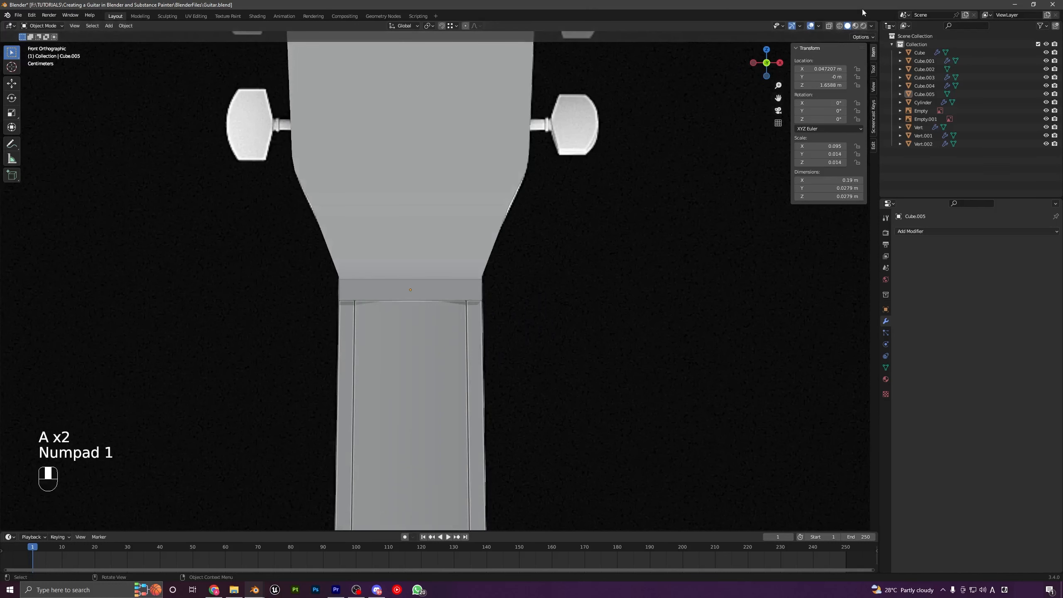
pyautogui.click(830, 26)
pyautogui.scroll(1, 550, 296)
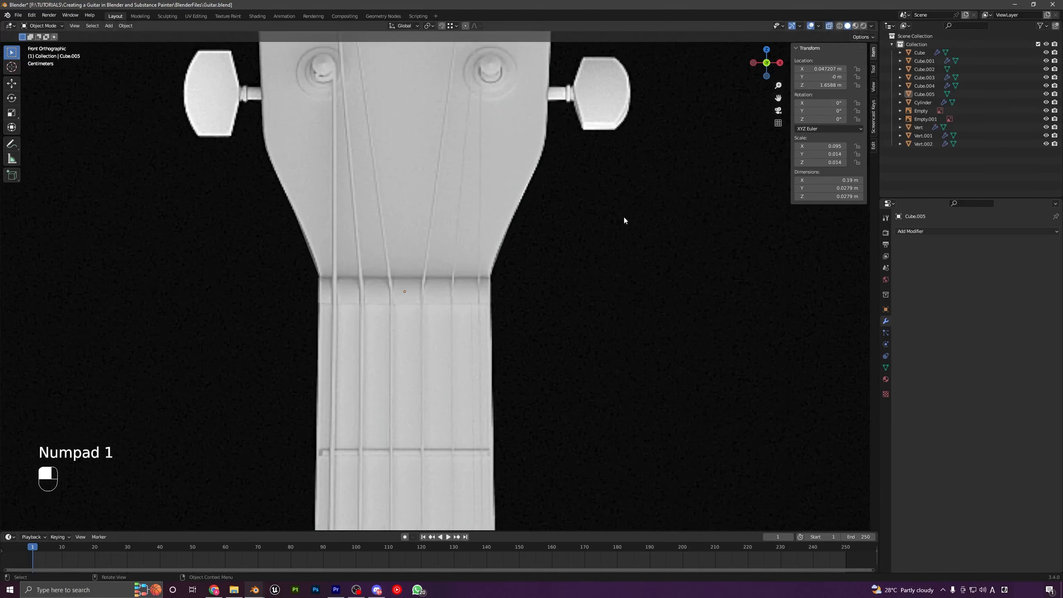
# Stretch the nut block along Z to about 0.032 m and raise it slightly to match the front reference image
pyautogui.press('Tab')
pyautogui.press('Tab')
pyautogui.press('s')
pyautogui.press('z')
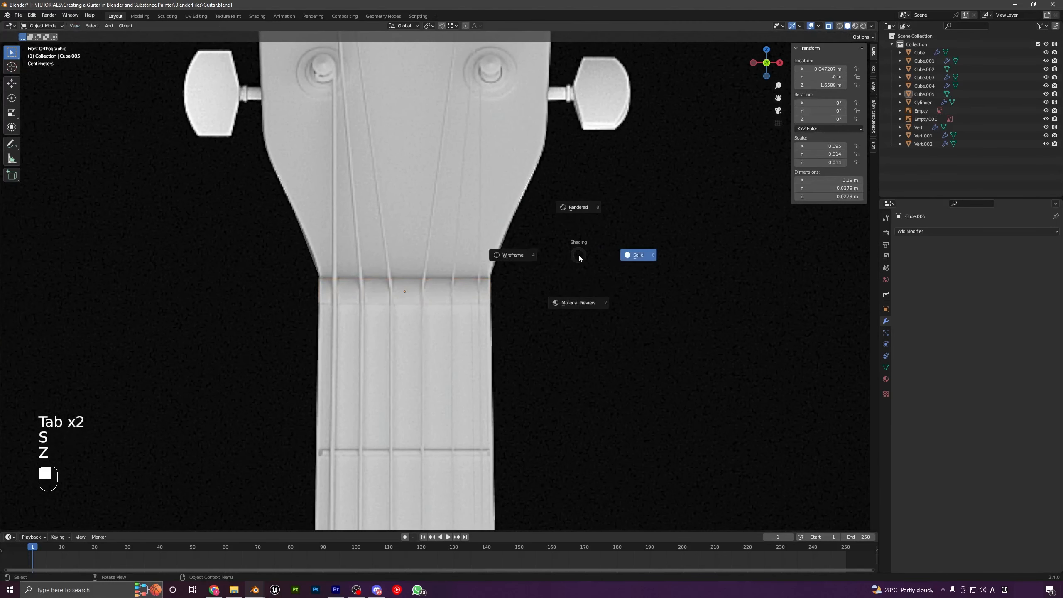
pyautogui.press('s')
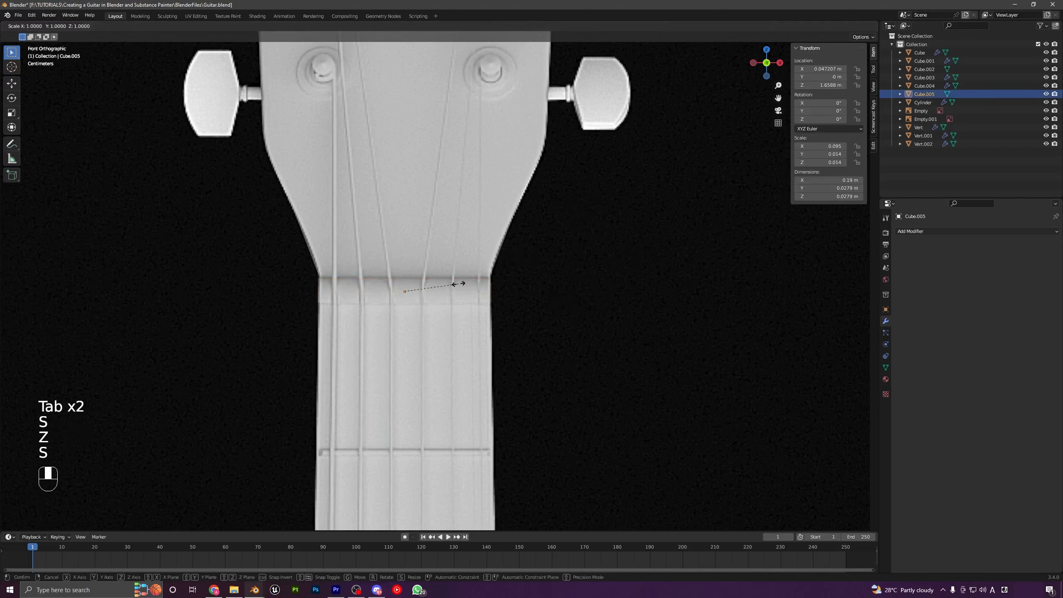
pyautogui.middleClick(466, 283)
pyautogui.press('g')
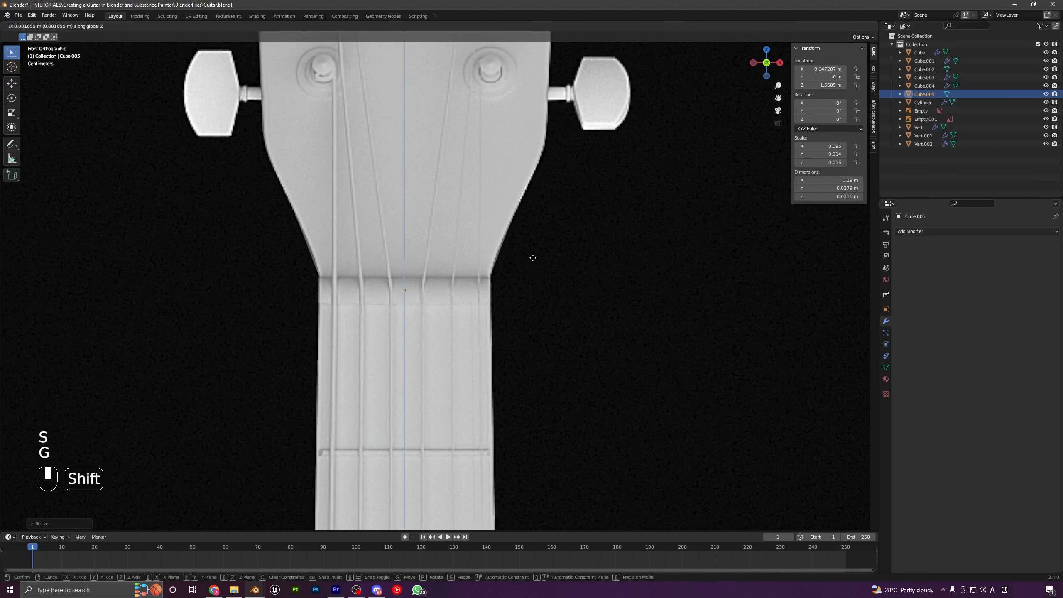
pyautogui.click(533, 260)
# In right view, shift the nut along Y to about 0.0078 m and deepen it to about 0.031 m to match the reference
pyautogui.press('KP_3')
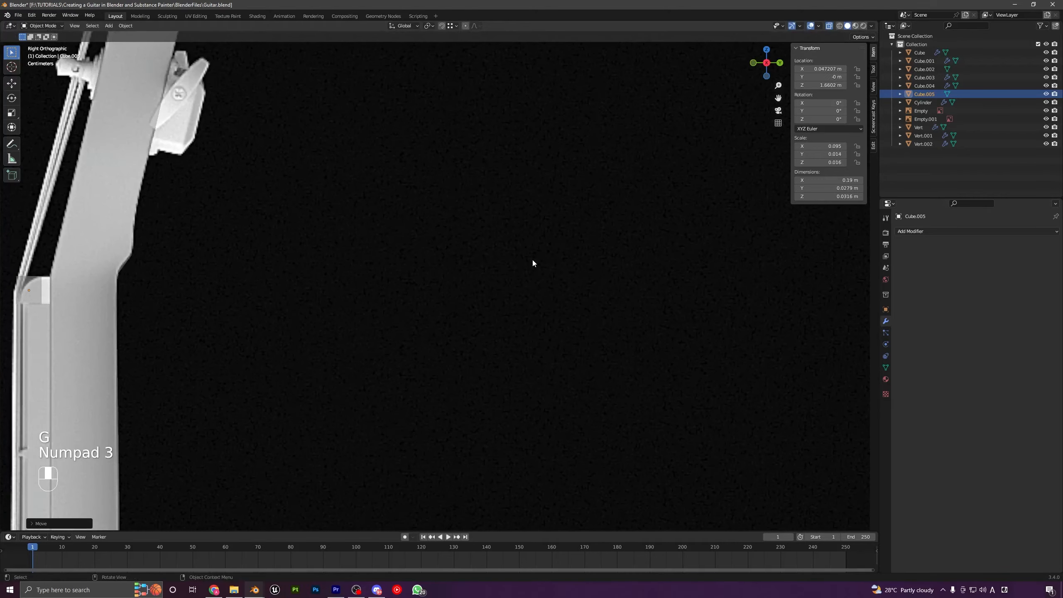
pyautogui.scroll(4, 64, 308)
pyautogui.keyDown('shift'); pyautogui.moveTo(64, 308); pyautogui.dragTo(455, 323, button='middle'); pyautogui.keyUp('shift')
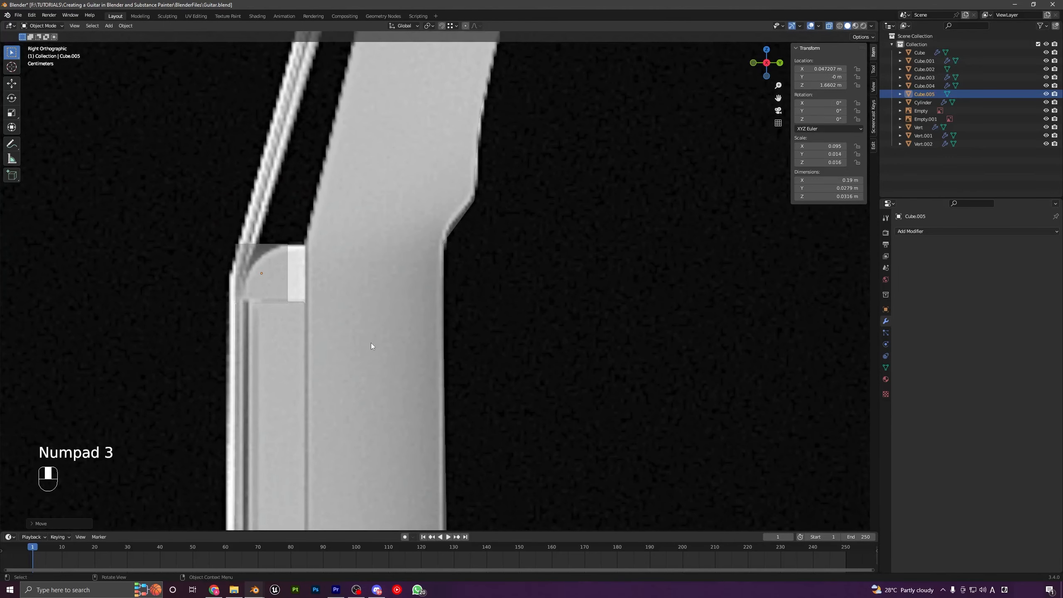
pyautogui.keyDown('shift'); pyautogui.moveTo(371, 345); pyautogui.dragTo(409, 342, button='middle'); pyautogui.keyUp('shift')
pyautogui.press('g')
pyautogui.press('y')
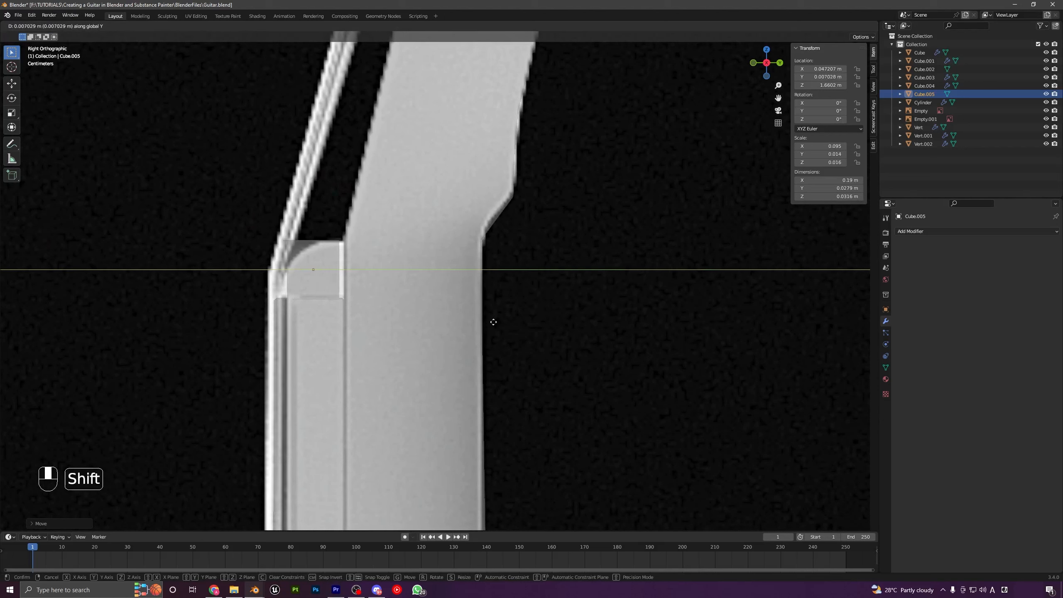
pyautogui.click(506, 323)
pyautogui.press('s')
pyautogui.press('y')
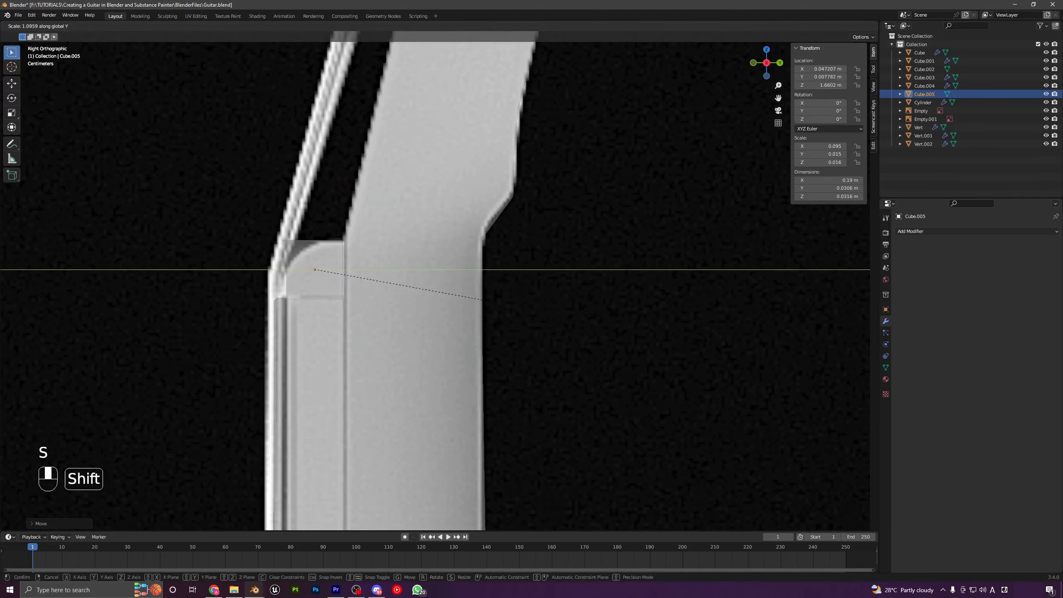
pyautogui.click(481, 299)
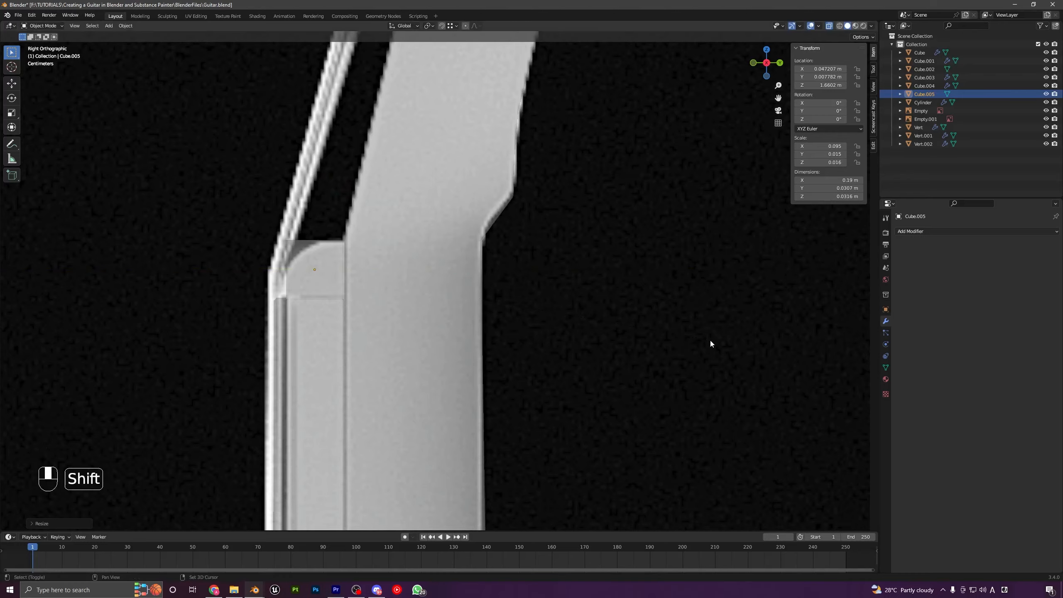
# With X-ray off, deepen the nut along Y to about 0.044 m so it overhangs the fretboard's front
pyautogui.scroll(-5, 326, 336)
pyautogui.moveTo(354, 353); pyautogui.dragTo(506, 341, button='middle')
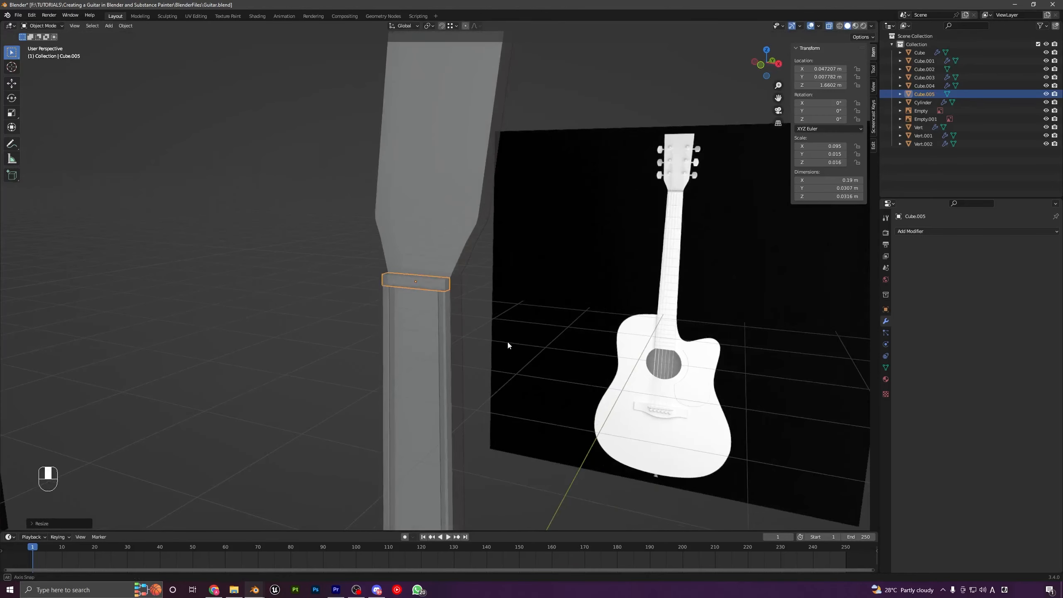
pyautogui.moveTo(472, 267); pyautogui.dragTo(376, 349, button='middle')
pyautogui.press('a')
pyautogui.press('a')
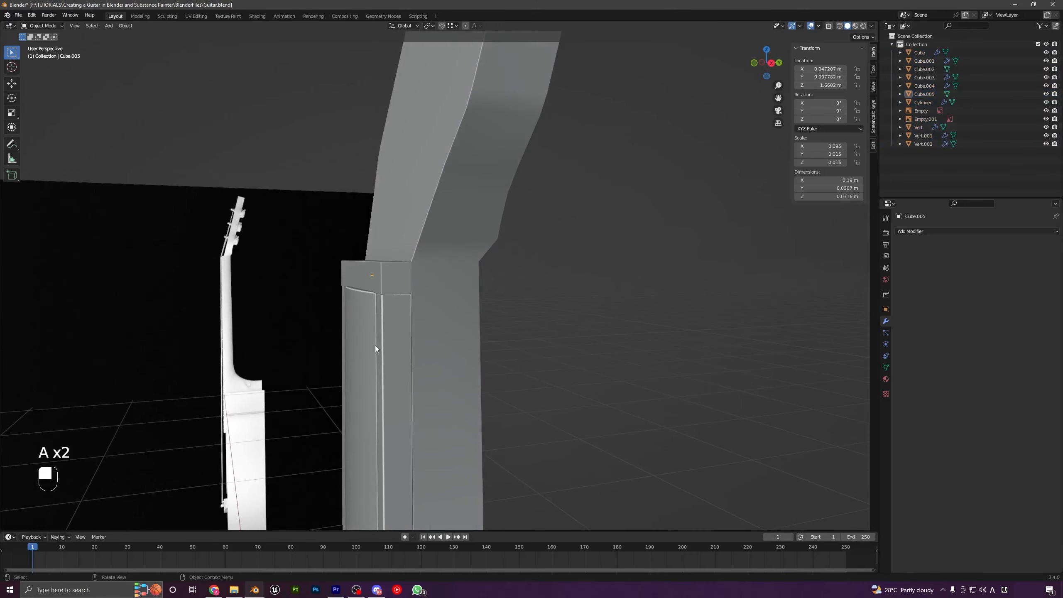
pyautogui.click(400, 289)
pyautogui.moveTo(400, 289); pyautogui.dragTo(412, 360, button='middle')
pyautogui.press('s')
pyautogui.middleClick(412, 359)
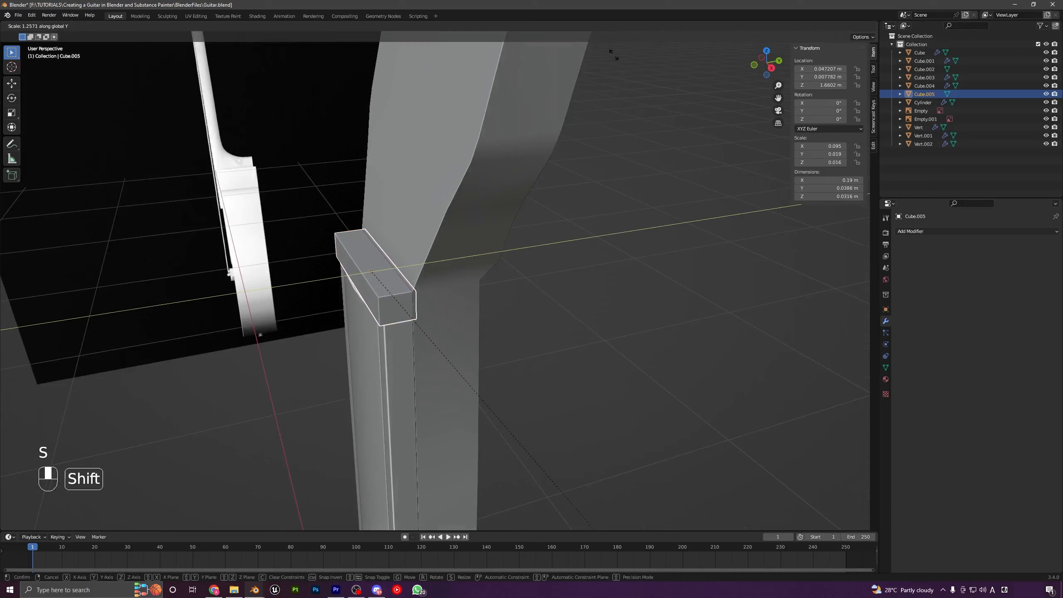
pyautogui.click(500, 251)
pyautogui.press('a')
pyautogui.press('a')
# Narrow the nut along X to about 0.189 m so its ends fit the neck's width
pyautogui.moveTo(500, 250); pyautogui.dragTo(439, 255, button='middle')
pyautogui.click(439, 254)
pyautogui.press('s')
pyautogui.middleClick(525, 286)
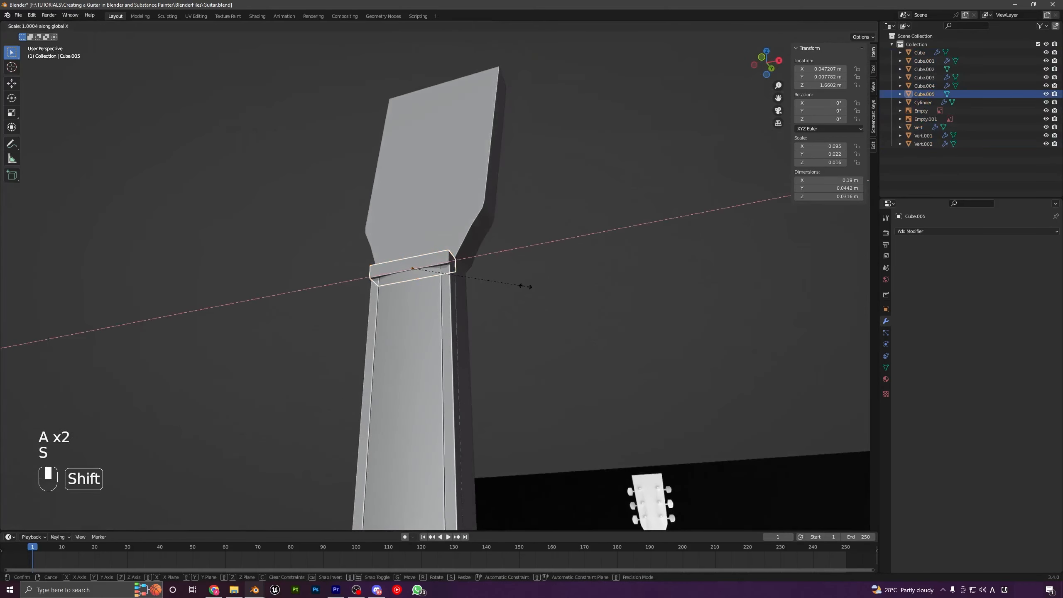
pyautogui.keyDown('shift'); pyautogui.click(509, 287); pyautogui.keyUp('shift')
pyautogui.press('a')
pyautogui.press('a')
pyautogui.moveTo(475, 287); pyautogui.dragTo(393, 280, button='middle')
pyautogui.scroll(3, 460, 289)
pyautogui.click(396, 279)
pyautogui.press('s')
pyautogui.middleClick(445, 326)
pyautogui.keyDown('shift'); pyautogui.click(446, 328); pyautogui.keyUp('shift')
pyautogui.press('a')
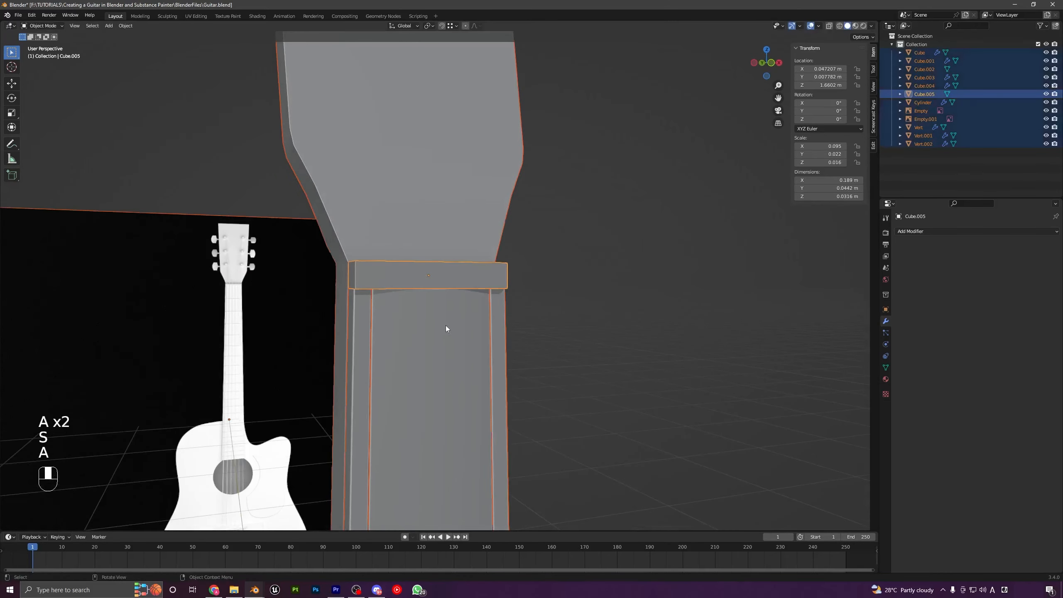
pyautogui.press('a')
# Apply the nut's scale so all its scale values are 1
pyautogui.scroll(-2, 431, 298)
pyautogui.click(442, 275)
pyautogui.hotkey('ctrl', 'a')
pyautogui.click(475, 283)
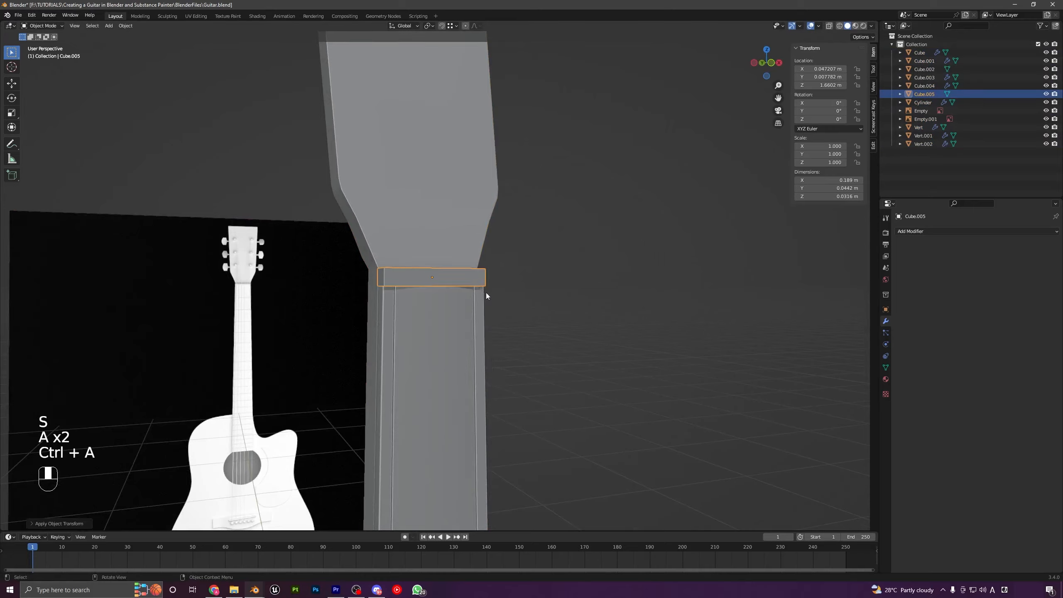
# Add a Bevel modifier to the nut with an amount of 0.002 m
pyautogui.moveTo(485, 292); pyautogui.dragTo(390, 311, button='middle')
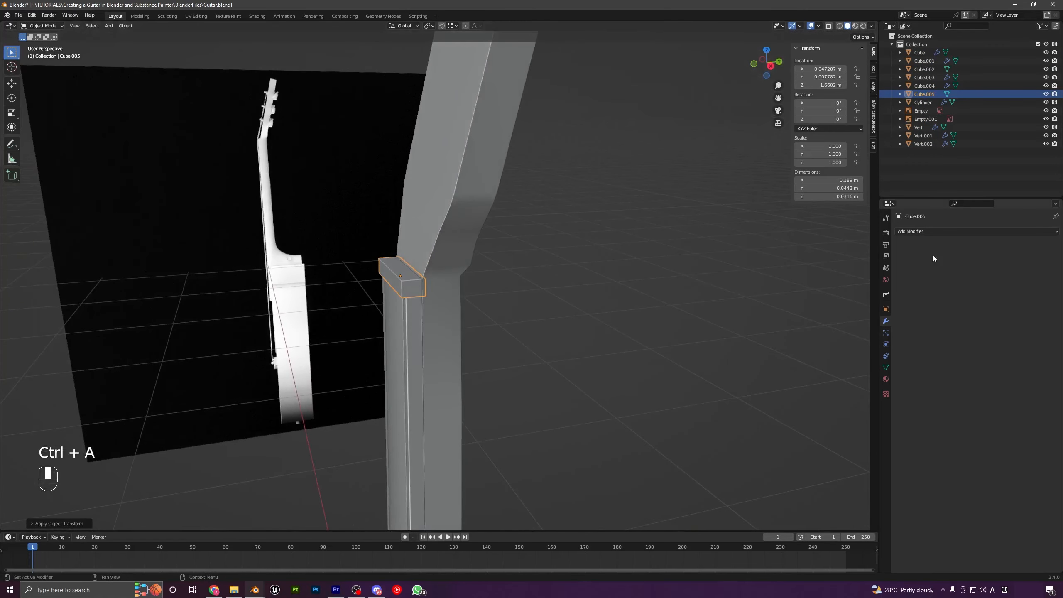
pyautogui.click(930, 231)
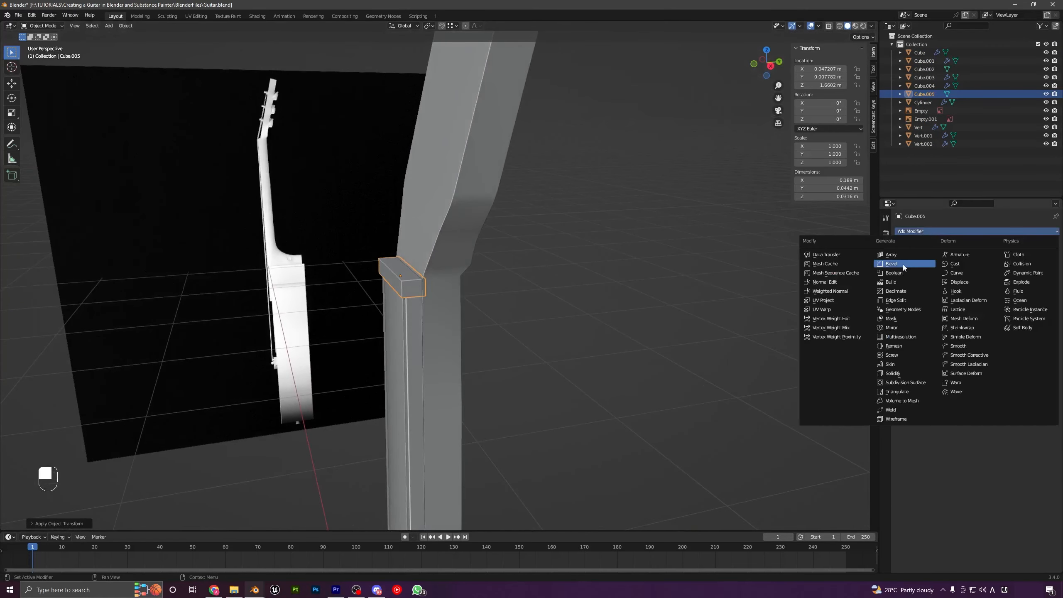
pyautogui.click(902, 266)
pyautogui.moveTo(543, 318); pyautogui.dragTo(576, 320, button='middle')
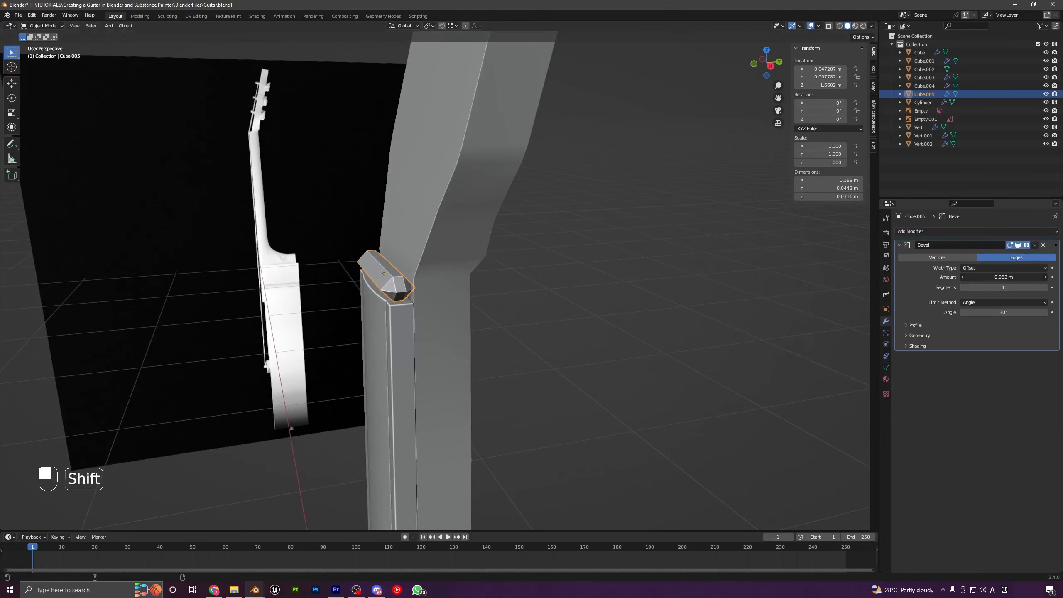
pyautogui.moveTo(1003, 277)
pyautogui.keyDown('shift'); pyautogui.mouseDown()
pyautogui.moveTo(979, 277)
pyautogui.moveTo(992, 277)
pyautogui.mouseUp(); pyautogui.keyUp('shift')
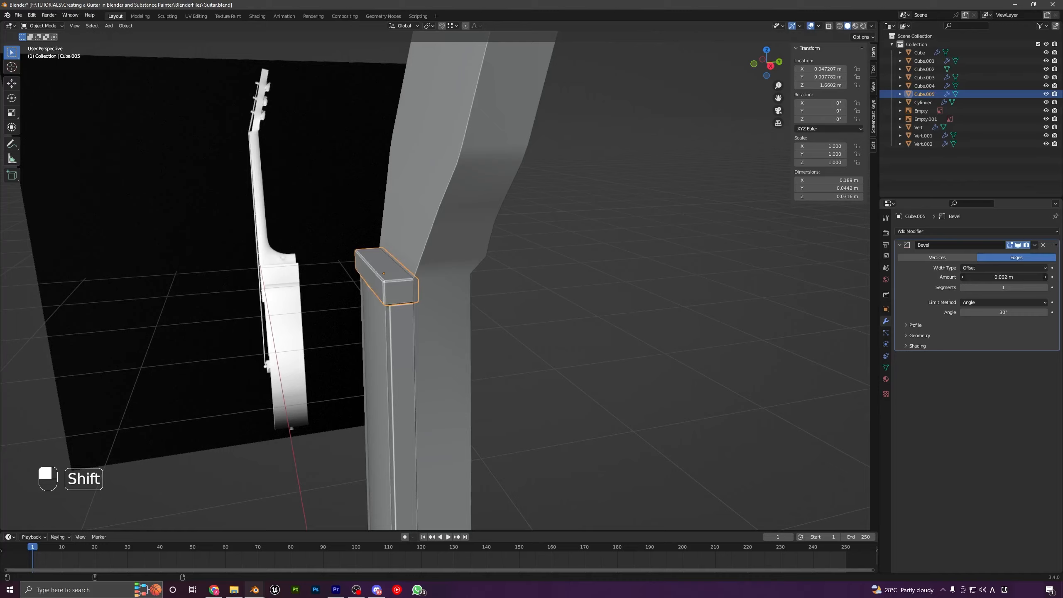
pyautogui.press('a')
pyautogui.press('a')
# Bevel the nut's upper front edge with multiple segments to round it over nearly the block's full height
pyautogui.scroll(-4, 420, 302)
pyautogui.moveTo(405, 321); pyautogui.dragTo(443, 325, button='middle')
pyautogui.scroll(4, 435, 326)
pyautogui.press('Tab')
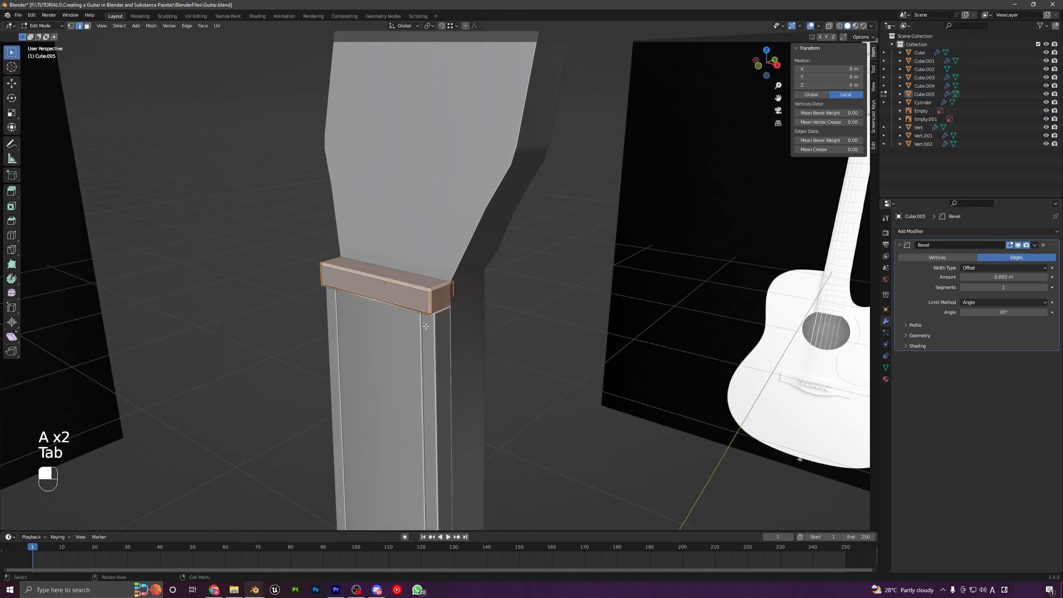
pyautogui.scroll(2, 426, 326)
pyautogui.press('2')
pyautogui.click(402, 293)
pyautogui.moveTo(401, 292); pyautogui.dragTo(358, 302, button='middle')
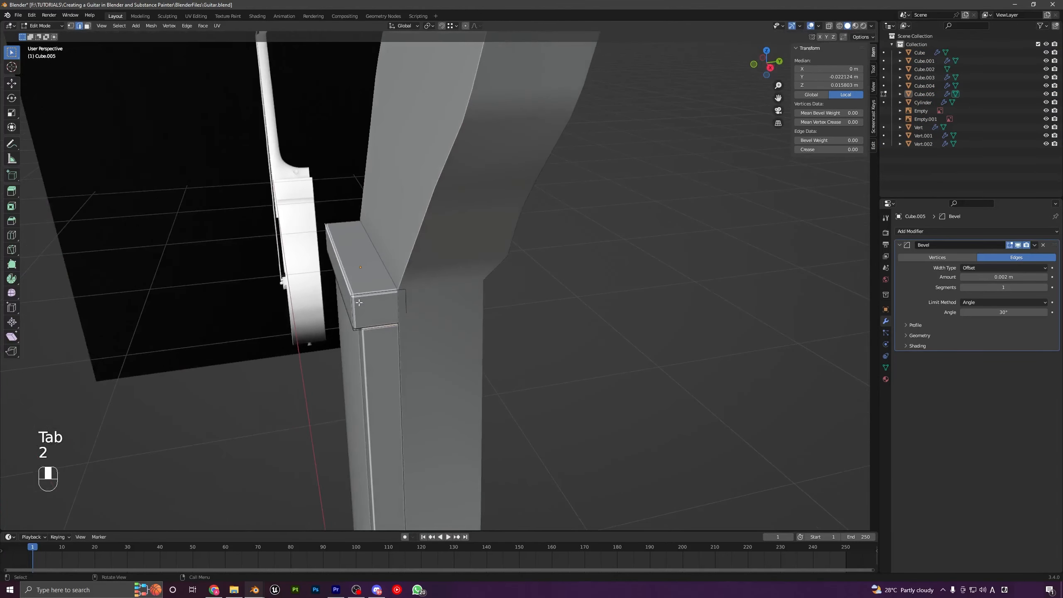
pyautogui.hotkey('ctrl', 'b')
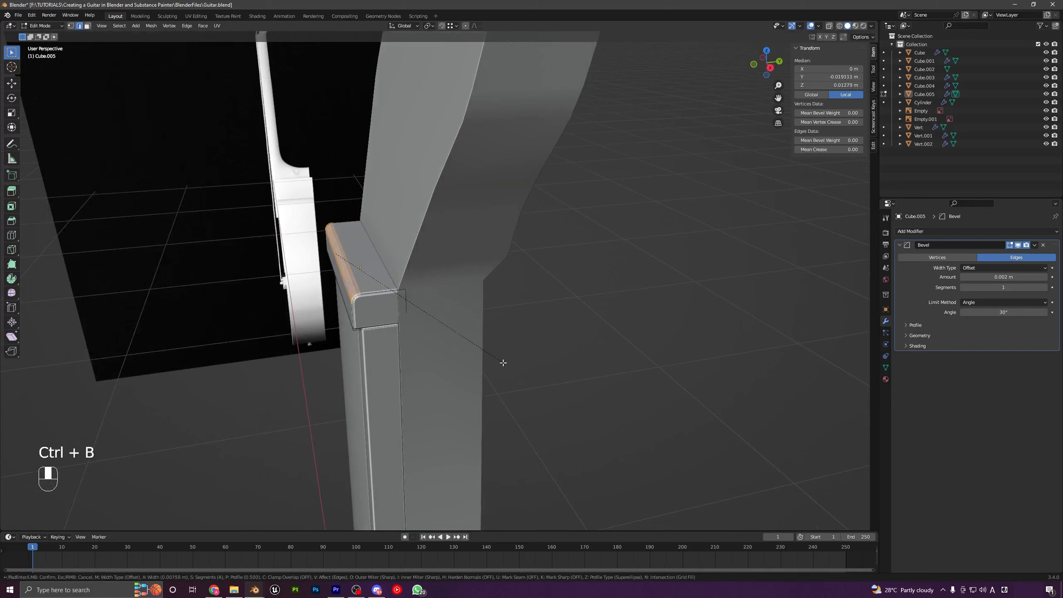
pyautogui.click(517, 372)
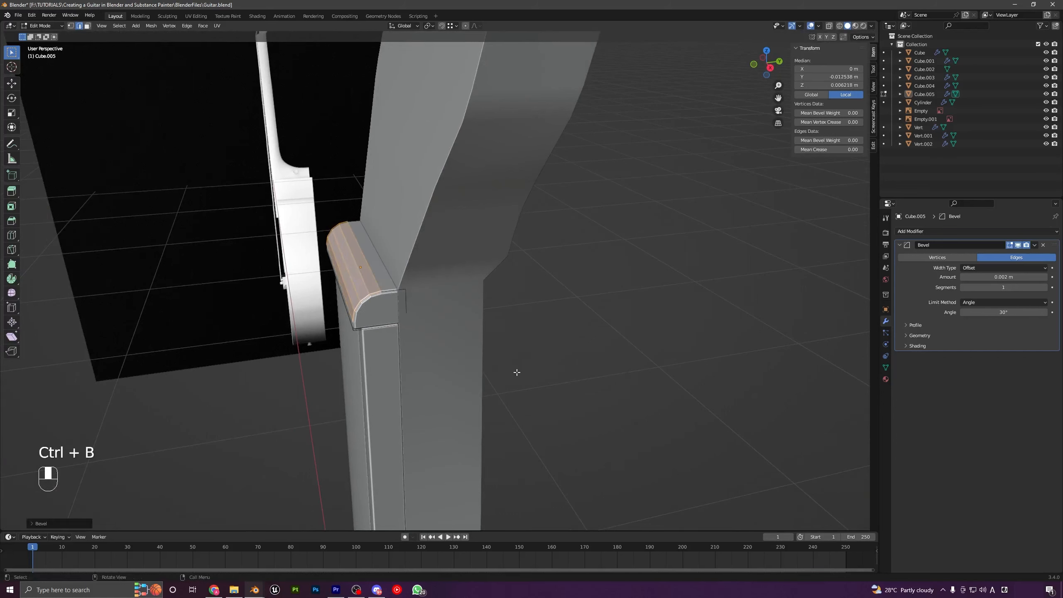
# Shade the nut smooth, with Harden Normals on in its Bevel modifier and Auto Smooth on at 30°
pyautogui.press('Tab')
pyautogui.rightClick(369, 298)
pyautogui.click(380, 303)
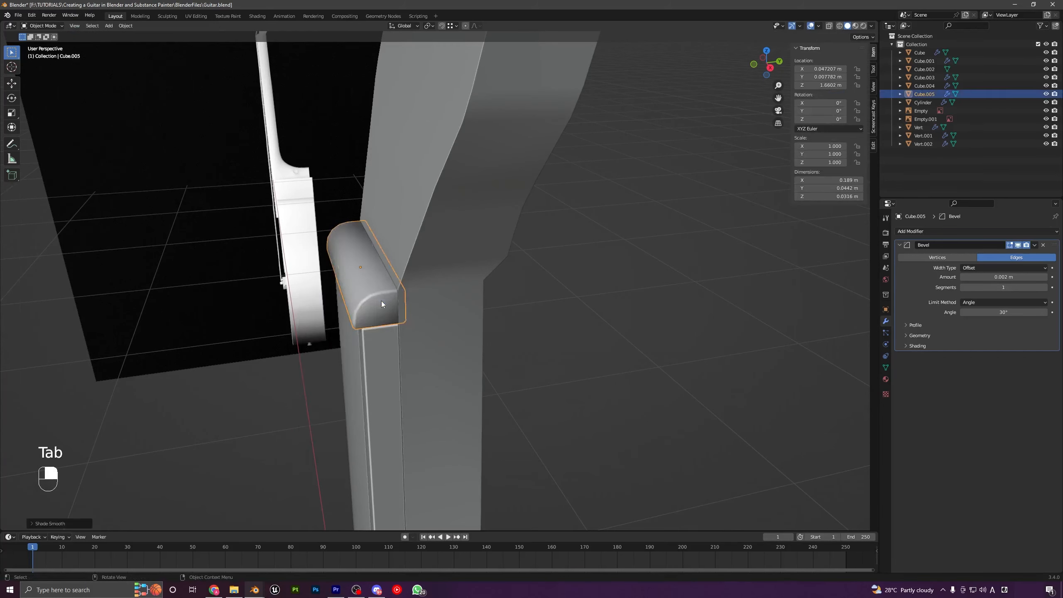
pyautogui.click(907, 346)
pyautogui.click(970, 358)
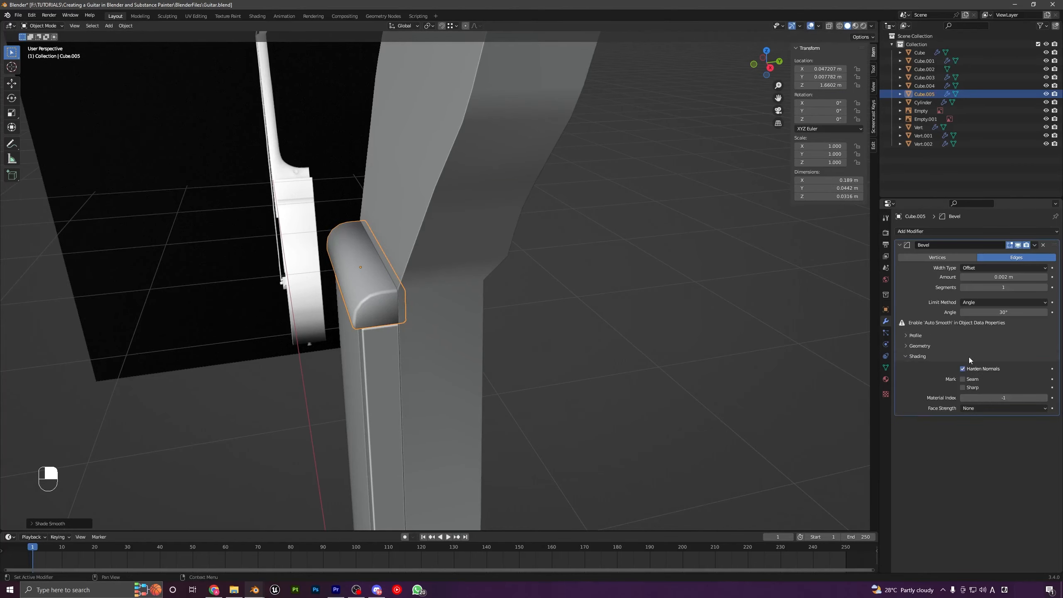
pyautogui.click(885, 367)
pyautogui.click(962, 454)
pyautogui.press('a')
pyautogui.press('a')
# Thin the fretboard and its binding strips along Y to about 0.865 scale and shift them along Y to sit against the neck
pyautogui.moveTo(462, 348); pyautogui.dragTo(481, 307, button='middle')
pyautogui.click(417, 313)
pyautogui.keyDown('shift'); pyautogui.click(418, 315); pyautogui.keyUp('shift')
pyautogui.press('s')
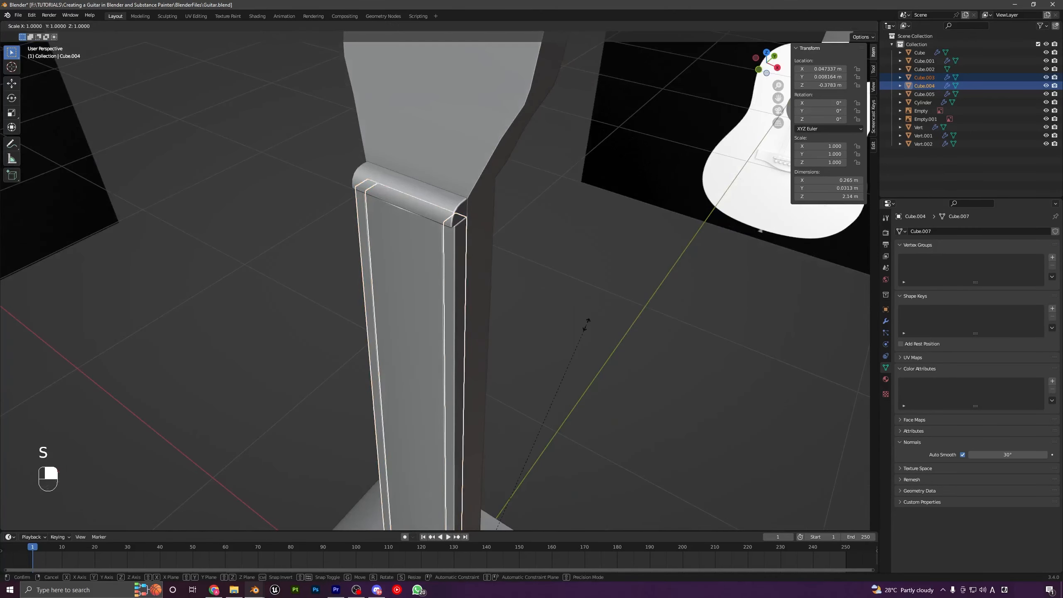
pyautogui.press('y')
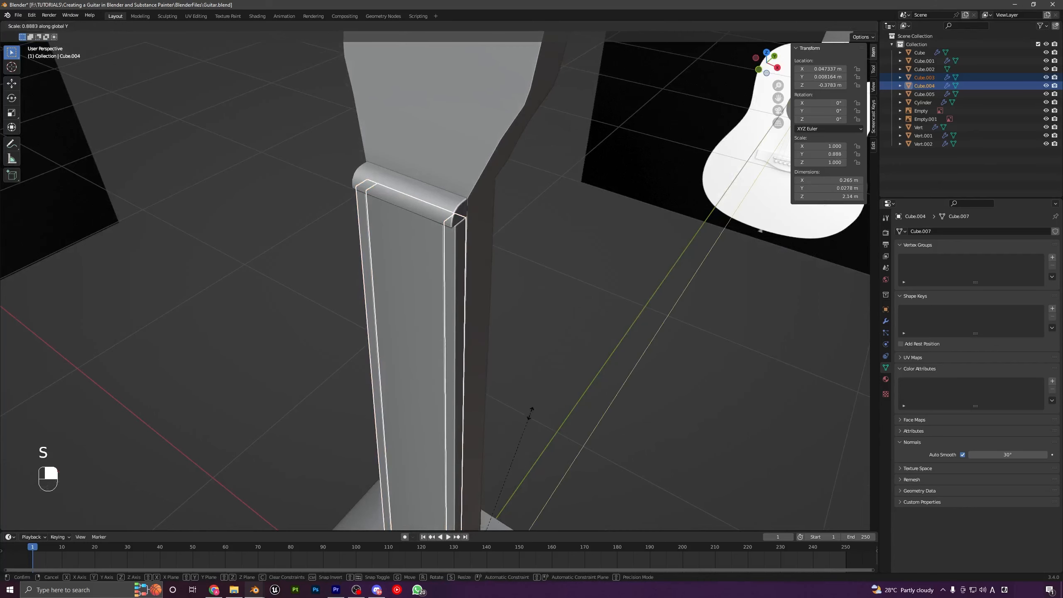
pyautogui.click(527, 425)
pyautogui.moveTo(527, 427); pyautogui.dragTo(445, 251, button='middle')
pyautogui.press('g')
pyautogui.press('y')
pyautogui.press('g')
pyautogui.click(470, 343)
# Examine how the fretboard, binding strips and nut sit along the neck down to the guitar body
pyautogui.press('a')
pyautogui.press('a')
pyautogui.scroll(-6, 445, 251)
pyautogui.keyDown('shift'); pyautogui.moveTo(463, 384); pyautogui.dragTo(469, 247, button='middle'); pyautogui.keyUp('shift')
pyautogui.moveTo(468, 247); pyautogui.dragTo(483, 264, button='middle')
pyautogui.press('a')
pyautogui.press('a')
pyautogui.scroll(-4, 398, 288)
pyautogui.scroll(3, 473, 295)
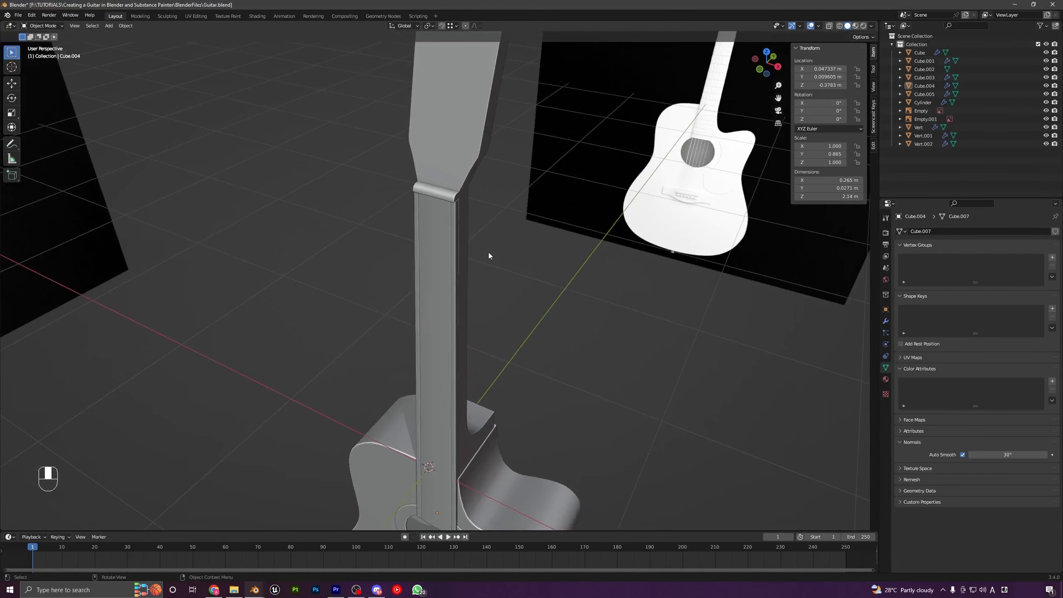
# With X-ray on, compare the nut, fretboard and neck with the side reference image along their full length
pyautogui.press('KP_3')
pyautogui.click(828, 26)
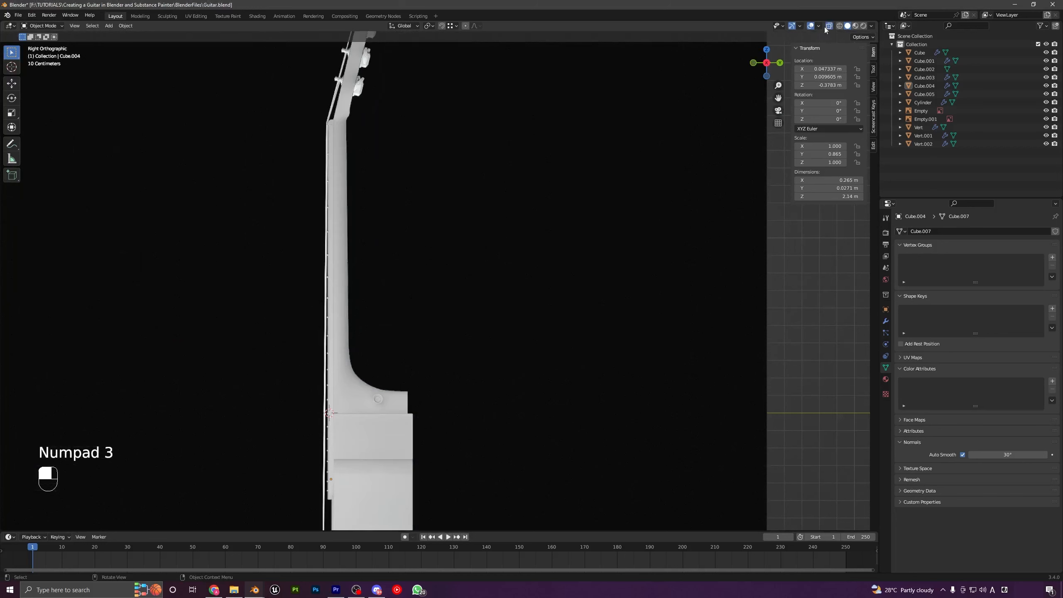
pyautogui.keyDown('shift'); pyautogui.moveTo(392, 128); pyautogui.dragTo(432, 193, button='middle'); pyautogui.keyUp('shift')
pyautogui.scroll(6, 432, 293)
pyautogui.keyDown('shift'); pyautogui.moveTo(324, 102); pyautogui.dragTo(471, 312, button='middle'); pyautogui.keyUp('shift')
pyautogui.scroll(3, 470, 311)
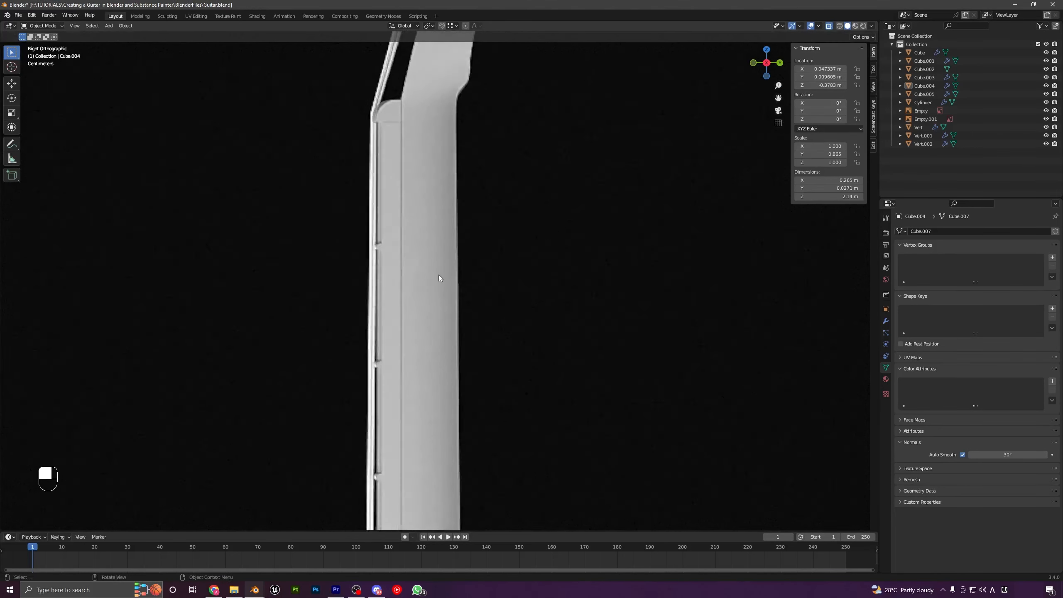
pyautogui.keyDown('shift'); pyautogui.moveTo(407, 172); pyautogui.dragTo(488, 291, button='middle'); pyautogui.keyUp('shift')
pyautogui.scroll(2, 500, 273)
pyautogui.press('g')
pyautogui.press('y')
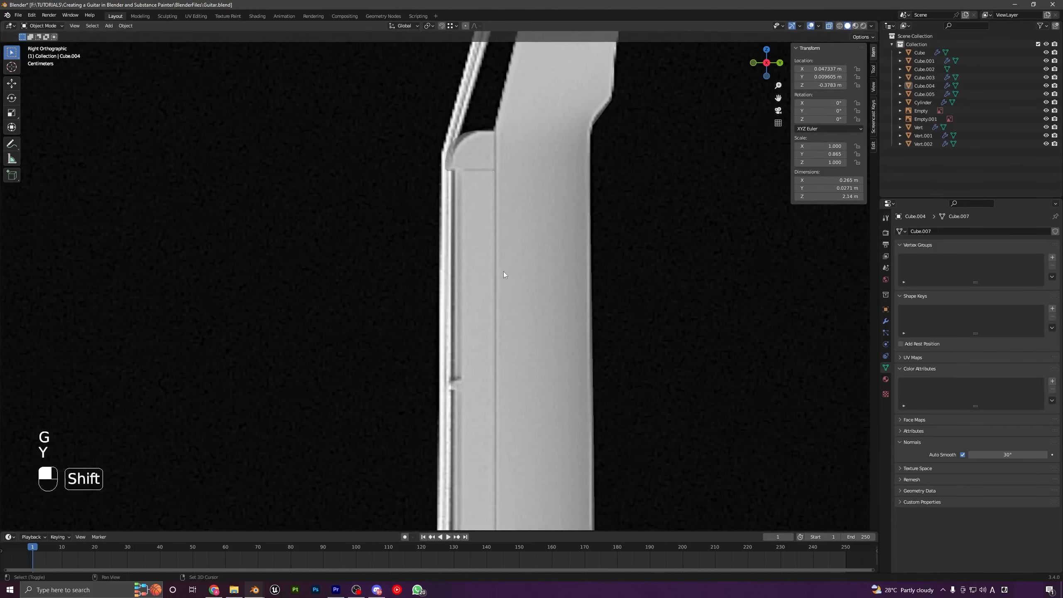
pyautogui.keyDown('shift'); pyautogui.rightClick(532, 271); pyautogui.keyUp('shift')
pyautogui.scroll(-5, 483, 238)
pyautogui.moveTo(463, 250); pyautogui.dragTo(465, 250, button='middle')
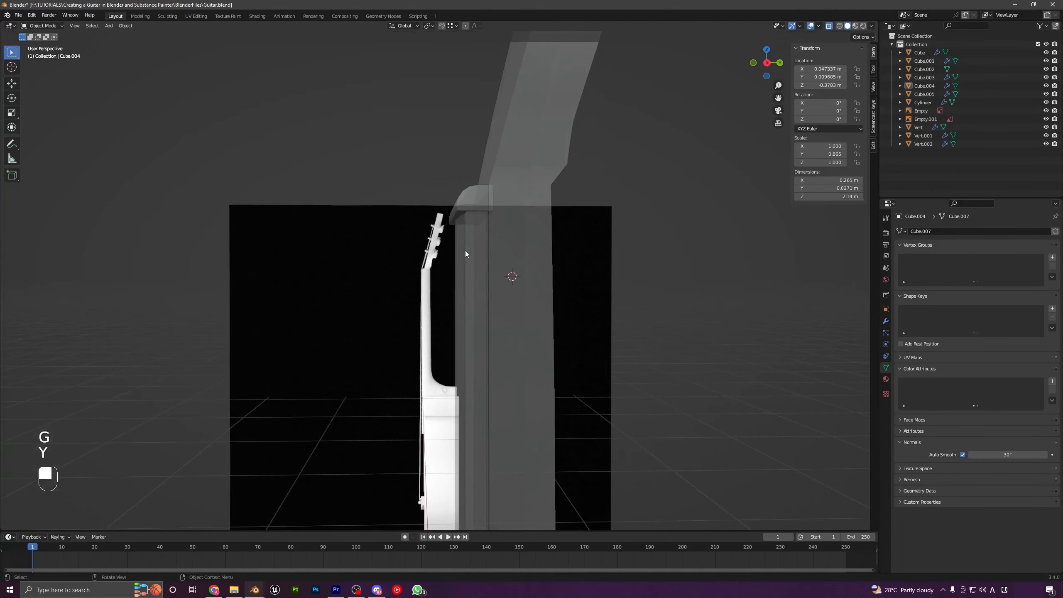
pyautogui.press('KP_3')
pyautogui.moveTo(447, 299)
pyautogui.keyDown('shift'); pyautogui.mouseDown(button='middle')
pyautogui.moveTo(465, 258)
pyautogui.moveTo(450, 290)
pyautogui.mouseUp(button='middle'); pyautogui.keyUp('shift')
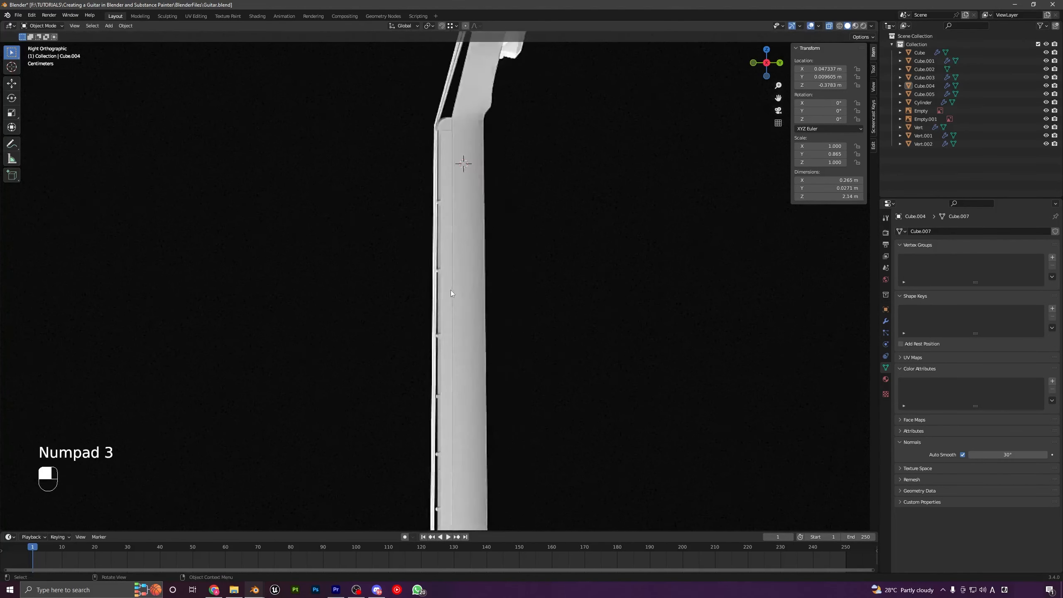
pyautogui.scroll(-3, 451, 290)
pyautogui.keyDown('shift'); pyautogui.moveTo(465, 364); pyautogui.dragTo(439, 92, button='middle'); pyautogui.keyUp('shift')
pyautogui.moveTo(438, 289)
pyautogui.keyDown('shift'); pyautogui.mouseDown(button='middle')
pyautogui.moveTo(433, 166)
pyautogui.moveTo(445, 307)
pyautogui.mouseUp(button='middle'); pyautogui.keyUp('shift')
pyautogui.scroll(-4, 439, 223)
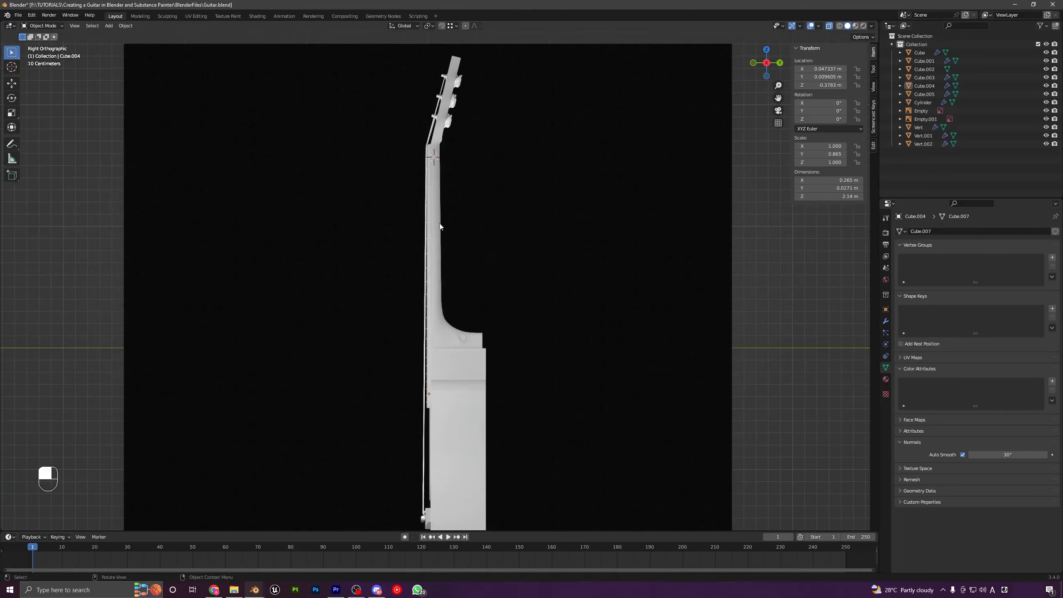
pyautogui.moveTo(440, 227); pyautogui.dragTo(492, 259, button='middle')
pyautogui.scroll(-4, 506, 242)
pyautogui.scroll(4, 504, 268)
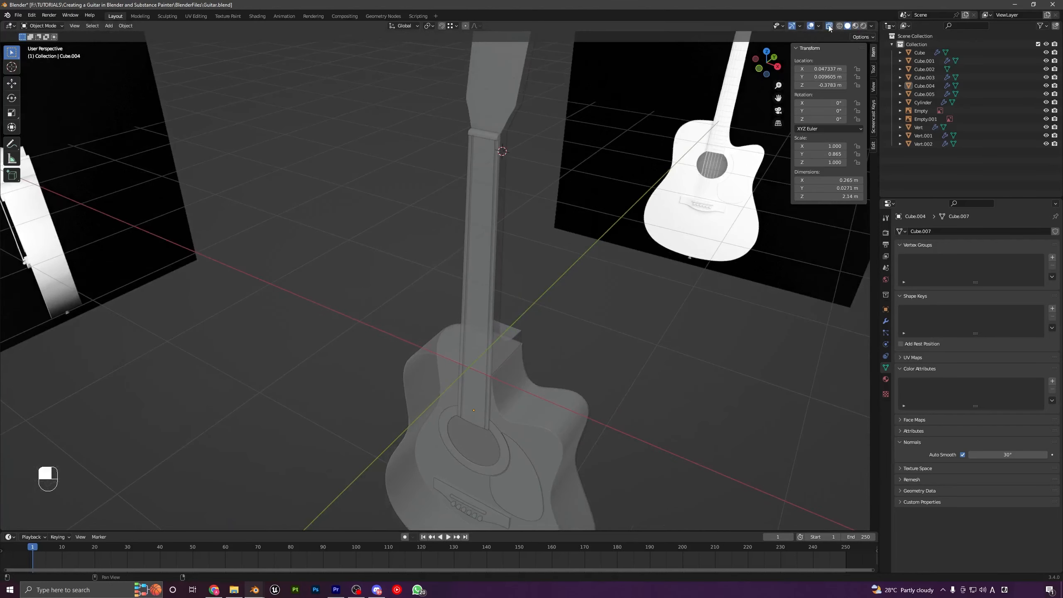
# With X-ray off, flatten the nut along Z to about 0.815 scale and lower it to about Z 1.657 m
pyautogui.click(830, 28)
pyautogui.moveTo(540, 193); pyautogui.dragTo(636, 202, button='middle')
pyautogui.keyDown('shift'); pyautogui.moveTo(500, 167); pyautogui.dragTo(498, 302, button='middle'); pyautogui.keyUp('shift')
pyautogui.scroll(7, 500, 293)
pyautogui.click(519, 221)
pyautogui.press('s')
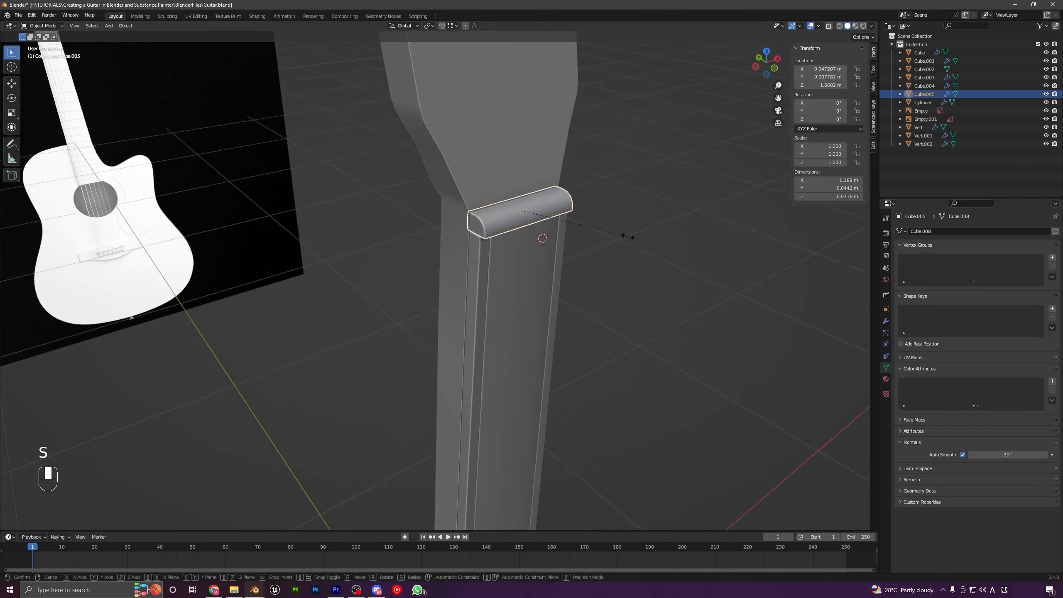
pyautogui.press('z')
pyautogui.click(565, 211)
pyautogui.press('g')
pyautogui.press('z')
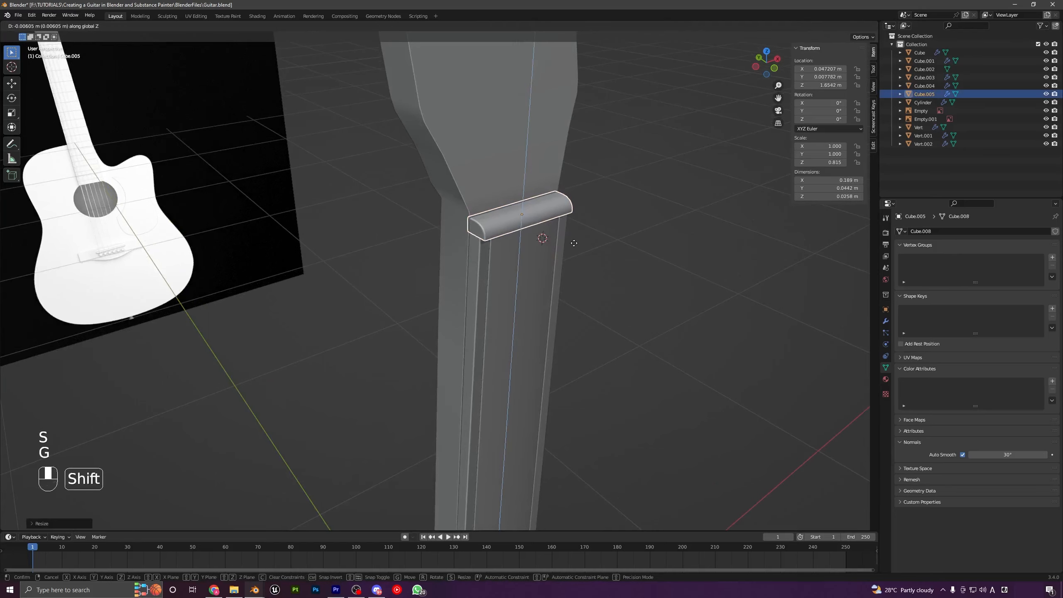
pyautogui.click(575, 226)
pyautogui.press('a')
pyautogui.press('a')
pyautogui.moveTo(567, 234); pyautogui.dragTo(509, 218, button='middle')
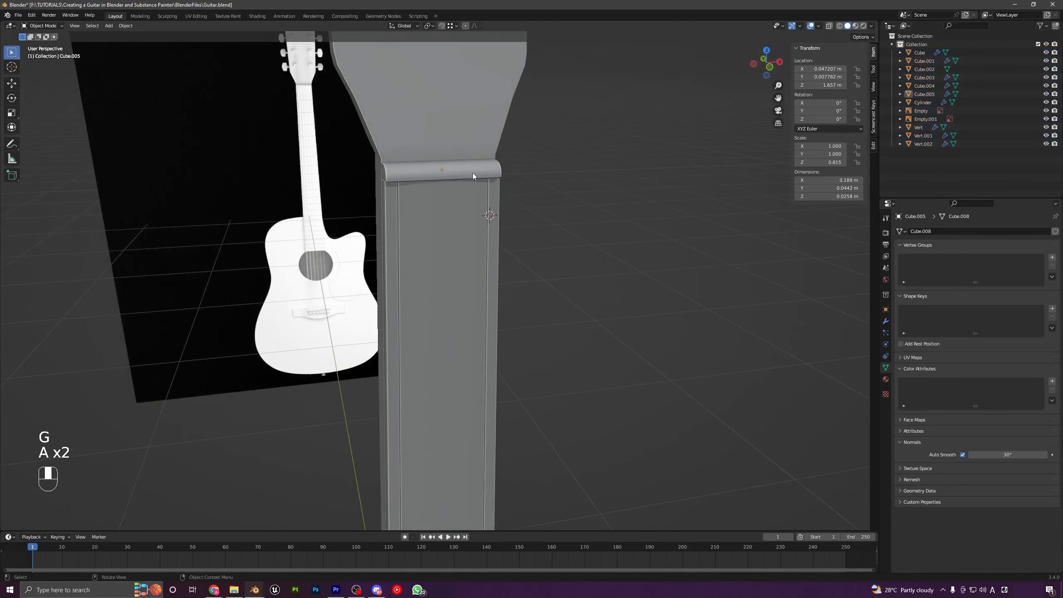
# Thicken the nut along Z to about 0.853 scale and raise it to about Z 1.6587 m
pyautogui.moveTo(473, 176); pyautogui.dragTo(424, 172, button='middle')
pyautogui.click(375, 189)
pyautogui.press('s')
pyautogui.press('z')
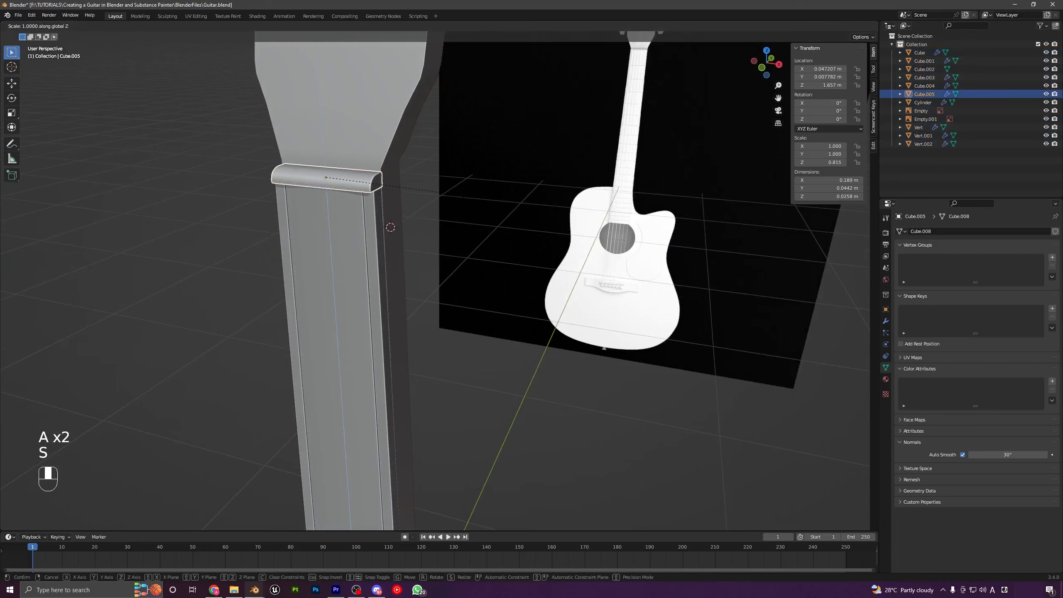
pyautogui.click(517, 217)
pyautogui.press('g')
pyautogui.press('z')
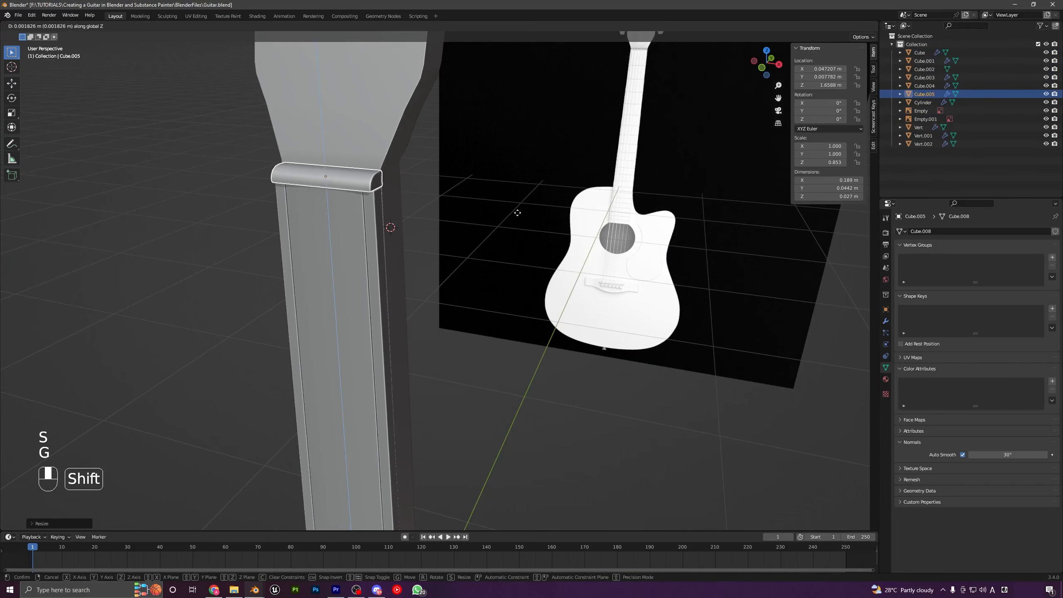
pyautogui.click(517, 213)
pyautogui.press('a')
pyautogui.press('a')
# Save the guitar file
pyautogui.moveTo(508, 220); pyautogui.dragTo(450, 248, button='middle')
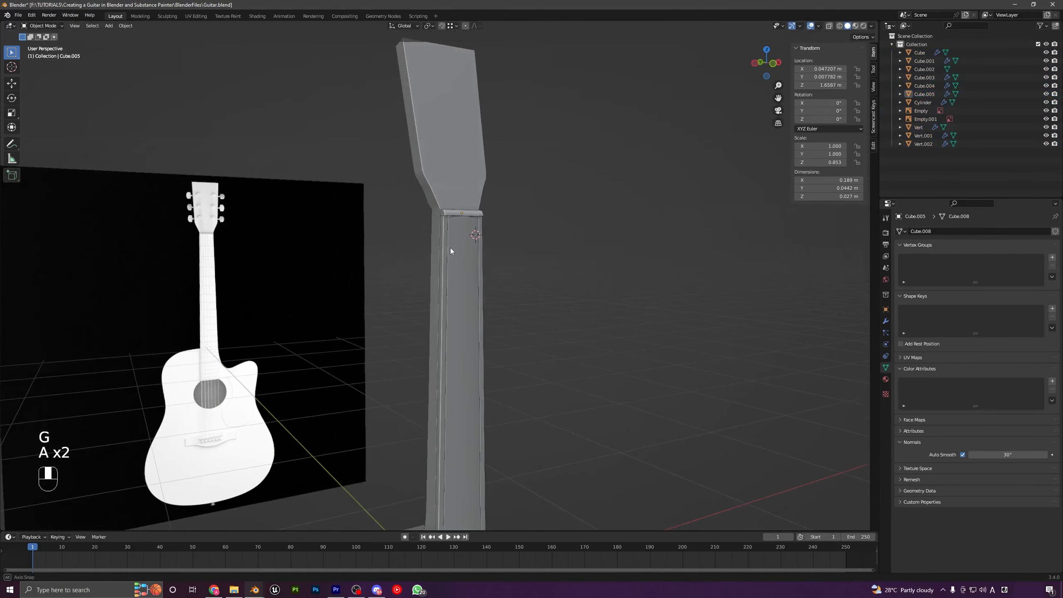
pyautogui.moveTo(454, 338); pyautogui.dragTo(478, 227, button='middle')
pyautogui.hotkey('ctrl', 's')
# In front view with X-ray on, examine the fret spacing on the reference image from the nut to the sound hole
pyautogui.press('KP_1')
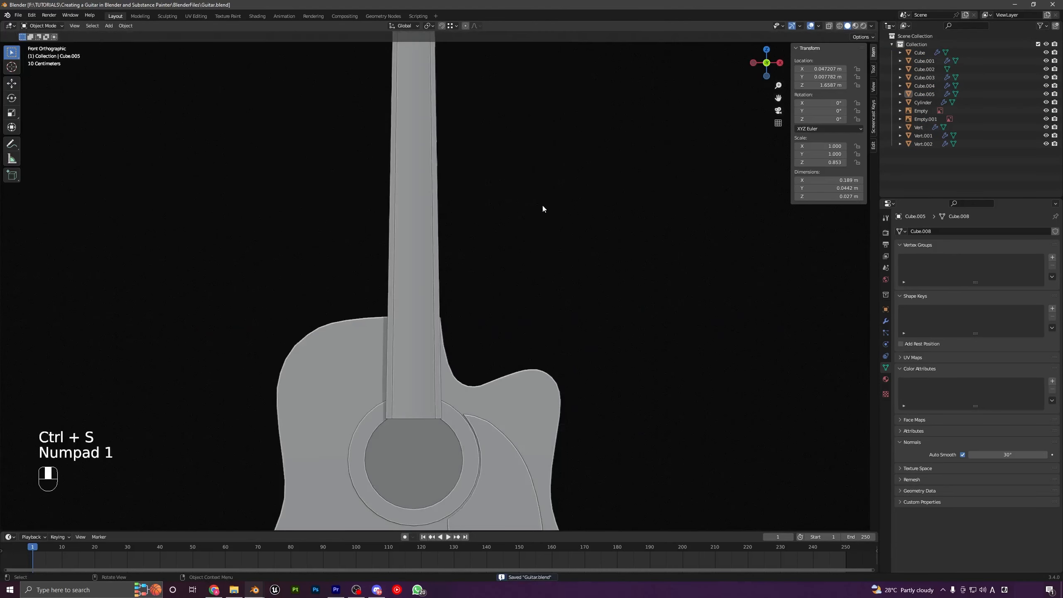
pyautogui.click(828, 26)
pyautogui.keyDown('shift'); pyautogui.moveTo(462, 139); pyautogui.dragTo(483, 283, button='middle'); pyautogui.keyUp('shift')
pyautogui.scroll(3, 483, 284)
pyautogui.keyDown('shift'); pyautogui.moveTo(481, 173); pyautogui.dragTo(465, 263, button='middle'); pyautogui.keyUp('shift')
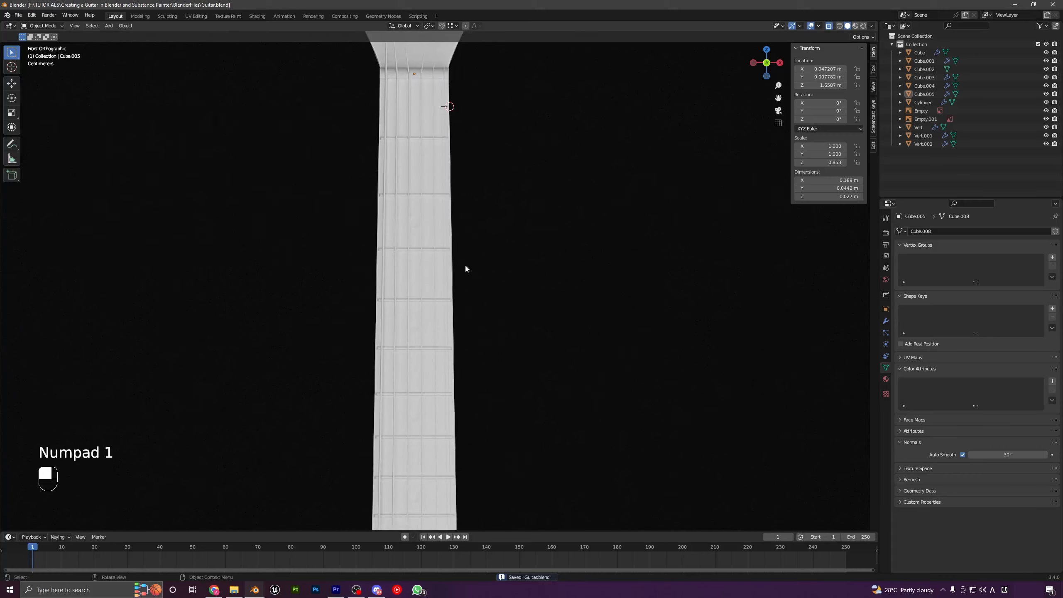
pyautogui.scroll(2, 465, 263)
pyautogui.keyDown('shift'); pyautogui.moveTo(440, 172); pyautogui.dragTo(453, 321, button='middle'); pyautogui.keyUp('shift')
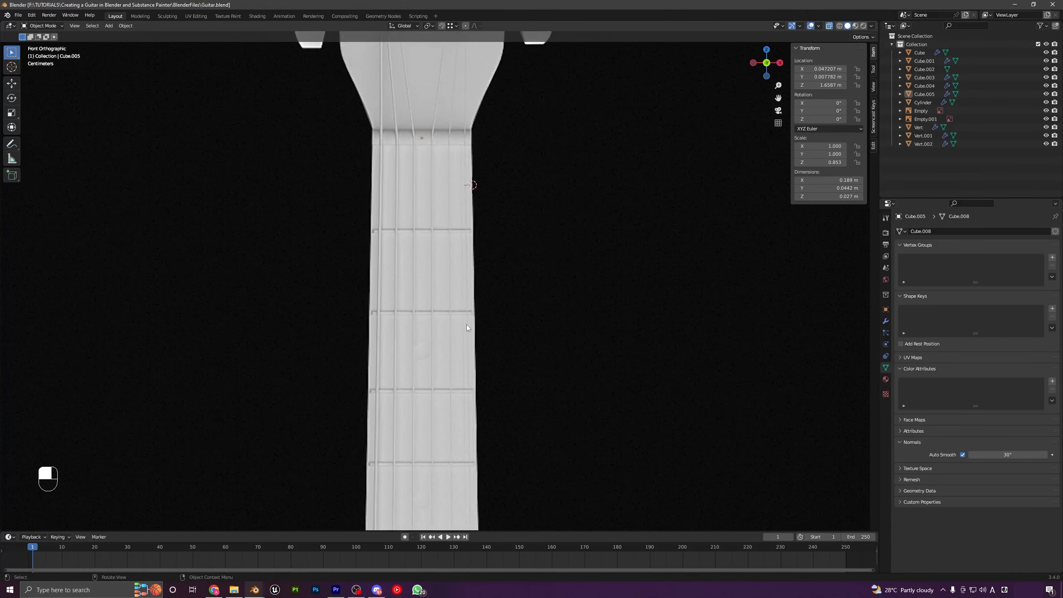
pyautogui.scroll(-6, 467, 325)
pyautogui.keyDown('shift'); pyautogui.moveTo(465, 201); pyautogui.dragTo(488, 250, button='middle'); pyautogui.keyUp('shift')
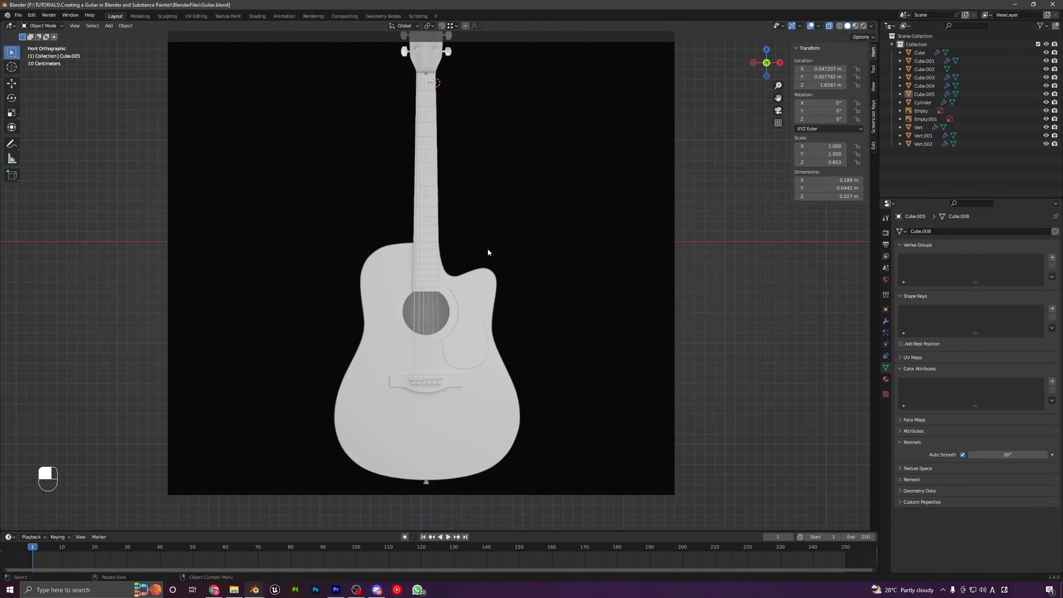
pyautogui.scroll(3, 491, 276)
pyautogui.keyDown('shift'); pyautogui.moveTo(450, 84); pyautogui.dragTo(468, 321, button='middle'); pyautogui.keyUp('shift')
pyautogui.keyDown('shift'); pyautogui.moveTo(464, 223); pyautogui.dragTo(459, 308, button='middle'); pyautogui.keyUp('shift')
pyautogui.scroll(7, 466, 318)
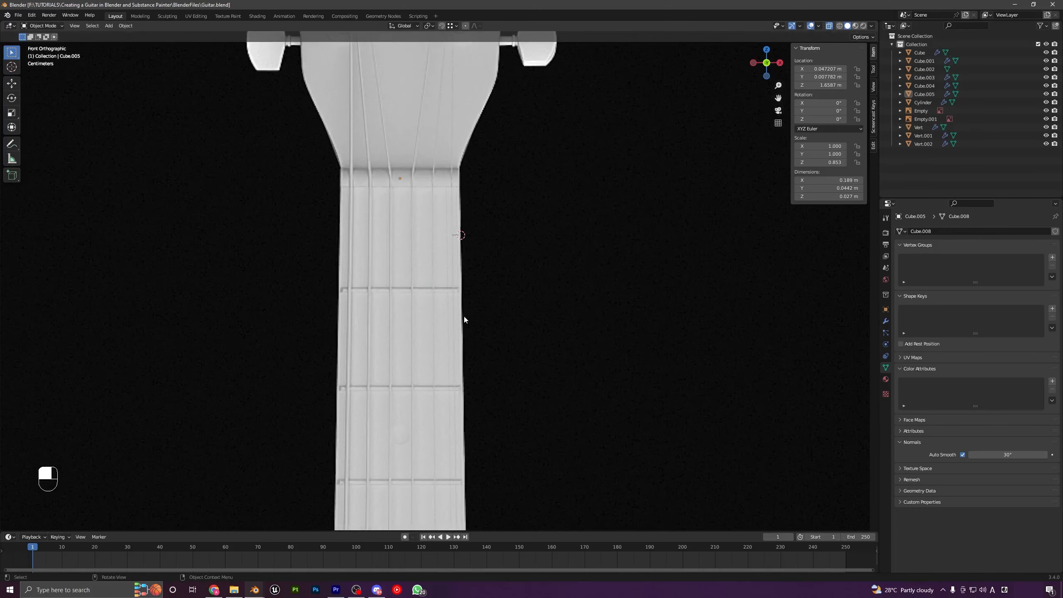
# Add a cube, shrink it to about 0.02 m, and place it on the first fret of the front reference
pyautogui.hotkey('shift', 'a')
pyautogui.click(504, 250)
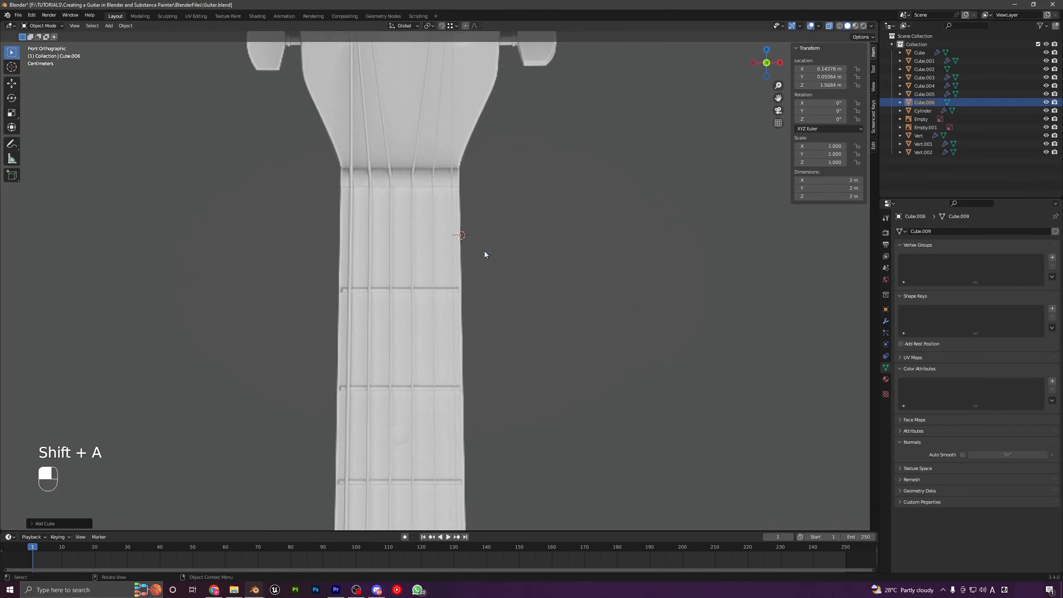
pyautogui.press('s')
pyautogui.press('s')
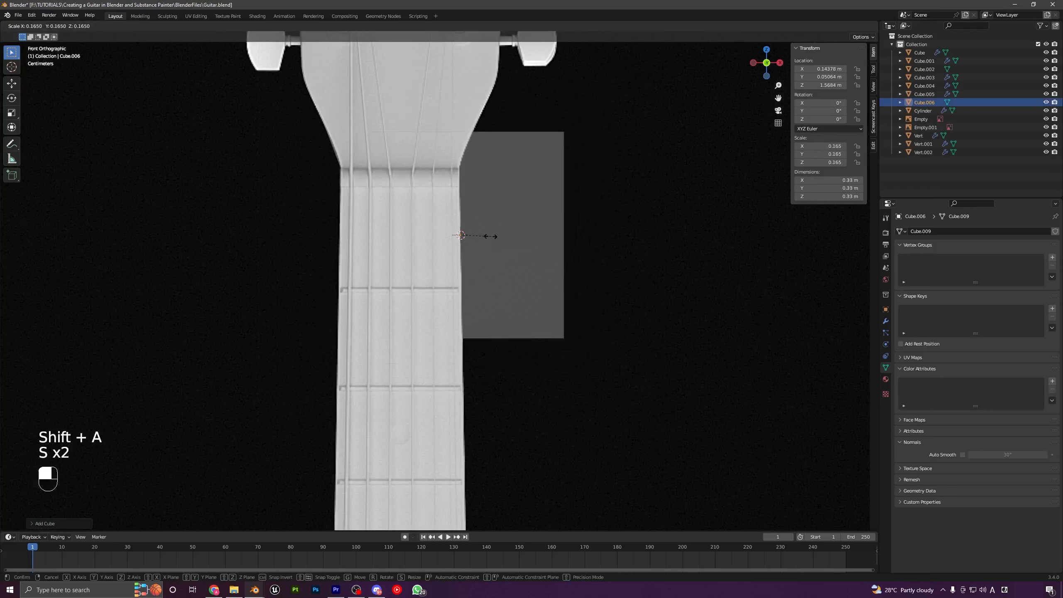
pyautogui.click(474, 236)
pyautogui.press('s')
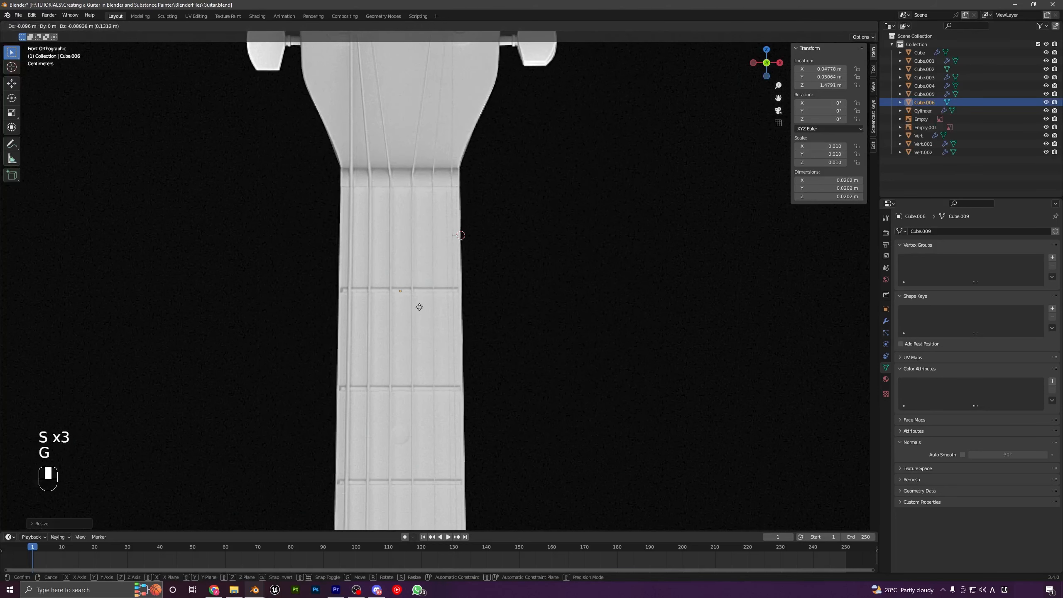
pyautogui.click(425, 297)
# Shrink the cube to the fret's thickness, about 0.0069 m, and align it with the first fret line at about Z 1.4813 m
pyautogui.scroll(3, 426, 297)
pyautogui.press('s')
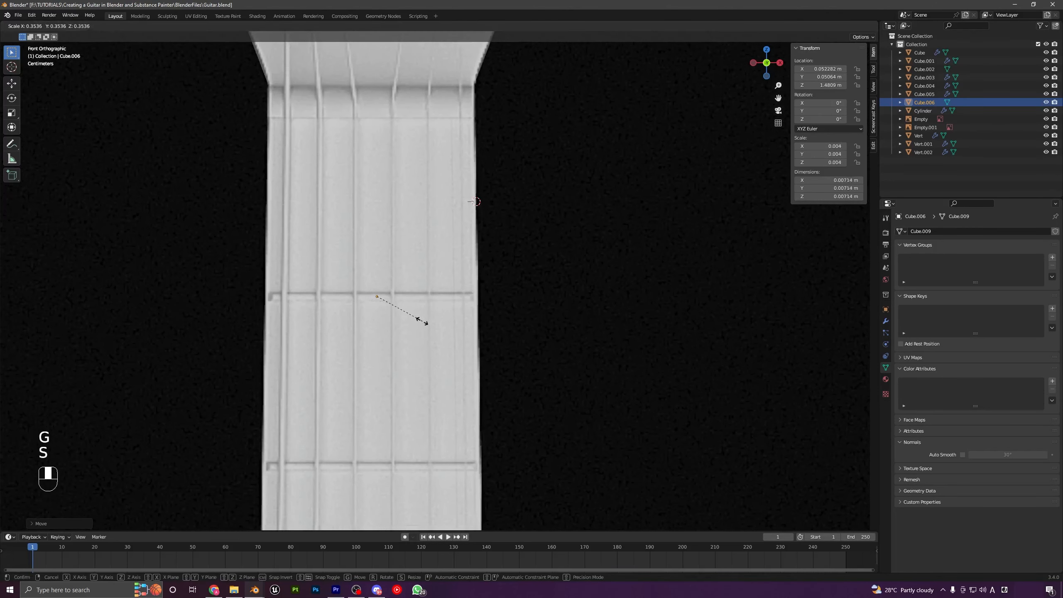
pyautogui.click(422, 318)
pyautogui.press('g')
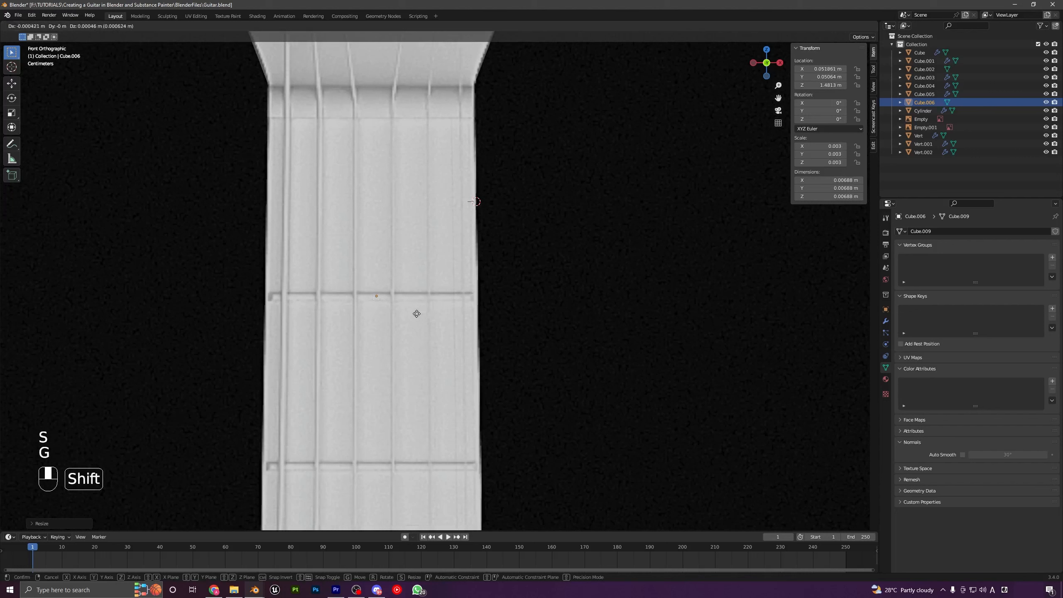
pyautogui.click(417, 313)
# Stretch the cube along X to about 0.185 m and center it on the reference's first fret
pyautogui.press('s')
pyautogui.press('x')
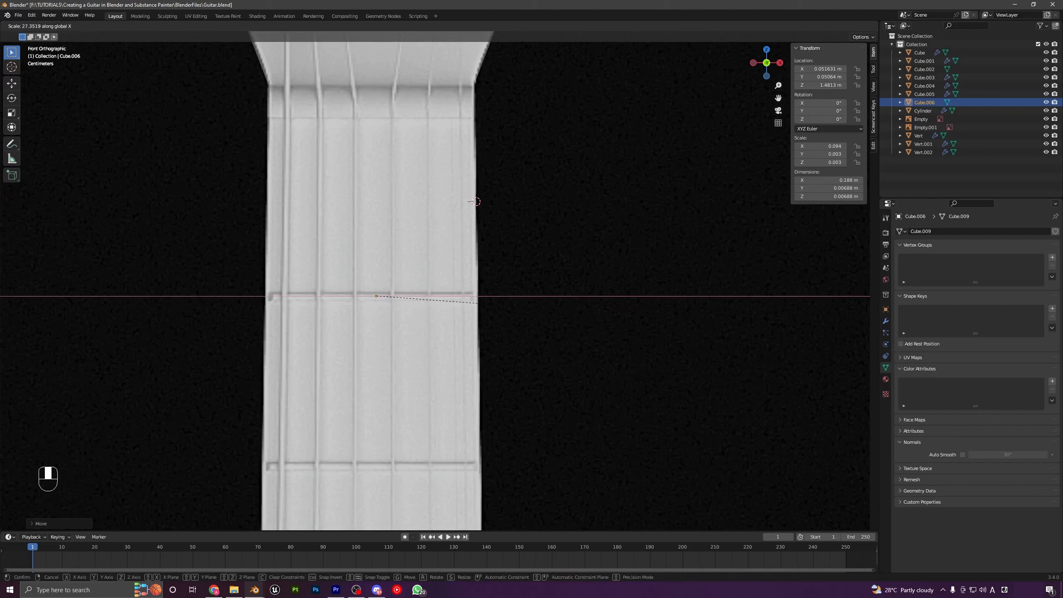
pyautogui.click(477, 302)
pyautogui.press('g')
pyautogui.press('x')
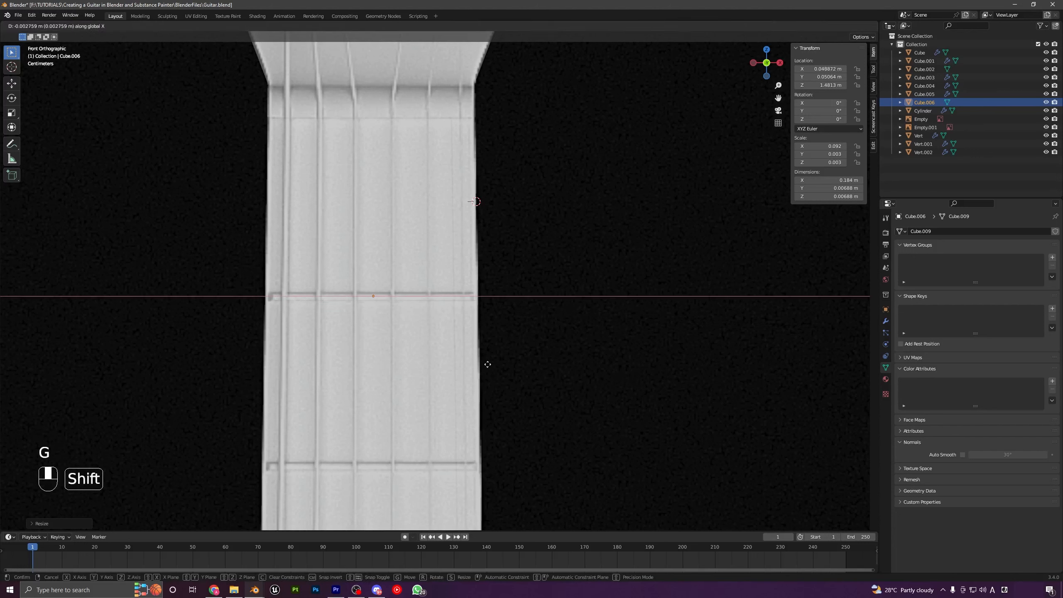
pyautogui.rightClick(486, 364)
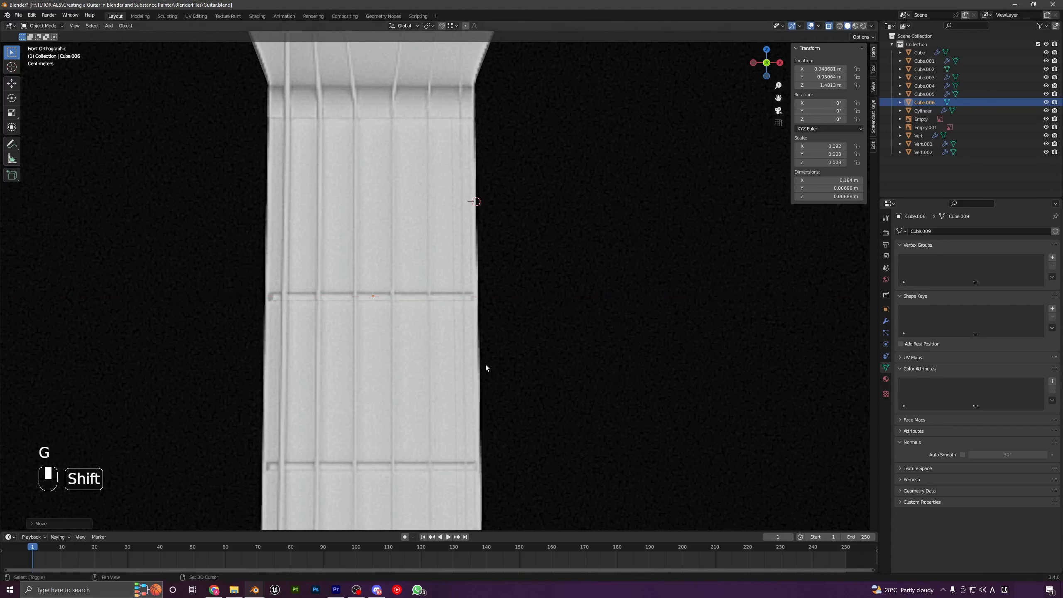
pyautogui.press('s')
pyautogui.press('x')
pyautogui.click(488, 369)
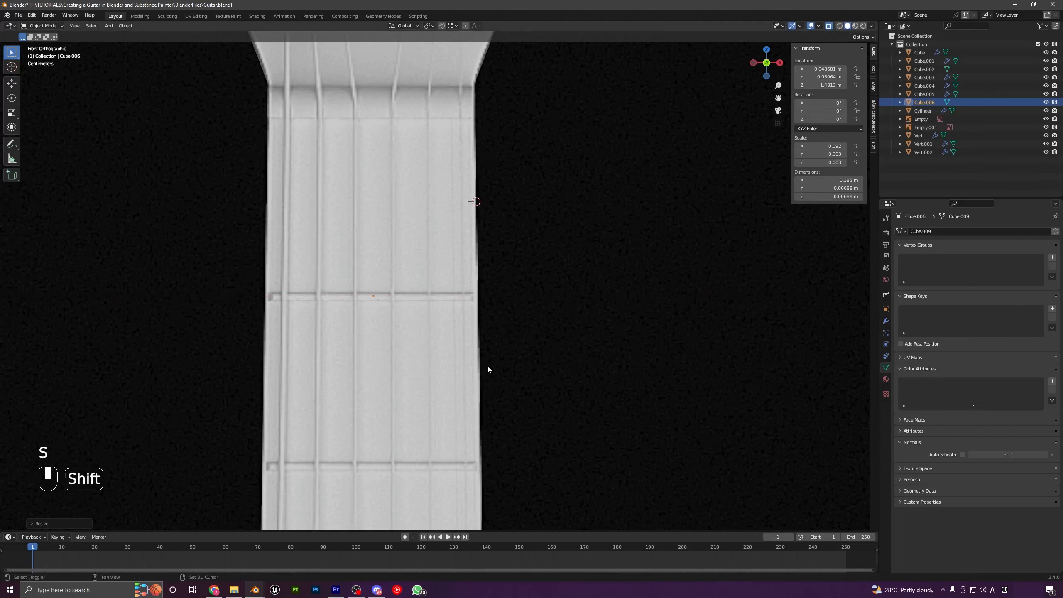
# With X-ray off, move the fret bar along Y to about -0.010 m so it sits on the front of the fretboard
pyautogui.click(829, 28)
pyautogui.moveTo(446, 313); pyautogui.dragTo(411, 333, button='middle')
pyautogui.press('g')
pyautogui.press('y')
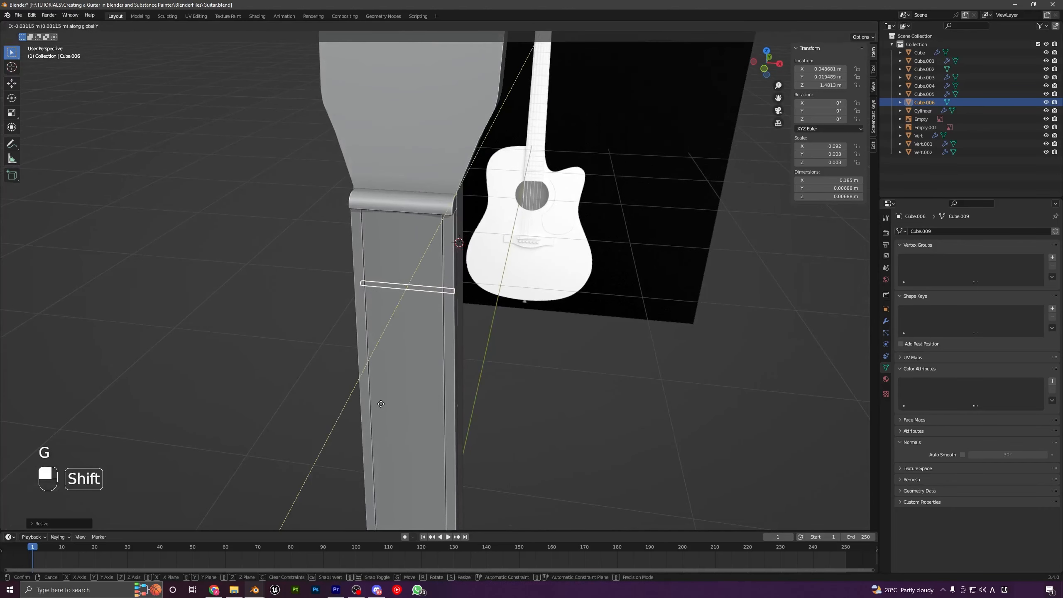
pyautogui.keyDown('shift'); pyautogui.click(359, 481); pyautogui.keyUp('shift')
pyautogui.press('a')
pyautogui.press('a')
pyautogui.moveTo(398, 361); pyautogui.dragTo(439, 358, button='middle')
pyautogui.scroll(-5, 439, 358)
pyautogui.scroll(6, 436, 388)
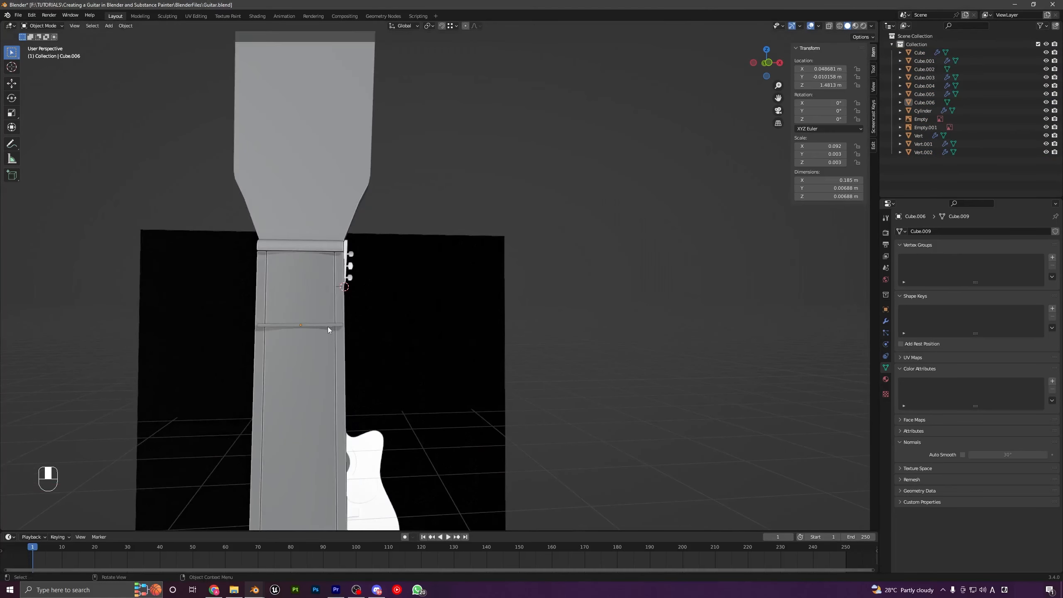
# Shorten the fret bar along X to about 0.152 m to bring its ends in from the binding strips
pyautogui.click(328, 329)
pyautogui.scroll(3, 330, 331)
pyautogui.press('s')
pyautogui.press('x')
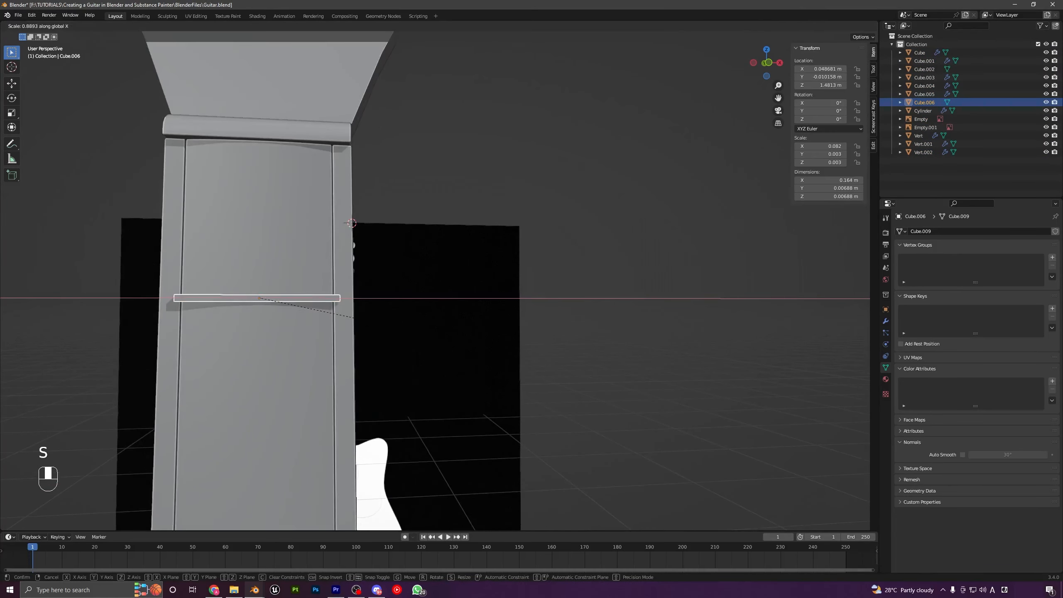
pyautogui.click(358, 328)
pyautogui.press('a')
pyautogui.press('a')
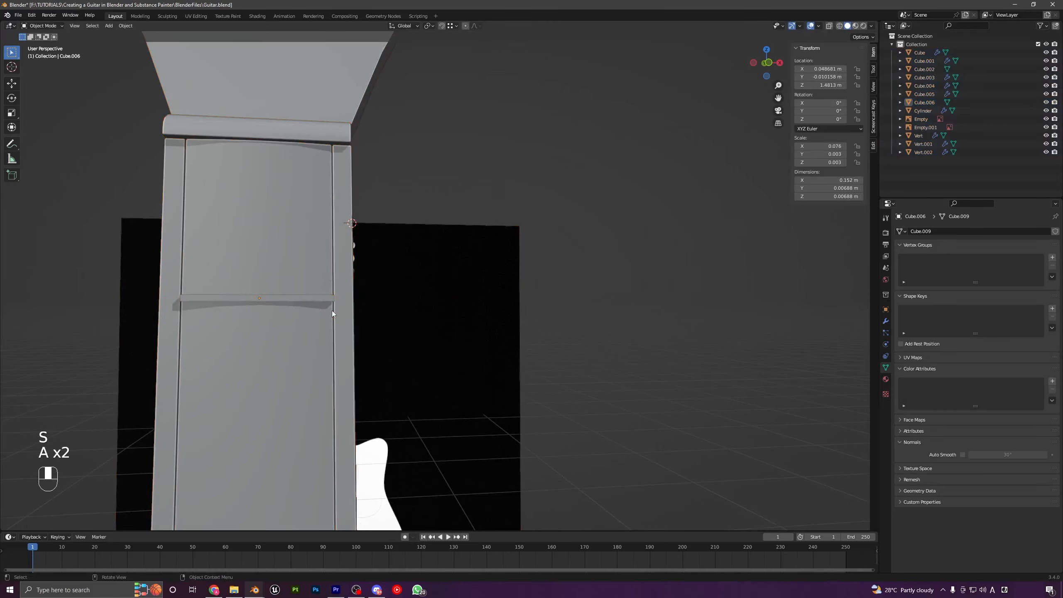
# Lengthen the fret bar along X to about 0.156 m so it spans the full fretboard between the bindings
pyautogui.moveTo(332, 311)
pyautogui.mouseDown(button='middle')
pyautogui.moveTo(290, 325)
pyautogui.moveTo(325, 320)
pyautogui.mouseUp(button='middle')
pyautogui.click(325, 319)
pyautogui.press('s')
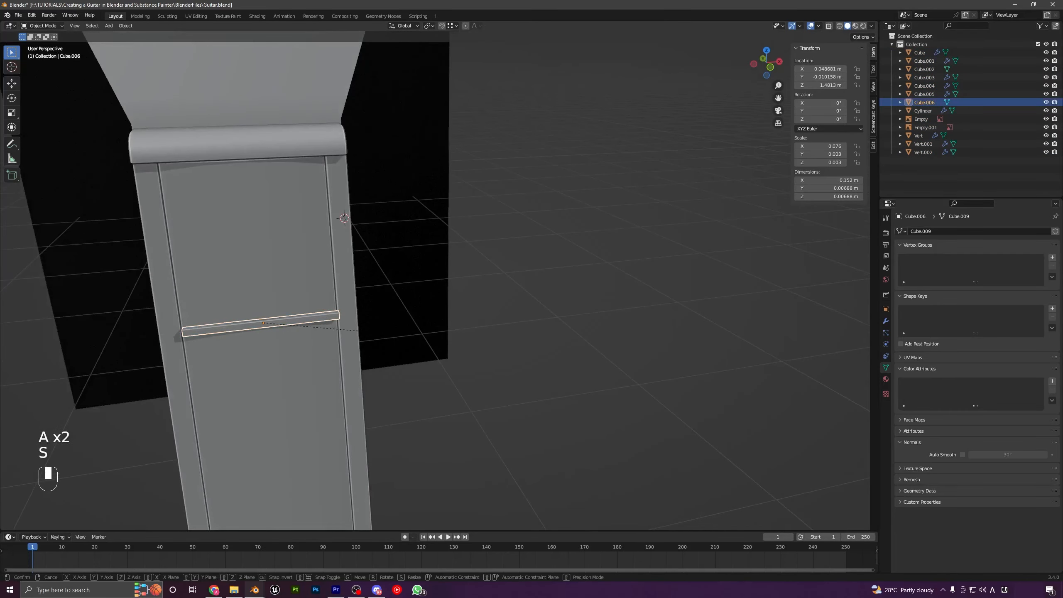
pyautogui.press('x')
pyautogui.click(314, 331)
pyautogui.press('a')
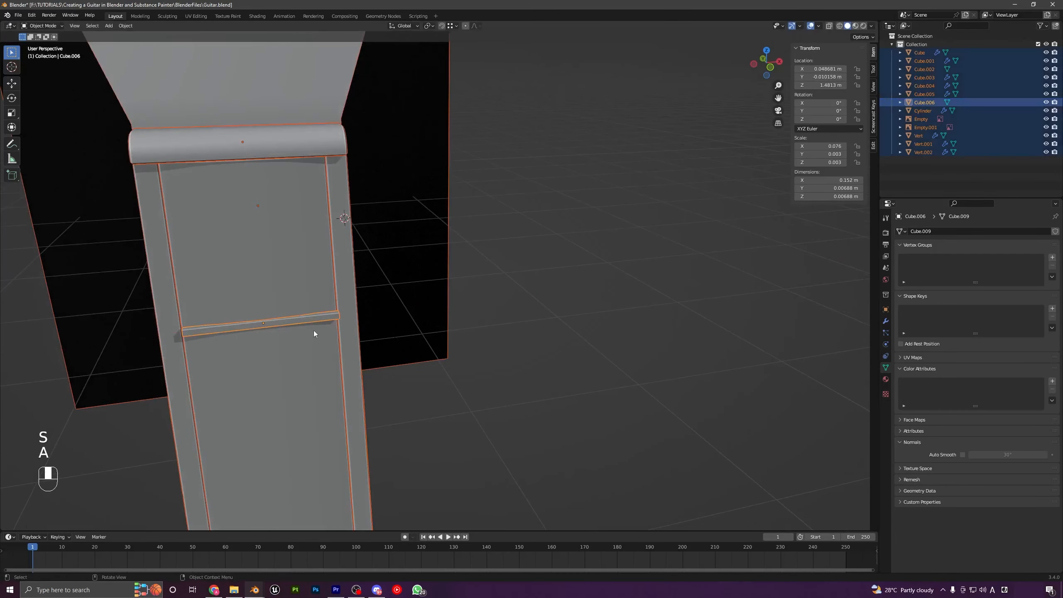
pyautogui.press('a')
pyautogui.moveTo(314, 331)
pyautogui.mouseDown(button='middle')
pyautogui.moveTo(348, 337)
pyautogui.moveTo(327, 334)
pyautogui.mouseUp(button='middle')
pyautogui.click(332, 331)
pyautogui.press('s')
pyautogui.press('x')
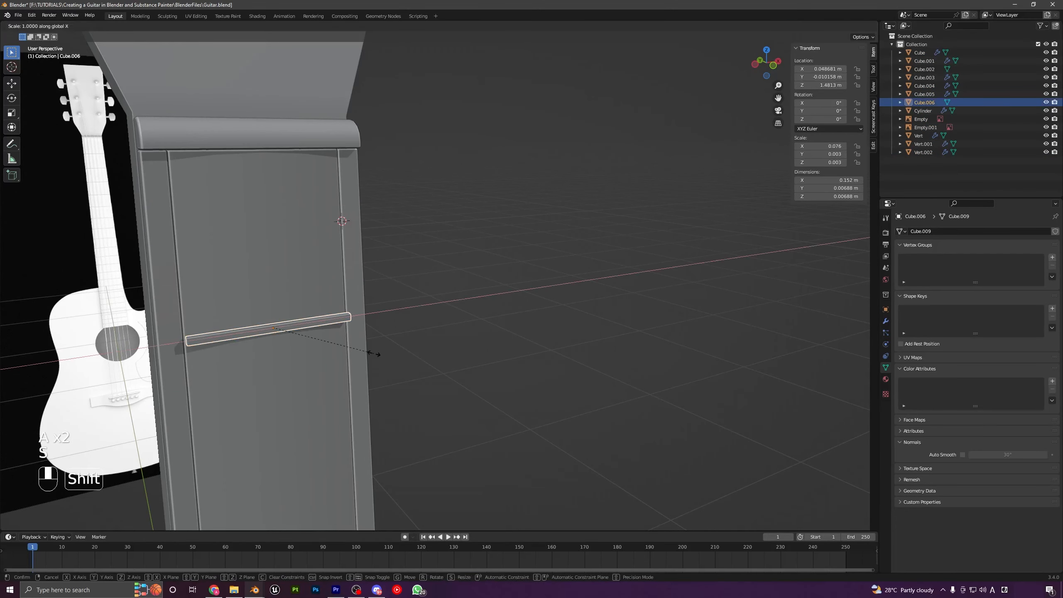
pyautogui.click(396, 366)
# In front view, center the fret bar between the bindings at about X 0.0473 m and trim its X length to about 0.155 m
pyautogui.press('KP_1')
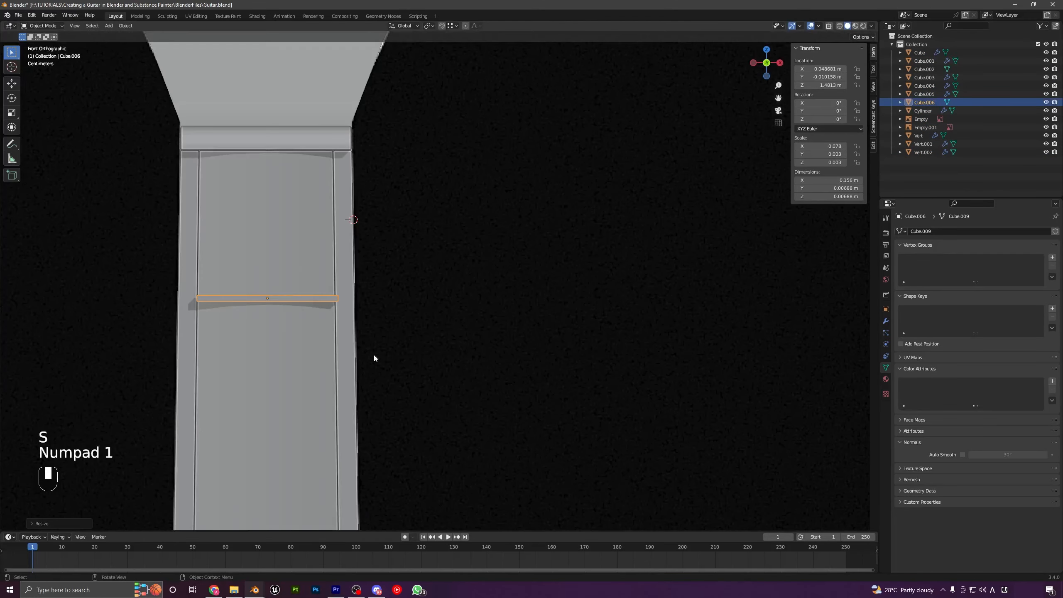
pyautogui.scroll(3, 293, 354)
pyautogui.keyDown('shift'); pyautogui.moveTo(273, 351); pyautogui.dragTo(425, 344, button='middle'); pyautogui.keyUp('shift')
pyautogui.press('g')
pyautogui.press('x')
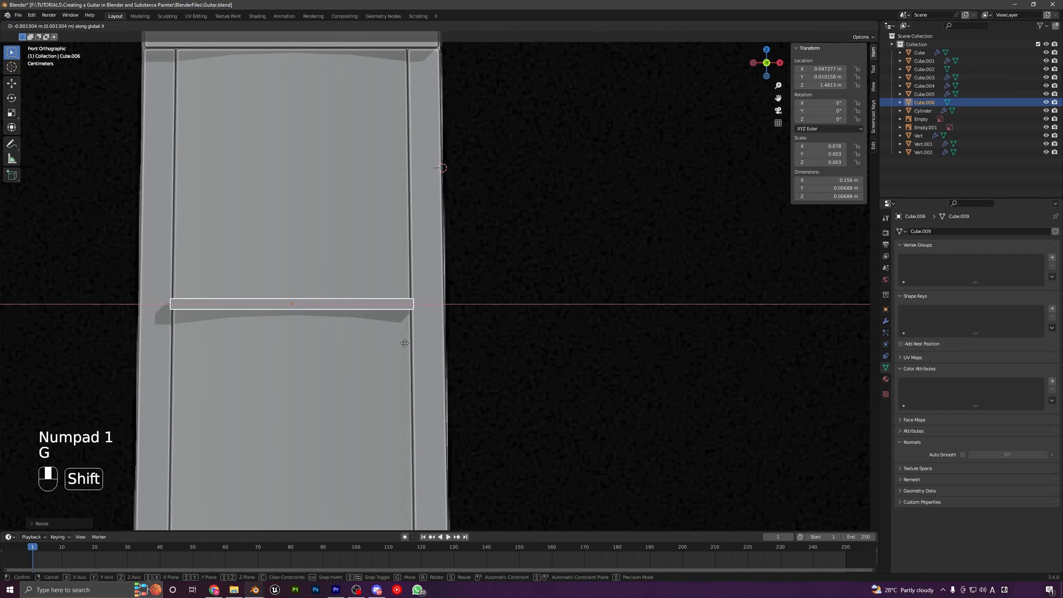
pyautogui.click(402, 343)
pyautogui.press('s')
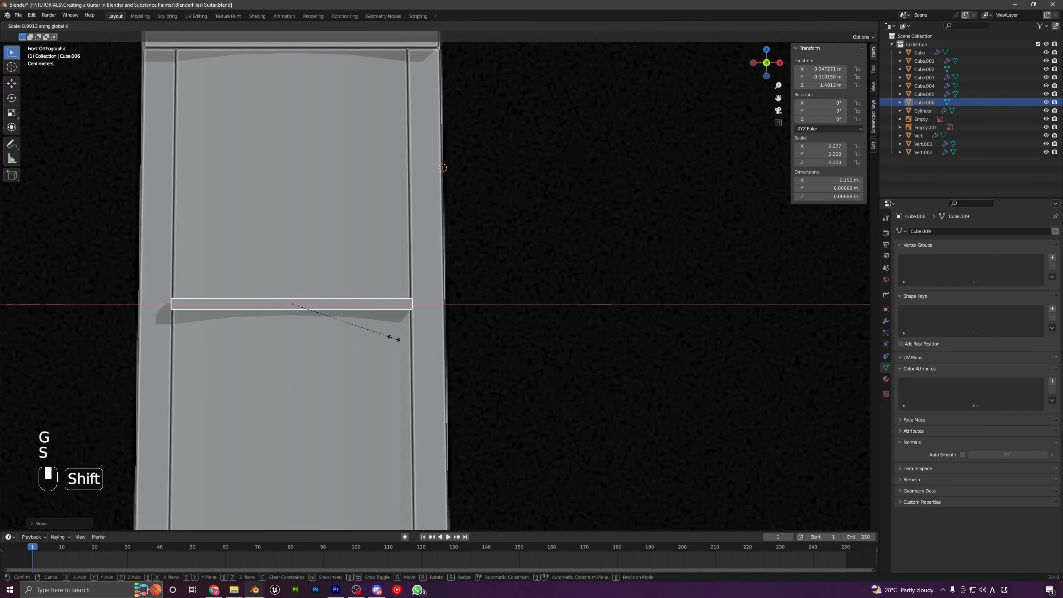
pyautogui.click(396, 336)
# Apply the fret bar's scale and bevel its two long front edges with multiple segments into a rounded profile
pyautogui.hotkey('ctrl', 'a')
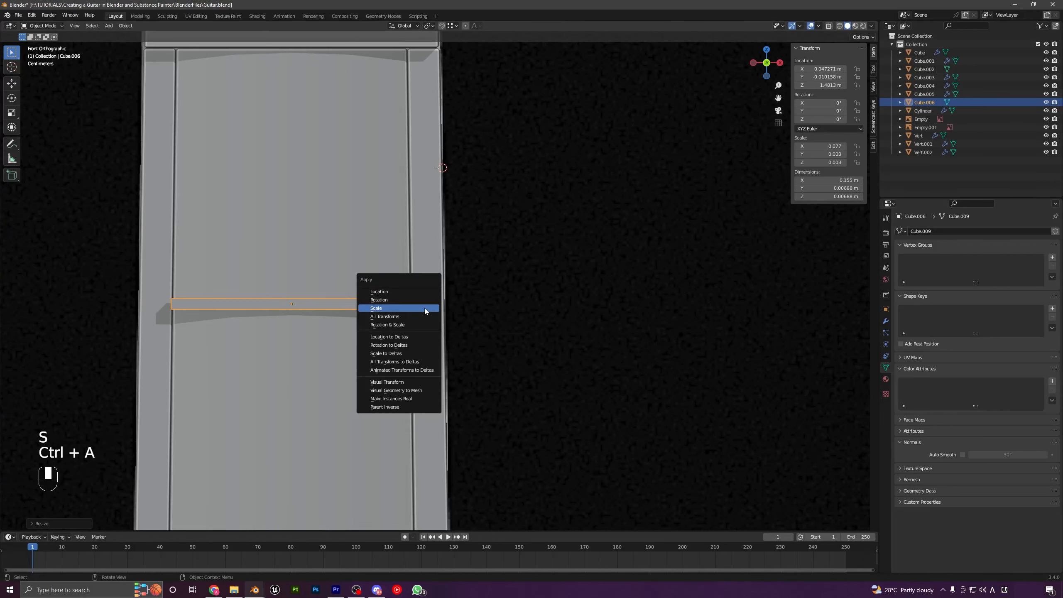
pyautogui.click(424, 307)
pyautogui.scroll(-4, 374, 307)
pyautogui.moveTo(373, 309); pyautogui.dragTo(390, 346, button='middle')
pyautogui.press('Tab')
pyautogui.scroll(3, 351, 343)
pyautogui.press('2')
pyautogui.keyDown('shift'); pyautogui.click(351, 316); pyautogui.keyUp('shift')
pyautogui.keyDown('shift'); pyautogui.click(350, 321); pyautogui.keyUp('shift')
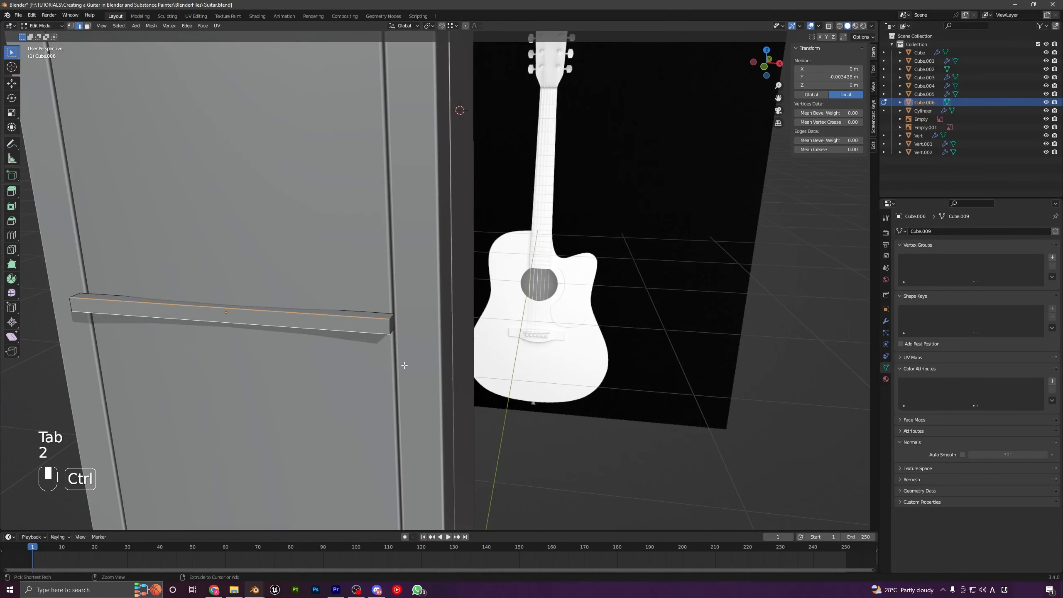
pyautogui.hotkey('ctrl', 'b')
pyautogui.scroll(8, 420, 385)
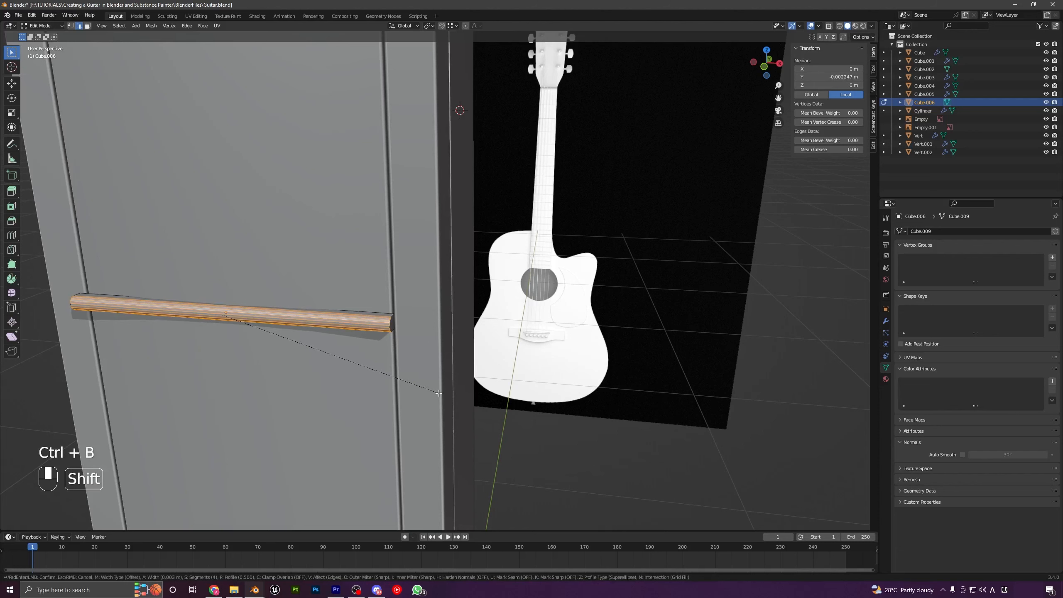
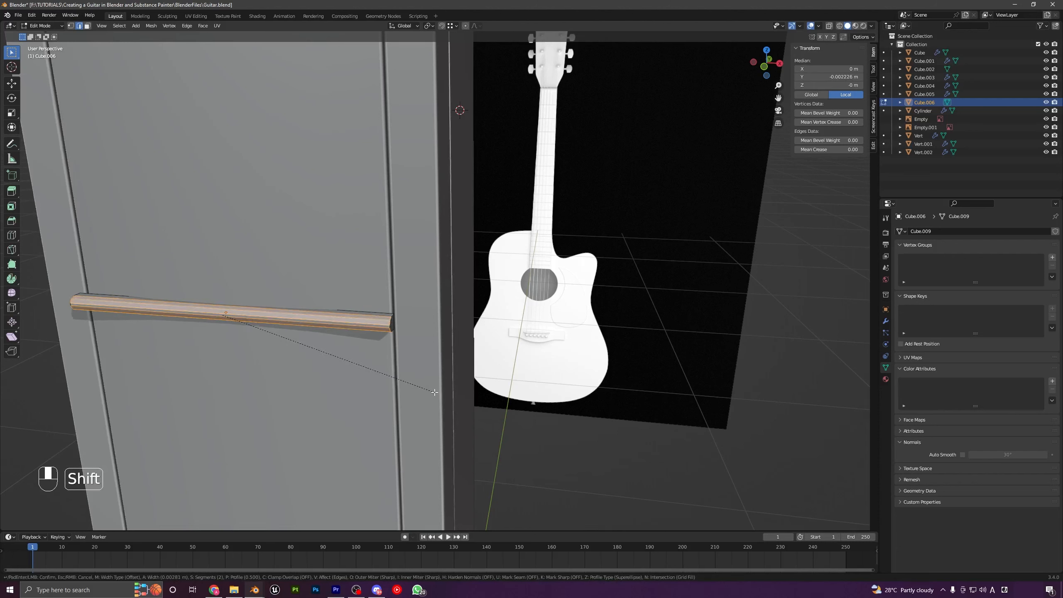
pyautogui.click(438, 397)
pyautogui.press('Tab')
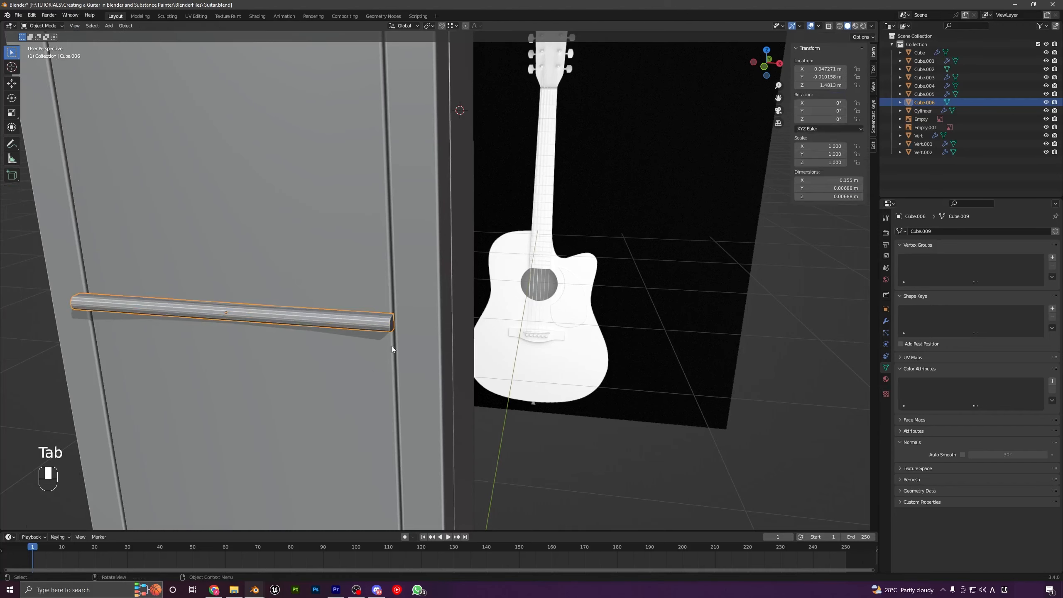
# Shade the fret bar smooth and enable Auto Smooth at 30° in its normals settings
pyautogui.scroll(-3, 395, 343)
pyautogui.press('a')
pyautogui.press('a')
pyautogui.moveTo(400, 341); pyautogui.dragTo(326, 335, button='middle')
pyautogui.click(412, 293)
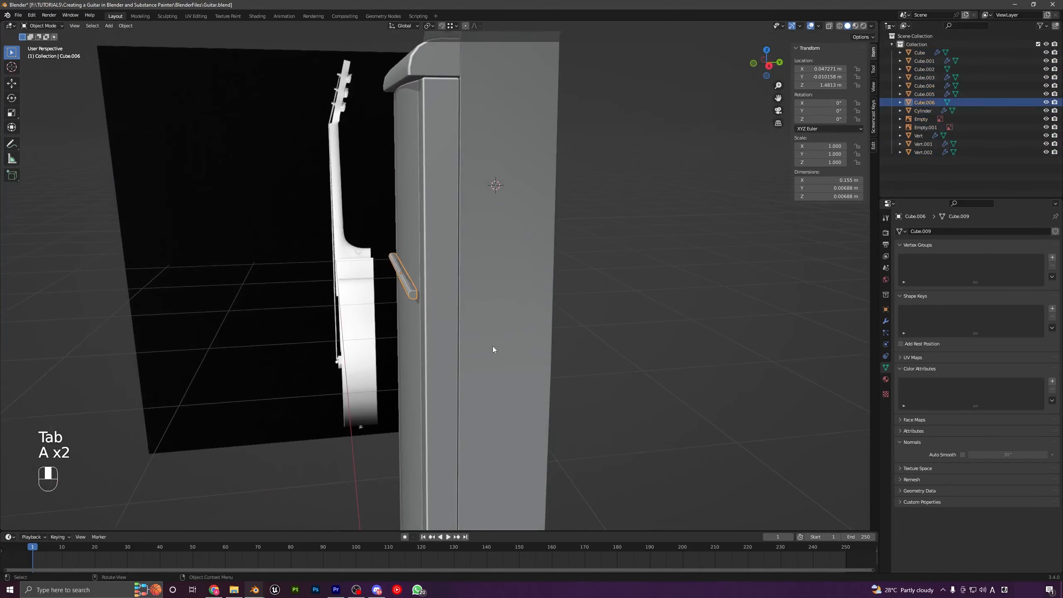
pyautogui.moveTo(493, 346); pyautogui.dragTo(471, 345, button='middle')
pyautogui.press('s')
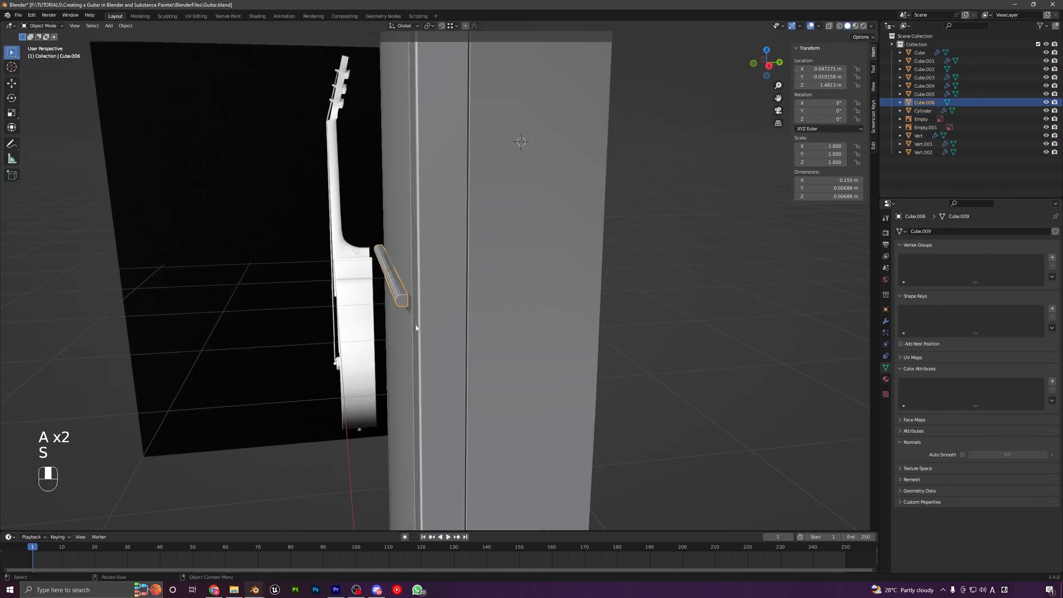
pyautogui.rightClick(397, 295)
pyautogui.click(393, 288)
pyautogui.click(963, 454)
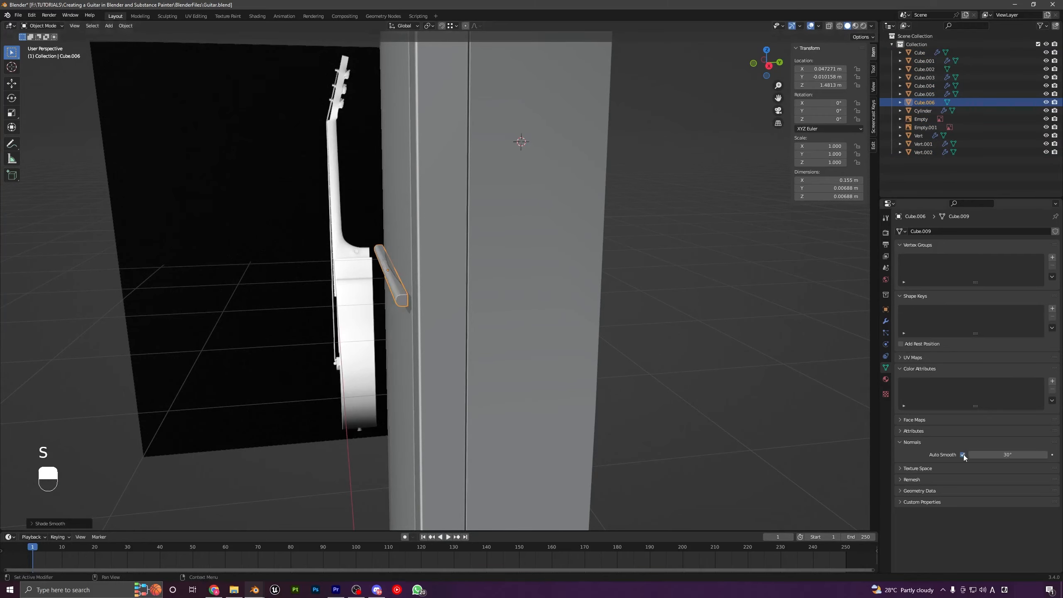
pyautogui.press('a')
pyautogui.press('a')
# Add a single loop cut across the exact middle of the fret bar's length
pyautogui.moveTo(449, 313); pyautogui.dragTo(440, 283, button='middle')
pyautogui.press('KP_1')
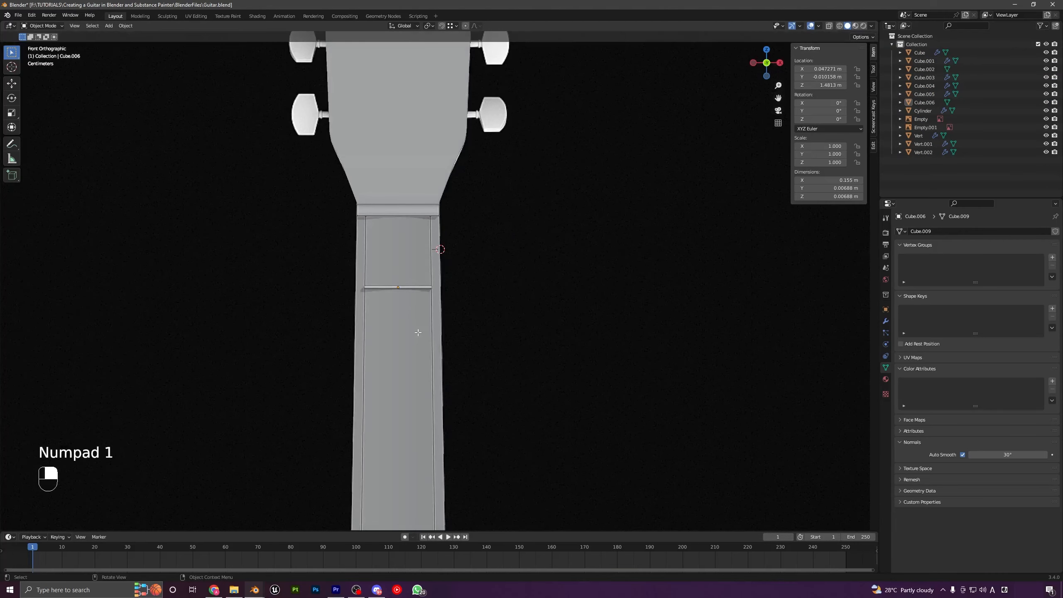
pyautogui.press('Tab')
pyautogui.scroll(8, 382, 344)
pyautogui.keyDown('shift'); pyautogui.moveTo(342, 342); pyautogui.dragTo(442, 326, button='middle'); pyautogui.keyUp('shift')
pyautogui.scroll(2, 441, 325)
pyautogui.hotkey('ctrl', 'r')
pyautogui.click(323, 295)
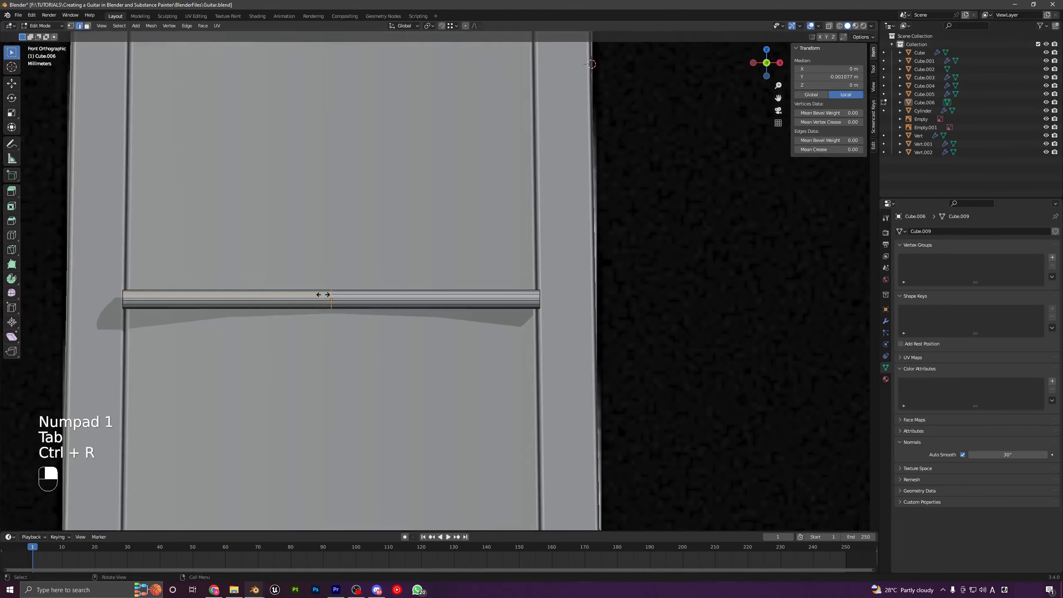
pyautogui.moveTo(323, 295); pyautogui.dragTo(353, 298)
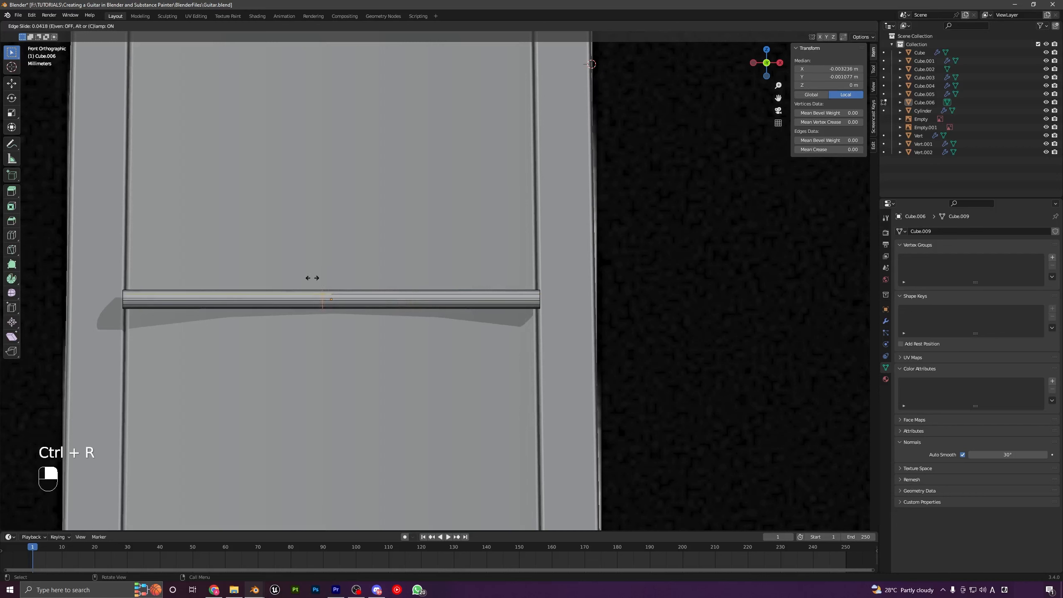
pyautogui.rightClick(344, 300)
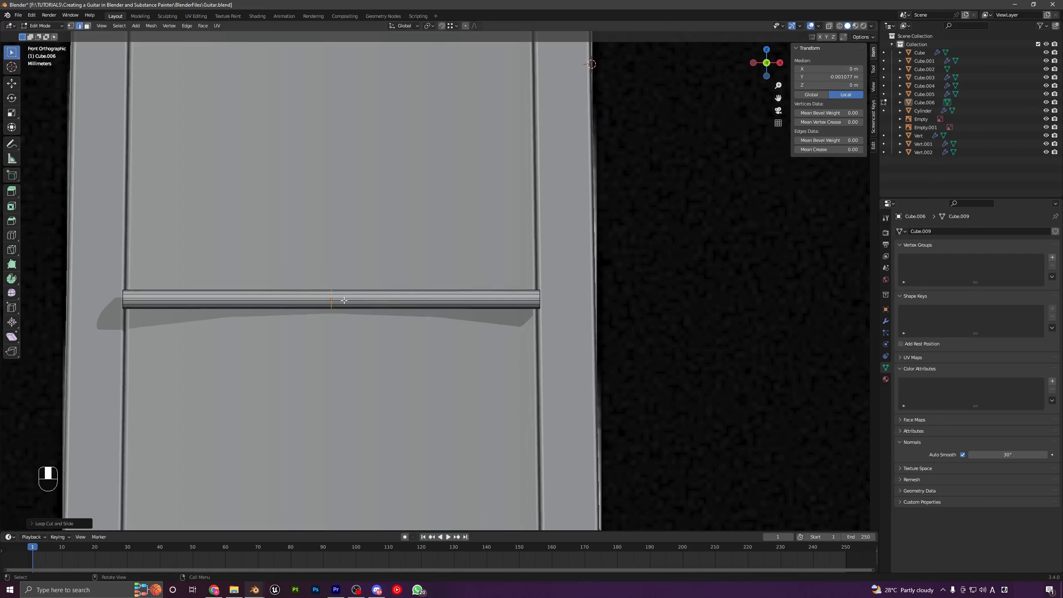
# Compare the first fret's placement with the reference image by toggling X-ray in the front view
pyautogui.click(830, 27)
pyautogui.scroll(-9, 584, 235)
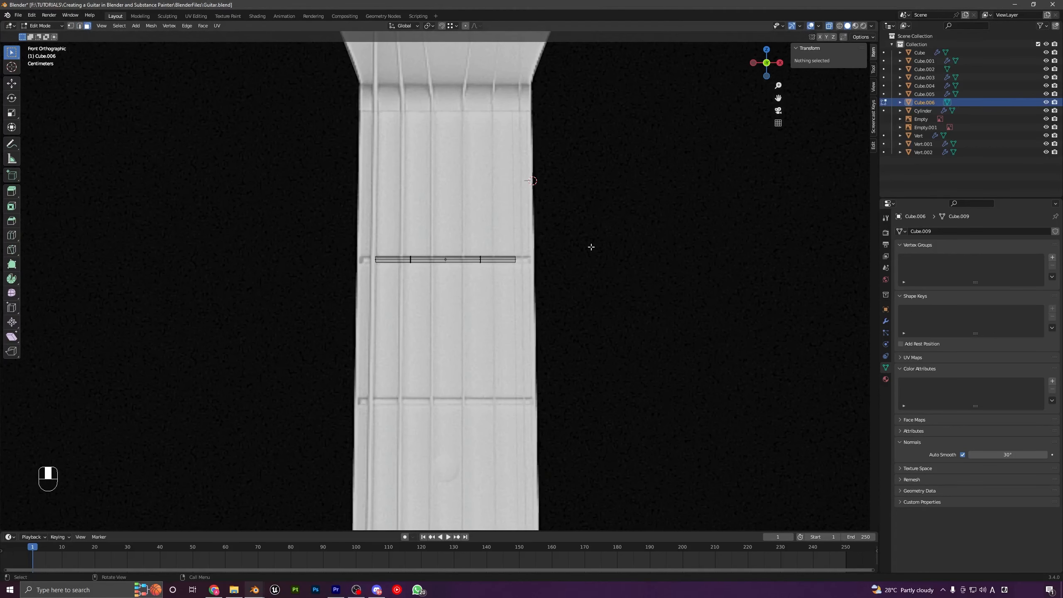
pyautogui.keyDown('shift'); pyautogui.moveTo(591, 247); pyautogui.dragTo(822, 58, button='middle'); pyautogui.keyUp('shift')
pyautogui.click(829, 26)
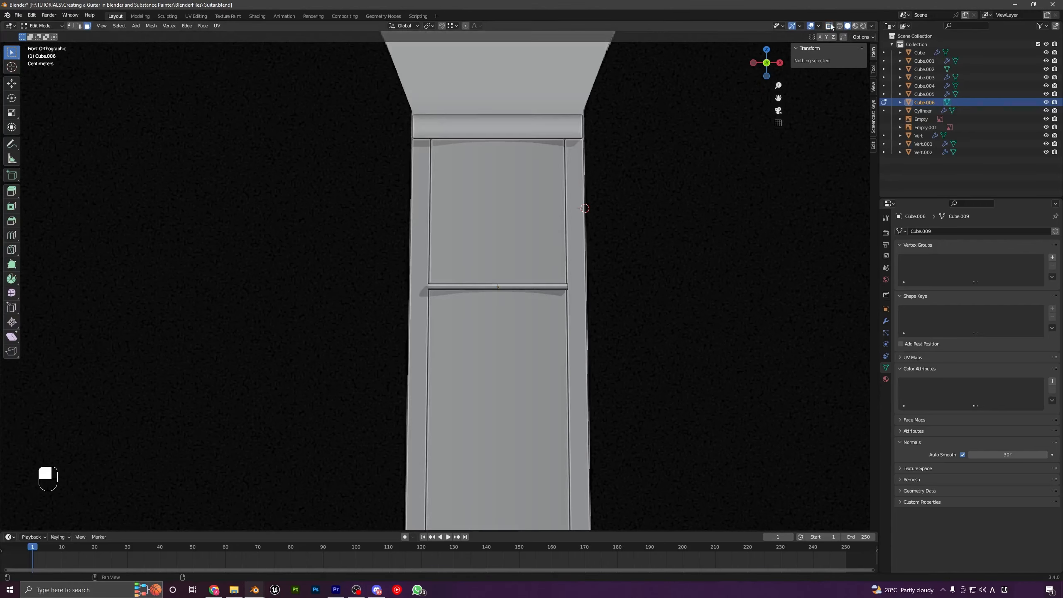
pyautogui.scroll(-3, 663, 241)
pyautogui.keyDown('shift'); pyautogui.moveTo(663, 233); pyautogui.dragTo(588, 249, button='middle'); pyautogui.keyUp('shift')
pyautogui.scroll(3, 588, 250)
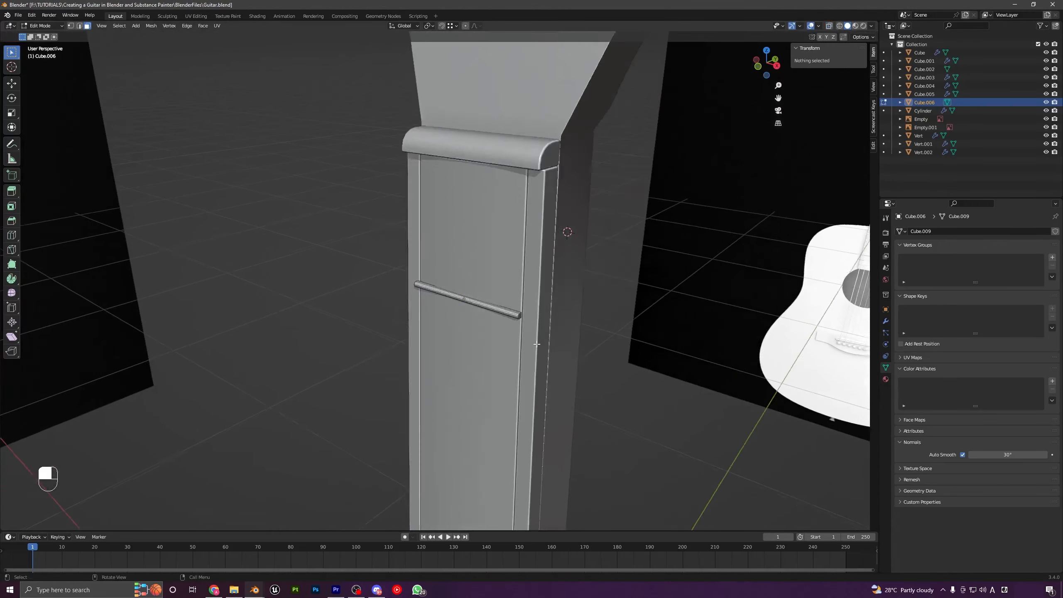
# Flatten the whole fret bar along Y to a depth of about 0.0051 m
pyautogui.moveTo(536, 344); pyautogui.dragTo(489, 348, button='middle')
pyautogui.scroll(2, 513, 344)
pyautogui.keyDown('shift'); pyautogui.moveTo(548, 388); pyautogui.dragTo(511, 335, button='middle'); pyautogui.keyUp('shift')
pyautogui.press('Tab')
pyautogui.press('s')
pyautogui.press('y')
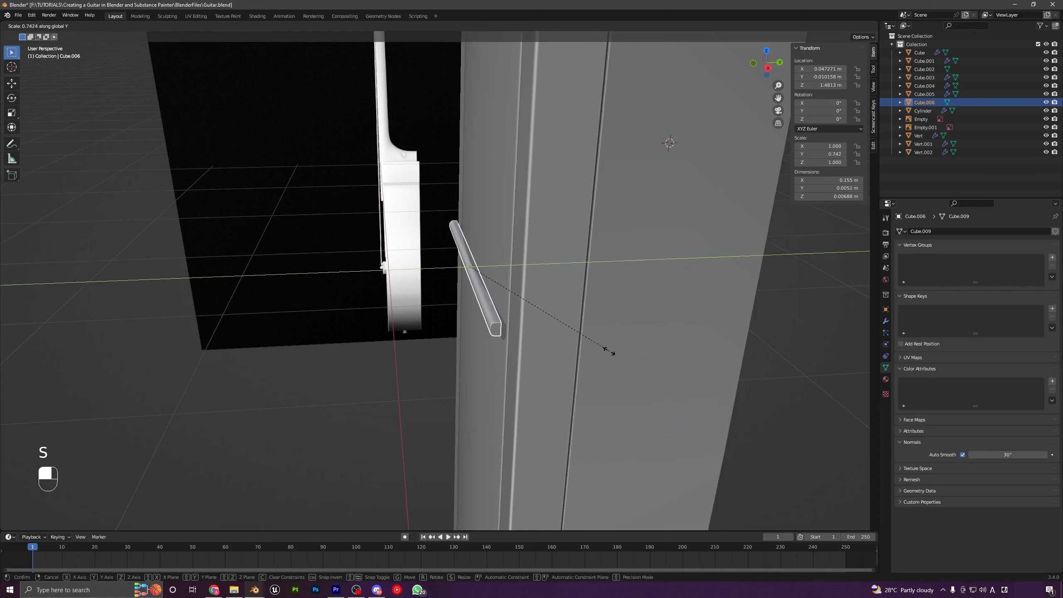
pyautogui.click(608, 351)
# Move the fret bar along Y to about -0.0065 m so it sinks into the fretboard
pyautogui.press('g')
pyautogui.middleClick(671, 355)
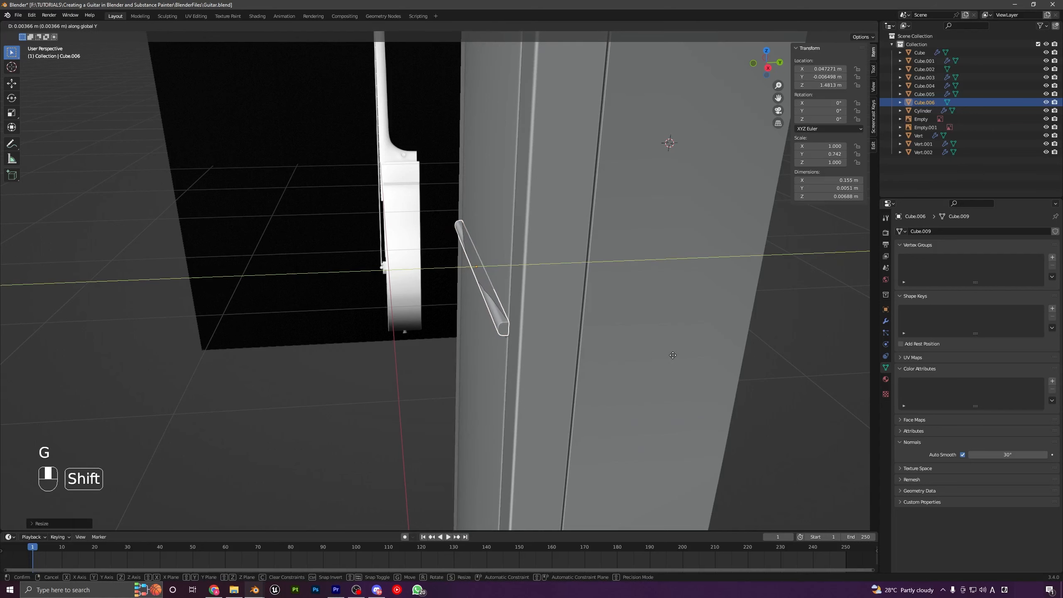
pyautogui.click(576, 354)
pyautogui.press('a')
pyautogui.press('a')
pyautogui.moveTo(576, 353); pyautogui.dragTo(390, 268, button='middle')
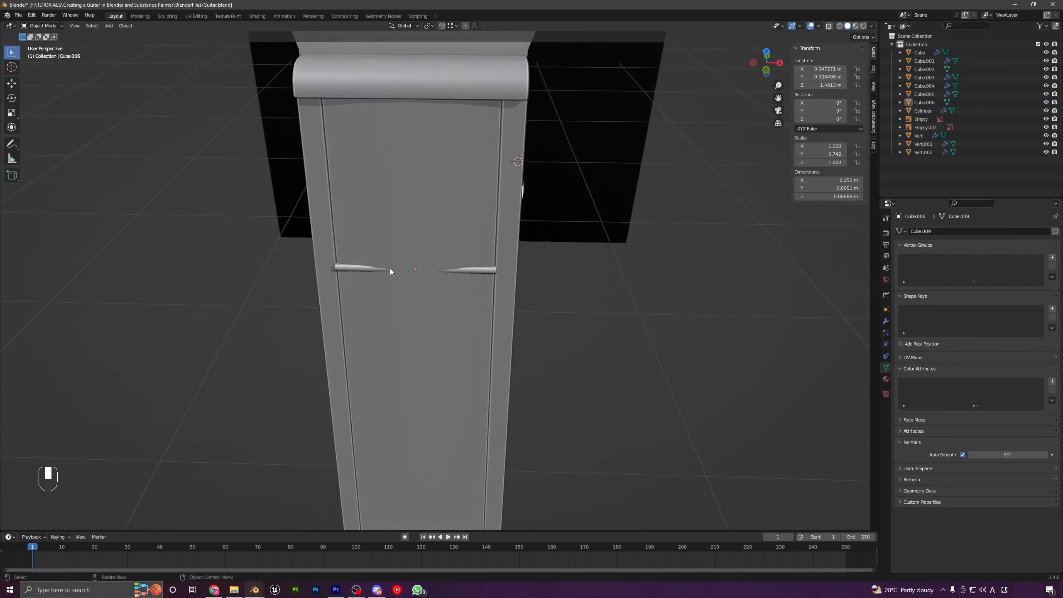
# In X-ray front view, duplicate the fret bar down along Z onto the reference's second fret, at about Z 1.325 m
pyautogui.press('KP_1')
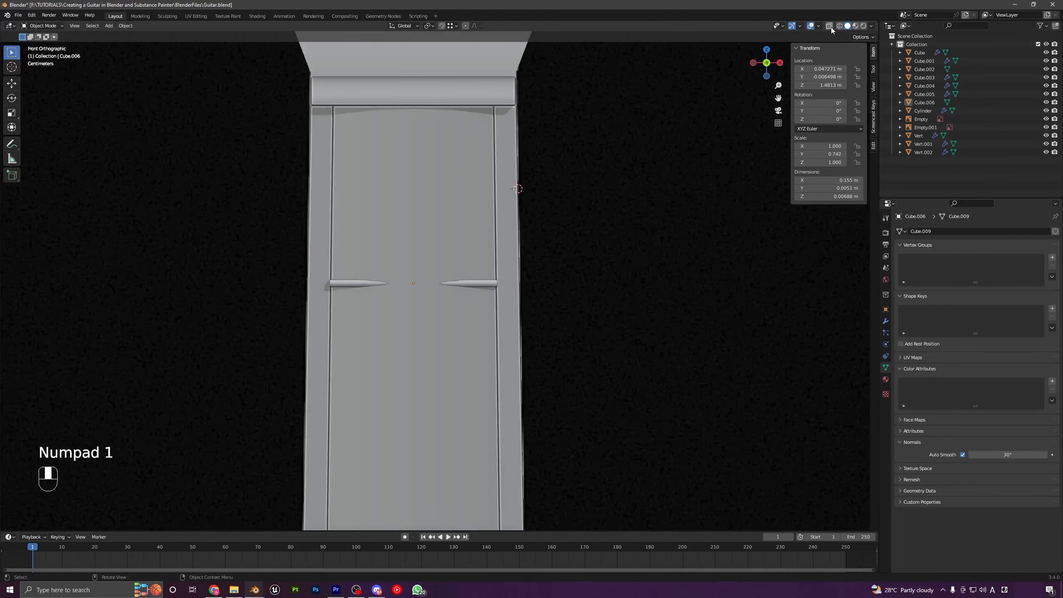
pyautogui.click(497, 283)
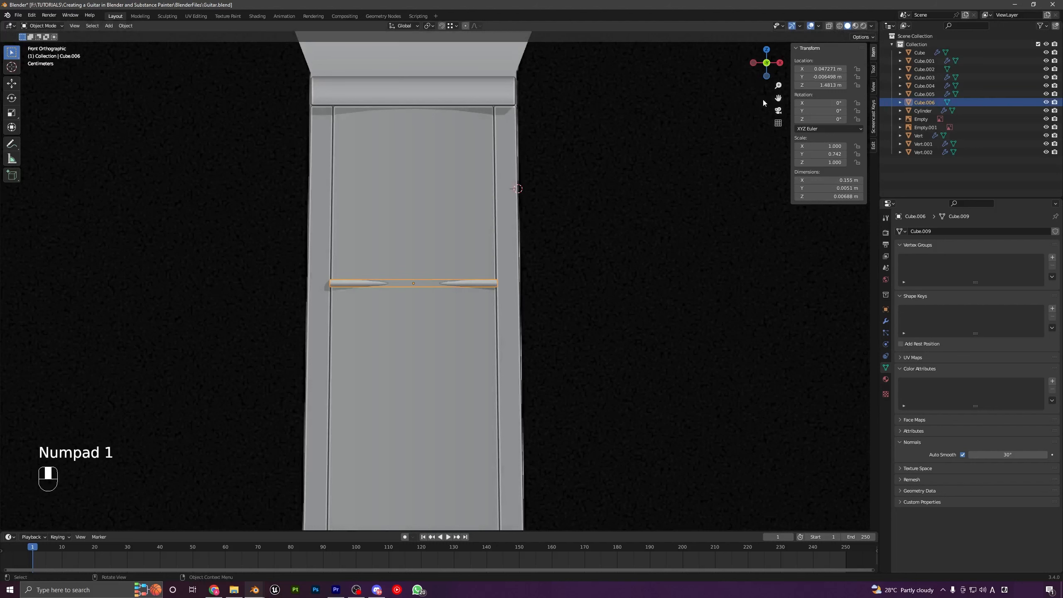
pyautogui.click(829, 26)
pyautogui.keyDown('shift'); pyautogui.moveTo(558, 223); pyautogui.dragTo(612, 120, button='middle'); pyautogui.keyUp('shift')
pyautogui.hotkey('shift', 'd')
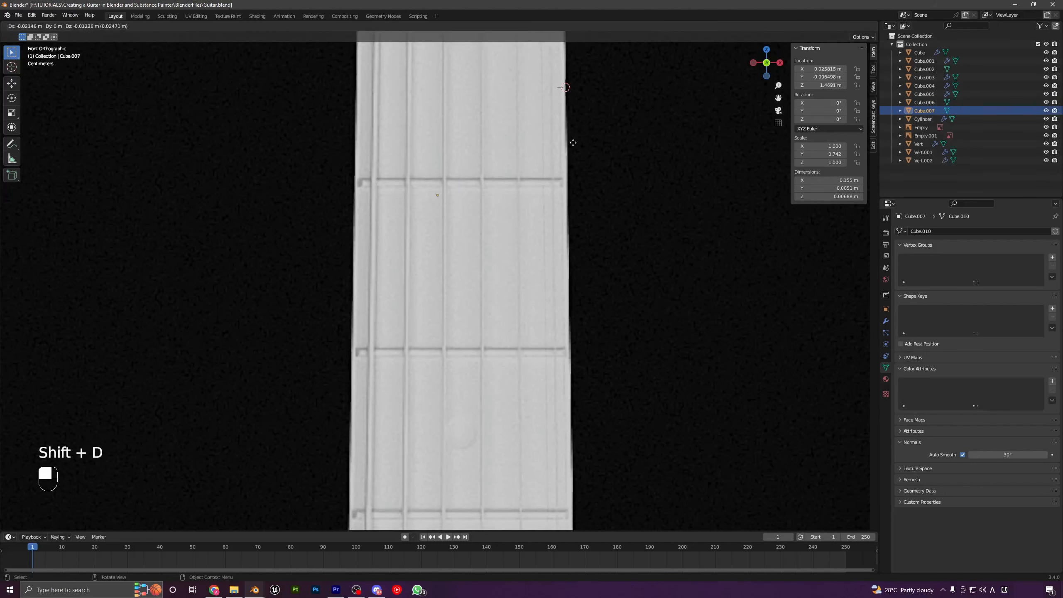
pyautogui.press('z')
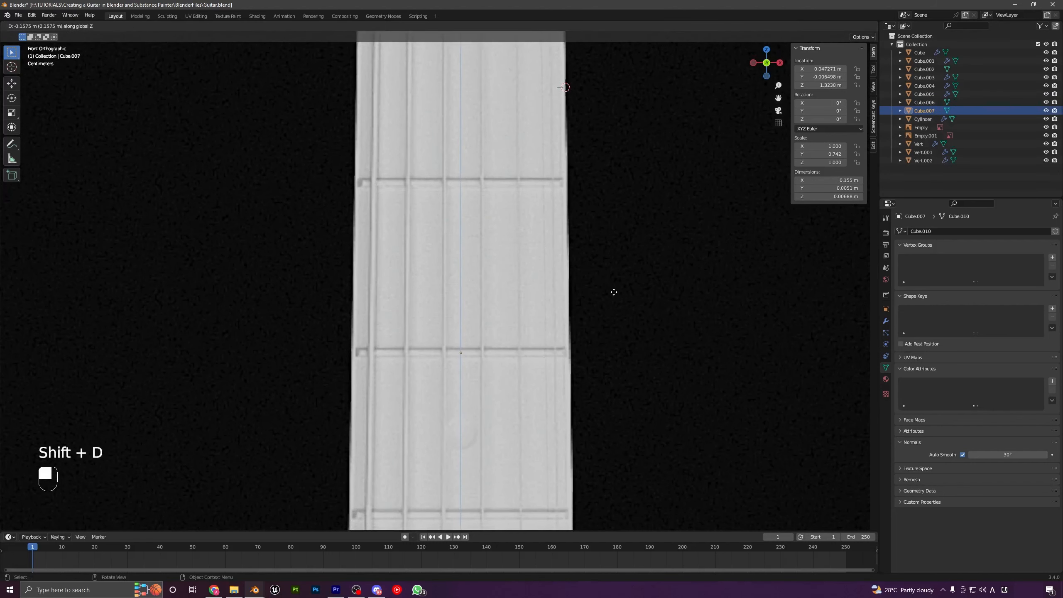
pyautogui.press('shift')
pyautogui.click(620, 271)
# Duplicate the fret bar down along Z onto the reference's third and fourth frets, at about Z 1.175 m and 1.035 m
pyautogui.keyDown('shift'); pyautogui.moveTo(619, 269); pyautogui.dragTo(627, 177, button='middle'); pyautogui.keyUp('shift')
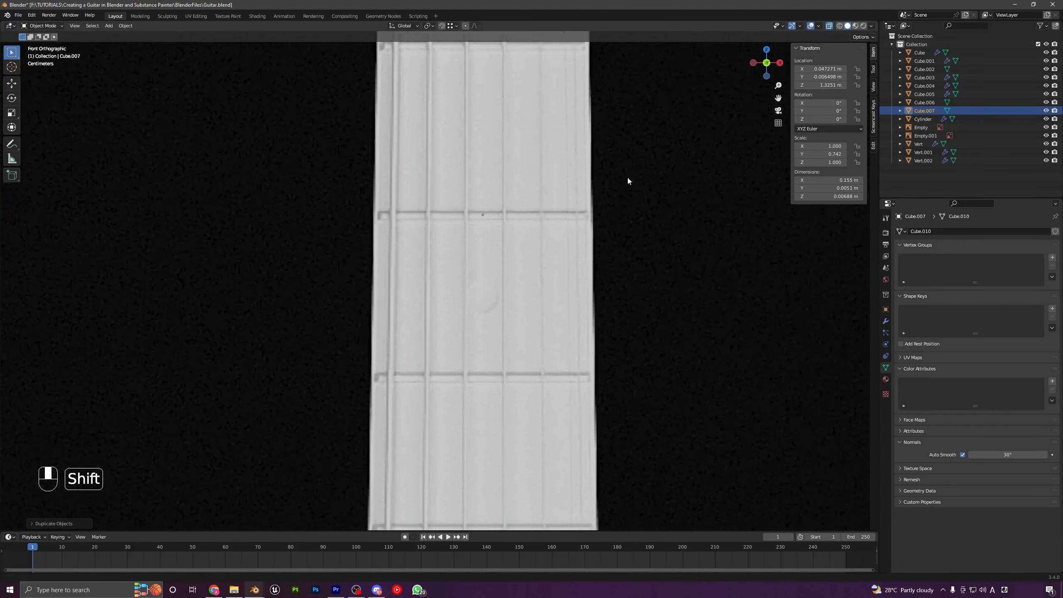
pyautogui.hotkey('shift', 'd')
pyautogui.press('z')
pyautogui.press('shift')
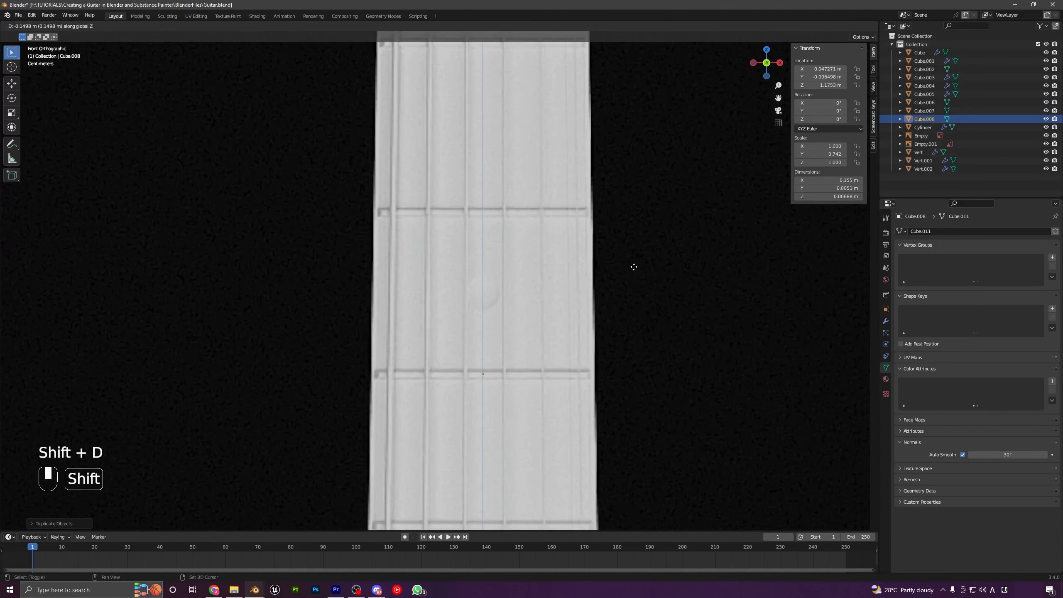
pyautogui.click(634, 273)
pyautogui.hotkey('shift', 'd')
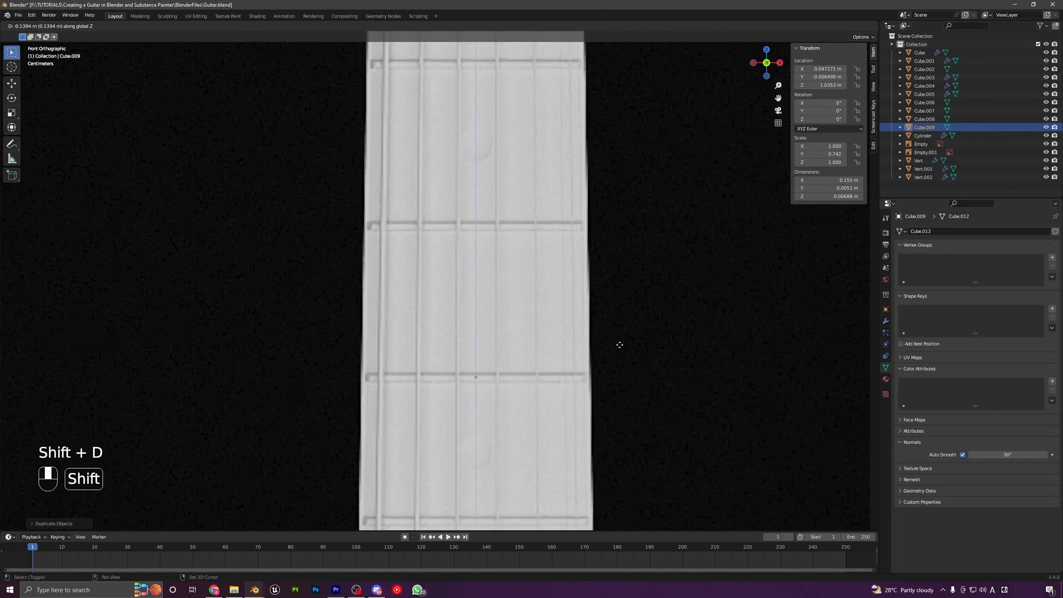
pyautogui.click(615, 218)
# Duplicate the fret bar down along Z onto the reference's fifth and sixth frets, at about Z 0.902 m and 0.775 m
pyautogui.keyDown('shift'); pyautogui.moveTo(612, 215); pyautogui.dragTo(612, 279, button='middle'); pyautogui.keyUp('shift')
pyautogui.hotkey('shift', 'd')
pyautogui.press('z')
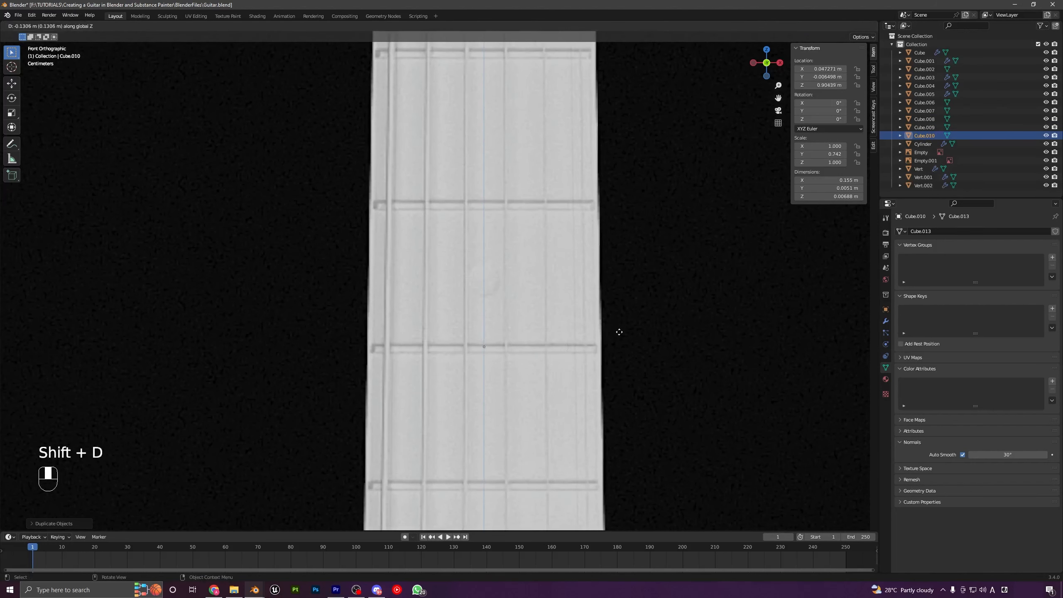
pyautogui.click(620, 345)
pyautogui.keyDown('shift'); pyautogui.moveTo(619, 345); pyautogui.dragTo(594, 209, button='middle'); pyautogui.keyUp('shift')
pyautogui.hotkey('shift', 'd')
pyautogui.press('z')
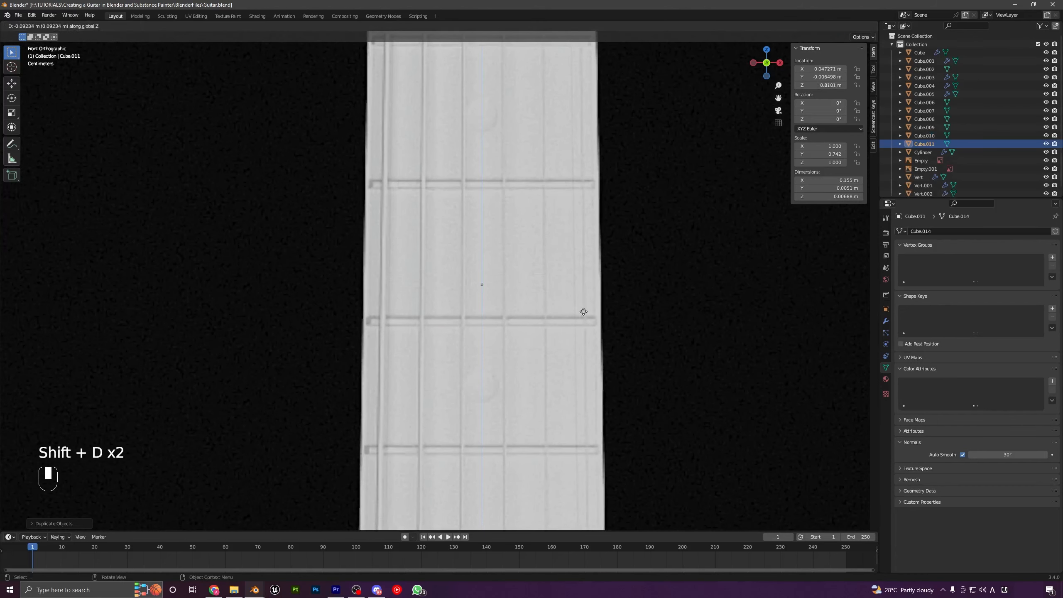
pyautogui.click(585, 347)
# Duplicate the fret bar down along Z onto the reference's seventh and eighth frets, at about Z 0.657 m and 0.547 m
pyautogui.keyDown('shift'); pyautogui.moveTo(585, 347); pyautogui.dragTo(598, 225, button='middle'); pyautogui.keyUp('shift')
pyautogui.hotkey('shift', 'd')
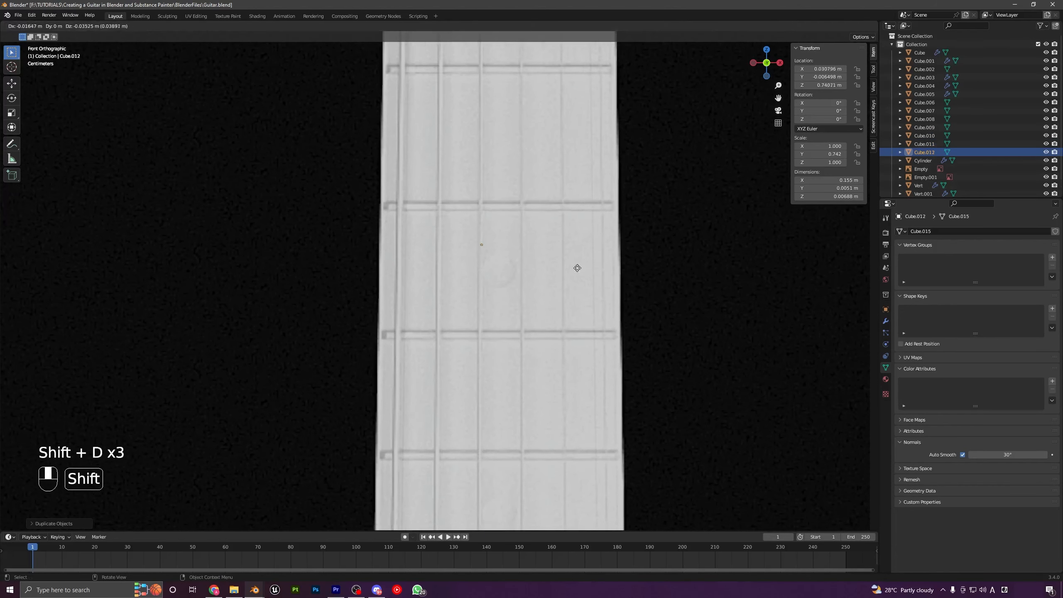
pyautogui.press('z')
pyautogui.click(576, 351)
pyautogui.keyDown('shift'); pyautogui.moveTo(575, 350); pyautogui.dragTo(588, 240, button='middle'); pyautogui.keyUp('shift')
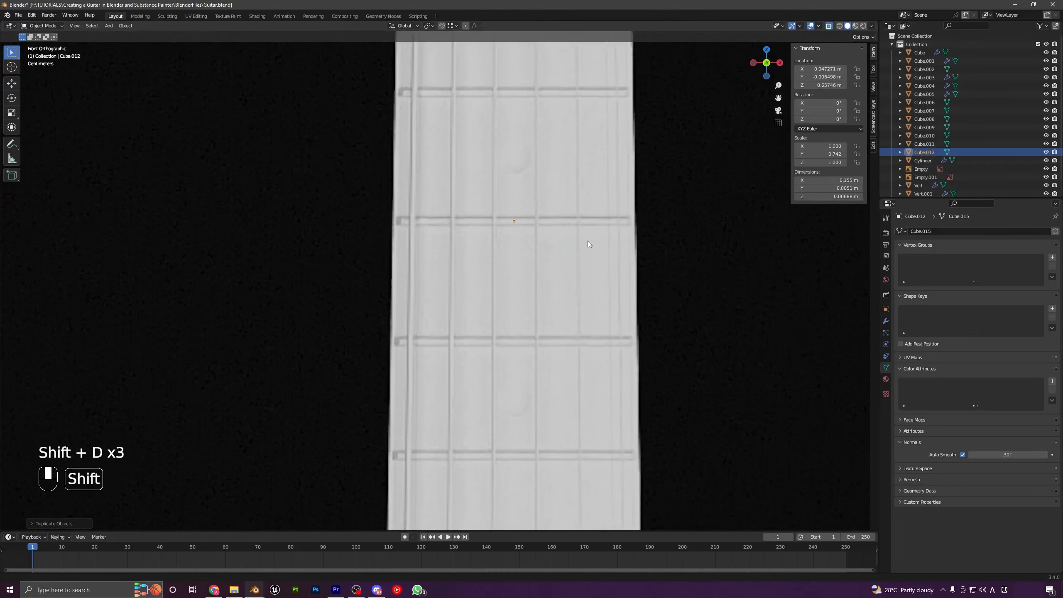
pyautogui.hotkey('shift', 'd')
pyautogui.press('z')
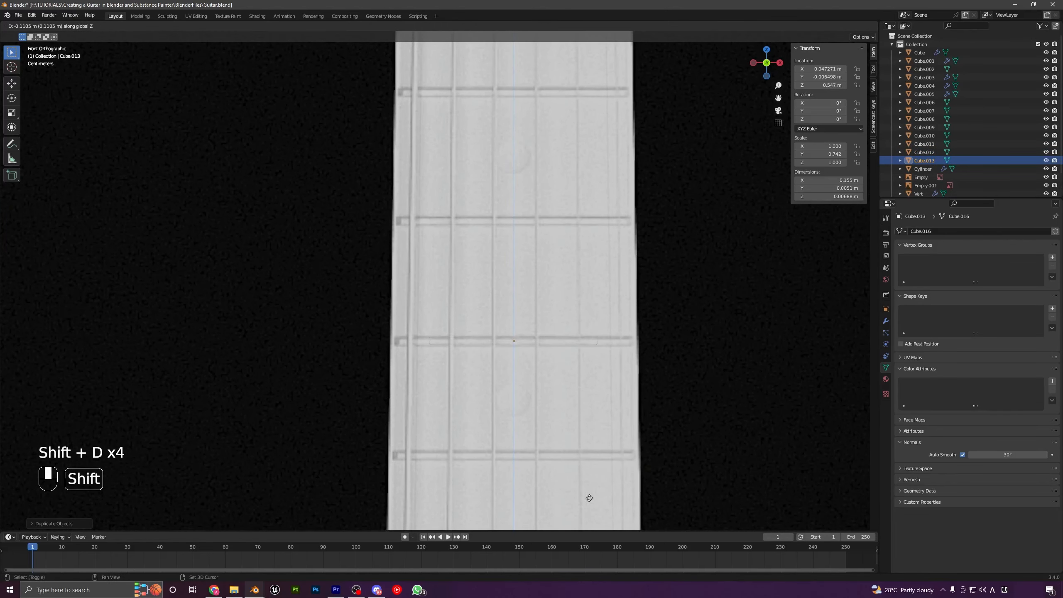
pyautogui.click(589, 498)
# Duplicate the fret bar down along Z onto the reference's ninth and tenth frets, at about Z 0.442 m and 0.342 m
pyautogui.keyDown('shift'); pyautogui.moveTo(590, 496); pyautogui.dragTo(548, 218, button='middle'); pyautogui.keyUp('shift')
pyautogui.hotkey('shift', 'd')
pyautogui.press('z')
pyautogui.click(546, 252)
pyautogui.hotkey('shift', 'd')
pyautogui.press('z')
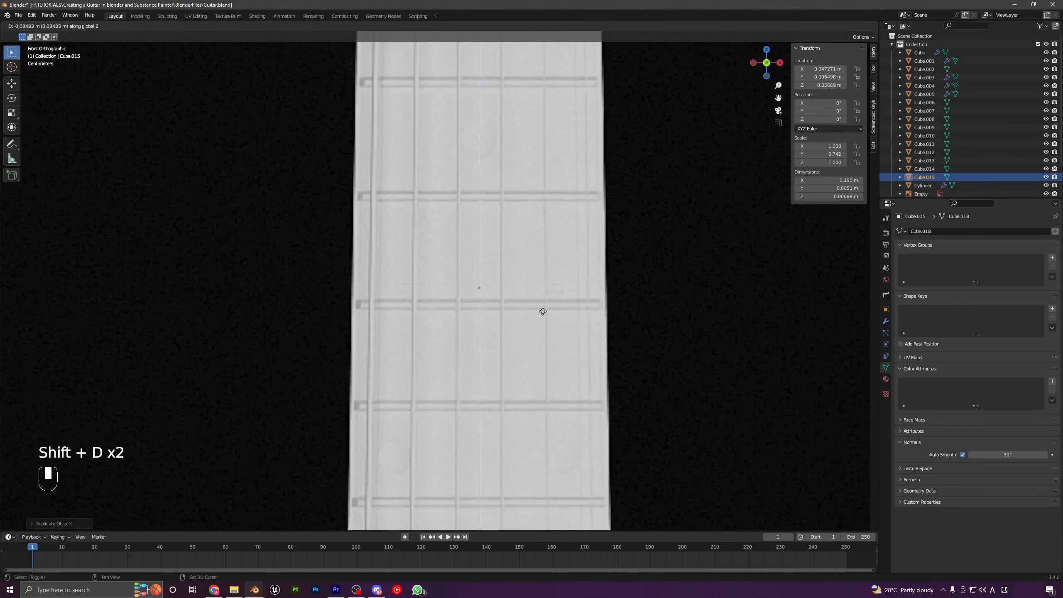
pyautogui.click(566, 471)
# Duplicate the fret bar down along Z onto the reference's eleventh and twelfth frets, at about Z 0.248 m and 0.160 m
pyautogui.keyDown('shift'); pyautogui.moveTo(566, 472); pyautogui.dragTo(563, 266, button='middle'); pyautogui.keyUp('shift')
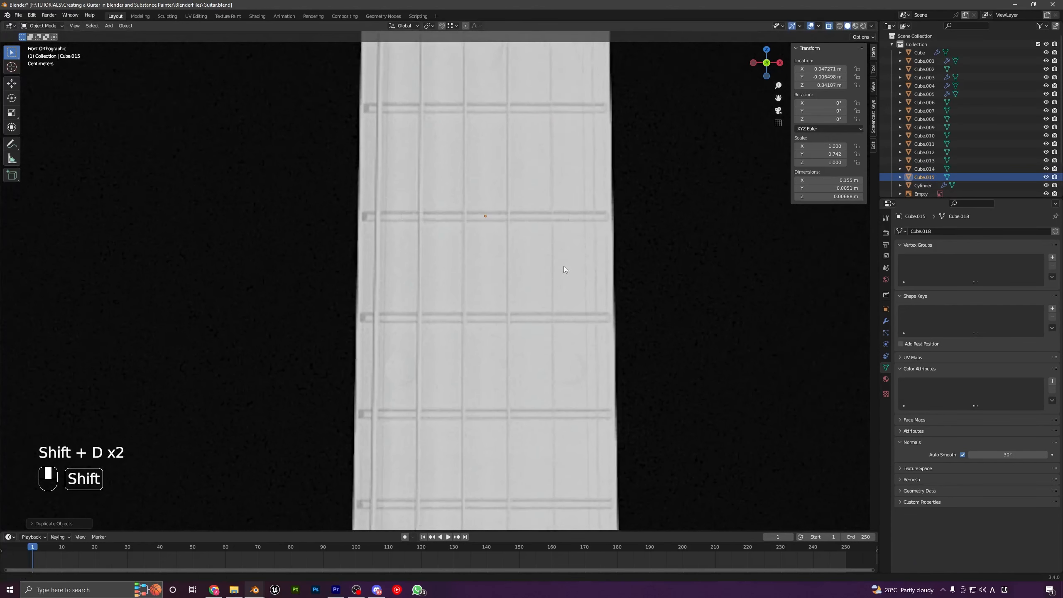
pyautogui.hotkey('shift', 'd')
pyautogui.press('z')
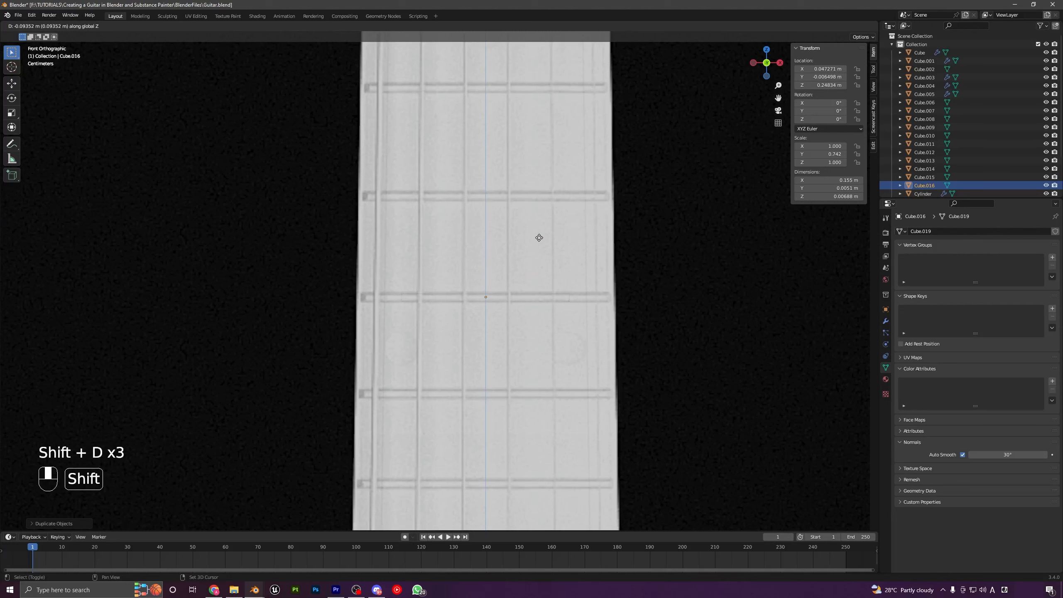
pyautogui.click(564, 346)
pyautogui.hotkey('shift', 'd')
pyautogui.keyDown('shift'); pyautogui.moveTo(565, 346); pyautogui.dragTo(534, 281, button='middle'); pyautogui.keyUp('shift')
pyautogui.press('z')
pyautogui.click(564, 386)
# Duplicate the fret bar down along Z onto the reference's thirteenth and fourteenth frets, at about Z 0.076 m and -0.002 m
pyautogui.hotkey('shift', 'd')
pyautogui.press('z')
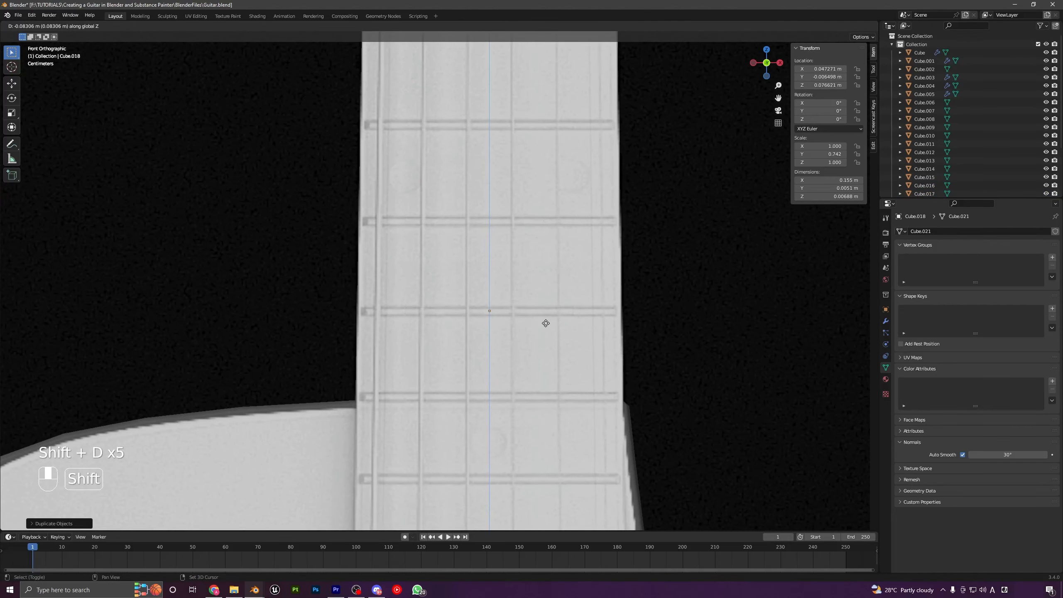
pyautogui.click(546, 325)
pyautogui.keyDown('shift'); pyautogui.moveTo(546, 326); pyautogui.dragTo(553, 259, button='middle'); pyautogui.keyUp('shift')
pyautogui.hotkey('shift', 'd')
pyautogui.press('z')
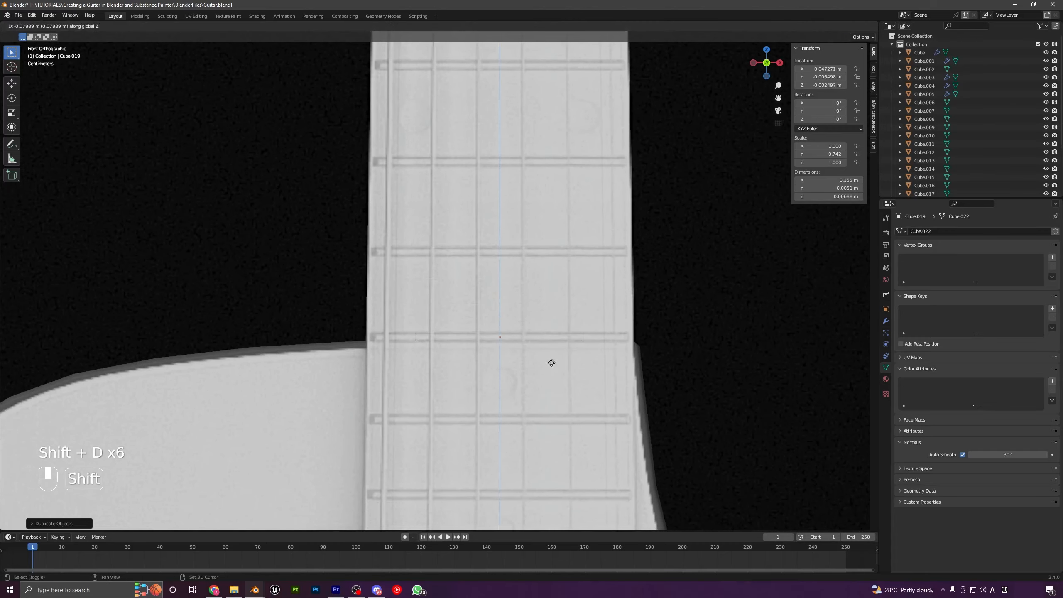
pyautogui.click(552, 361)
# Duplicate the fret bar down along Z onto the reference's fifteenth and sixteenth frets, at about Z -0.078 m and -0.147 m
pyautogui.keyDown('shift'); pyautogui.moveTo(551, 362); pyautogui.dragTo(583, 255, button='middle'); pyautogui.keyUp('shift')
pyautogui.hotkey('shift', 'd')
pyautogui.press('z')
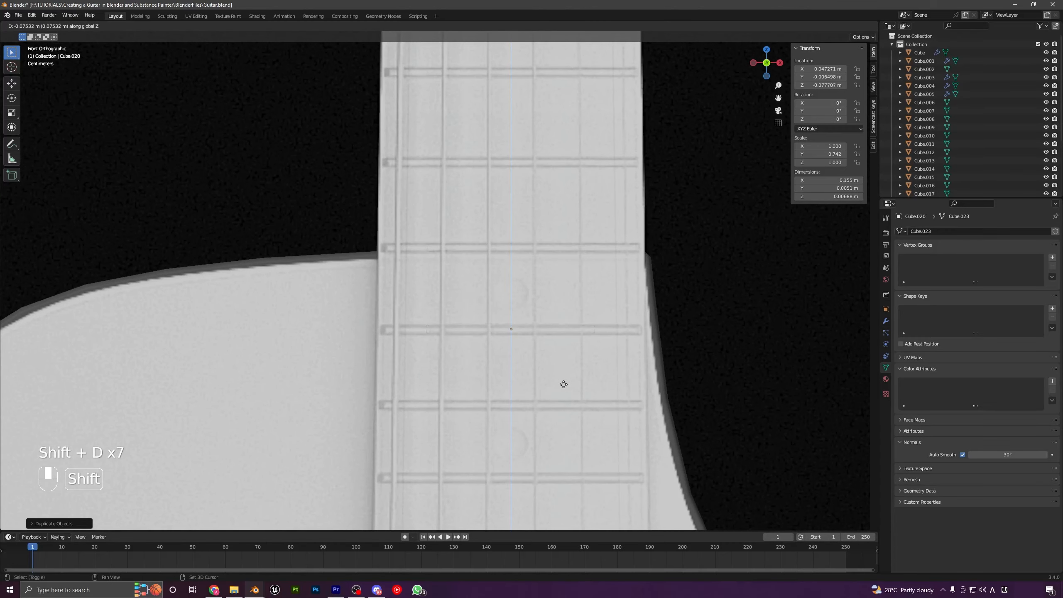
pyautogui.click(566, 388)
pyautogui.keyDown('shift'); pyautogui.moveTo(566, 388); pyautogui.dragTo(572, 272, button='middle'); pyautogui.keyUp('shift')
pyautogui.hotkey('shift', 'd')
pyautogui.press('z')
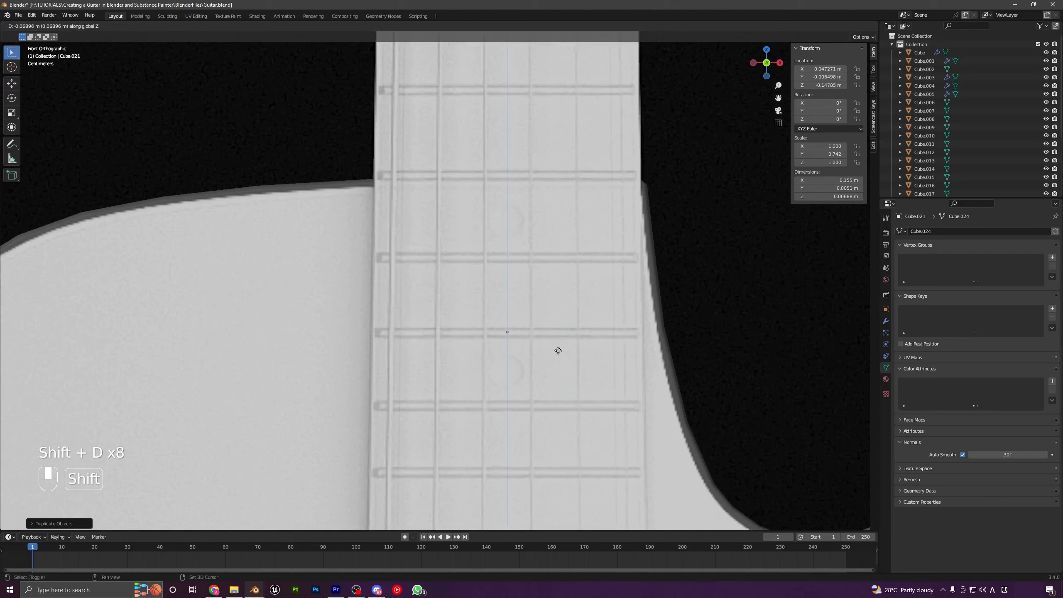
pyautogui.click(559, 354)
# Duplicate the fret bar down along Z onto the reference's seventeenth and eighteenth frets, at about Z -0.215 m and -0.276 m
pyautogui.keyDown('shift'); pyautogui.moveTo(558, 354); pyautogui.dragTo(591, 272, button='middle'); pyautogui.keyUp('shift')
pyautogui.hotkey('shift', 'd')
pyautogui.press('z')
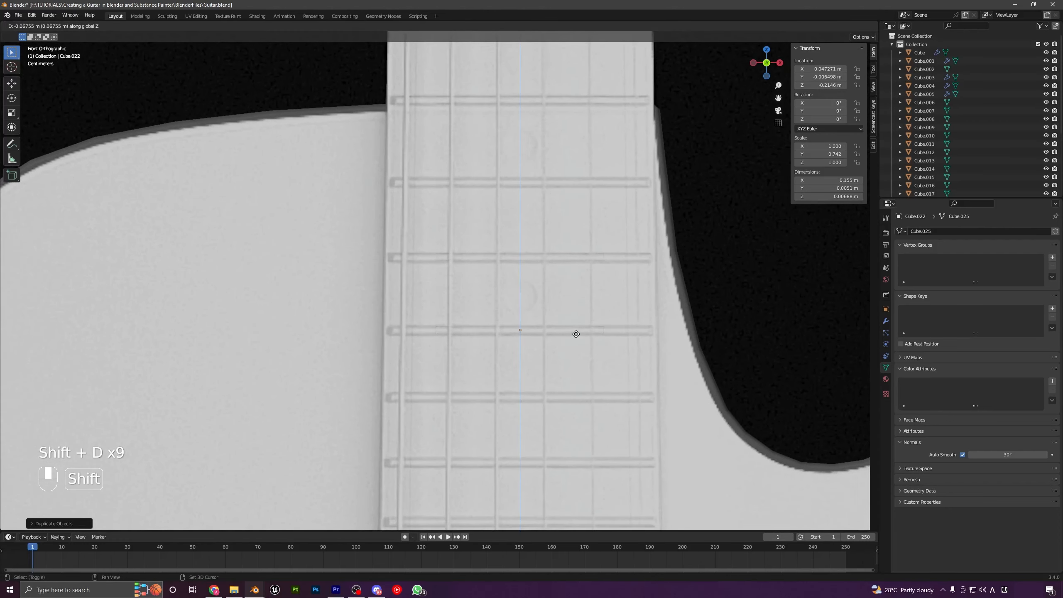
pyautogui.click(584, 350)
pyautogui.keyDown('shift'); pyautogui.moveTo(585, 350); pyautogui.dragTo(572, 272, button='middle'); pyautogui.keyUp('shift')
pyautogui.hotkey('shift', 'd')
pyautogui.press('z')
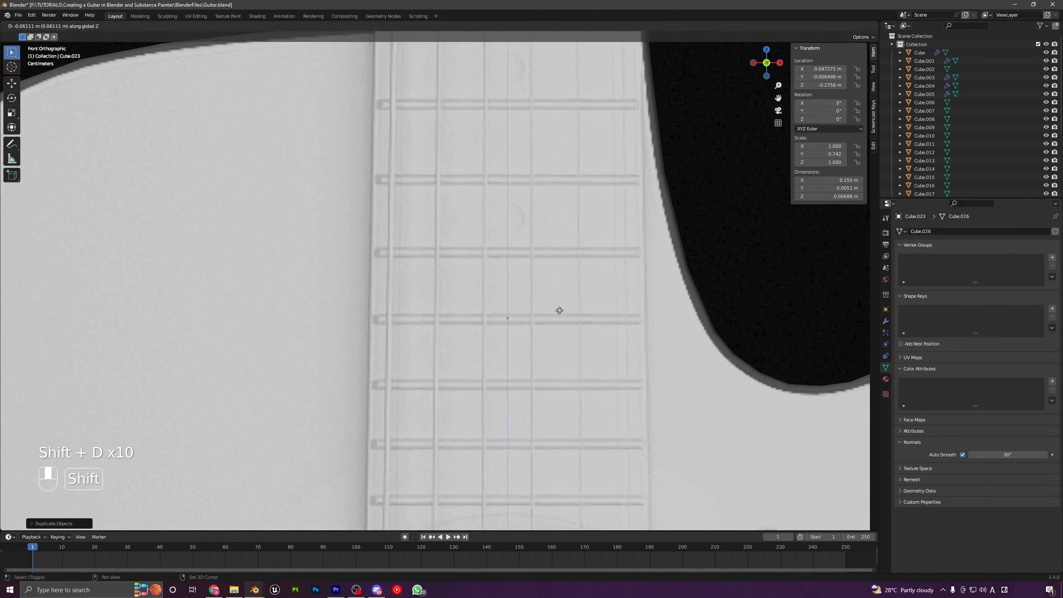
pyautogui.click(562, 317)
# Duplicate the fret bar down along Z onto the reference's nineteenth, twentieth and twenty-first frets, at about Z -0.336 m, -0.392 m and -0.443 m
pyautogui.moveTo(562, 317)
pyautogui.keyDown('shift'); pyautogui.mouseDown(button='middle')
pyautogui.moveTo(589, 329)
pyautogui.moveTo(577, 319)
pyautogui.mouseUp(button='middle'); pyautogui.keyUp('shift')
pyautogui.hotkey('shift', 'd')
pyautogui.press('z')
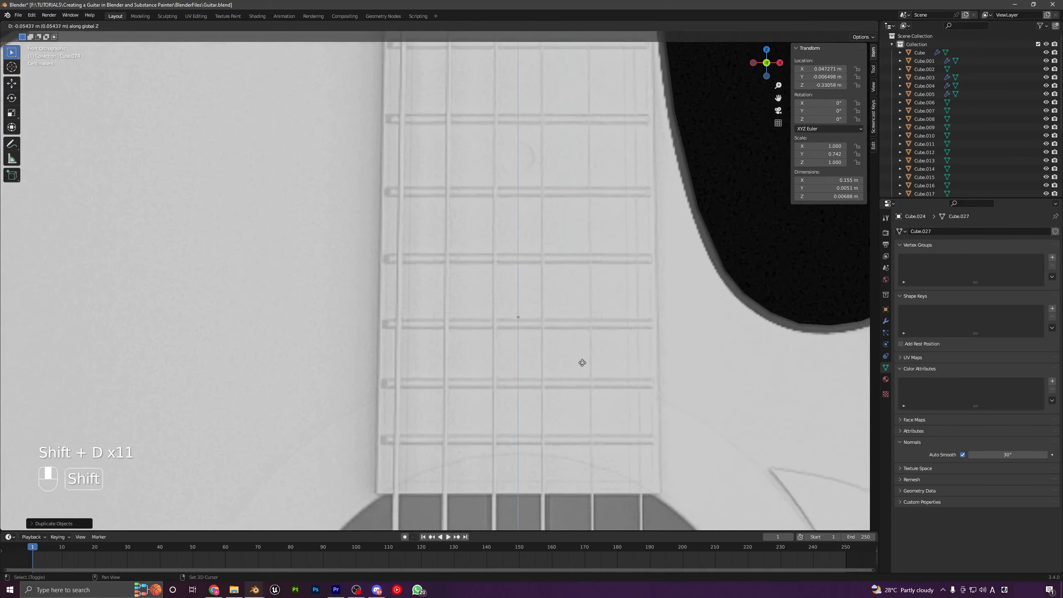
pyautogui.click(582, 422)
pyautogui.keyDown('shift'); pyautogui.moveTo(581, 422); pyautogui.dragTo(563, 372, button='middle'); pyautogui.keyUp('shift')
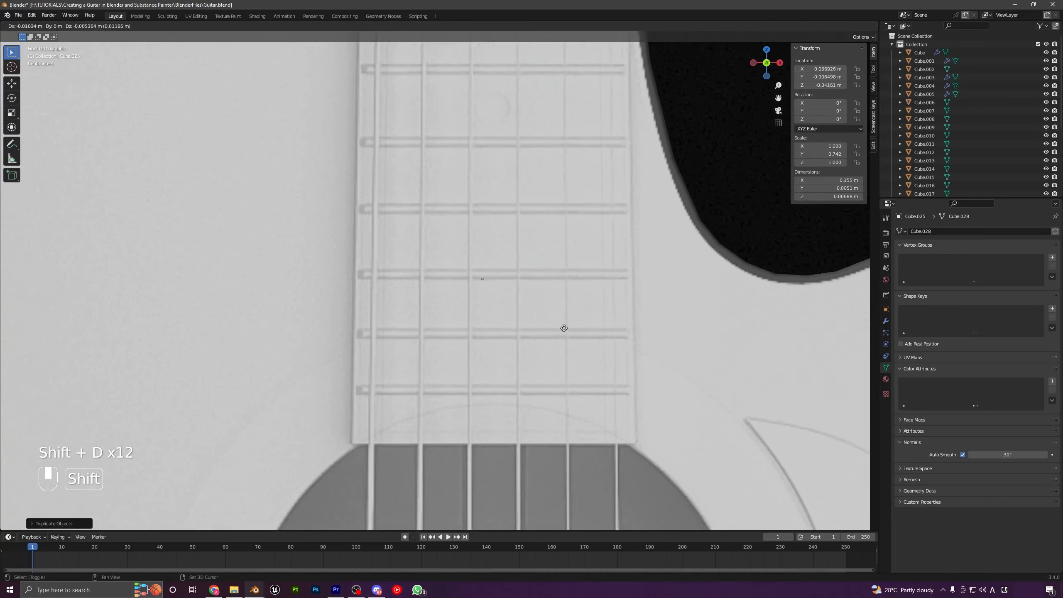
pyautogui.hotkey('shift', 'd')
pyautogui.press('z')
pyautogui.click(568, 397)
pyautogui.hotkey('shift', 'd')
pyautogui.press('z')
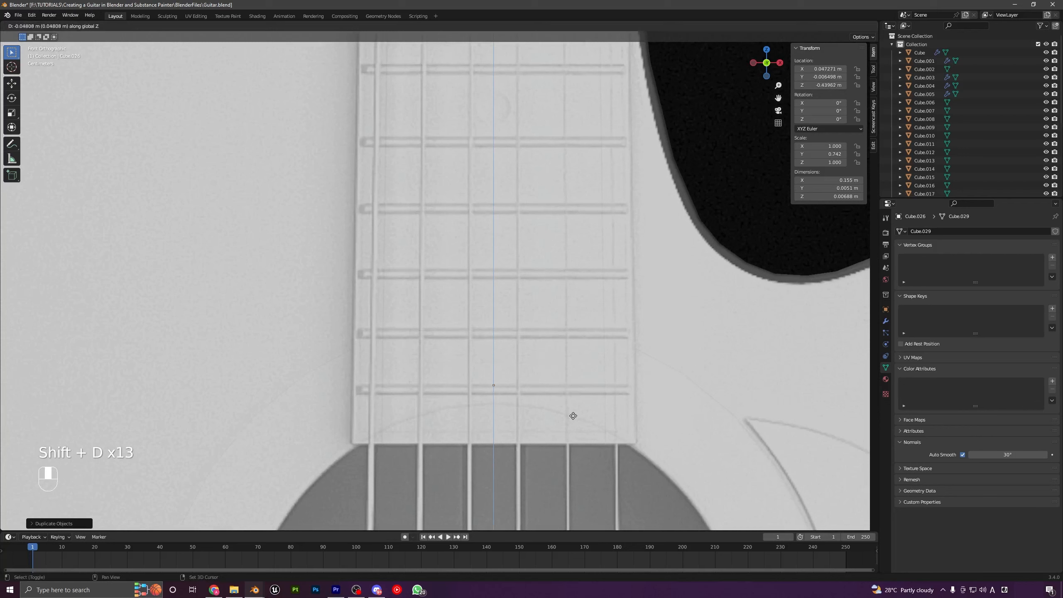
pyautogui.click(578, 450)
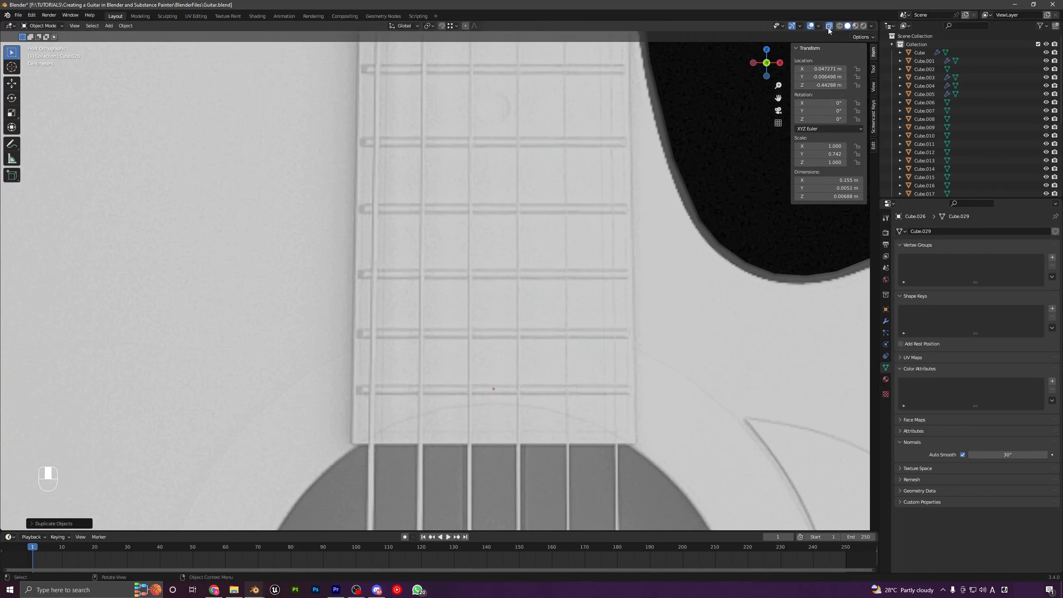
# Widen the second fret bar along X to an X scale of about 1.01, so it reaches the fretboard's inner edge lines
pyautogui.scroll(-10, 593, 225)
pyautogui.scroll(8, 454, 348)
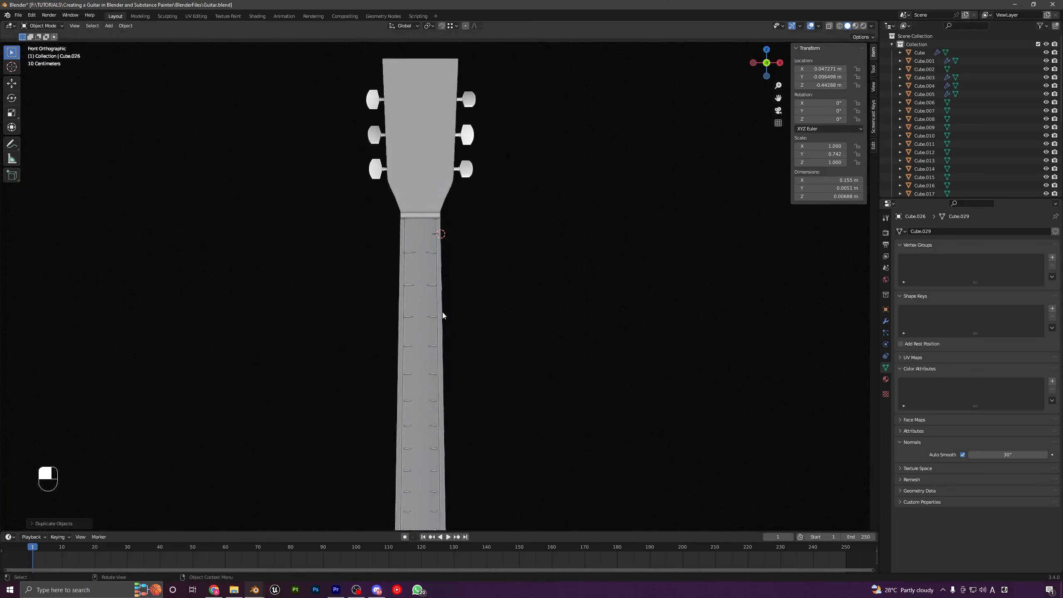
pyautogui.click(499, 254)
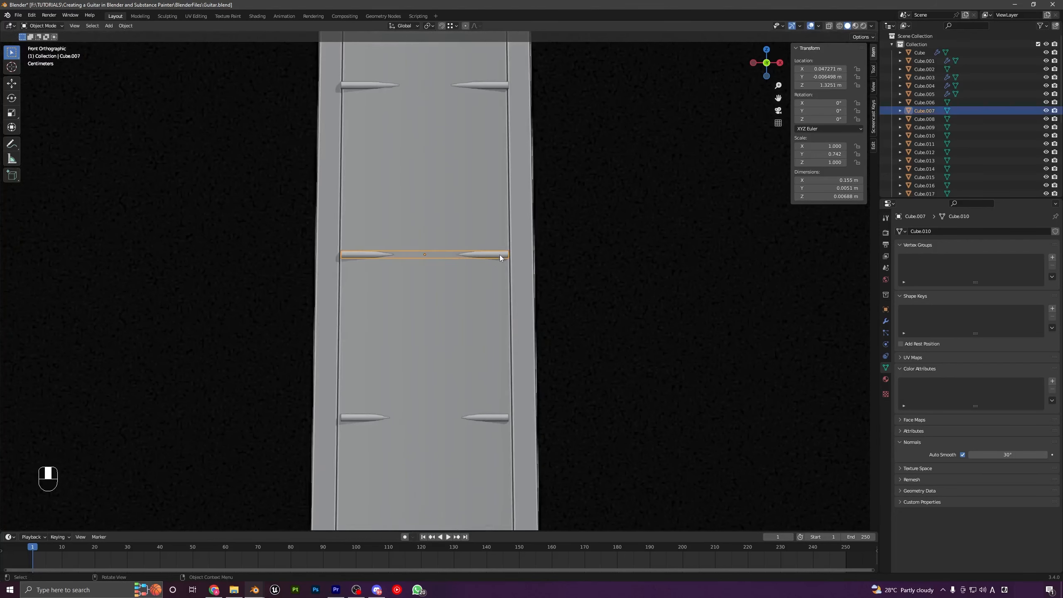
pyautogui.press('s')
pyautogui.press('x')
pyautogui.keyDown('shift'); pyautogui.click(577, 309); pyautogui.keyUp('shift')
pyautogui.keyDown('shift'); pyautogui.moveTo(577, 306); pyautogui.dragTo(571, 179, button='middle'); pyautogui.keyUp('shift')
pyautogui.press('s')
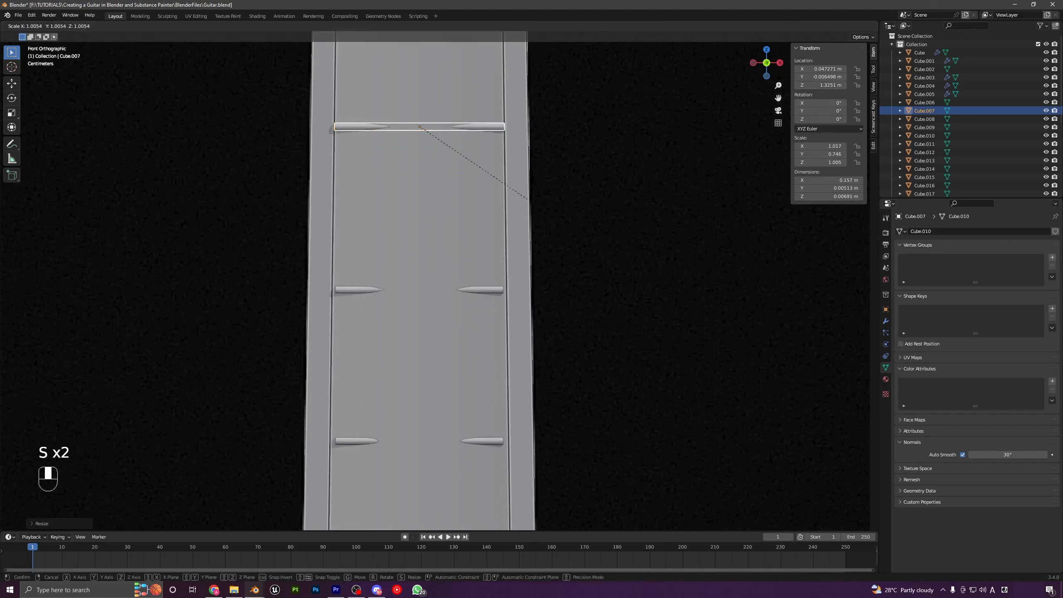
pyautogui.rightClick(525, 248)
# Widen the third and fourth fret bars along X to the fretboard's inner edge lines, at X scales of about 1.043 and 1.068
pyautogui.click(495, 290)
pyautogui.press('s')
pyautogui.press('x')
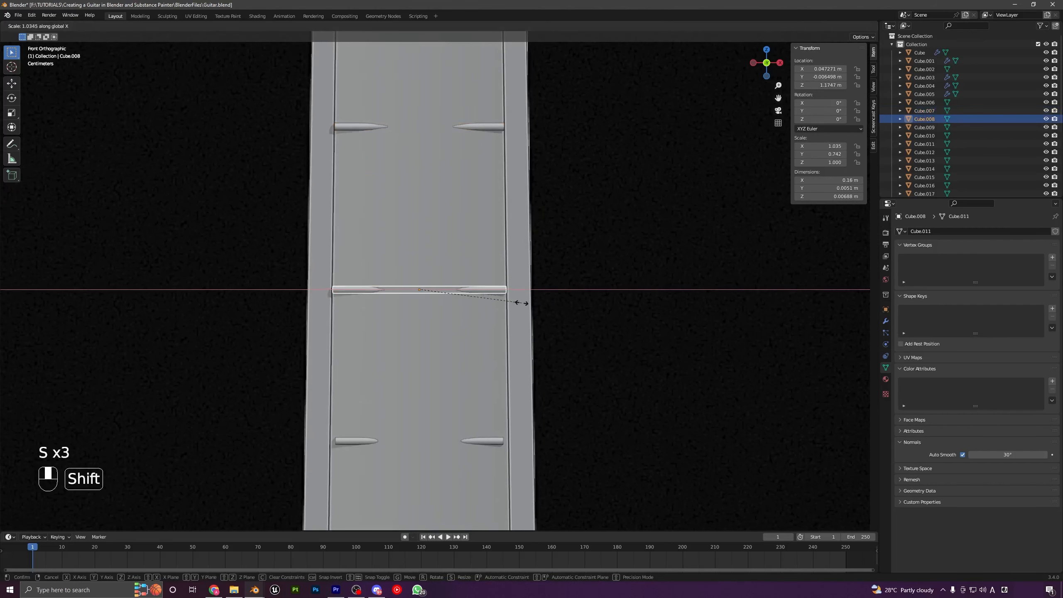
pyautogui.keyDown('shift'); pyautogui.click(523, 305); pyautogui.keyUp('shift')
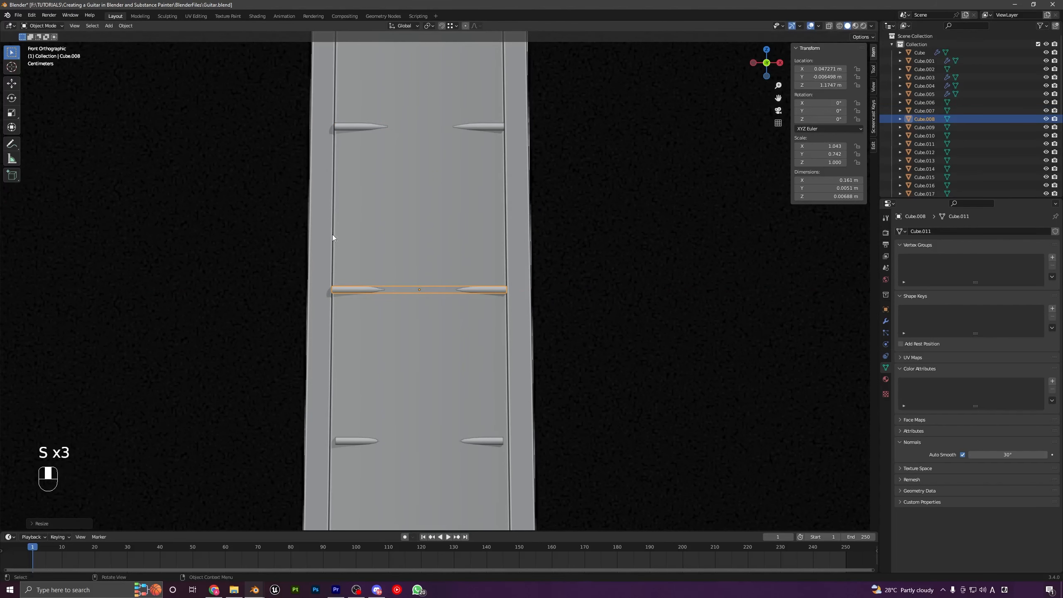
pyautogui.keyDown('shift'); pyautogui.moveTo(481, 438); pyautogui.dragTo(454, 275, button='middle'); pyautogui.keyUp('shift')
pyautogui.click(460, 276)
pyautogui.press('s')
pyautogui.press('x')
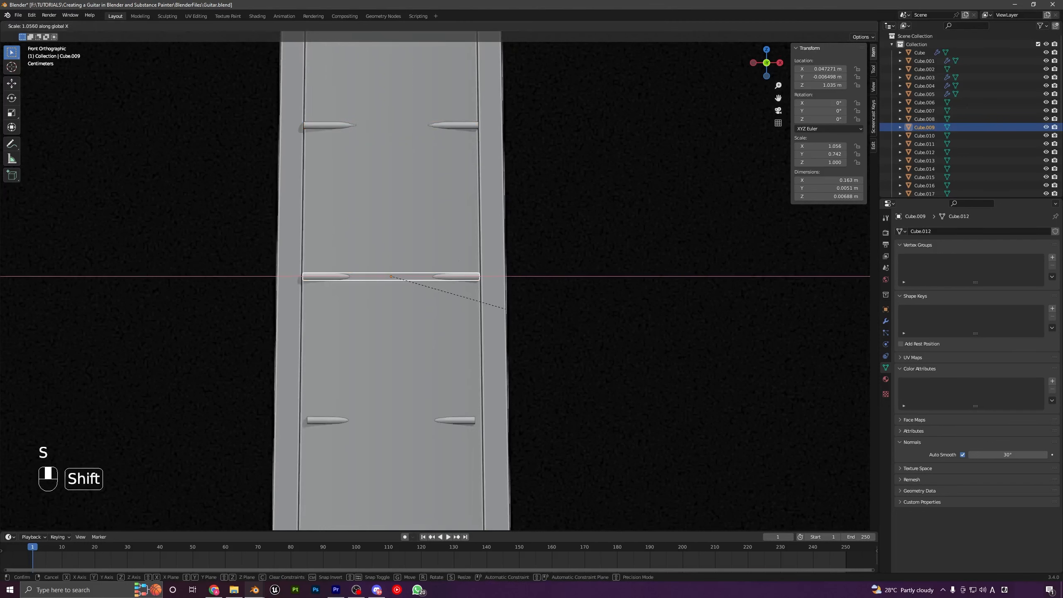
pyautogui.keyDown('shift'); pyautogui.click(509, 311); pyautogui.keyUp('shift')
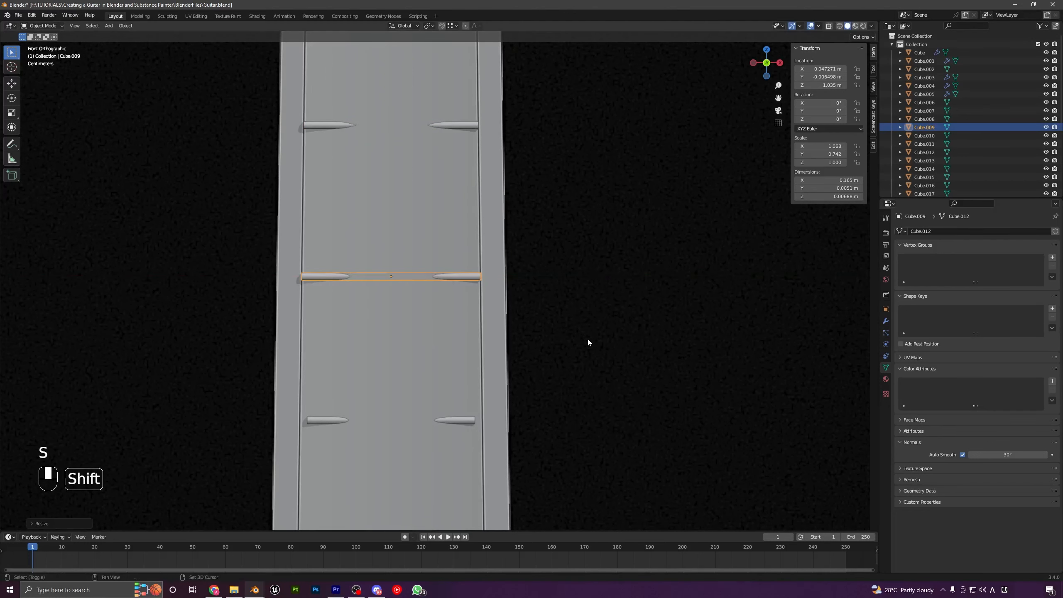
# Widen the fifth and sixth fret bars along X to the fretboard's inner edge lines, at X scales of about 1.09 and 1.11
pyautogui.keyDown('shift'); pyautogui.moveTo(515, 422); pyautogui.dragTo(488, 281, button='middle'); pyautogui.keyUp('shift')
pyautogui.click(469, 281)
pyautogui.press('s')
pyautogui.press('x')
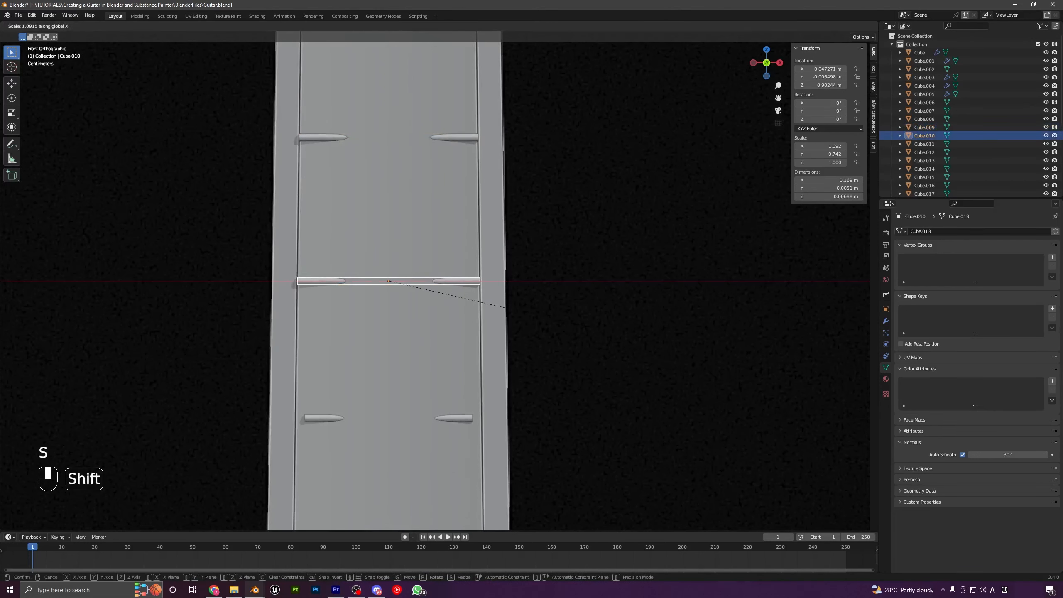
pyautogui.keyDown('shift'); pyautogui.click(578, 323); pyautogui.keyUp('shift')
pyautogui.keyDown('shift'); pyautogui.moveTo(506, 355); pyautogui.dragTo(523, 222, button='middle'); pyautogui.keyUp('shift')
pyautogui.click(480, 289)
pyautogui.press('s')
pyautogui.press('x')
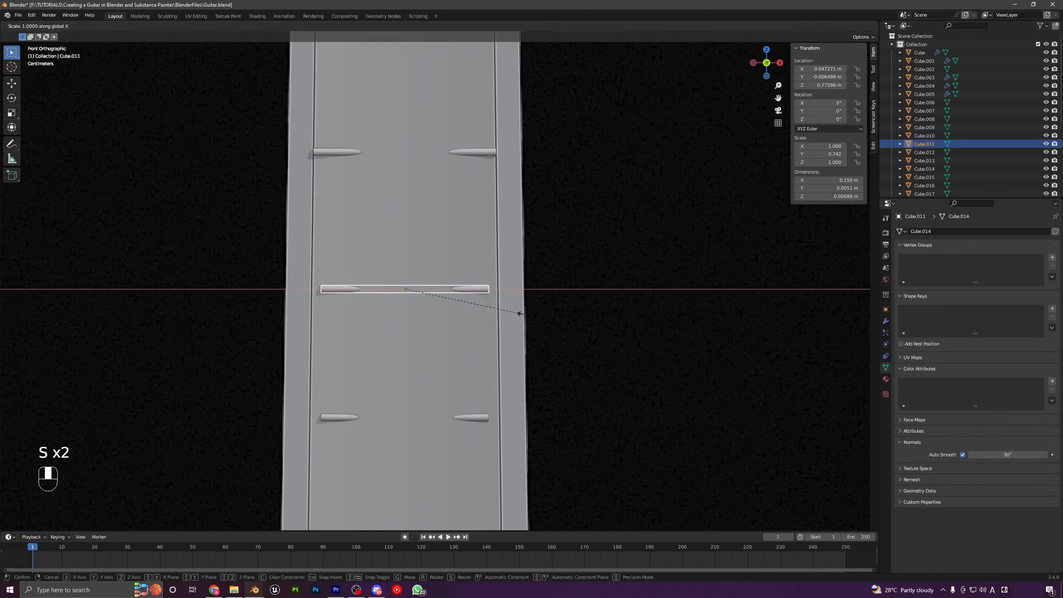
pyautogui.keyDown('shift'); pyautogui.click(525, 325); pyautogui.keyUp('shift')
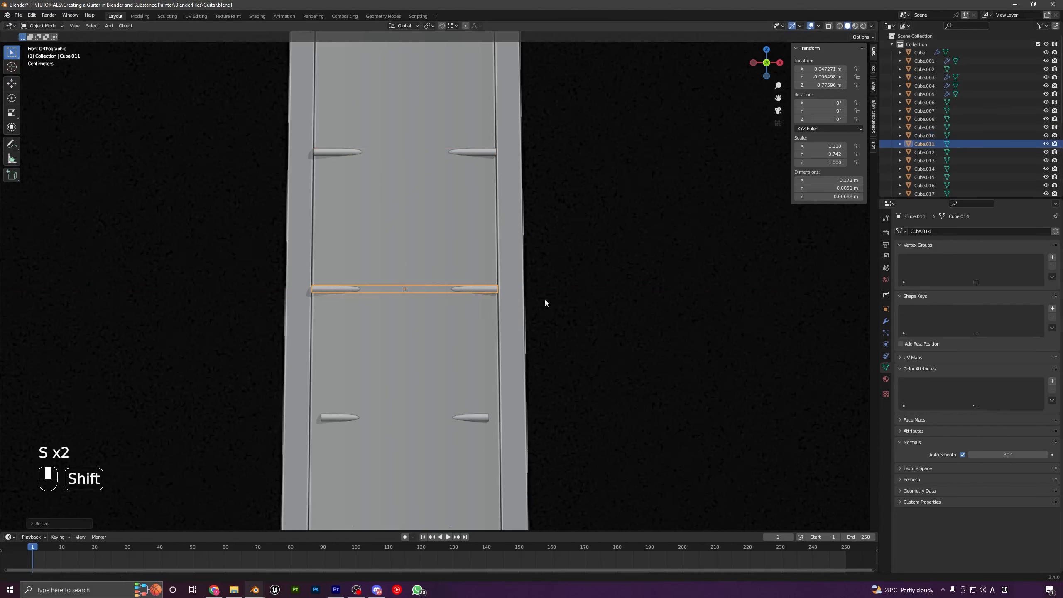
# Widen the seventh fret bar to an X scale of about 1.134 and refine the sixth fret bar to about 1.113
pyautogui.keyDown('shift'); pyautogui.moveTo(481, 422); pyautogui.dragTo(479, 299, button='middle'); pyautogui.keyUp('shift')
pyautogui.click(475, 296)
pyautogui.press('s')
pyautogui.press('x')
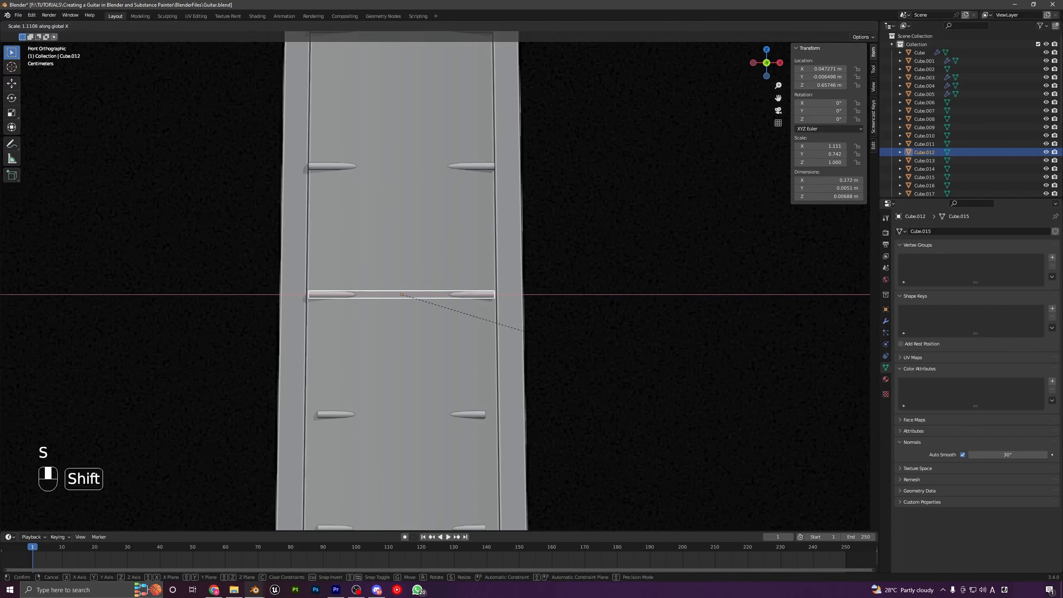
pyautogui.keyDown('shift'); pyautogui.click(524, 337); pyautogui.keyUp('shift')
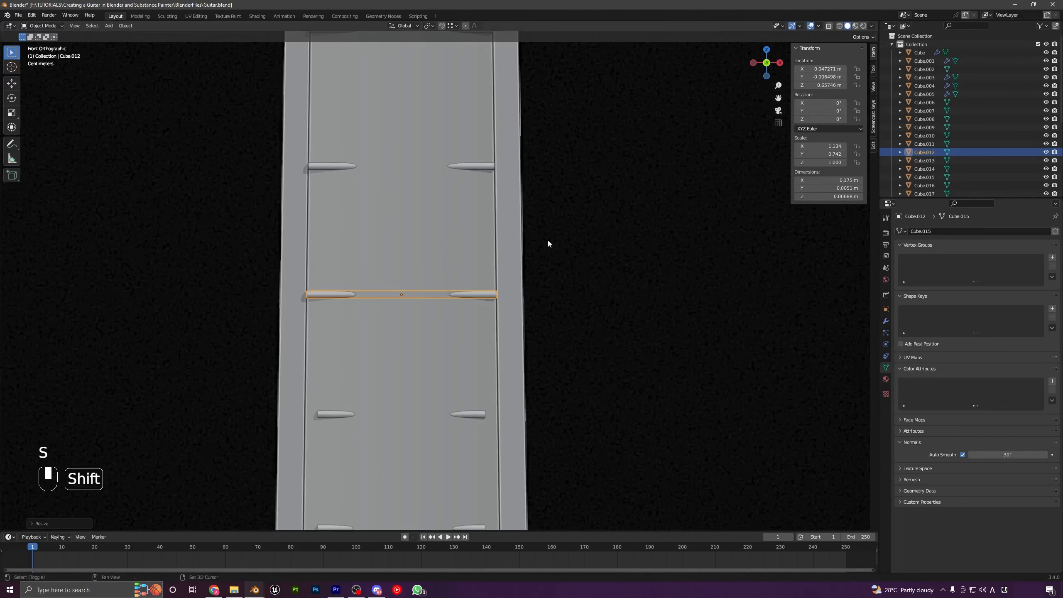
pyautogui.click(488, 165)
pyautogui.press('s')
pyautogui.press('x')
pyautogui.keyDown('shift'); pyautogui.click(522, 214); pyautogui.keyUp('shift')
# Widen the eighth and ninth fret bars along X to the fretboard's inner edge lines, at X scales of about 1.15 and 1.17
pyautogui.keyDown('shift'); pyautogui.moveTo(505, 327); pyautogui.dragTo(520, 228, button='middle'); pyautogui.keyUp('shift')
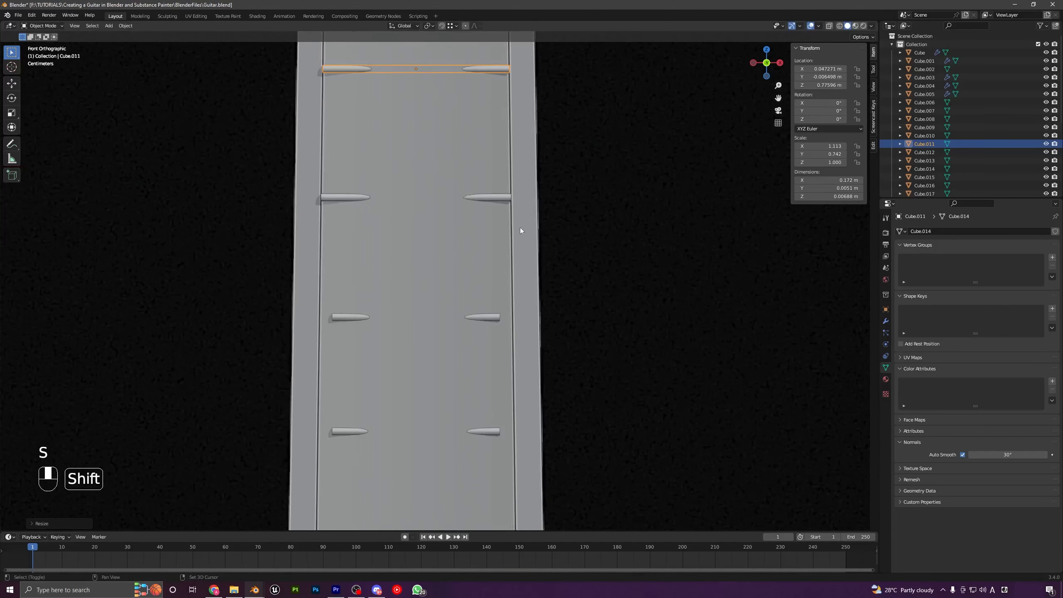
pyautogui.click(489, 317)
pyautogui.press('s')
pyautogui.press('x')
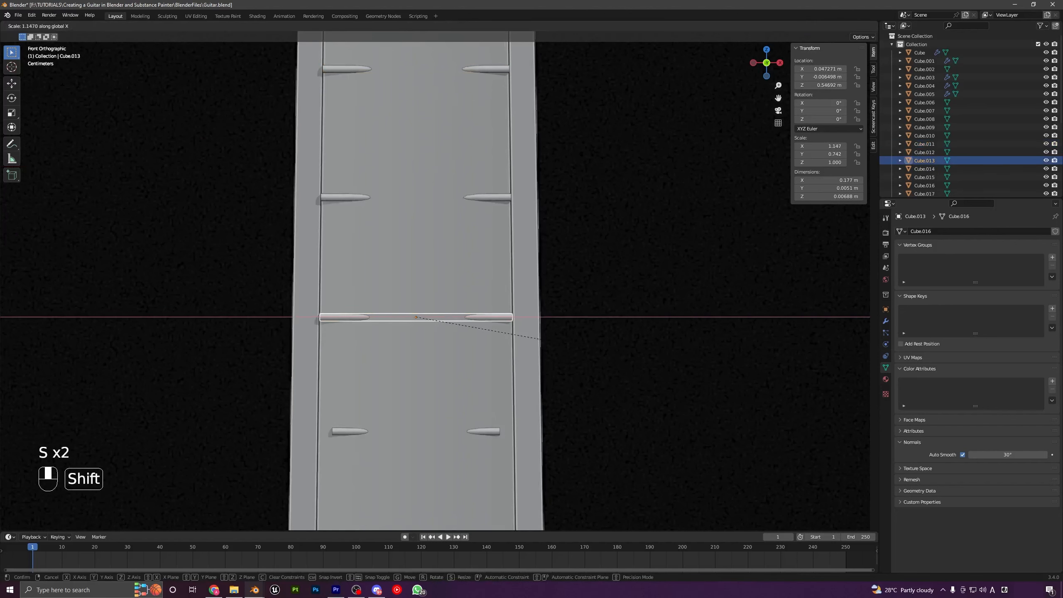
pyautogui.keyDown('shift'); pyautogui.click(540, 339); pyautogui.keyUp('shift')
pyautogui.keyDown('shift'); pyautogui.moveTo(540, 339); pyautogui.dragTo(523, 201, button='middle'); pyautogui.keyUp('shift')
pyautogui.click(507, 300)
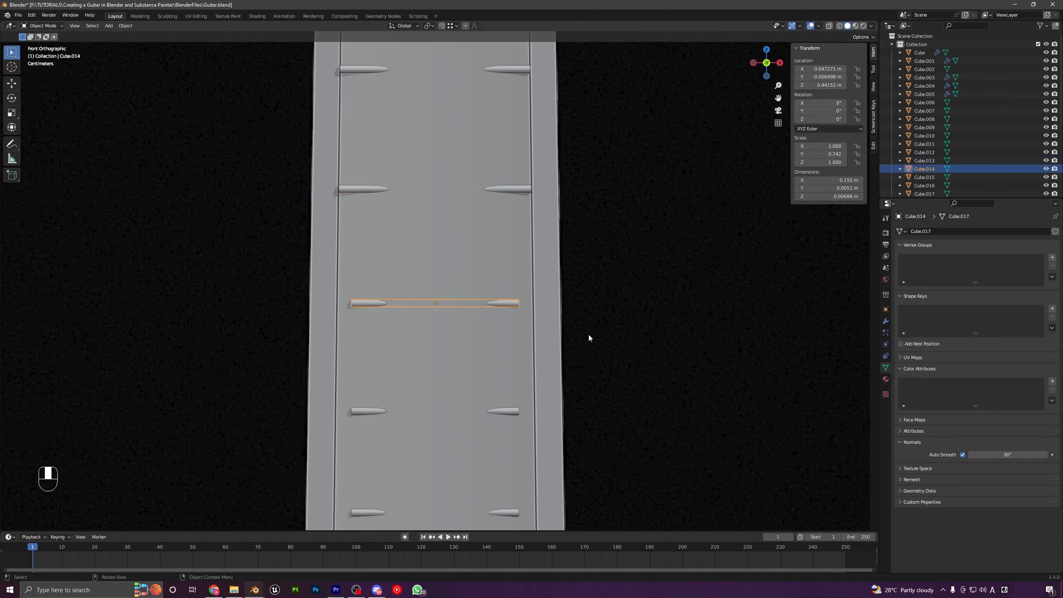
pyautogui.press('s')
pyautogui.press('x')
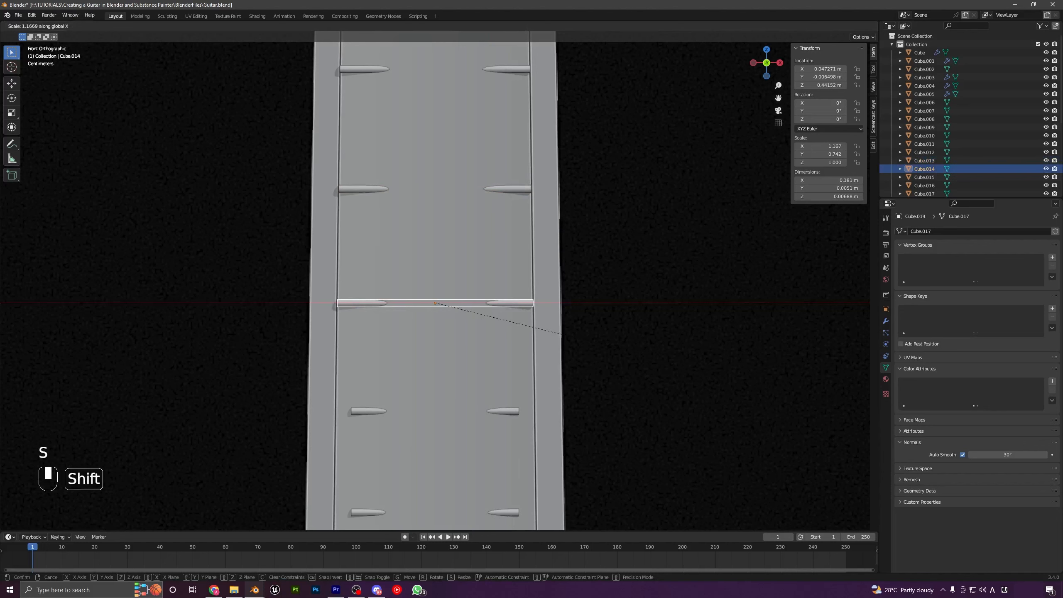
pyautogui.keyDown('shift'); pyautogui.click(561, 334); pyautogui.keyUp('shift')
# Widen the tenth and eleventh fret bars along X to the fretboard's inner edge lines, each to an X scale of about 1.20
pyautogui.keyDown('shift'); pyautogui.moveTo(610, 347); pyautogui.dragTo(520, 308, button='middle'); pyautogui.keyUp('shift')
pyautogui.click(520, 309)
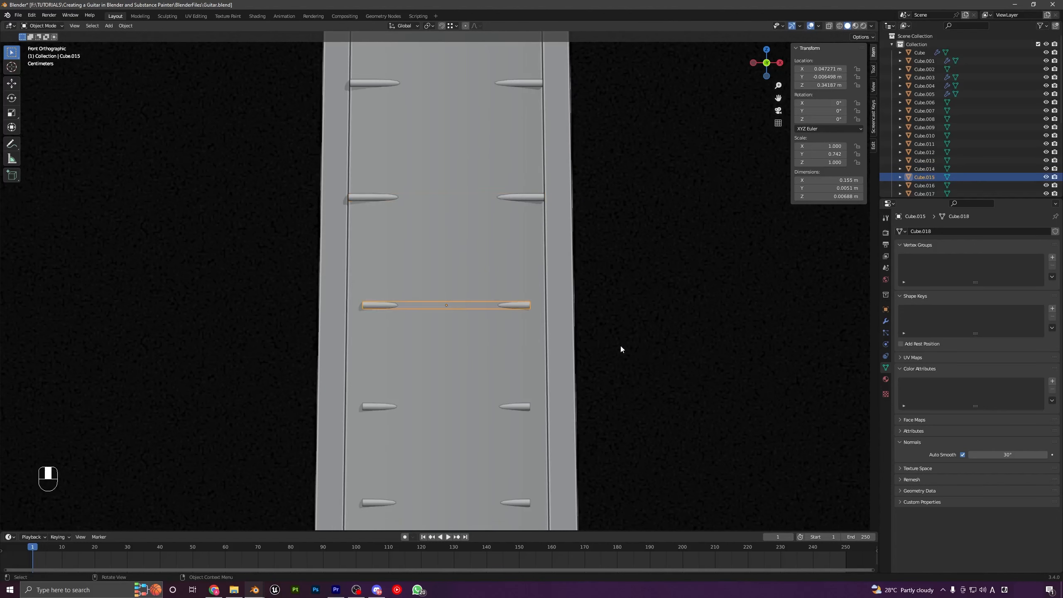
pyautogui.press('s')
pyautogui.press('x')
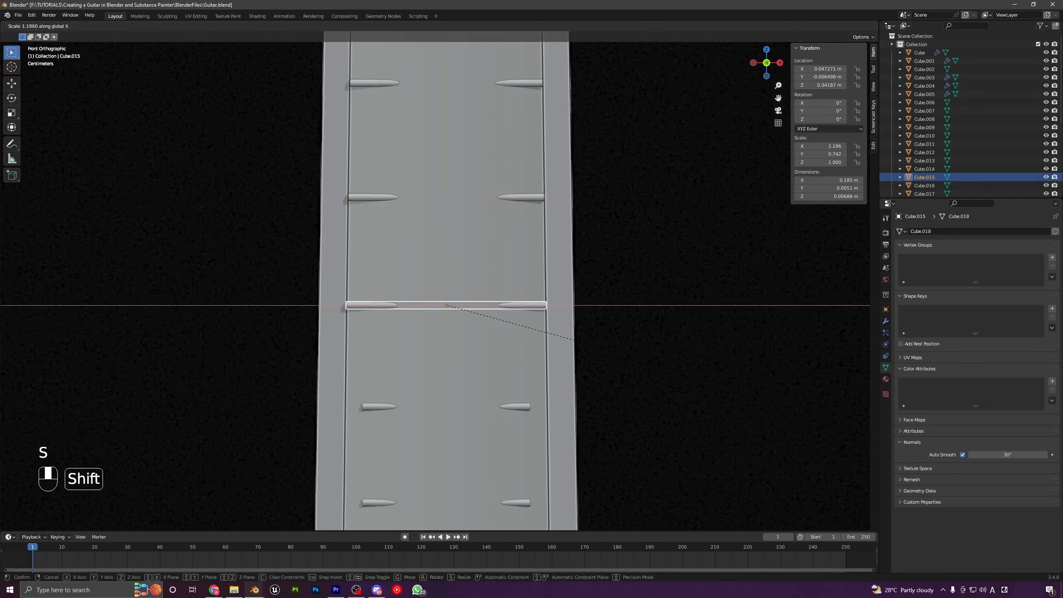
pyautogui.click(636, 360)
pyautogui.keyDown('shift'); pyautogui.moveTo(636, 360); pyautogui.dragTo(632, 241, button='middle'); pyautogui.keyUp('shift')
pyautogui.click(521, 285)
pyautogui.press('s')
pyautogui.press('x')
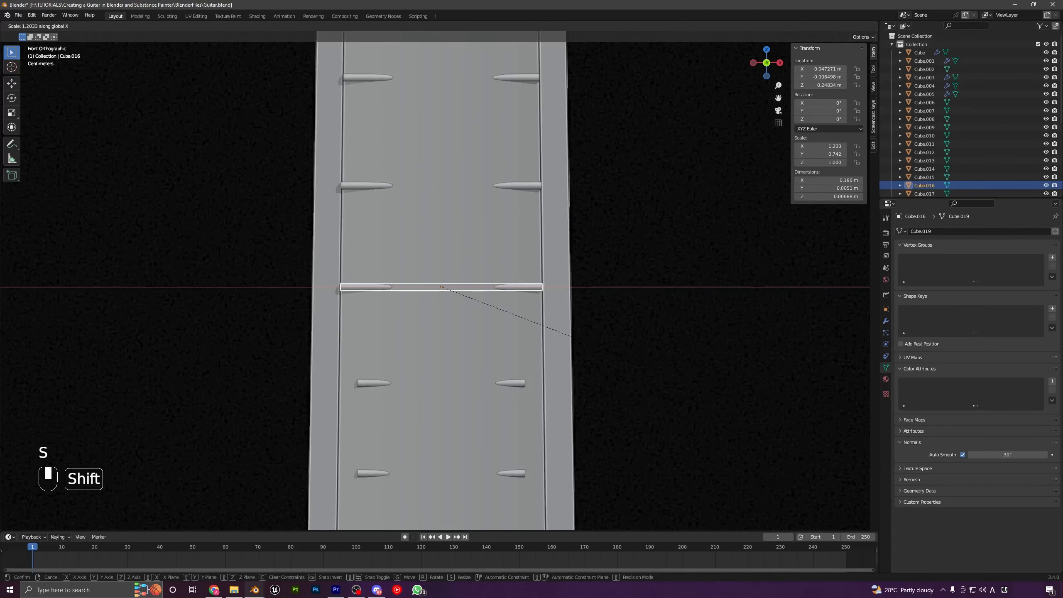
pyautogui.click(571, 337)
# Widen the twelfth and thirteenth fret bars along X to the fretboard's inner edge lines, at X scales of about 1.227 and 1.234
pyautogui.keyDown('shift'); pyautogui.moveTo(610, 351); pyautogui.dragTo(536, 289, button='middle'); pyautogui.keyUp('shift')
pyautogui.click(519, 290)
pyautogui.press('s')
pyautogui.press('x')
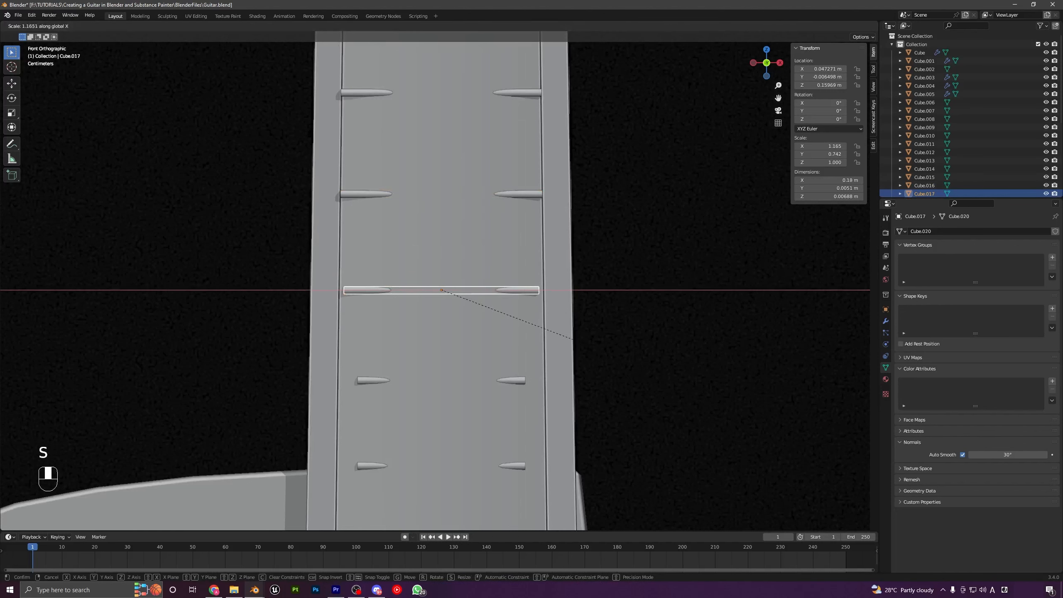
pyautogui.click(579, 348)
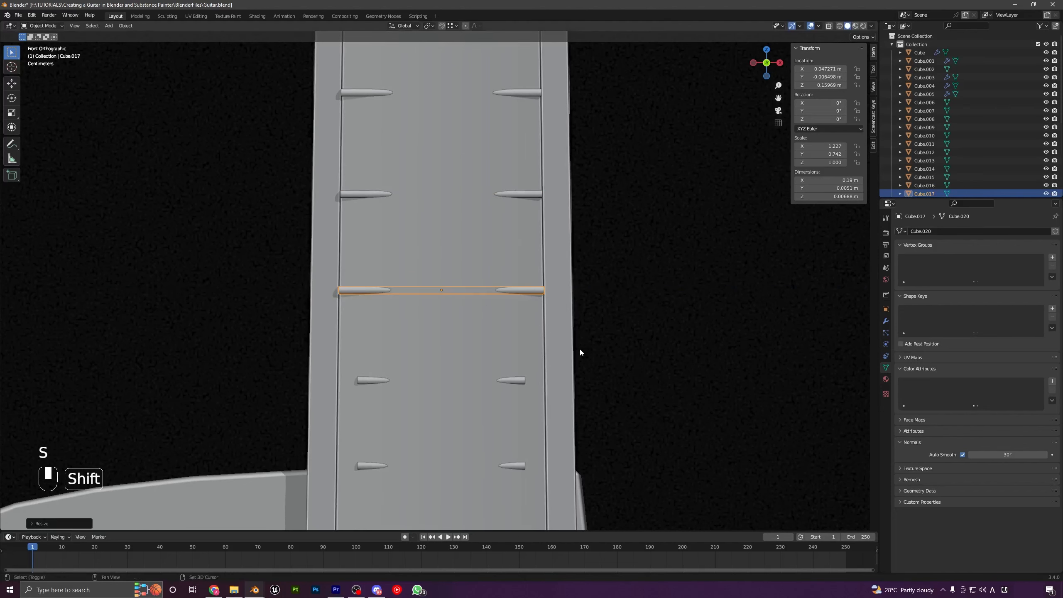
pyautogui.keyDown('shift'); pyautogui.moveTo(579, 347); pyautogui.dragTo(516, 249, button='middle'); pyautogui.keyUp('shift')
pyautogui.click(519, 232)
pyautogui.press('s')
pyautogui.press('x')
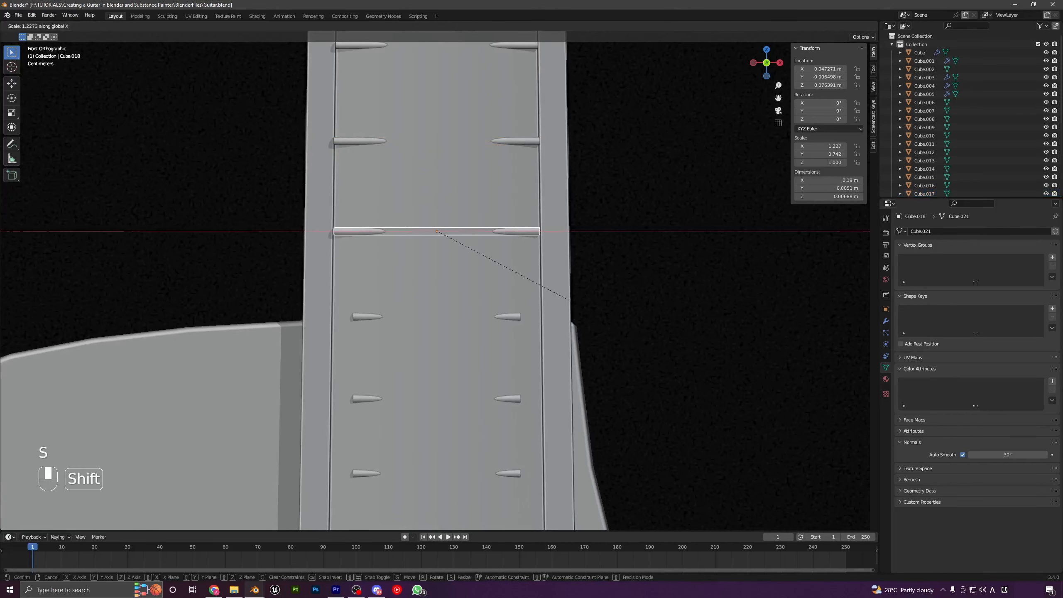
pyautogui.click(582, 304)
# Widen the fourteenth and fifteenth fret bars along X to the fretboard's inner edge lines, at X scales of about 1.25 and 1.26
pyautogui.keyDown('shift'); pyautogui.moveTo(582, 304); pyautogui.dragTo(578, 223, button='middle'); pyautogui.keyUp('shift')
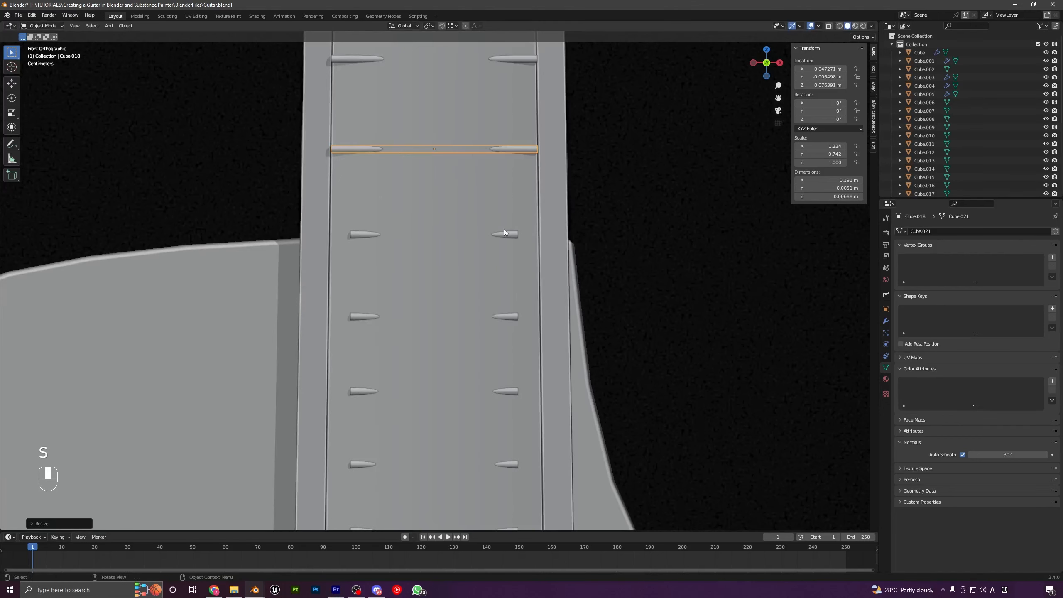
pyautogui.click(519, 235)
pyautogui.press('s')
pyautogui.press('x')
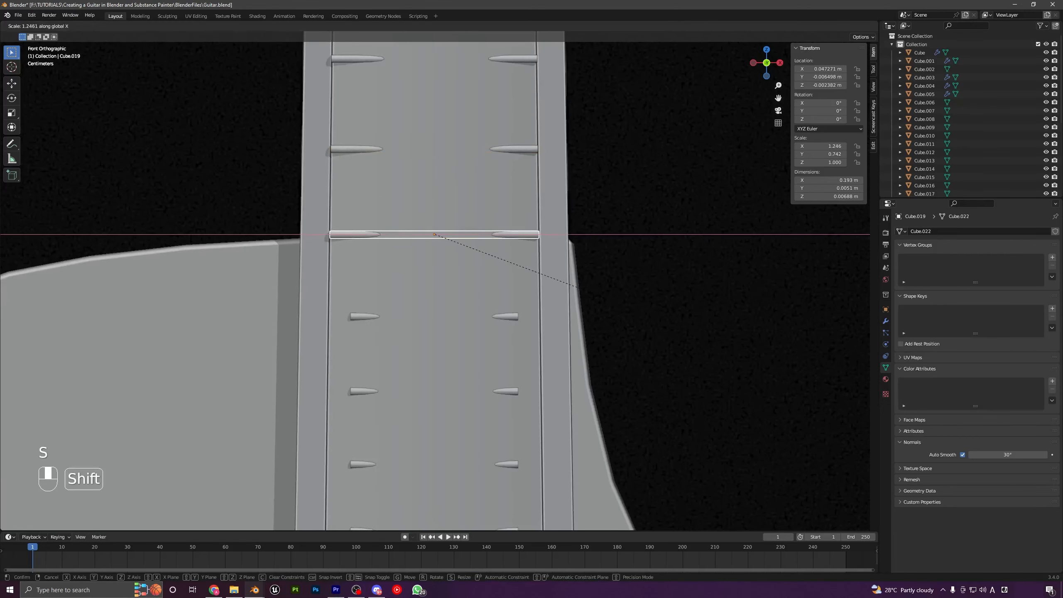
pyautogui.click(583, 294)
pyautogui.keyDown('shift'); pyautogui.moveTo(591, 297); pyautogui.dragTo(590, 205, button='middle'); pyautogui.keyUp('shift')
pyautogui.click(505, 229)
pyautogui.press('s')
pyautogui.press('x')
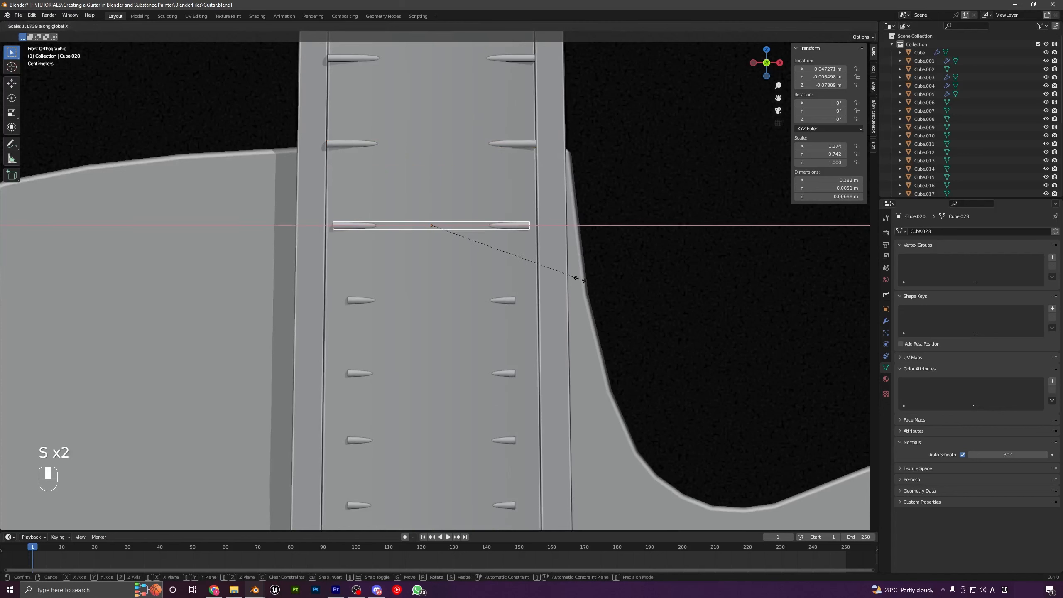
pyautogui.click(563, 294)
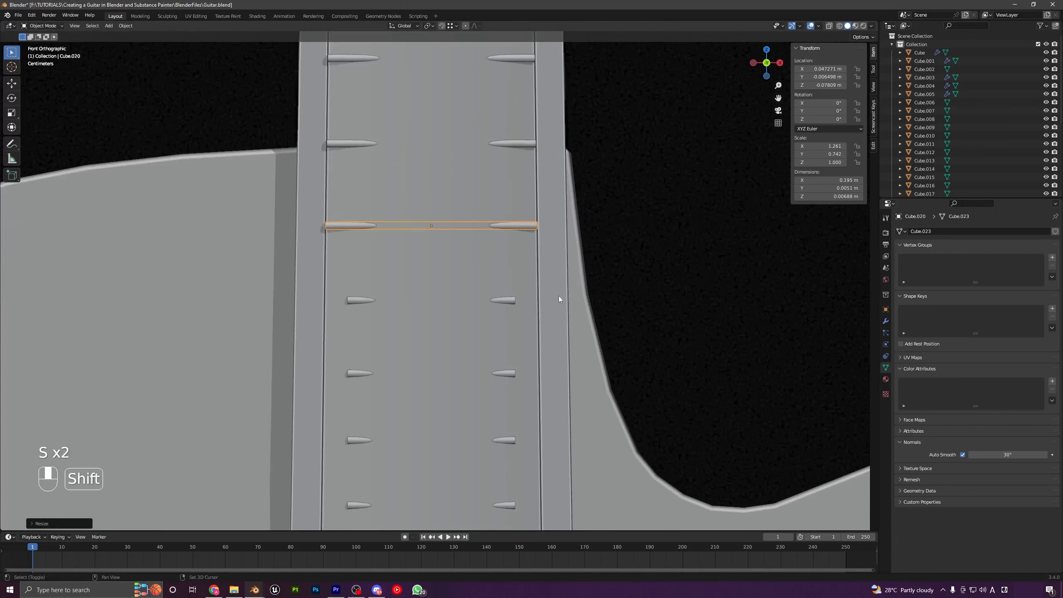
# Widen the sixteenth and seventeenth fret bars along X to the fretboard's inner edge lines, at X scales of about 1.27 and 1.29
pyautogui.click(526, 302)
pyautogui.press('s')
pyautogui.press('x')
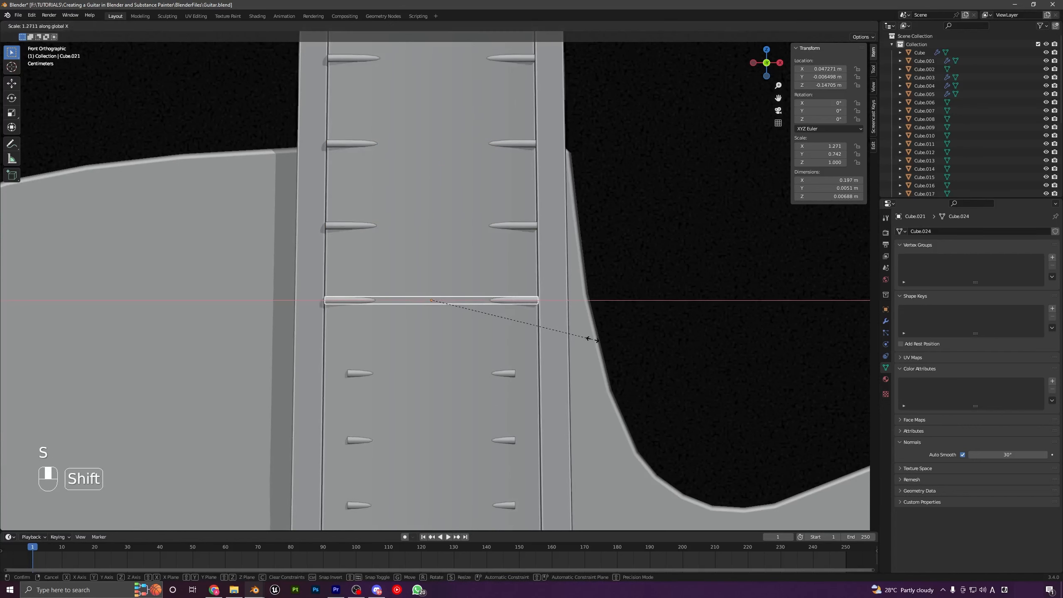
pyautogui.click(593, 340)
pyautogui.keyDown('shift'); pyautogui.moveTo(593, 340); pyautogui.dragTo(536, 202, button='middle'); pyautogui.keyUp('shift')
pyautogui.click(505, 237)
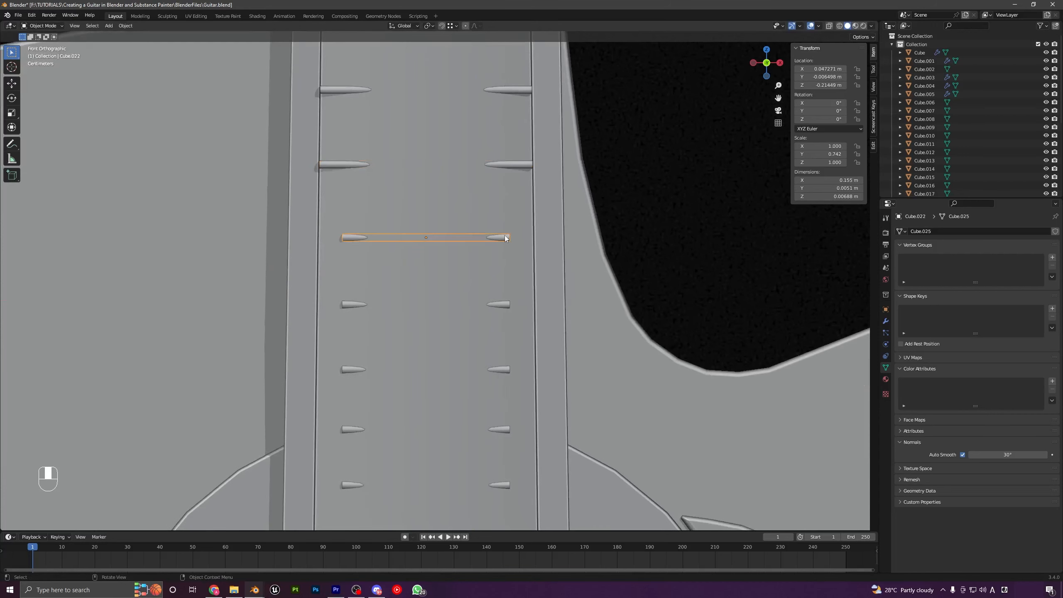
pyautogui.press('s')
pyautogui.press('x')
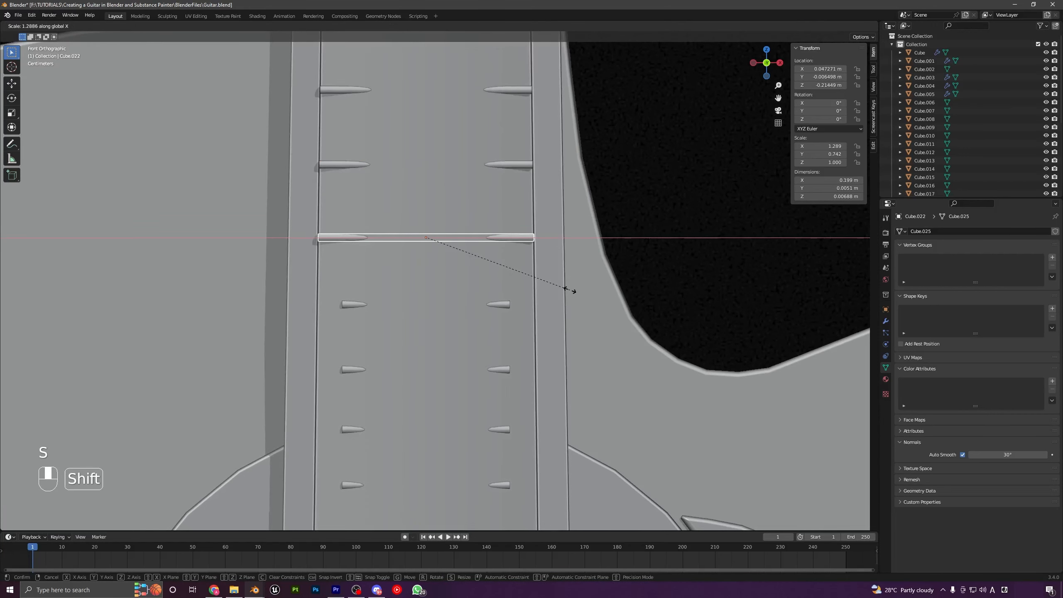
pyautogui.click(563, 289)
# Widen the eighteenth and nineteenth fret bars along X to the fretboard's inner edge lines, at X scales of about 1.30 and 1.32
pyautogui.keyDown('shift'); pyautogui.moveTo(557, 290); pyautogui.dragTo(549, 194, button='middle'); pyautogui.keyUp('shift')
pyautogui.click(500, 210)
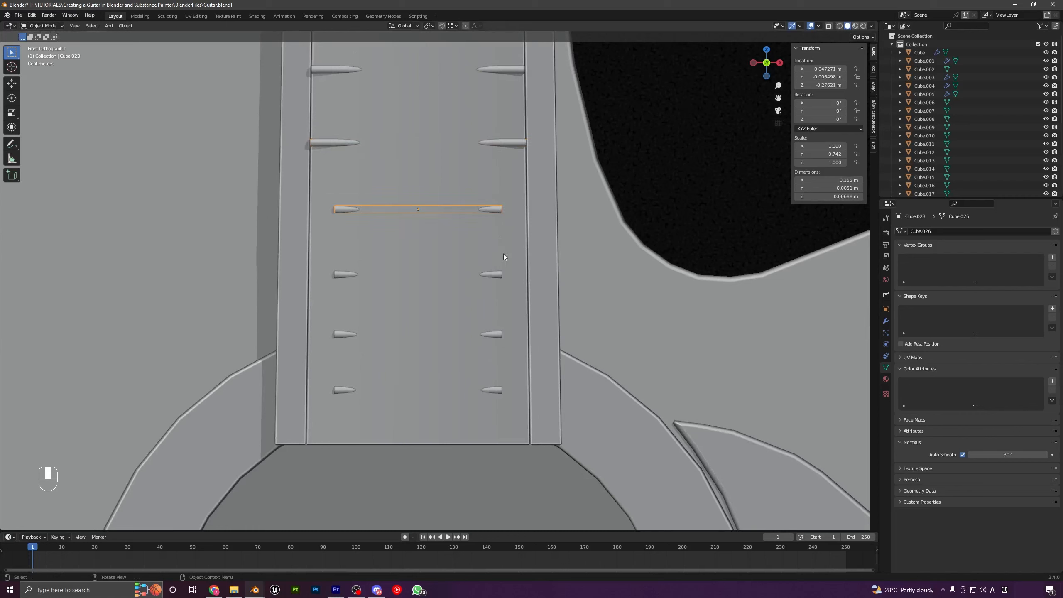
pyautogui.press('s')
pyautogui.press('x')
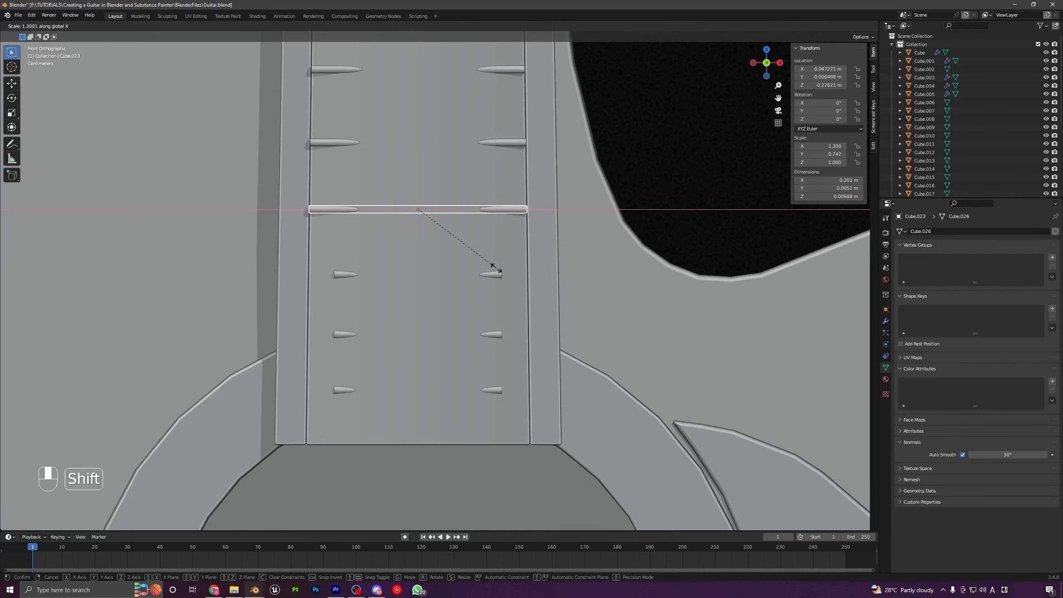
pyautogui.click(498, 271)
pyautogui.click(496, 275)
pyautogui.press('s')
pyautogui.press('x')
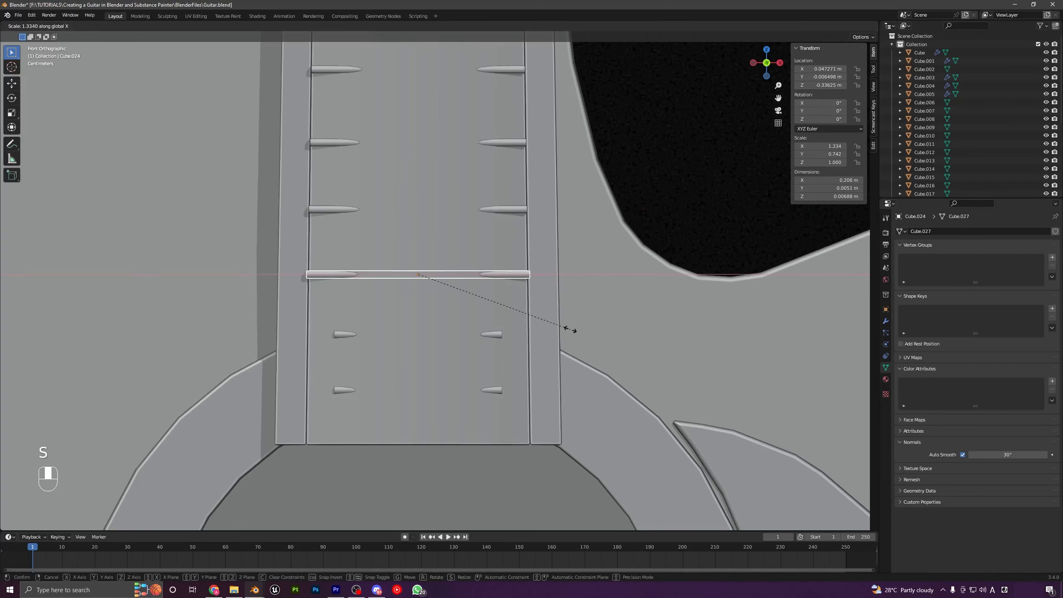
pyautogui.press('shift')
pyautogui.click(554, 320)
# Widen the twentieth and twenty-first fret bars along X to the fretboard's inner edge lines, at X scales of about 1.32 and 1.33
pyautogui.keyDown('shift'); pyautogui.moveTo(553, 321); pyautogui.dragTo(512, 233, button='middle'); pyautogui.keyUp('shift')
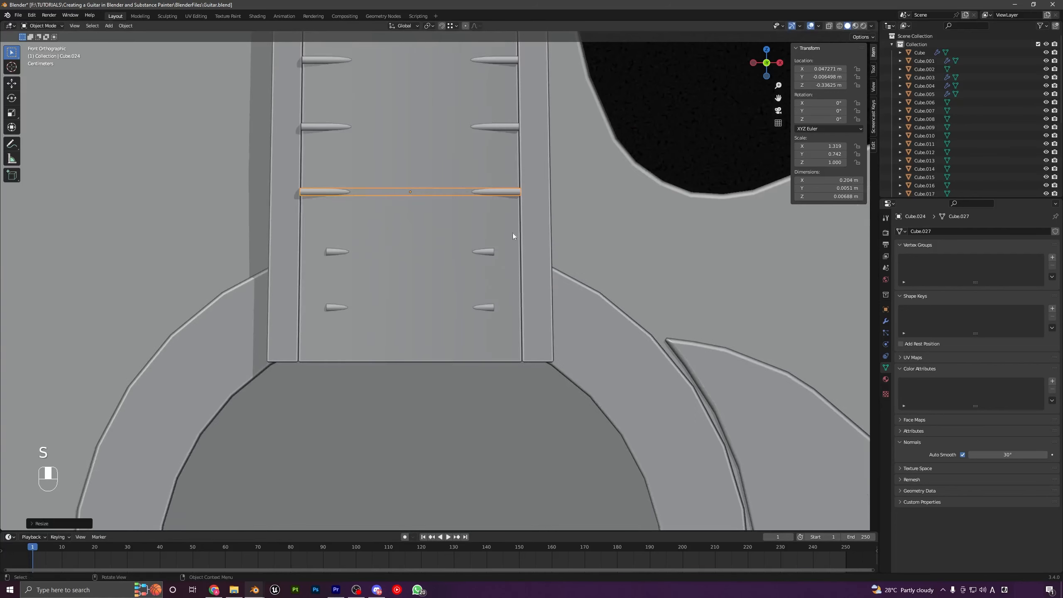
pyautogui.click(488, 253)
pyautogui.press('s')
pyautogui.press('x')
pyautogui.press('shift')
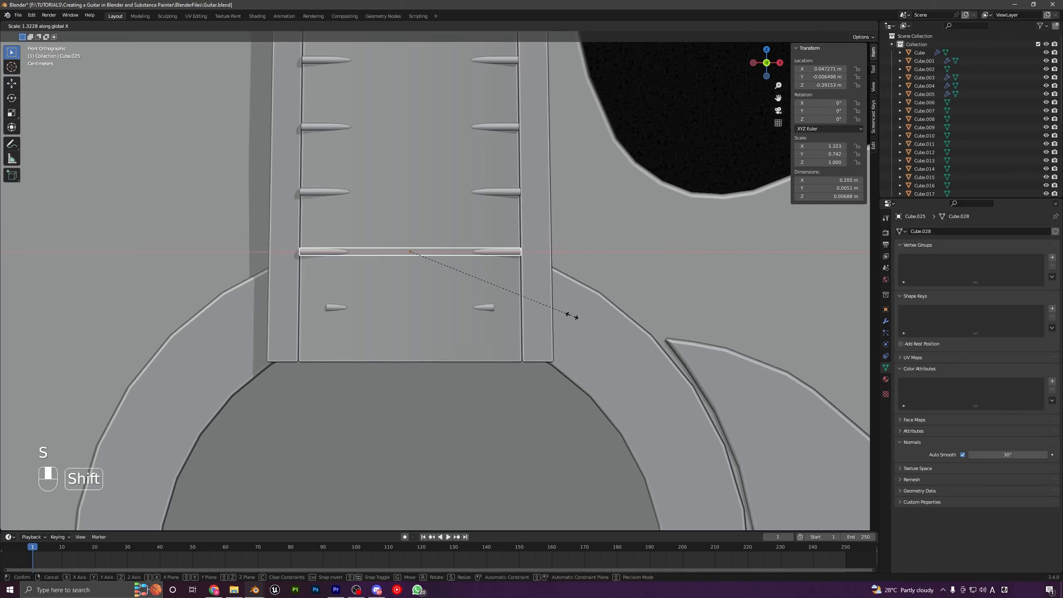
pyautogui.click(560, 314)
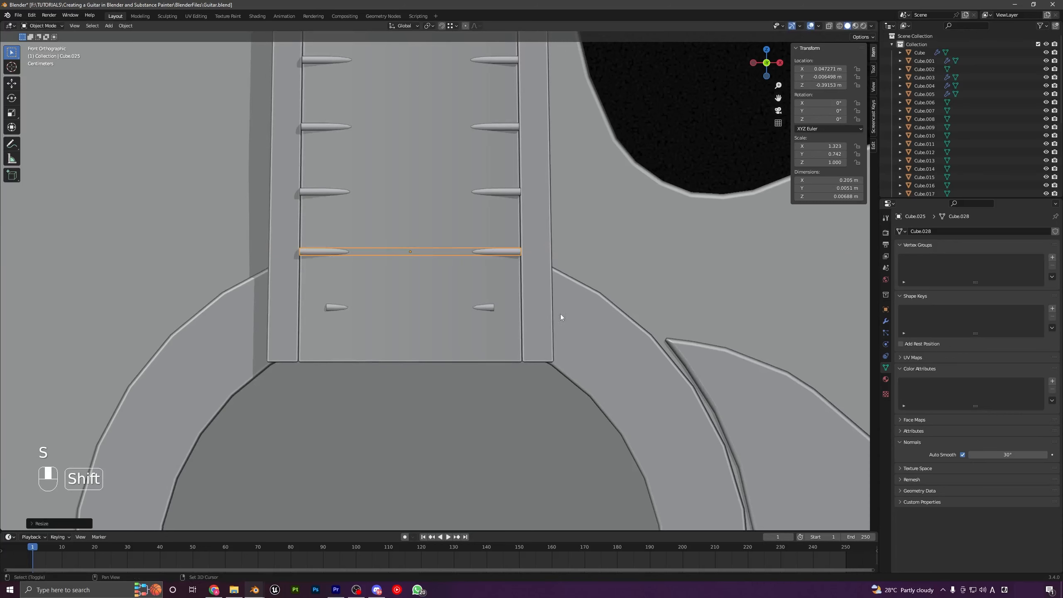
pyautogui.press('s')
pyautogui.press('x')
pyautogui.click(531, 313)
pyautogui.click(492, 306)
pyautogui.press('s')
pyautogui.press('x')
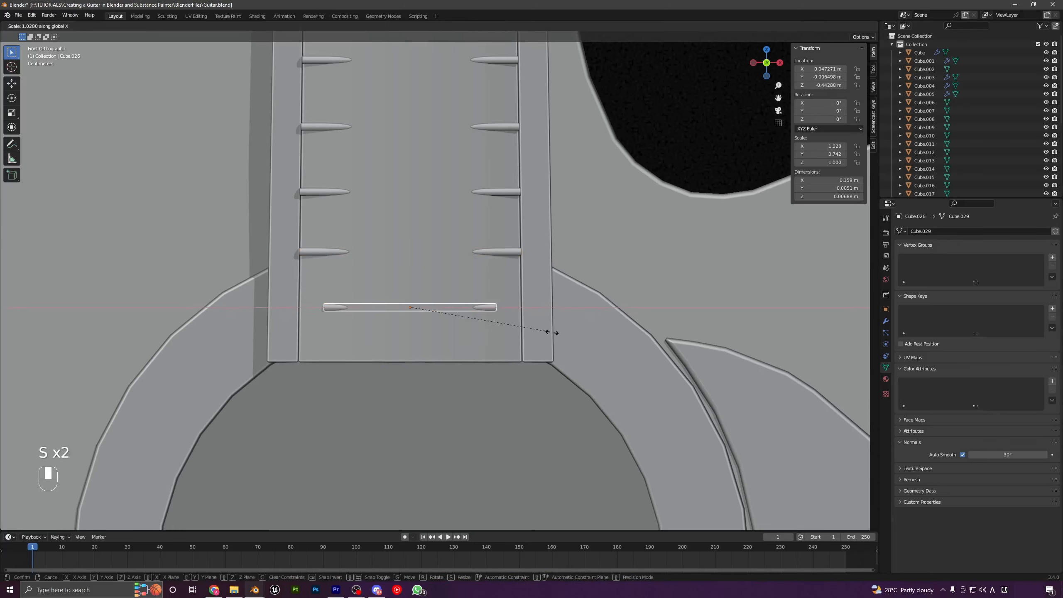
pyautogui.click(591, 359)
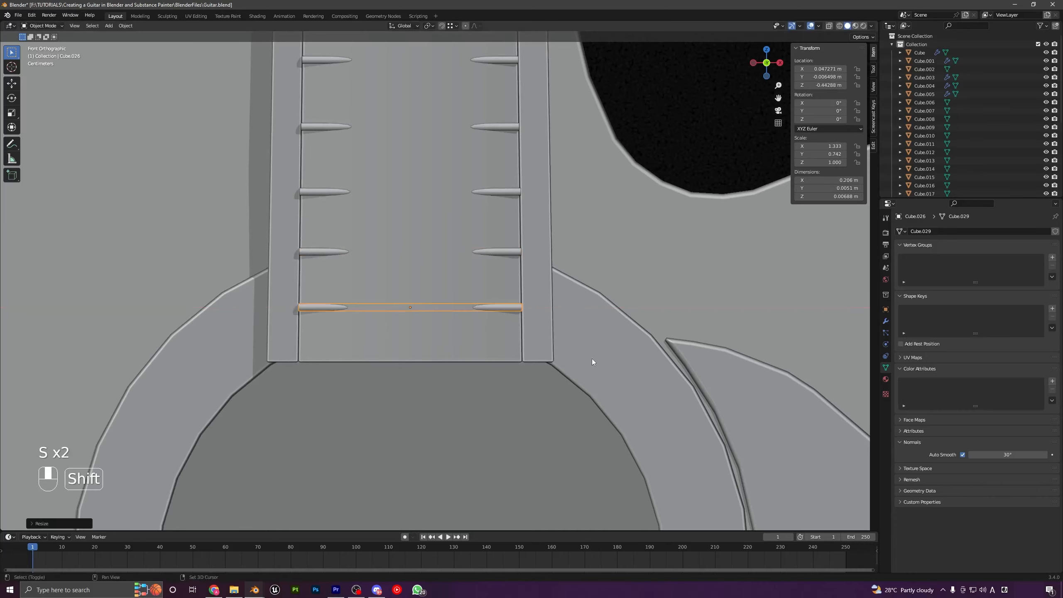
# Examine the widened fret bars along the neck from several angles
pyautogui.scroll(-8, 503, 269)
pyautogui.moveTo(493, 249); pyautogui.dragTo(437, 306, button='middle')
pyautogui.scroll(3, 455, 299)
pyautogui.scroll(3, 435, 293)
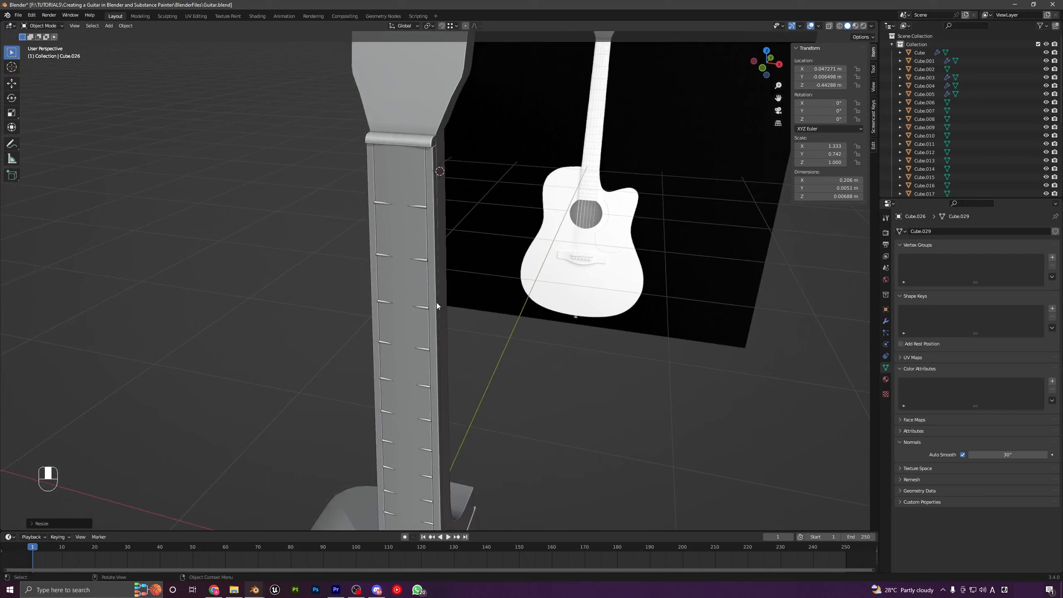
pyautogui.moveTo(412, 212); pyautogui.dragTo(474, 247, button='middle')
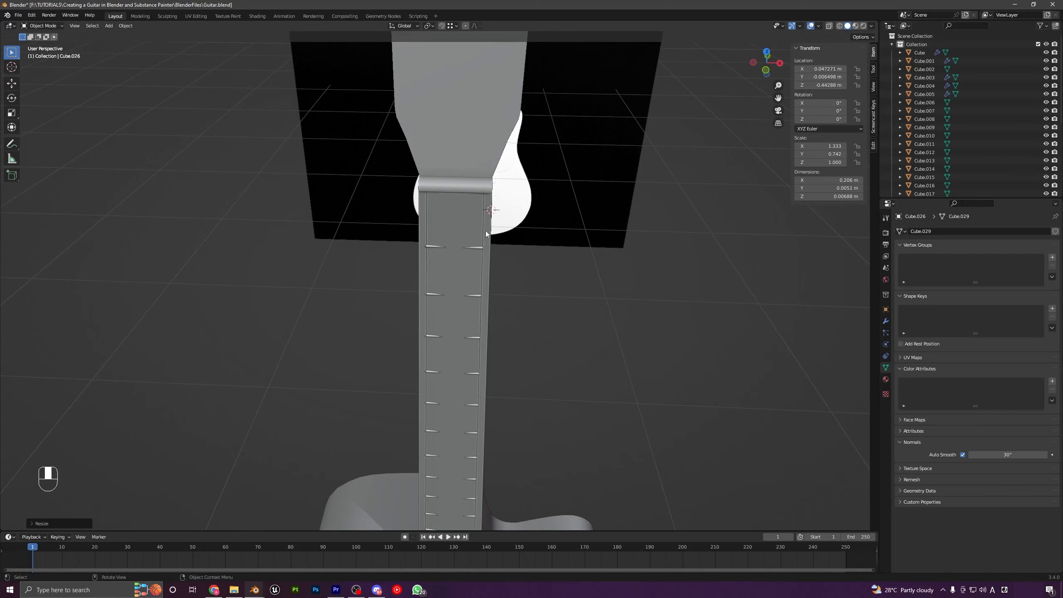
pyautogui.moveTo(400, 226); pyautogui.dragTo(544, 289, button='middle')
pyautogui.keyDown('shift'); pyautogui.moveTo(423, 252); pyautogui.dragTo(423, 281, button='middle'); pyautogui.keyUp('shift')
pyautogui.scroll(-4, 424, 281)
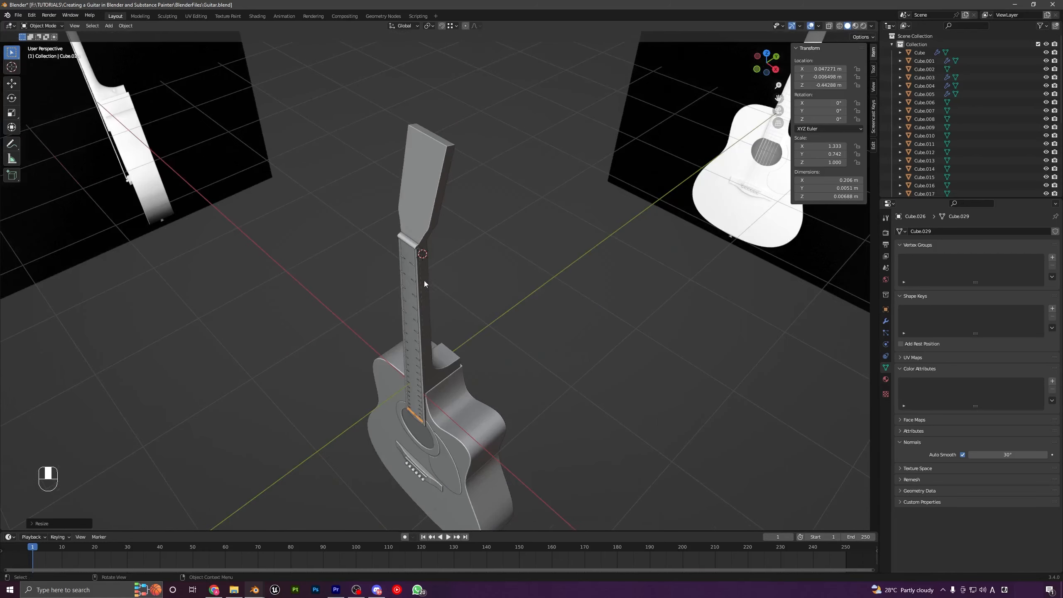
# Hide the guitar body, its surface details, the neck and the fretboard so that the fret bars stand free for selection
pyautogui.keyDown('shift'); pyautogui.moveTo(468, 436); pyautogui.dragTo(471, 334, button='middle'); pyautogui.keyUp('shift')
pyautogui.click(460, 307)
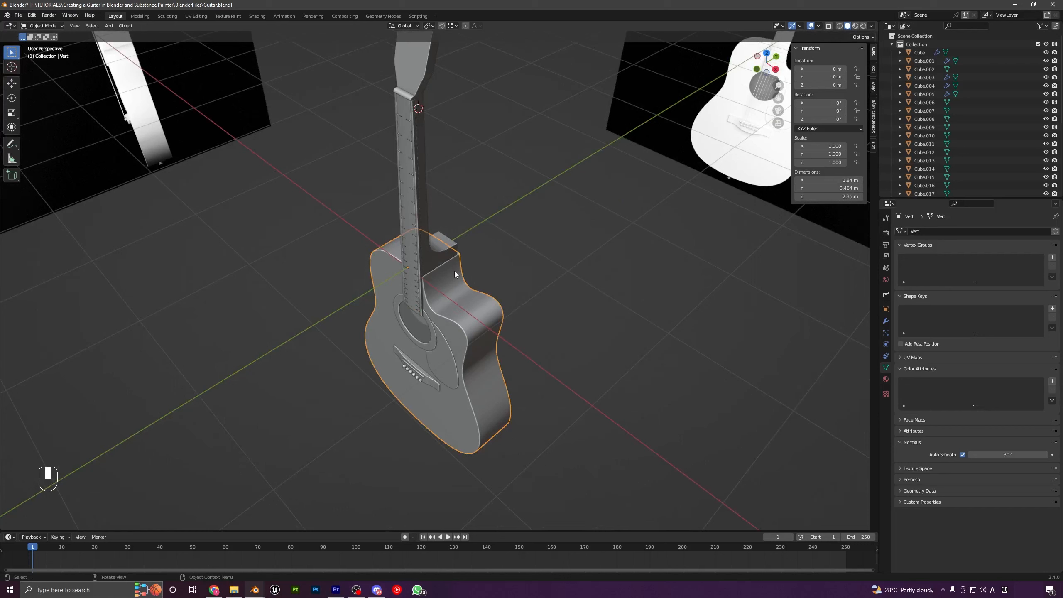
pyautogui.press('h')
pyautogui.click(427, 368)
pyautogui.press('h')
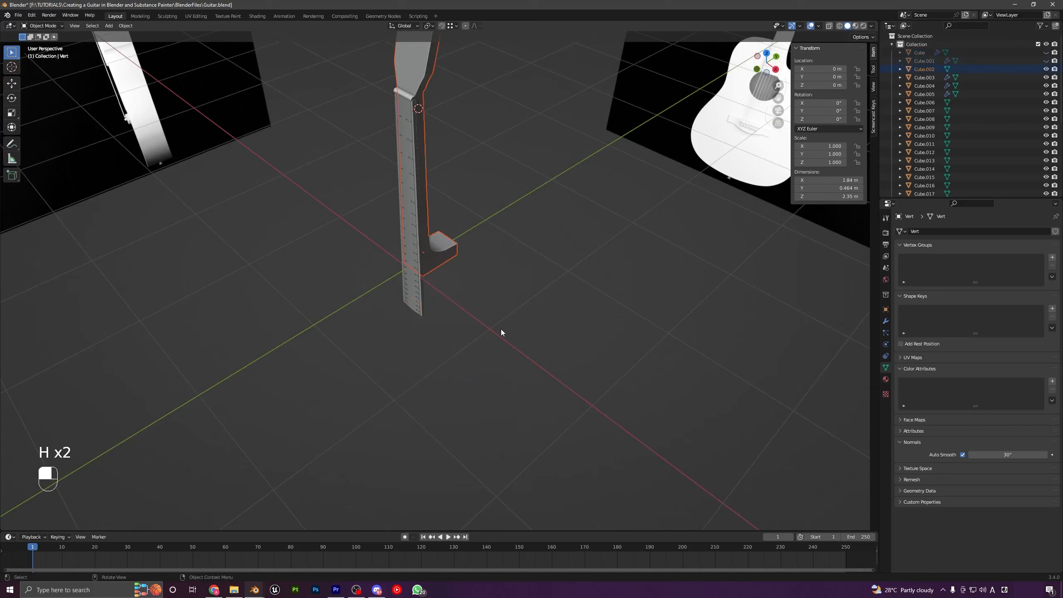
pyautogui.press('h')
pyautogui.press('h')
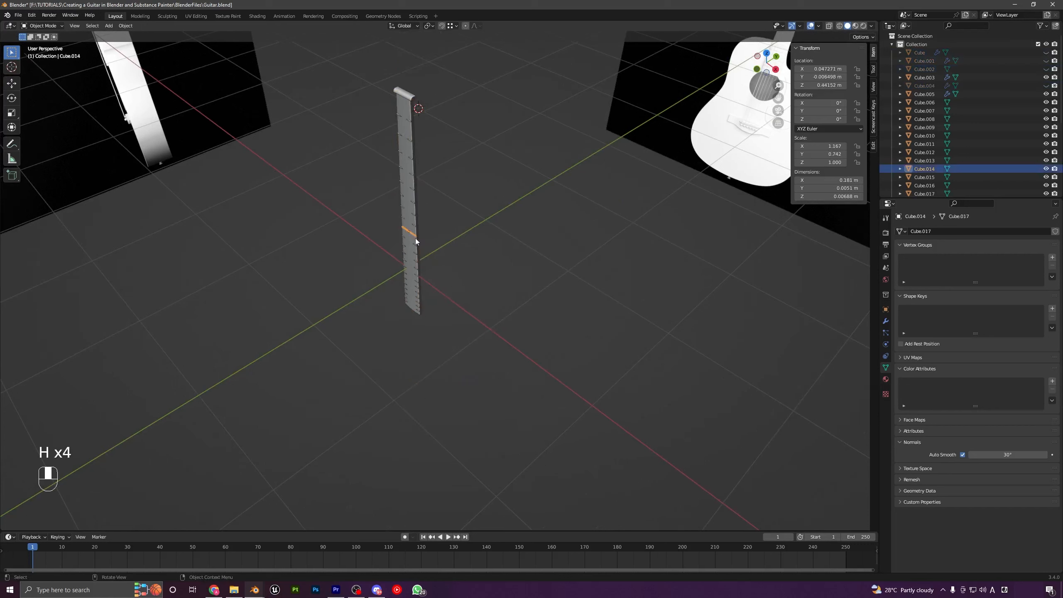
pyautogui.click(412, 240)
pyautogui.press('h')
# Select all the fret bars without the nut, keep the first one active, and join them into one object
pyautogui.moveTo(411, 240); pyautogui.dragTo(454, 164, button='middle')
pyautogui.moveTo(388, 143); pyautogui.dragTo(504, 409)
pyautogui.keyDown('shift'); pyautogui.click(410, 297); pyautogui.keyUp('shift')
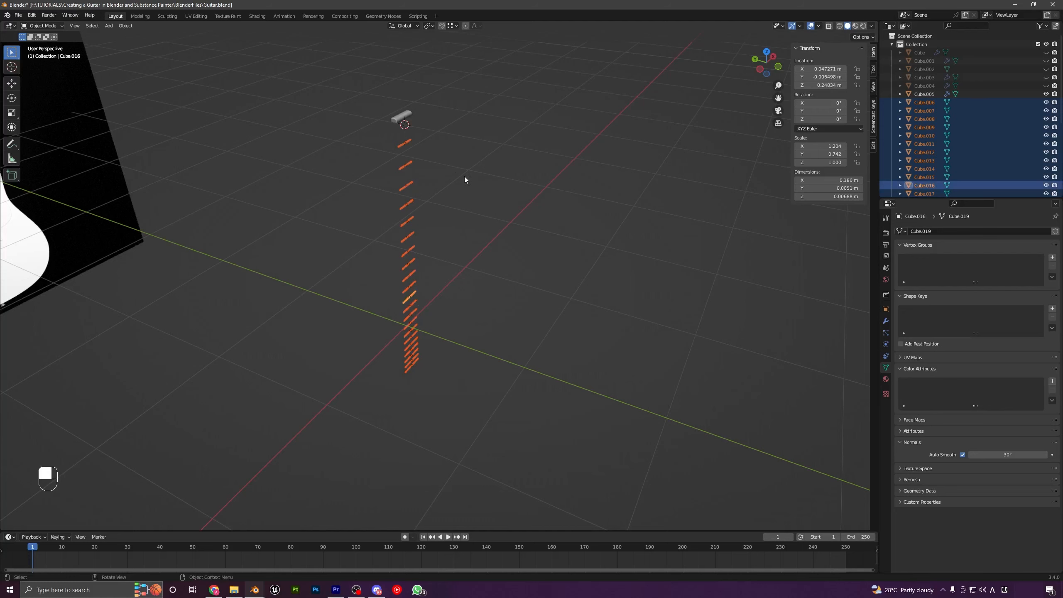
pyautogui.click(404, 147)
pyautogui.keyDown('shift'); pyautogui.moveTo(404, 163); pyautogui.dragTo(420, 245, button='middle'); pyautogui.keyUp('shift')
pyautogui.scroll(4, 420, 245)
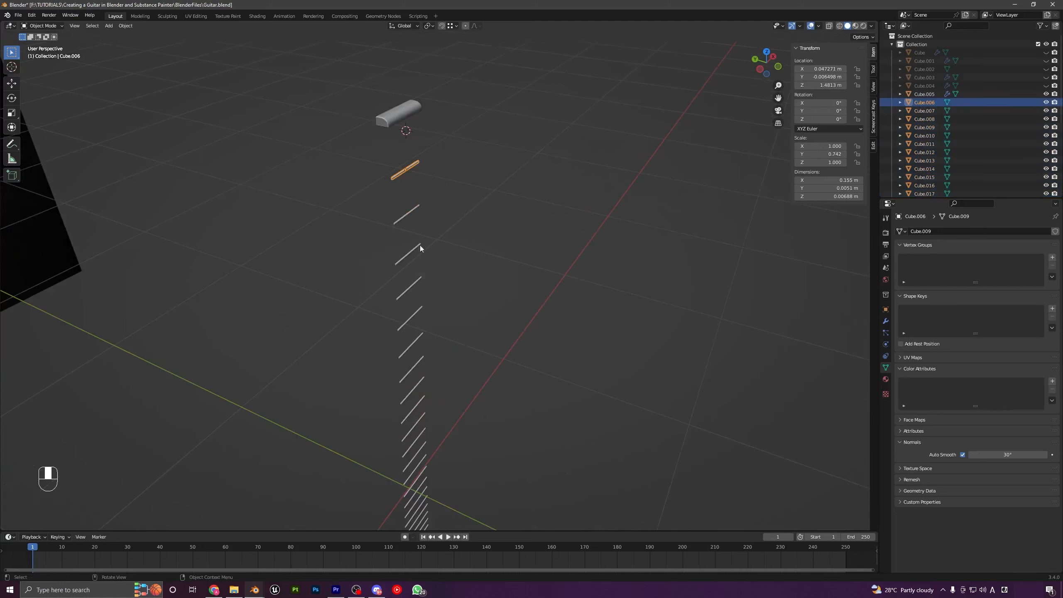
pyautogui.click(466, 189)
pyautogui.click(401, 171)
pyautogui.scroll(-4, 453, 290)
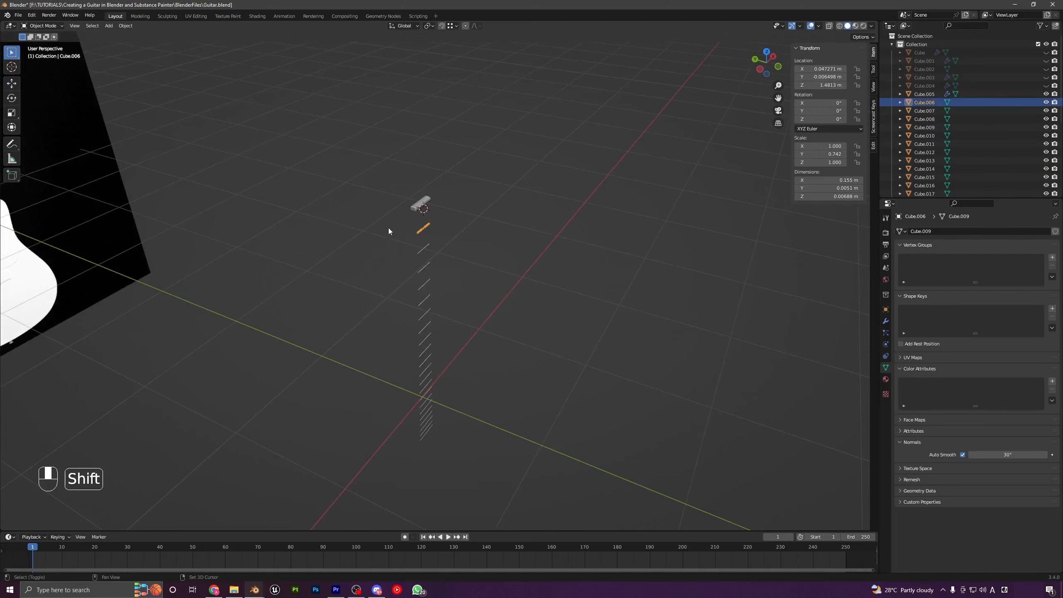
pyautogui.keyDown('shift'); pyautogui.moveTo(389, 228); pyautogui.dragTo(511, 466); pyautogui.keyUp('shift')
pyautogui.moveTo(514, 375); pyautogui.dragTo(490, 375, button='middle')
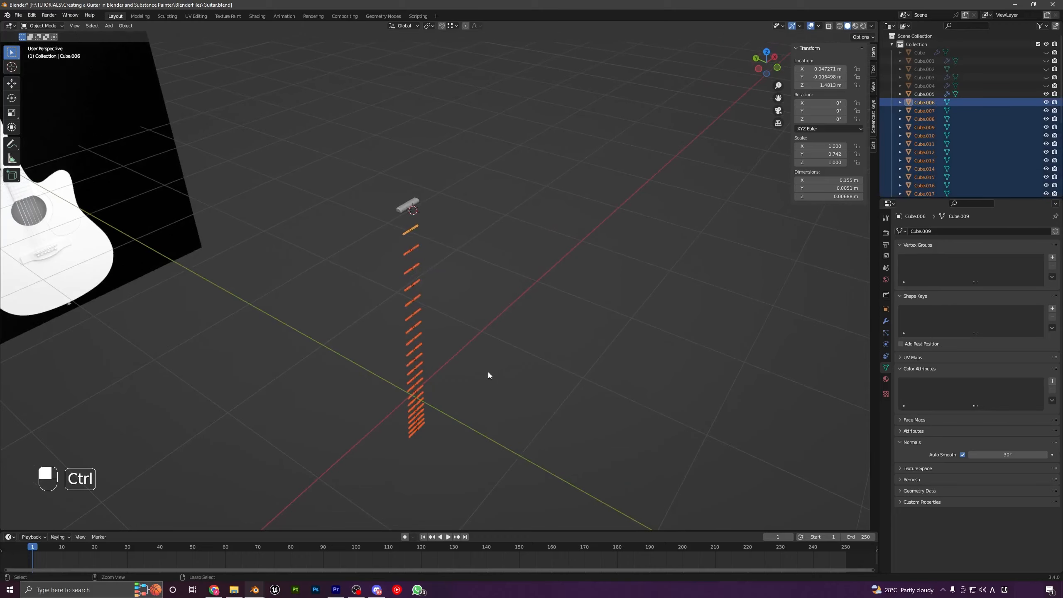
pyautogui.hotkey('ctrl', 'j')
# Unhide all guitar parts and select the joined fret bars
pyautogui.moveTo(450, 328); pyautogui.dragTo(457, 253, button='middle')
pyautogui.hotkey('alt', 'h')
pyautogui.click(462, 254)
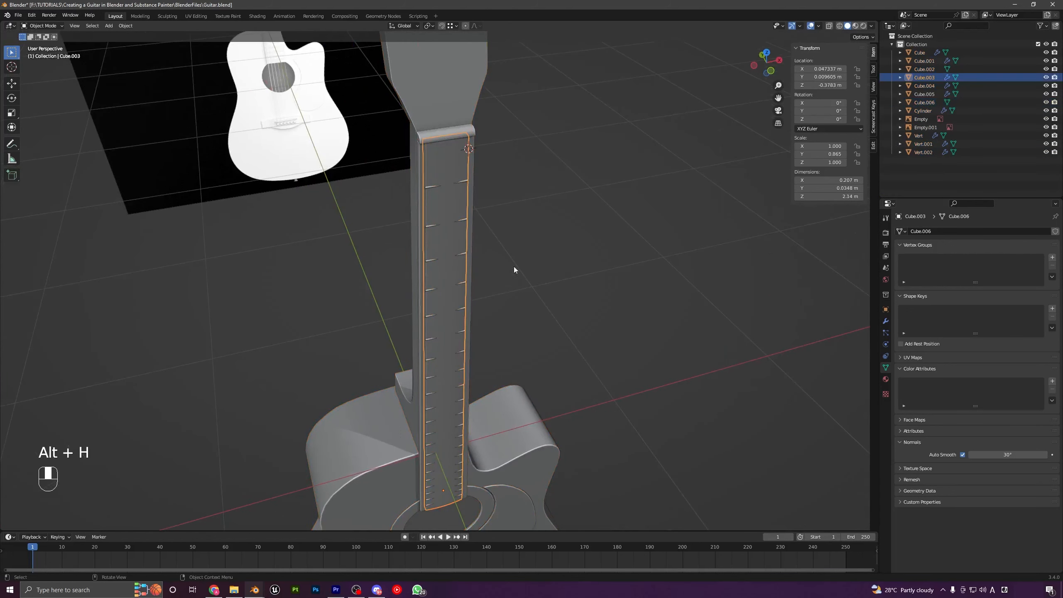
pyautogui.click(465, 253)
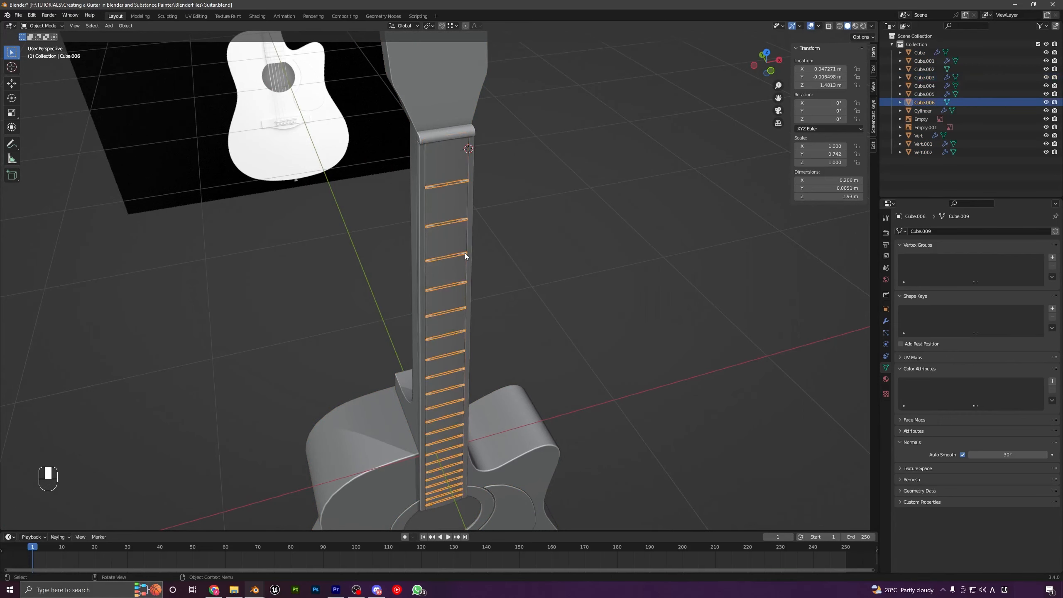
# Edit the fret mesh in a see-through front view and select the middle vertices of every fret bar
pyautogui.press('KP_1')
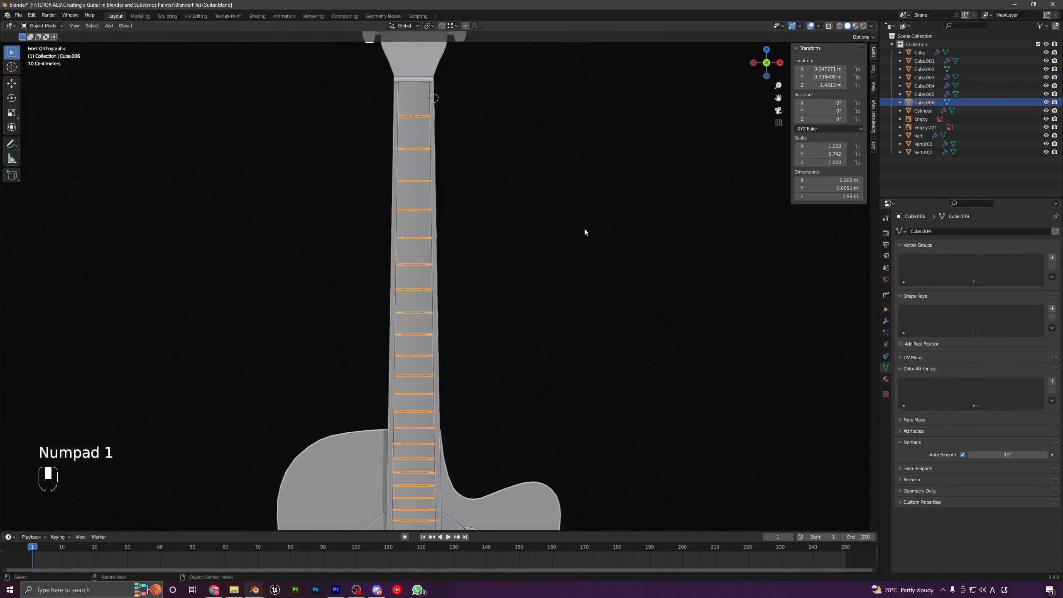
pyautogui.click(830, 27)
pyautogui.press('Tab')
pyautogui.scroll(5, 497, 209)
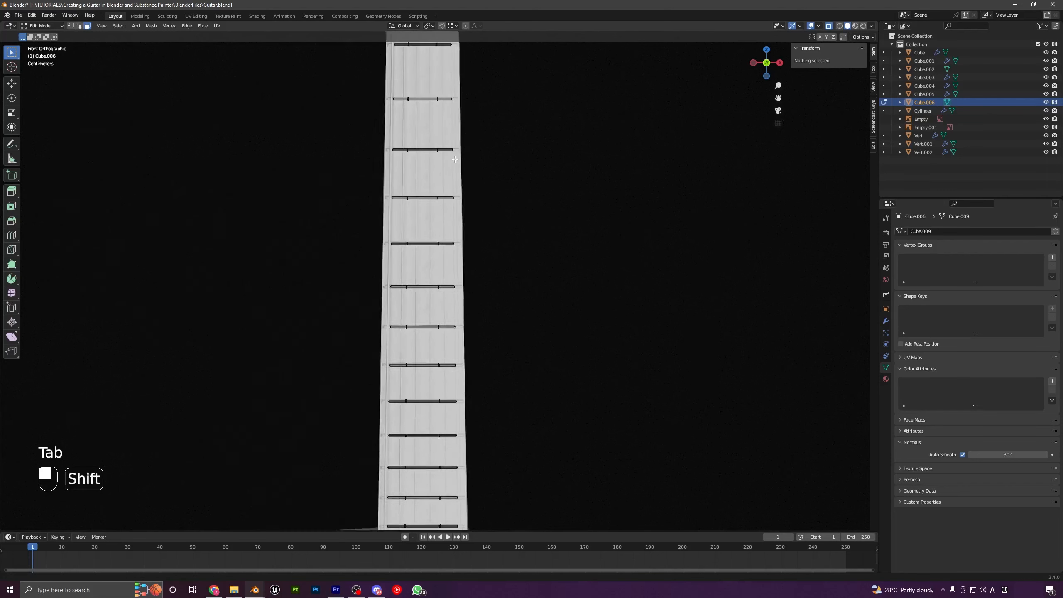
pyautogui.scroll(3, 461, 235)
pyautogui.keyDown('shift'); pyautogui.moveTo(467, 331); pyautogui.dragTo(470, 310, button='middle'); pyautogui.keyUp('shift')
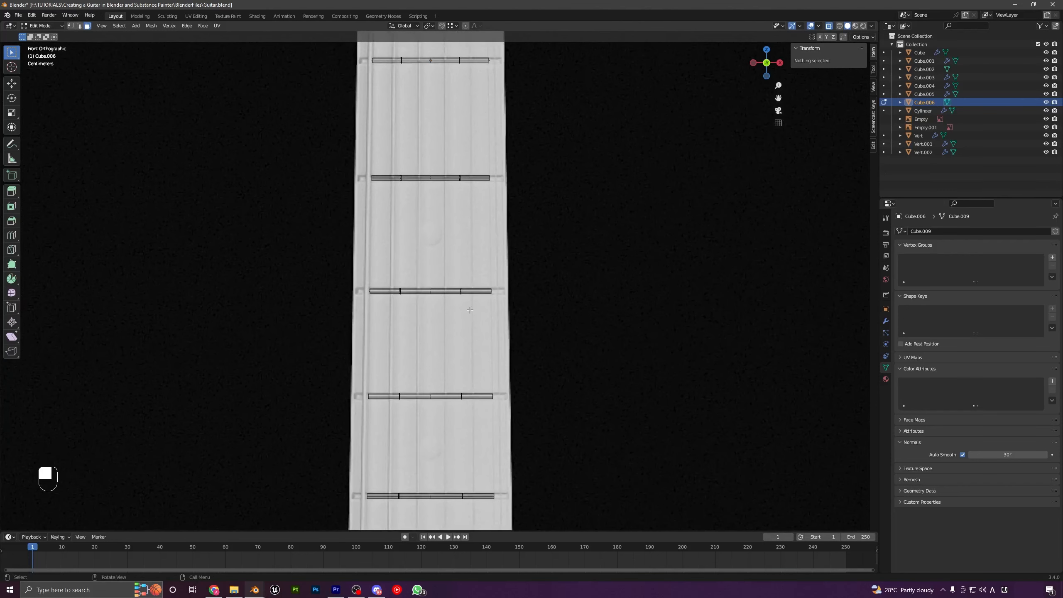
pyautogui.scroll(-7, 470, 309)
pyautogui.keyDown('shift'); pyautogui.moveTo(471, 226); pyautogui.dragTo(438, 155, button='middle'); pyautogui.keyUp('shift')
pyautogui.scroll(-4, 428, 118)
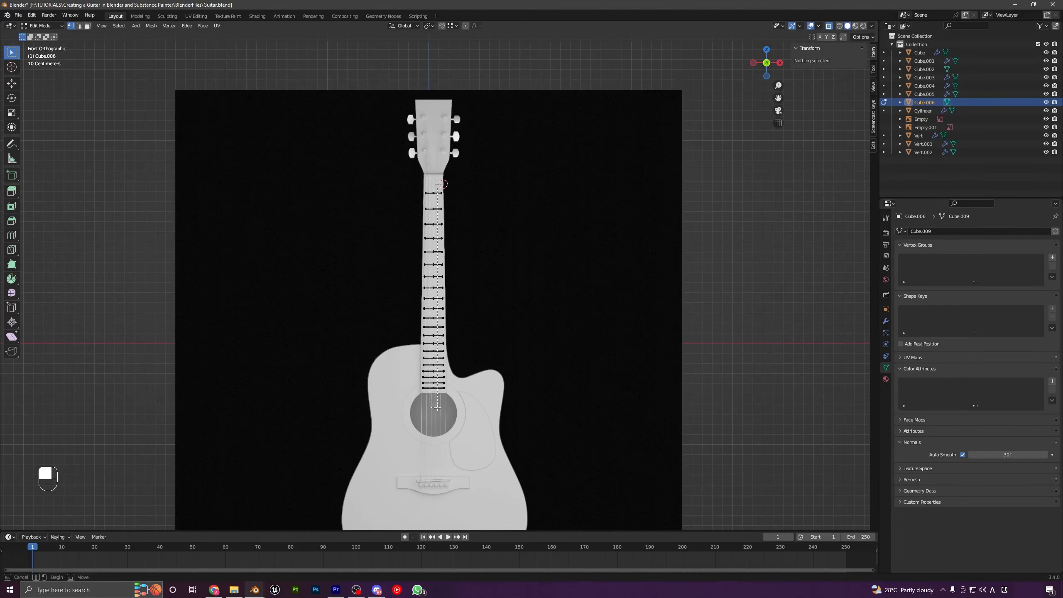
pyautogui.moveTo(437, 407); pyautogui.dragTo(437, 408)
pyautogui.keyDown('shift'); pyautogui.moveTo(433, 185); pyautogui.dragTo(438, 270, button='middle'); pyautogui.keyUp('shift')
pyautogui.scroll(10, 438, 270)
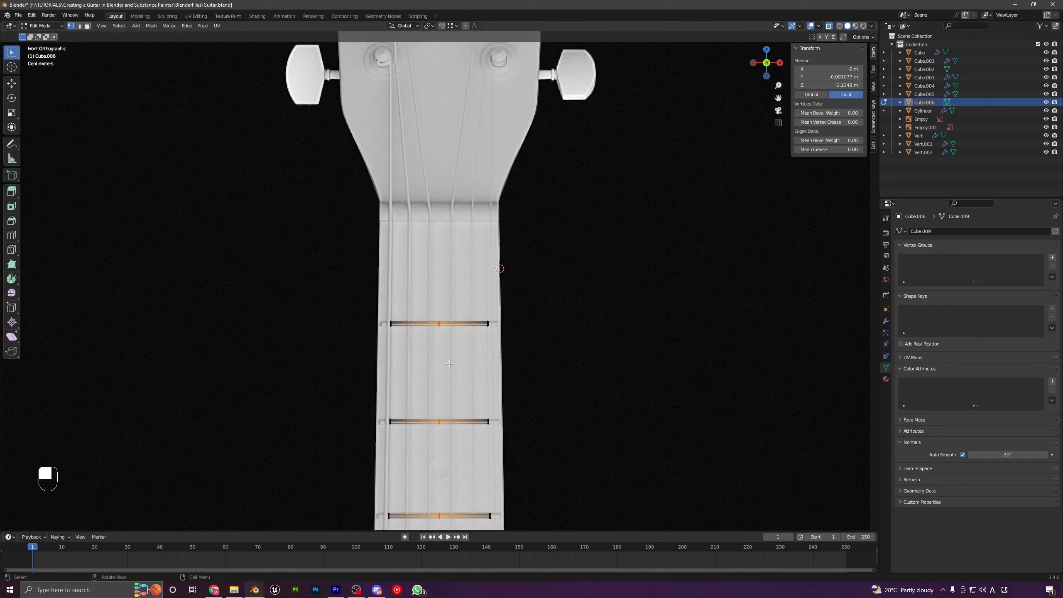
pyautogui.scroll(-6, 427, 306)
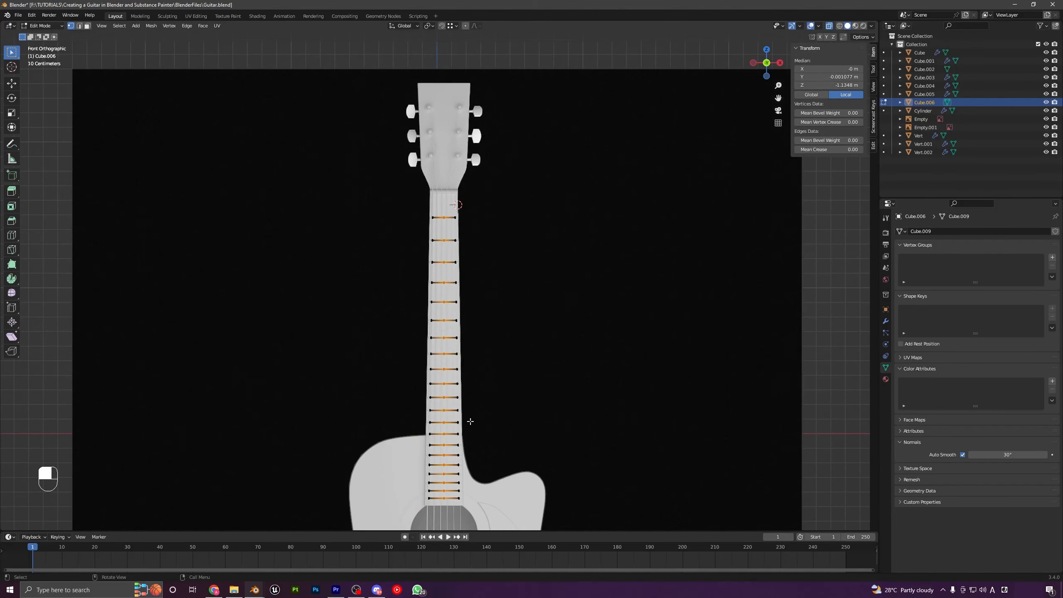
# Turn off X-ray and move the frets' middle vertices outward along Y to a local median Y of about -0.0128 m
pyautogui.click(830, 28)
pyautogui.moveTo(489, 229); pyautogui.dragTo(522, 326, button='middle')
pyautogui.press('g')
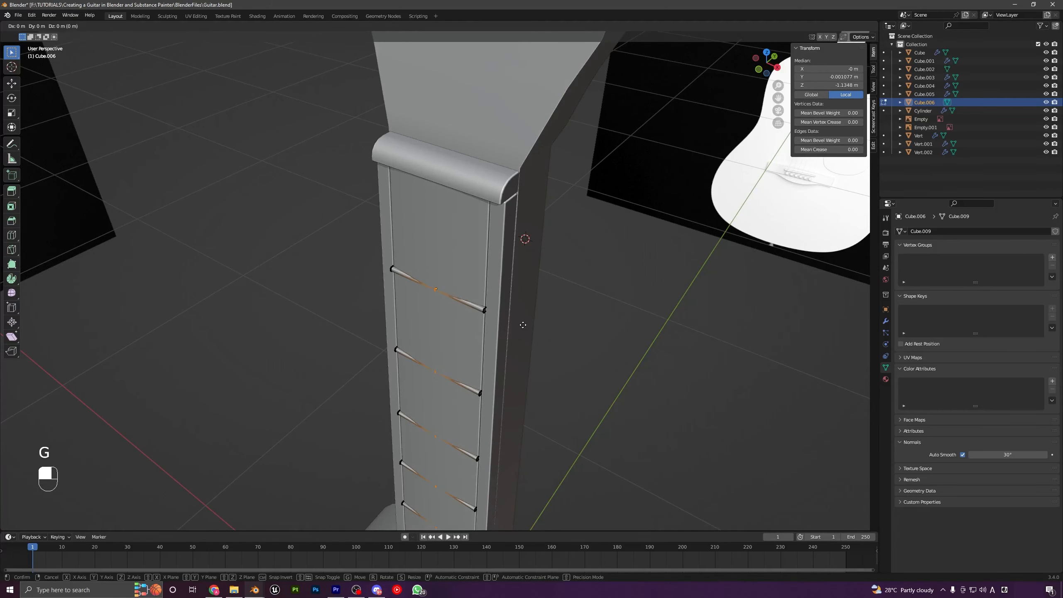
pyautogui.press('y')
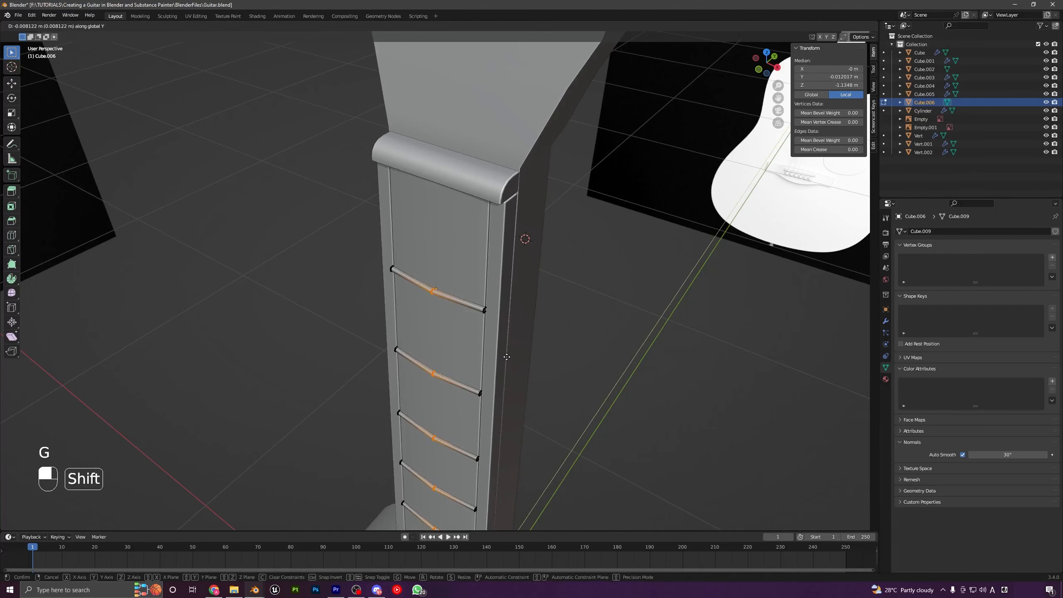
pyautogui.click(504, 358)
pyautogui.scroll(-8, 474, 379)
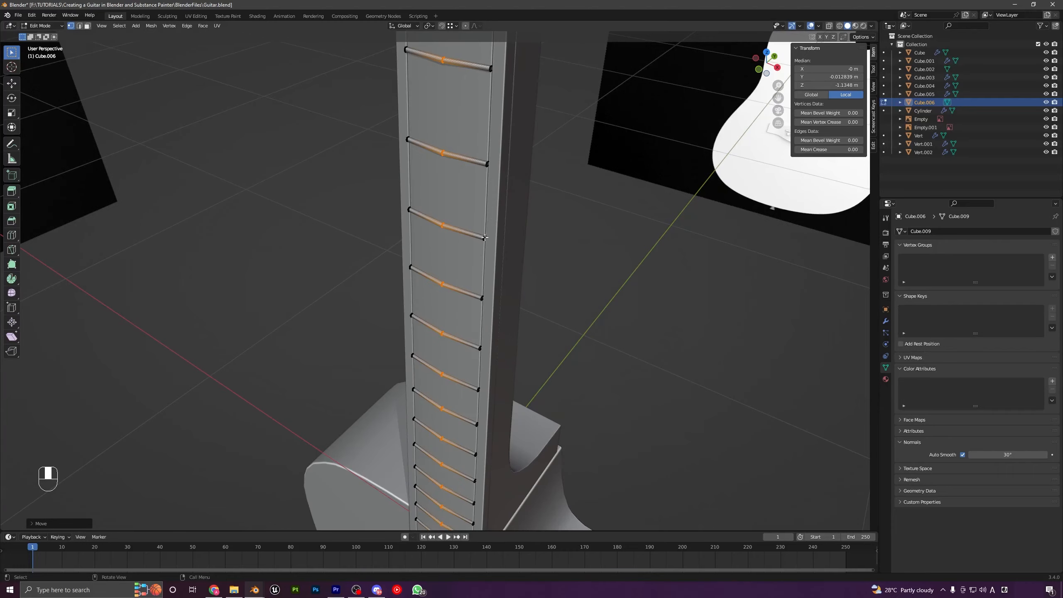
pyautogui.scroll(5, 474, 378)
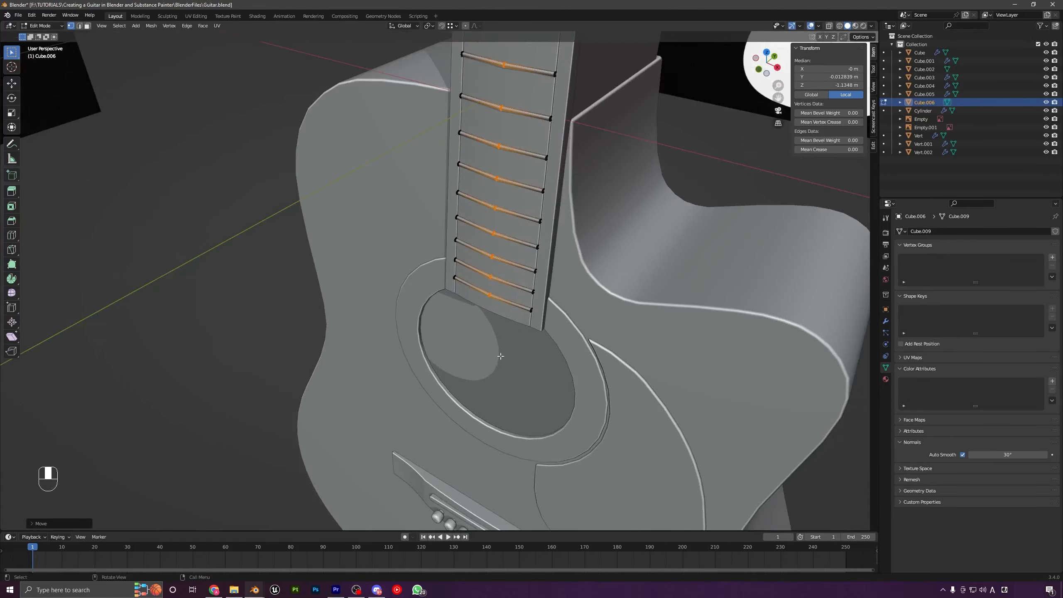
pyautogui.moveTo(474, 378); pyautogui.dragTo(486, 330, button='middle')
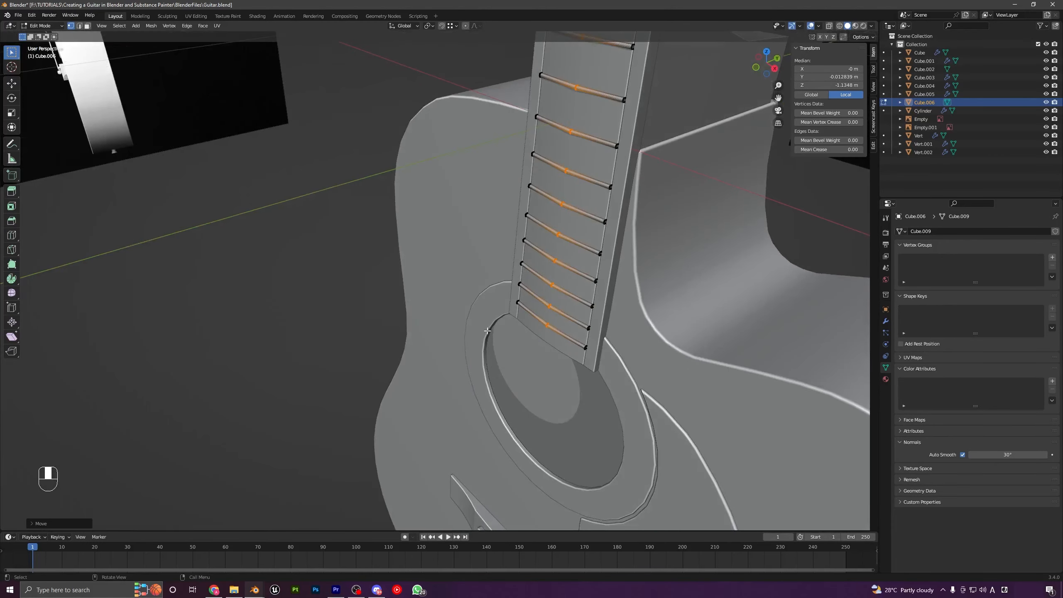
# Move the frets' middle vertices about 0.0003 m further outward along Y
pyautogui.press('KP_Decimal')
pyautogui.keyDown('shift'); pyautogui.moveTo(465, 266); pyautogui.dragTo(472, 367, button='middle'); pyautogui.keyUp('shift')
pyautogui.scroll(3, 472, 368)
pyautogui.moveTo(468, 302); pyautogui.dragTo(467, 333, button='middle')
pyautogui.press('g')
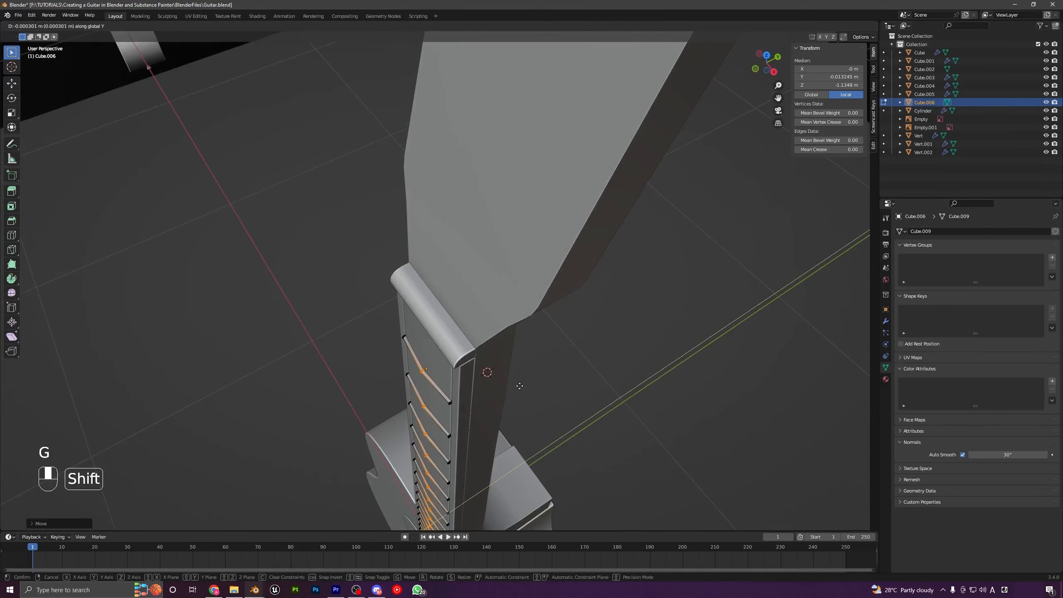
pyautogui.click(484, 375)
pyautogui.keyDown('shift'); pyautogui.moveTo(484, 375); pyautogui.dragTo(524, 354, button='middle'); pyautogui.keyUp('shift')
# Bevel the frets' middle edges with multiple segments into a smooth curve across the fretboard, and leave mesh editing
pyautogui.hotkey('ctrl', 'b')
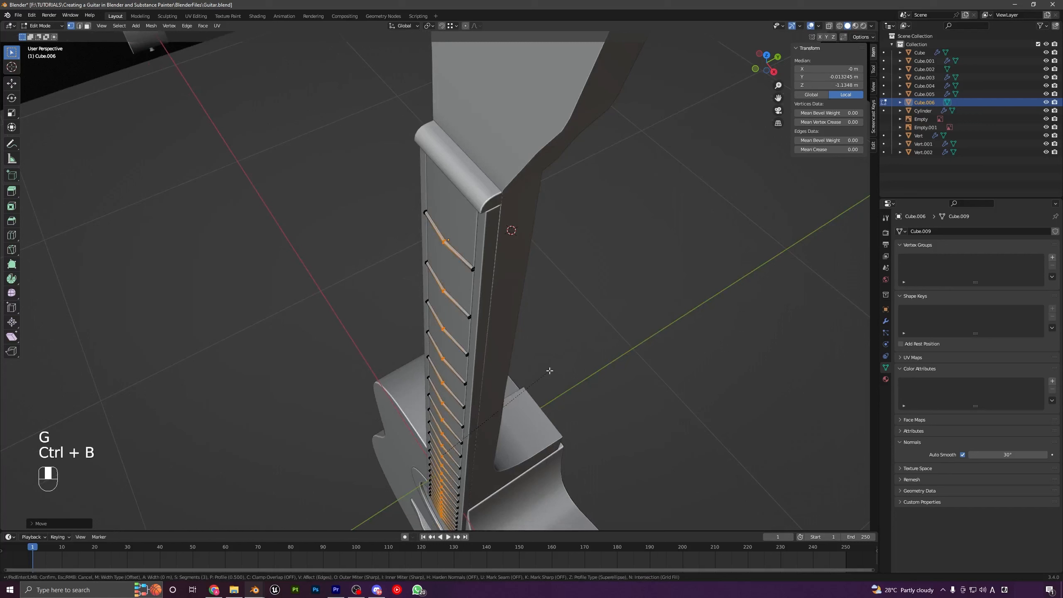
pyautogui.press('shift')
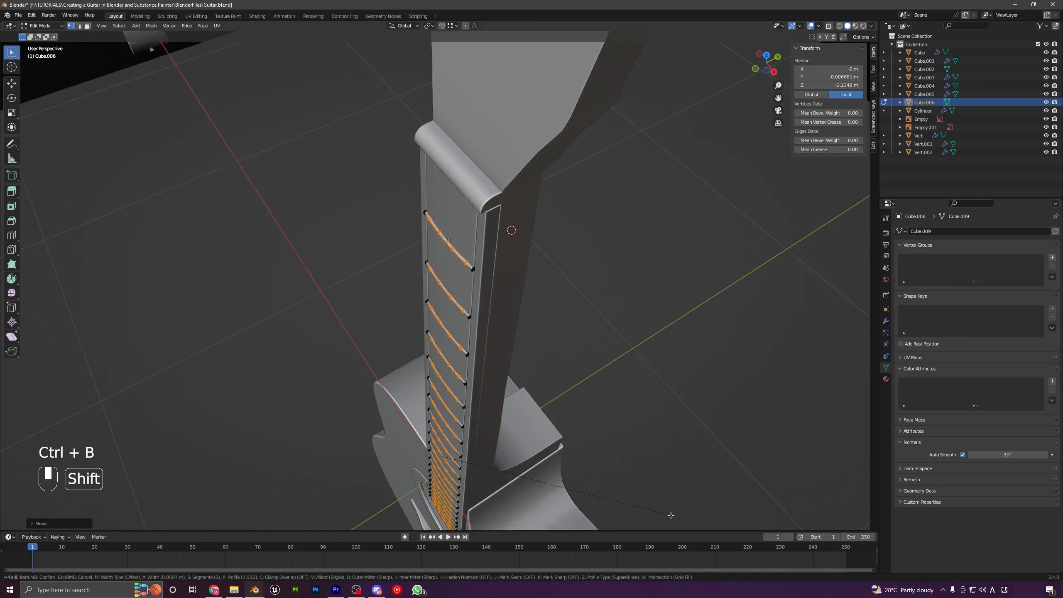
pyautogui.click(685, 38)
pyautogui.press('Tab')
# Deselect everything and examine the curved fret bars along the fretboard
pyautogui.press('a')
pyautogui.press('a')
pyautogui.moveTo(588, 216); pyautogui.dragTo(559, 144, button='middle')
pyautogui.press('a')
pyautogui.press('a')
pyautogui.scroll(-4, 544, 176)
pyautogui.moveTo(535, 181)
pyautogui.mouseDown(button='middle')
pyautogui.moveTo(540, 213)
pyautogui.moveTo(534, 199)
pyautogui.mouseUp(button='middle')
pyautogui.keyDown('shift'); pyautogui.moveTo(487, 168); pyautogui.dragTo(462, 288, button='middle'); pyautogui.keyUp('shift')
pyautogui.scroll(7, 462, 287)
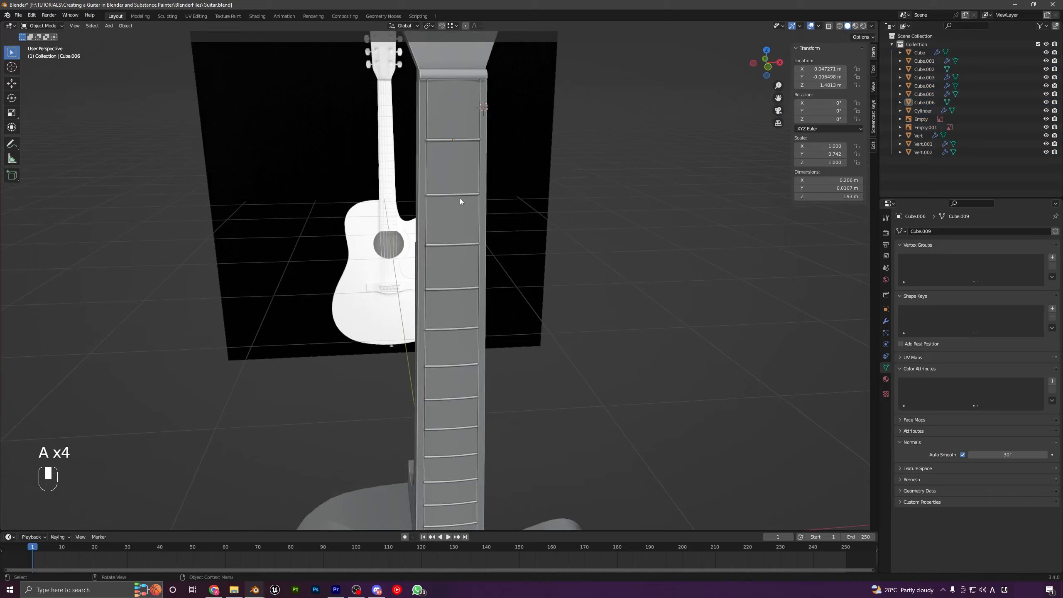
# Apply the scale of the joined fret bars
pyautogui.click(460, 199)
pyautogui.hotkey('ctrl', 'a')
pyautogui.click(520, 221)
pyautogui.moveTo(520, 221); pyautogui.dragTo(459, 189, button='middle')
pyautogui.moveTo(455, 321); pyautogui.dragTo(443, 301, button='middle')
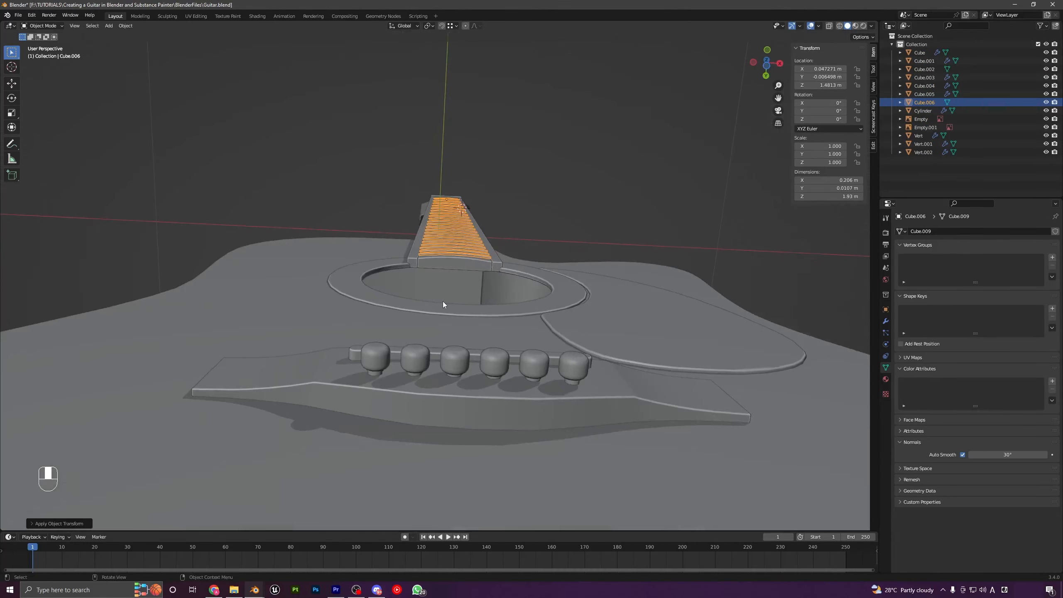
# Edit the fretboard border mesh and select the long front faces of both side strips
pyautogui.scroll(8, 442, 301)
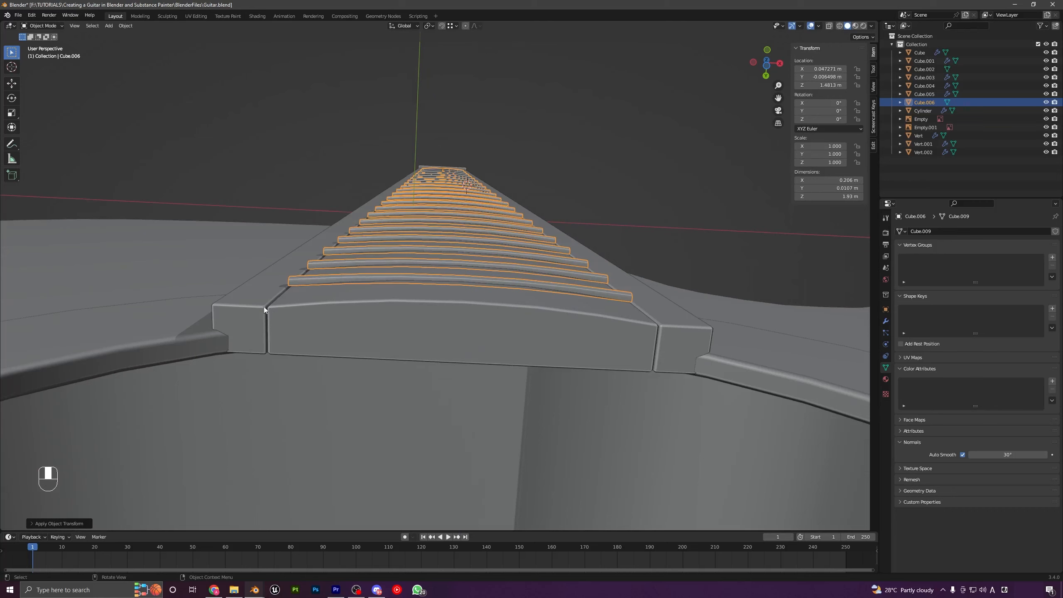
pyautogui.click(264, 307)
pyautogui.press('Tab')
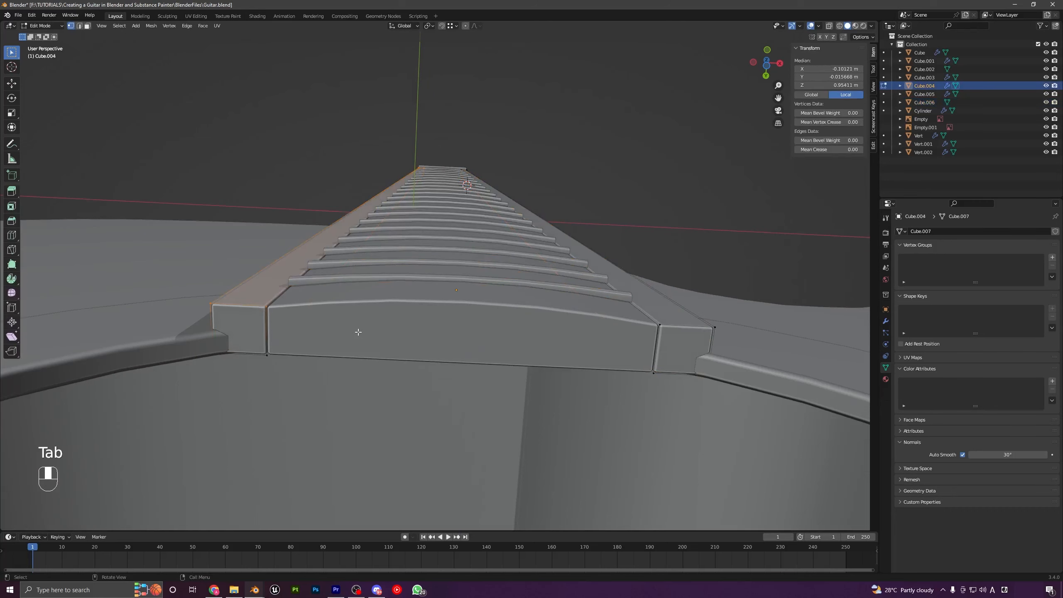
pyautogui.click(257, 290)
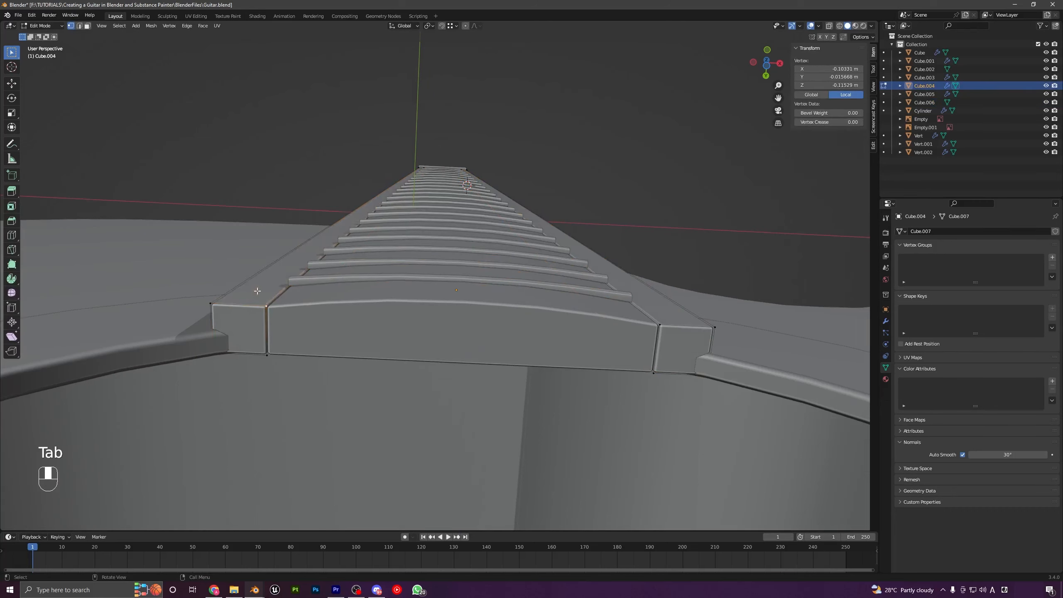
pyautogui.press('3')
pyautogui.click(257, 291)
pyautogui.keyDown('shift'); pyautogui.click(653, 311); pyautogui.keyUp('shift')
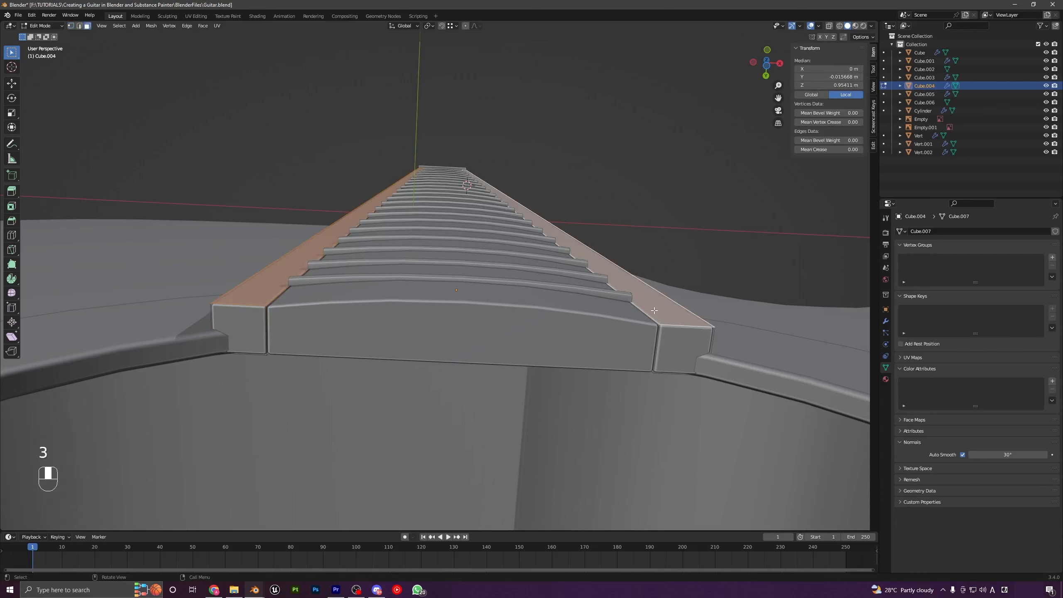
pyautogui.press('g')
pyautogui.press('y')
pyautogui.rightClick(653, 310)
# Move the two side strips' front faces inward along Y to a local median Y of about -0.0109 m
pyautogui.scroll(-7, 579, 299)
pyautogui.moveTo(579, 299); pyautogui.dragTo(531, 328, button='middle')
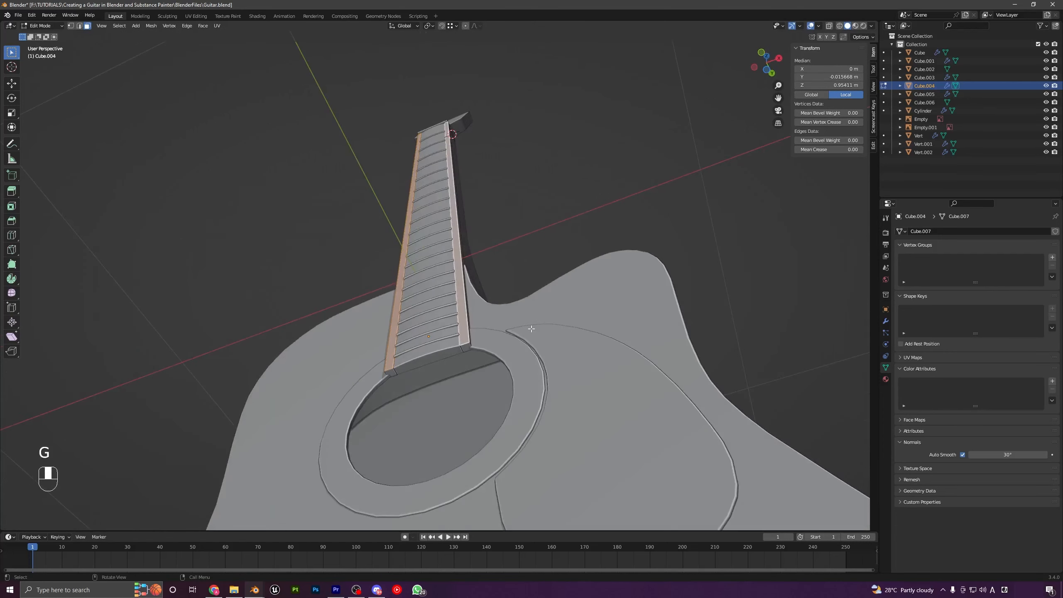
pyautogui.press('g')
pyautogui.press('y')
pyautogui.click(535, 335)
pyautogui.scroll(8, 461, 335)
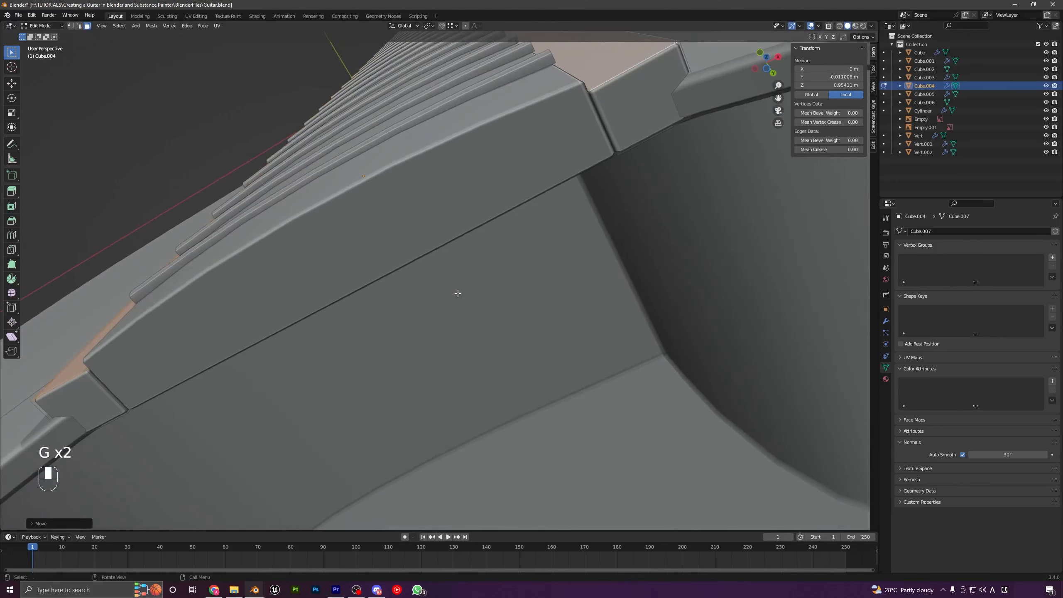
pyautogui.scroll(-6, 458, 293)
pyautogui.moveTo(458, 292); pyautogui.dragTo(474, 242, button='middle')
pyautogui.press('g')
pyautogui.press('y')
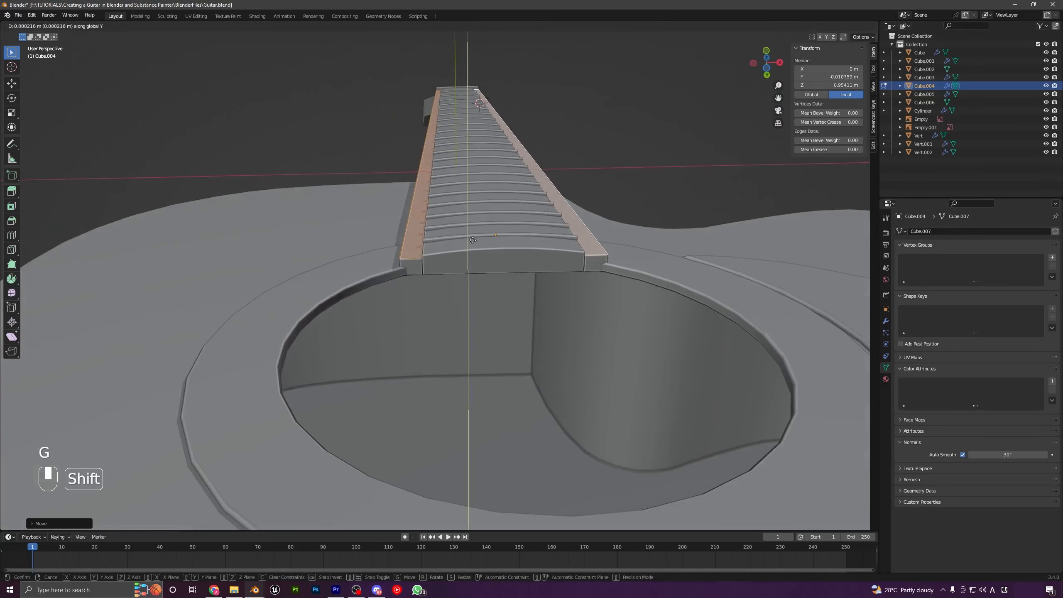
pyautogui.click(472, 240)
# Move the side strips' inner front edges outward along Y to a local median Y of about -0.0155 m, then leave mesh editing and deselect everything
pyautogui.press('2')
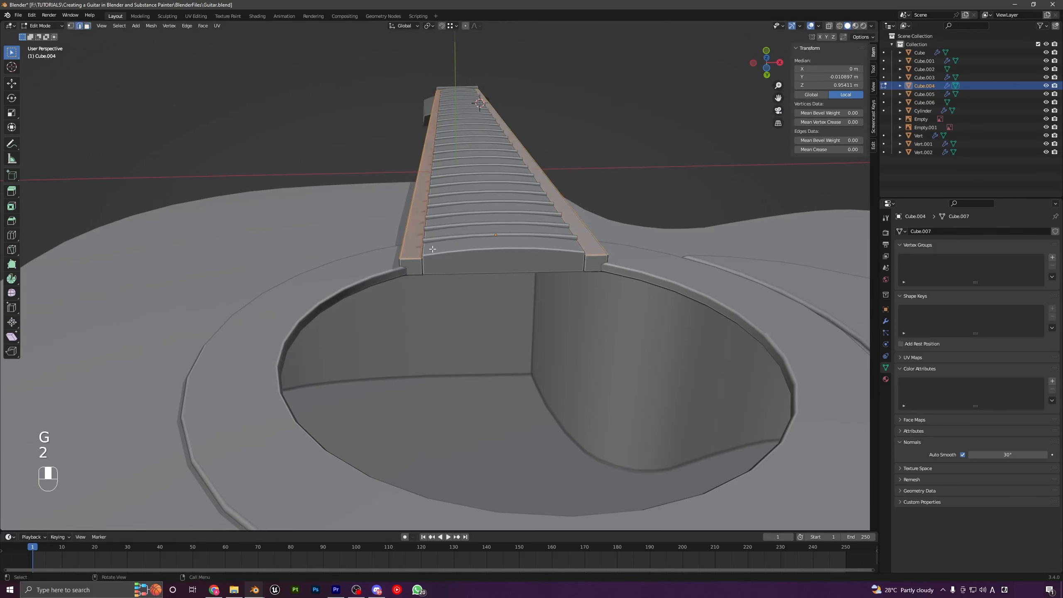
pyautogui.click(423, 248)
pyautogui.press('g')
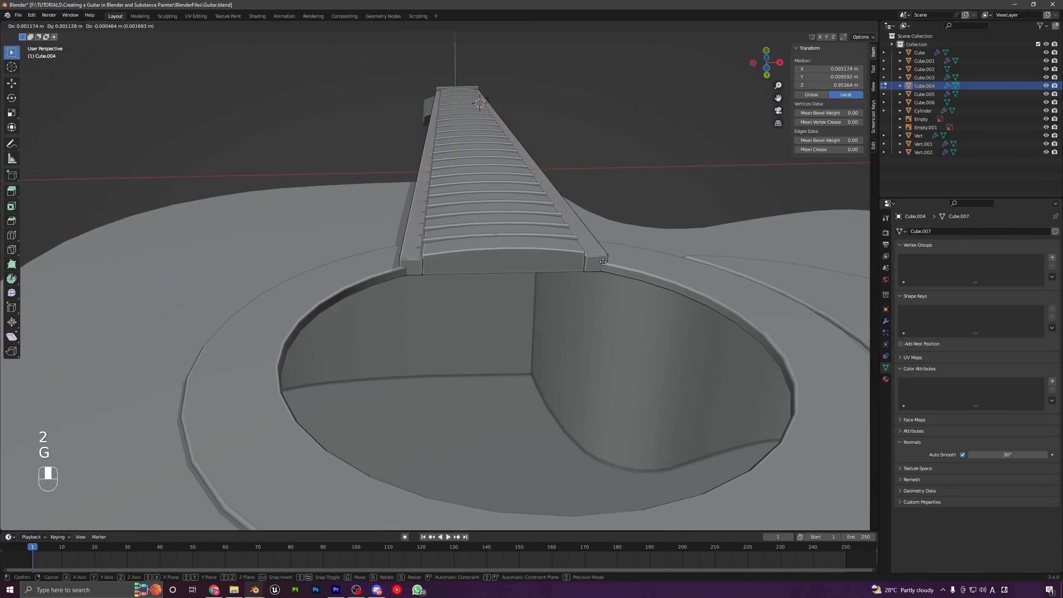
pyautogui.press('y')
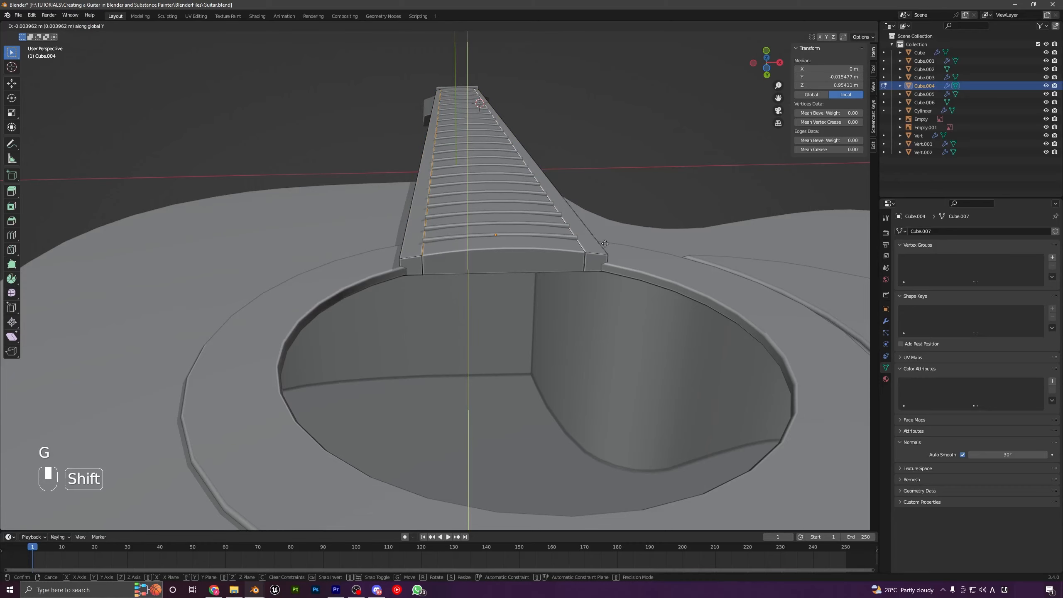
pyautogui.click(605, 244)
pyautogui.press('Tab')
pyautogui.press('a')
pyautogui.press('a')
pyautogui.moveTo(593, 245); pyautogui.dragTo(453, 287, button='middle')
pyautogui.scroll(-4, 454, 288)
pyautogui.moveTo(443, 228); pyautogui.dragTo(454, 276, button='middle')
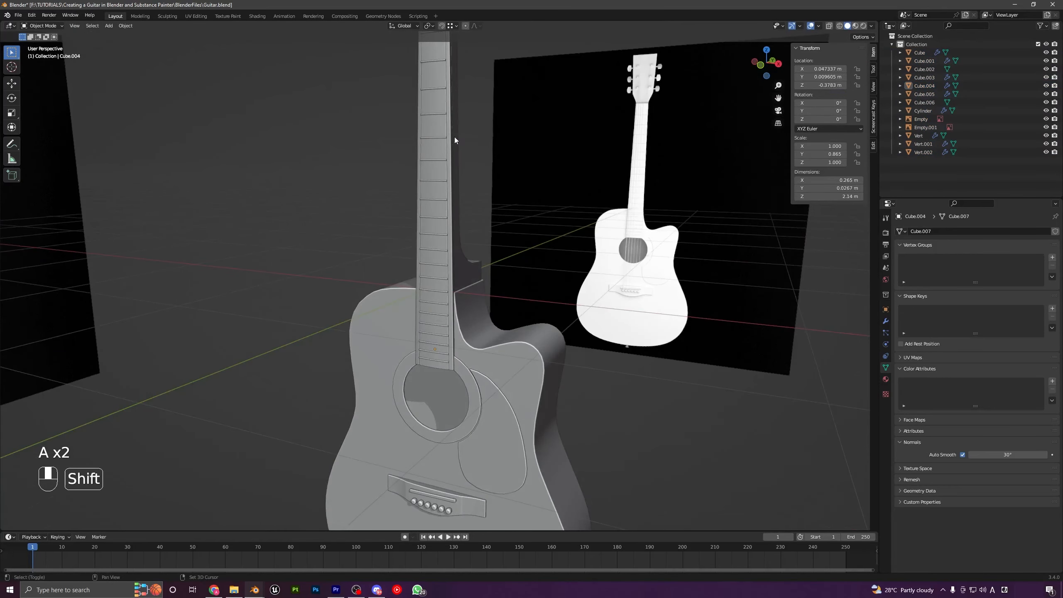
# Try to widen the fret bars along X by a factor of about 1.173 in front view, and turn off X-ray
pyautogui.keyDown('shift'); pyautogui.moveTo(454, 136); pyautogui.dragTo(427, 214, button='middle'); pyautogui.keyUp('shift')
pyautogui.click(425, 211)
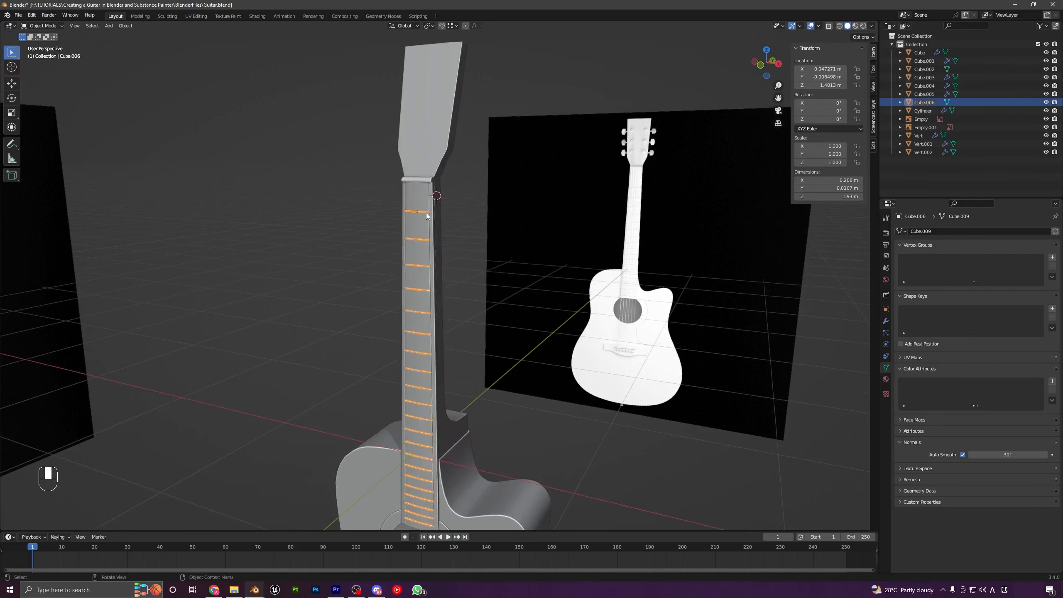
pyautogui.press('KP_1')
pyautogui.click(621, 188)
pyautogui.scroll(6, 583, 158)
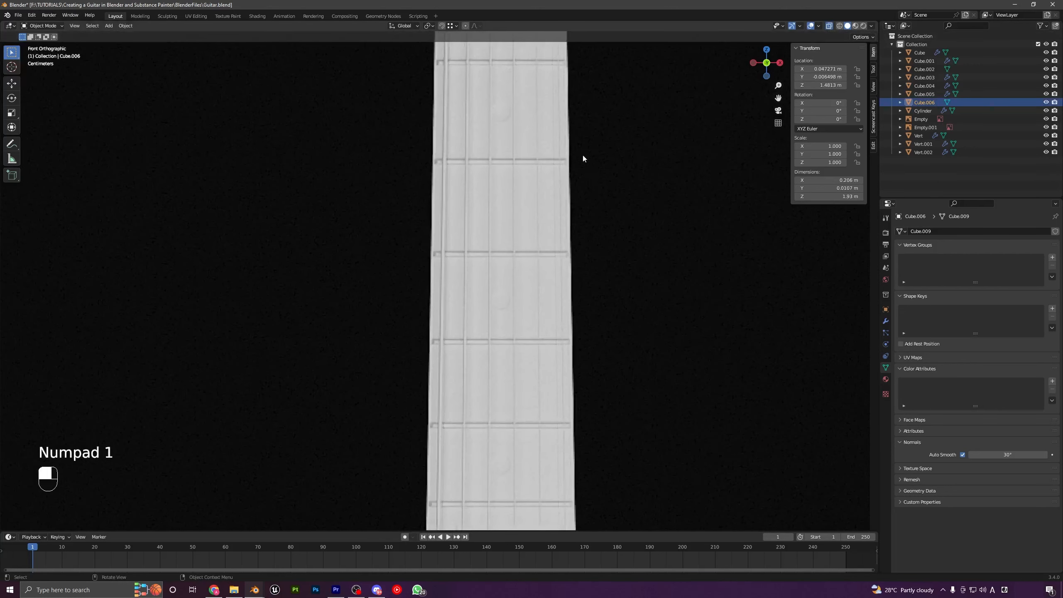
pyautogui.keyDown('shift'); pyautogui.moveTo(583, 155); pyautogui.dragTo(519, 358, button='middle'); pyautogui.keyUp('shift')
pyautogui.press('s')
pyautogui.press('x')
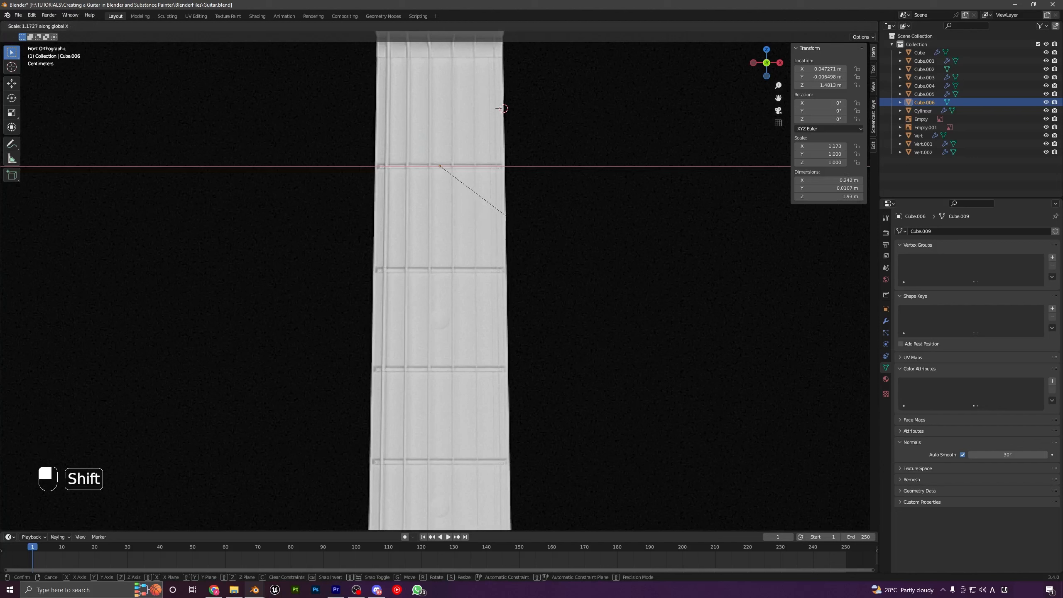
pyautogui.keyDown('shift'); pyautogui.click(505, 215); pyautogui.keyUp('shift')
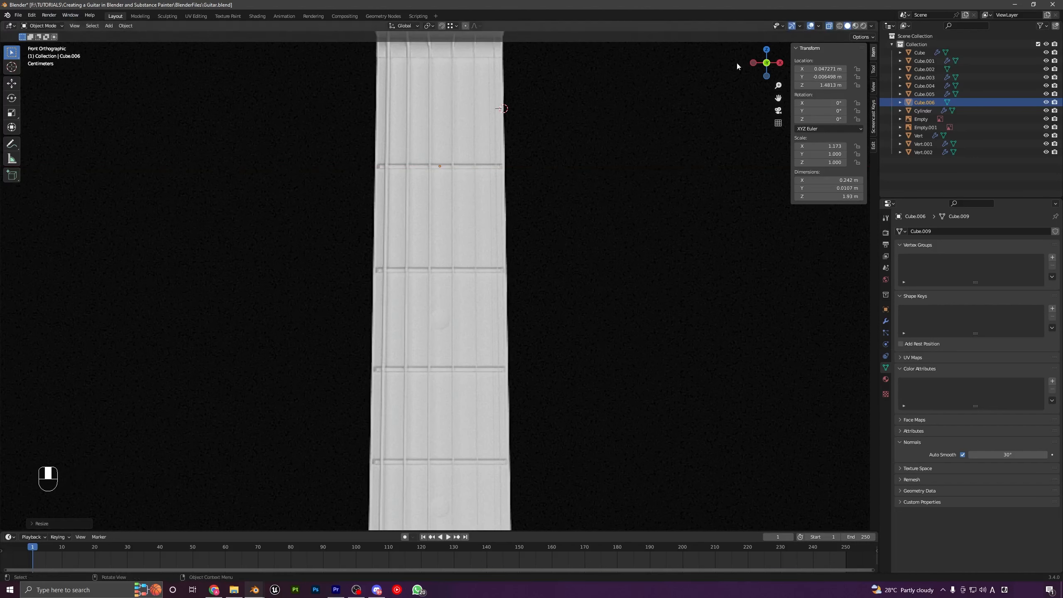
pyautogui.click(829, 26)
pyautogui.scroll(-5, 564, 215)
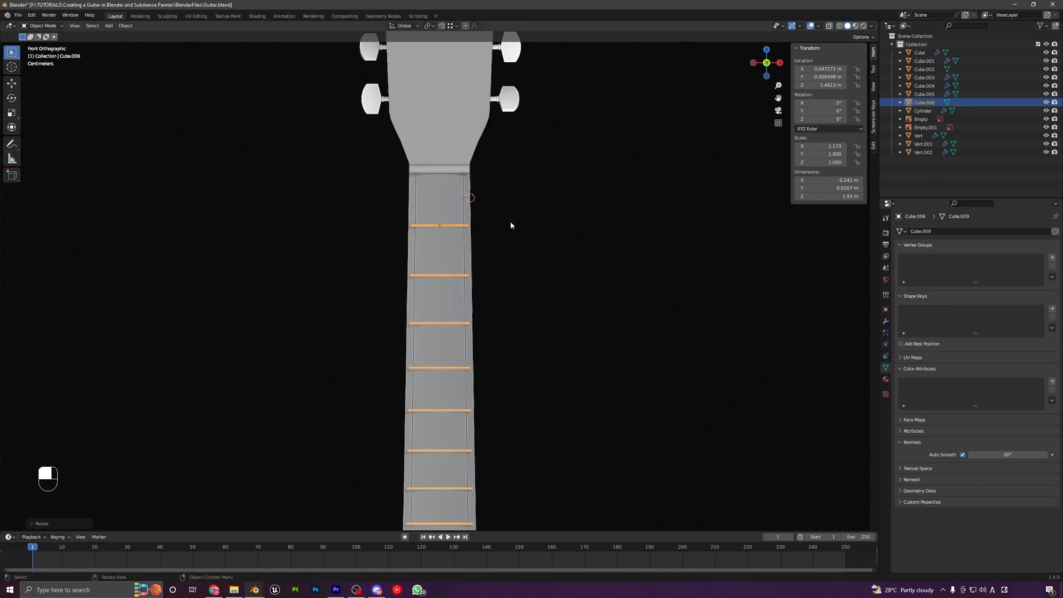
# Try to move the widened fret bars about 0.0007 m inward along Y, and deselect everything
pyautogui.moveTo(510, 221); pyautogui.dragTo(429, 276, button='middle')
pyautogui.press('g')
pyautogui.press('y')
pyautogui.press('shift')
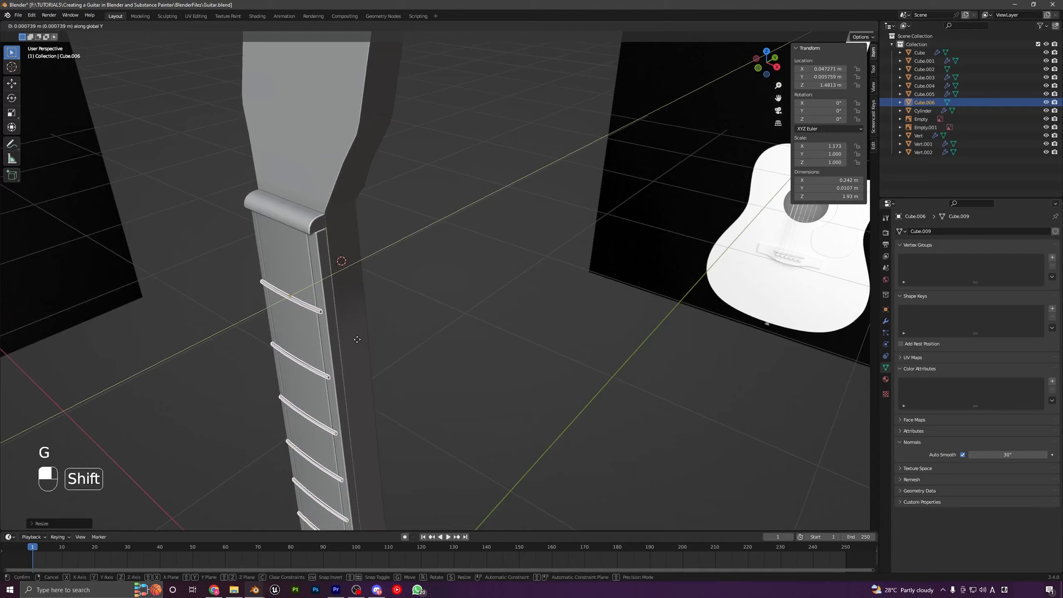
pyautogui.keyDown('shift'); pyautogui.click(357, 339); pyautogui.keyUp('shift')
pyautogui.scroll(-5, 349, 342)
pyautogui.keyDown('shift'); pyautogui.moveTo(348, 342); pyautogui.dragTo(425, 251, button='middle'); pyautogui.keyUp('shift')
pyautogui.press('a')
pyautogui.press('a')
pyautogui.scroll(-3, 425, 251)
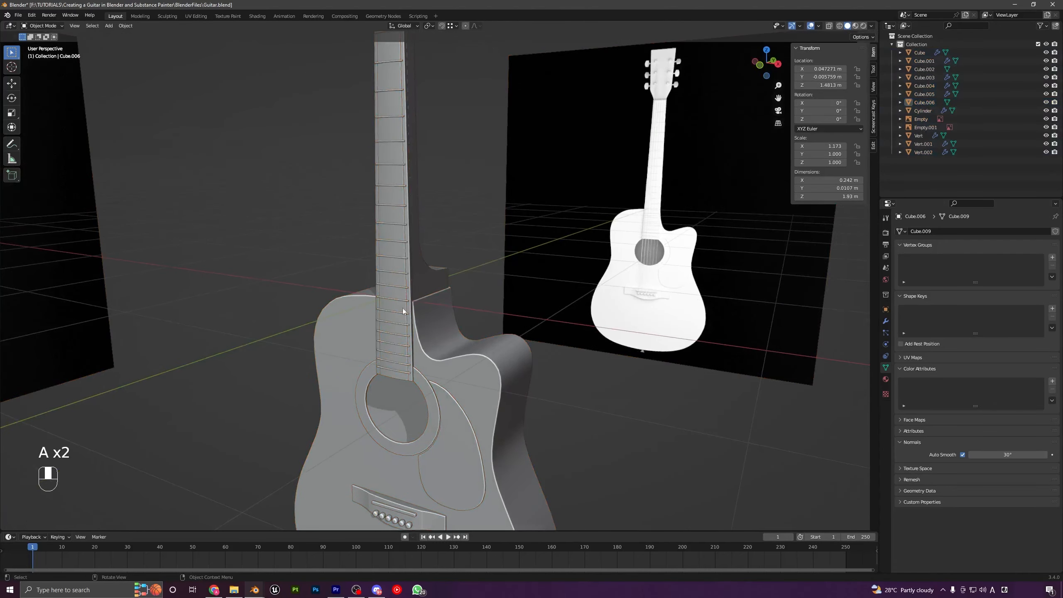
# Check the fret ends from the side of the neck and undo the fret bars' widening and inward move
pyautogui.moveTo(402, 307); pyautogui.dragTo(408, 332, button='middle')
pyautogui.scroll(4, 390, 346)
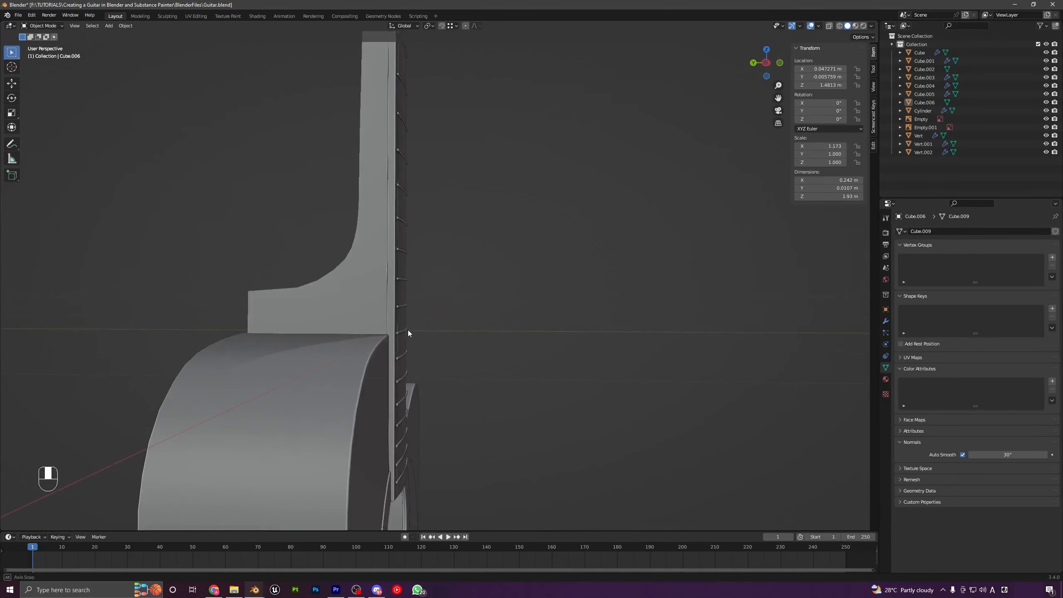
pyautogui.scroll(5, 408, 348)
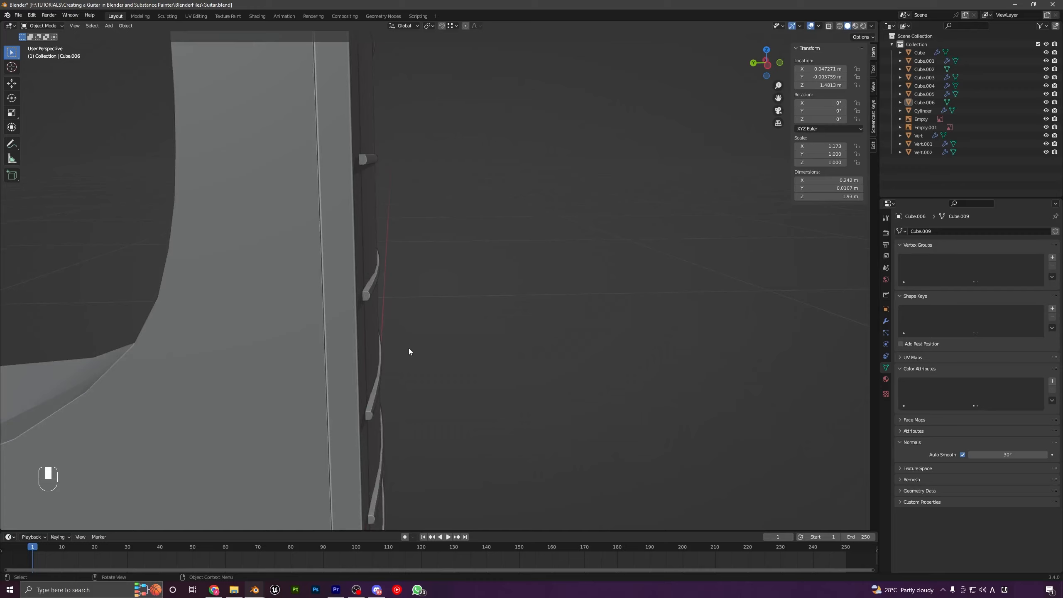
pyautogui.hotkey('ctrl', 'z')
pyautogui.hotkey('ctrl', 'z')
pyautogui.hotkey('ctrl', 'z')
pyautogui.hotkey('ctrl', 'z')
pyautogui.press('a')
pyautogui.press('a')
pyautogui.moveTo(408, 351); pyautogui.dragTo(273, 313, button='middle')
# Deselect everything and save the guitar file
pyautogui.click(325, 333)
pyautogui.press('a')
pyautogui.scroll(-6, 367, 324)
pyautogui.press('a')
pyautogui.scroll(-6, 362, 318)
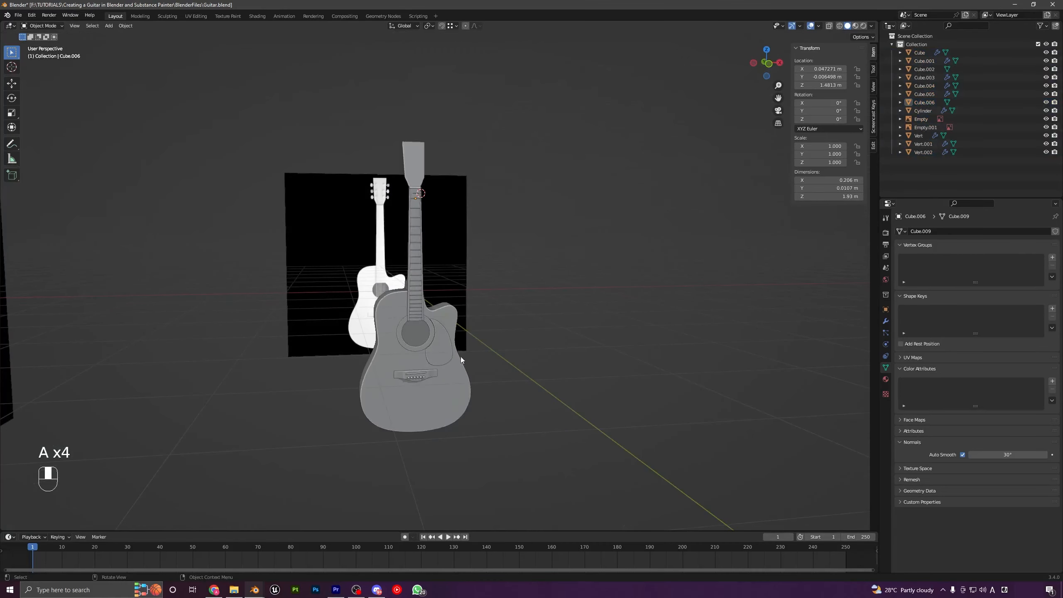
pyautogui.moveTo(460, 357); pyautogui.dragTo(433, 377, button='middle')
pyautogui.scroll(5, 463, 359)
pyautogui.hotkey('ctrl', 's')
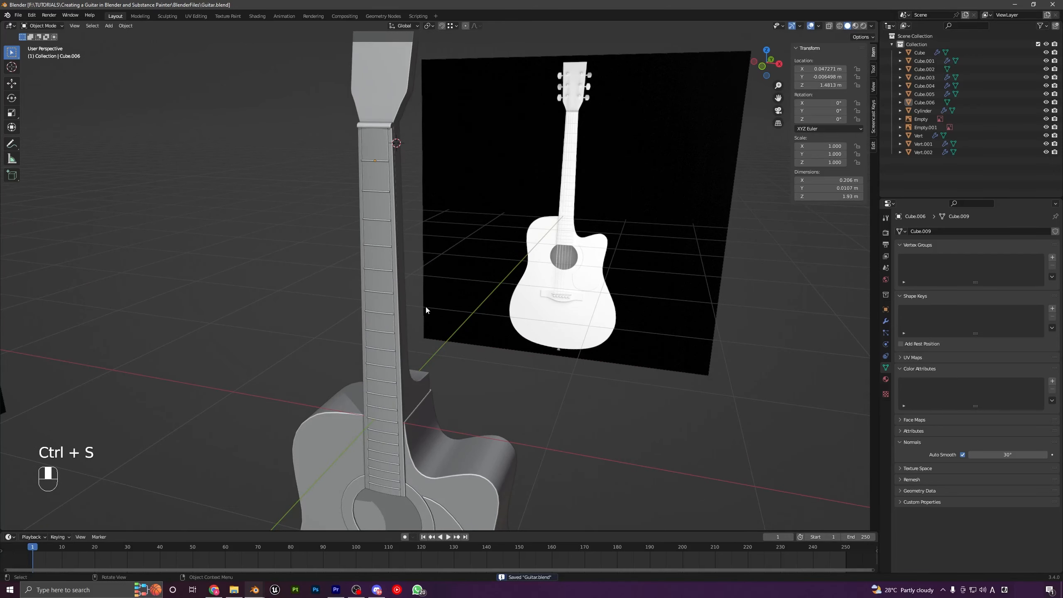